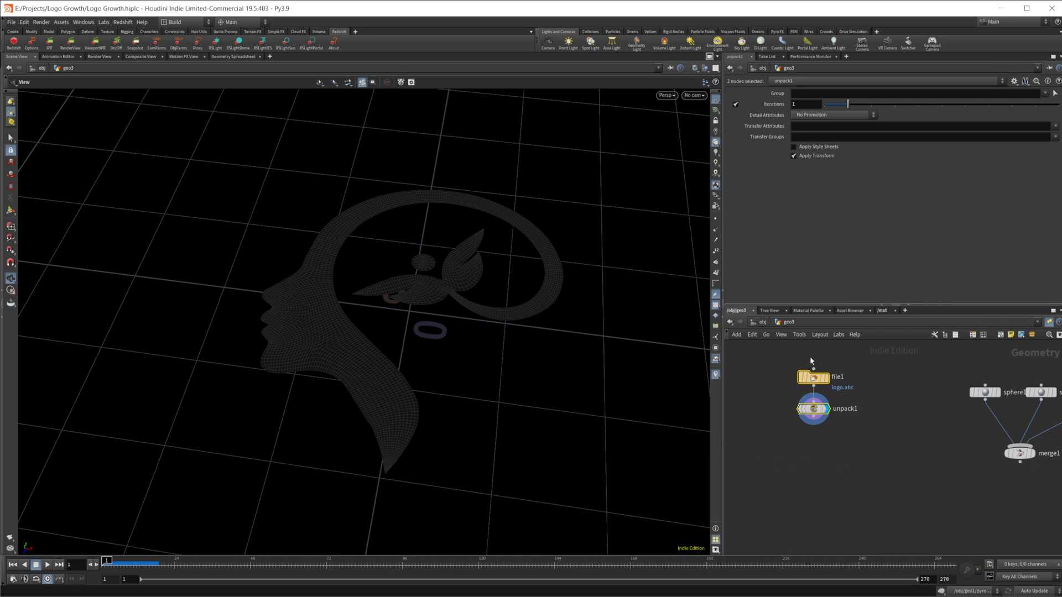
# Review the logo file node, the unpack node, and the spheres with their merge node in the network.
pyautogui.click(813, 378)
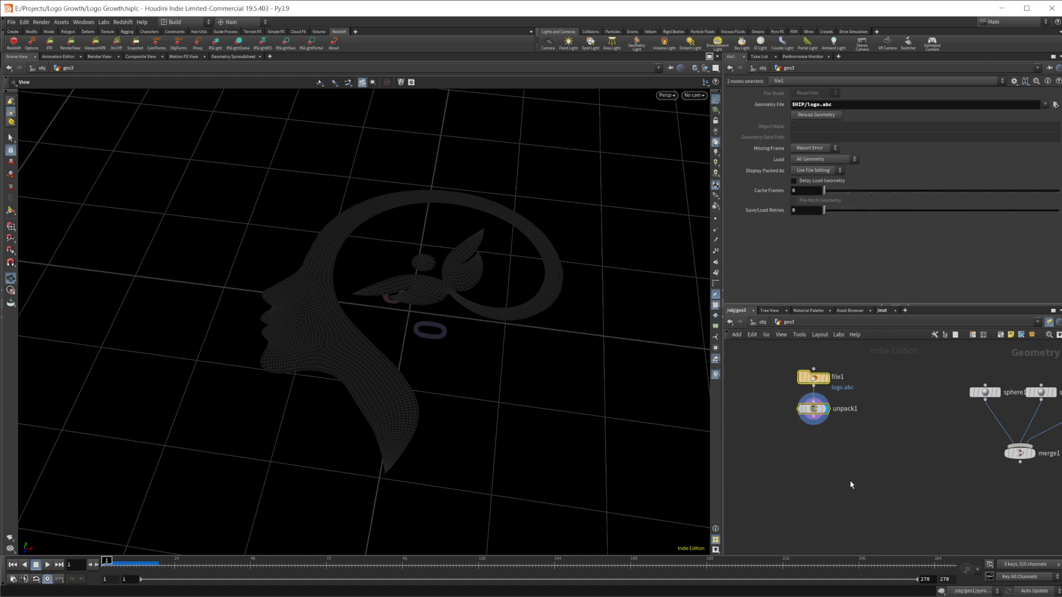
pyautogui.click(826, 424)
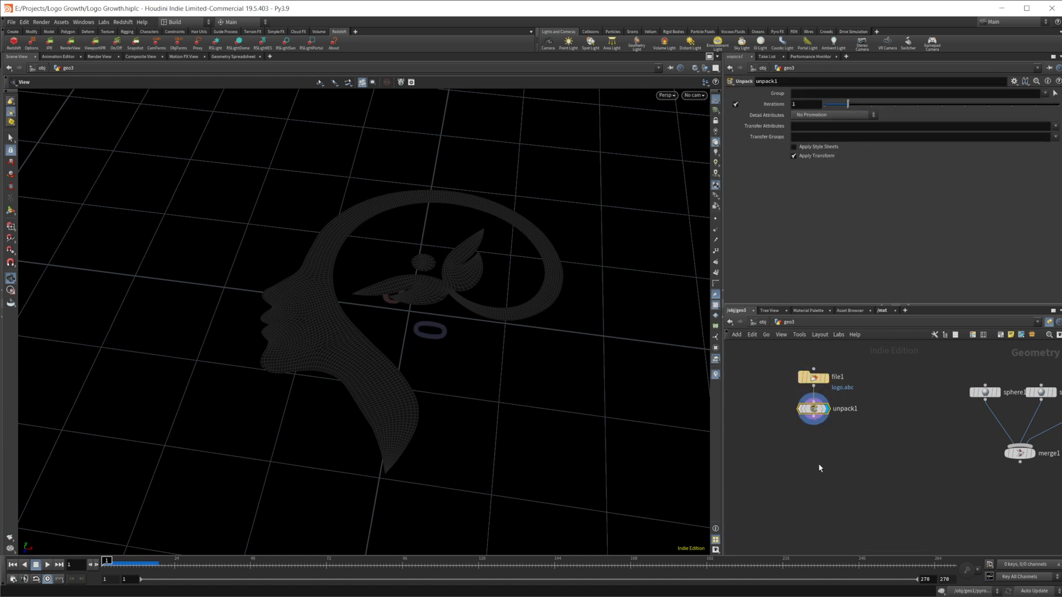
pyautogui.moveTo(841, 450); pyautogui.dragTo(811, 447, button='middle')
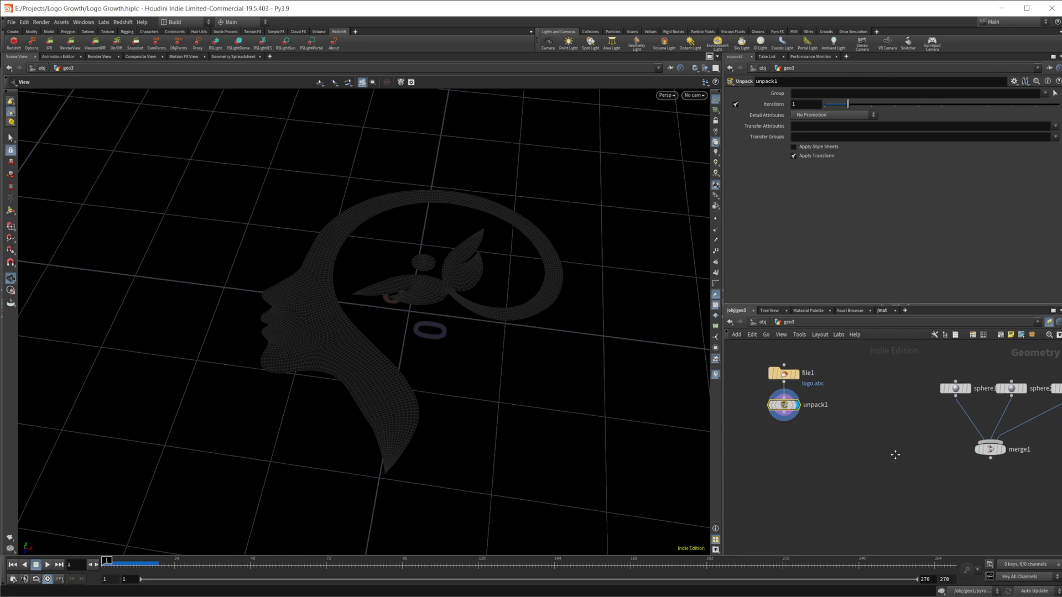
pyautogui.moveTo(891, 357); pyautogui.dragTo(1047, 496)
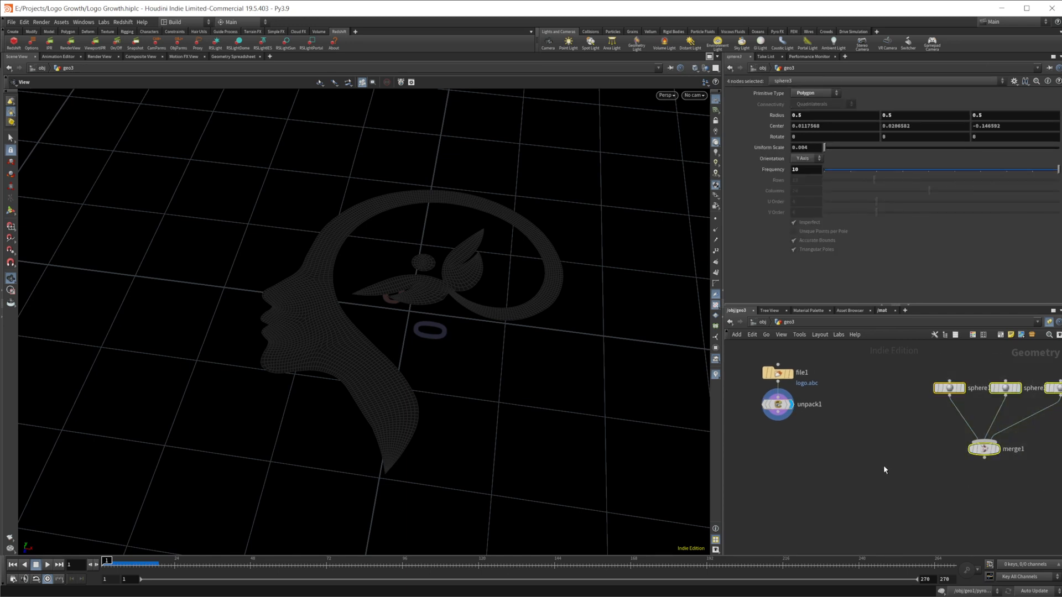
pyautogui.moveTo(848, 451); pyautogui.dragTo(926, 460, button='middle')
pyautogui.scroll(1, 873, 459)
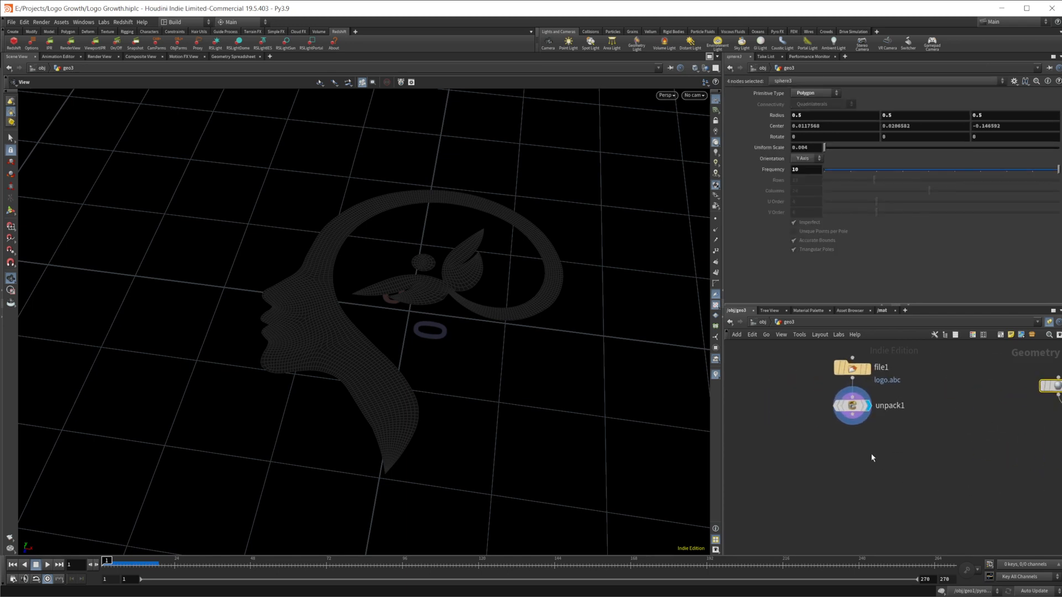
# Add a PolyExtrude node after the unpack node of the imported logo.
pyautogui.click(855, 414)
pyautogui.moveTo(847, 453); pyautogui.dragTo(841, 434, button='middle')
pyautogui.press('Tab')
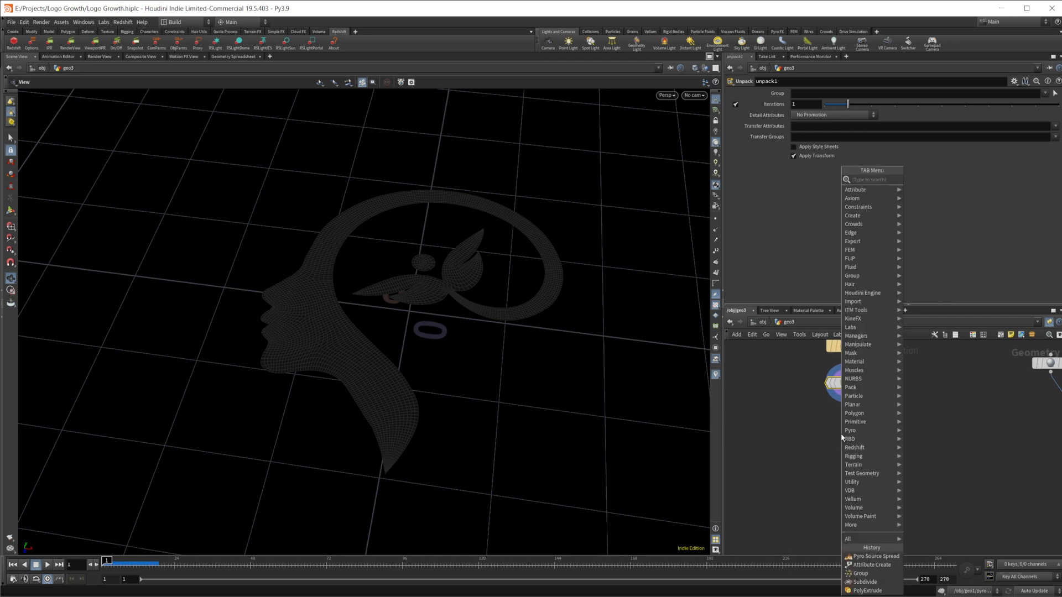
pyautogui.write('polyex')
pyautogui.press('Return')
pyautogui.press('Return')
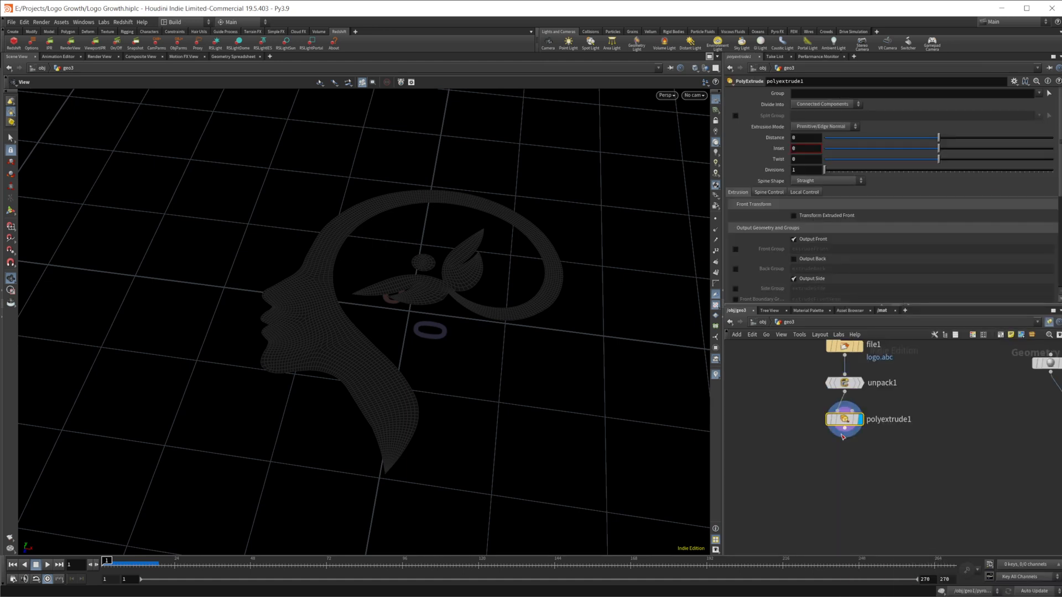
# Set the logo's extrusion distance to .02 and turn on Output Back.
pyautogui.click(807, 139)
pyautogui.write('.02')
pyautogui.press('Return')
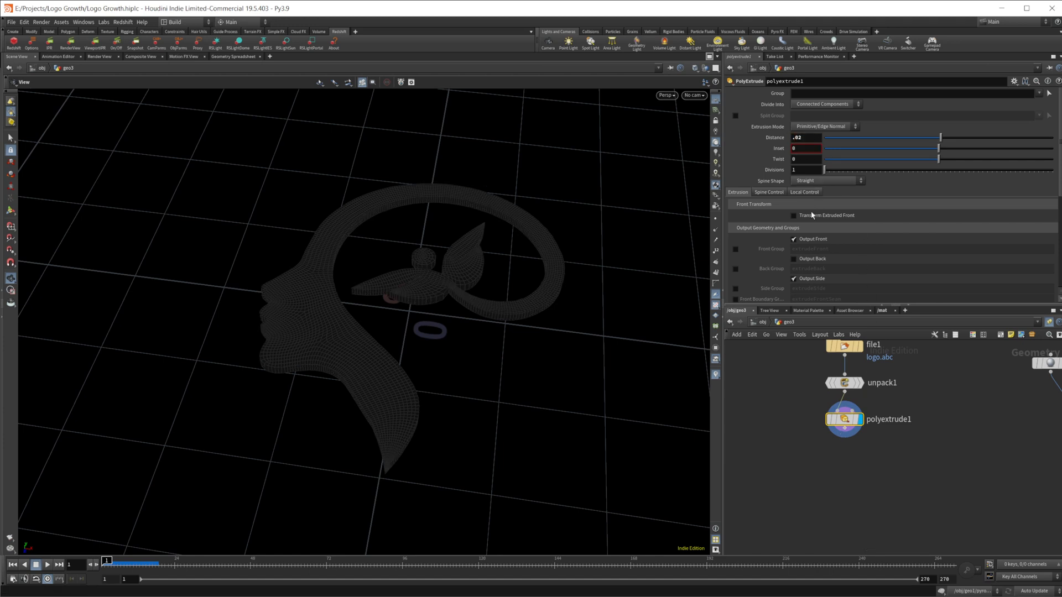
pyautogui.click(794, 259)
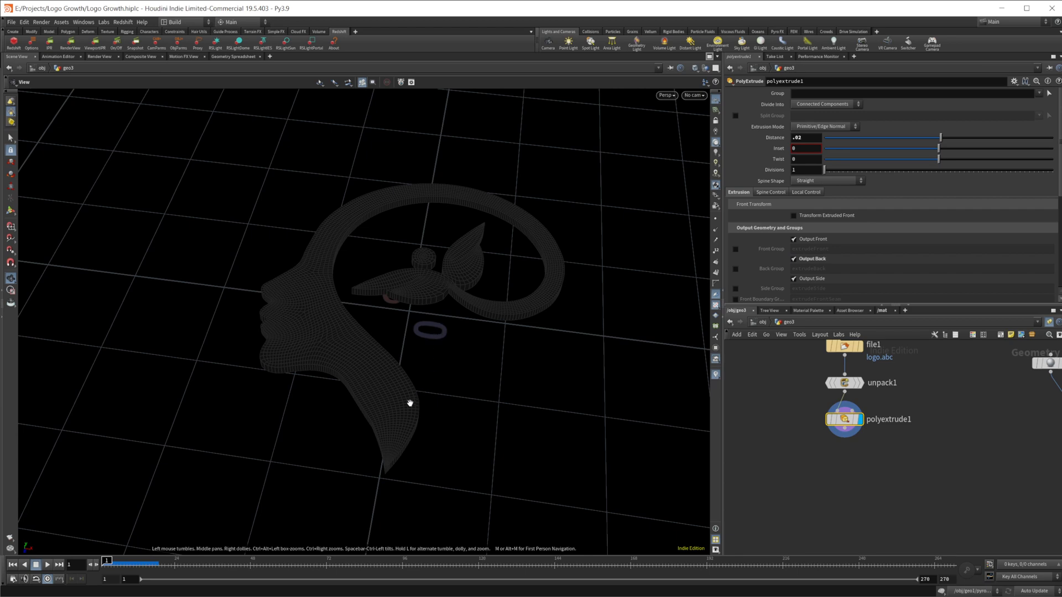
pyautogui.moveTo(410, 403)
pyautogui.mouseDown()
pyautogui.moveTo(410, 256)
pyautogui.moveTo(398, 403)
pyautogui.mouseUp()
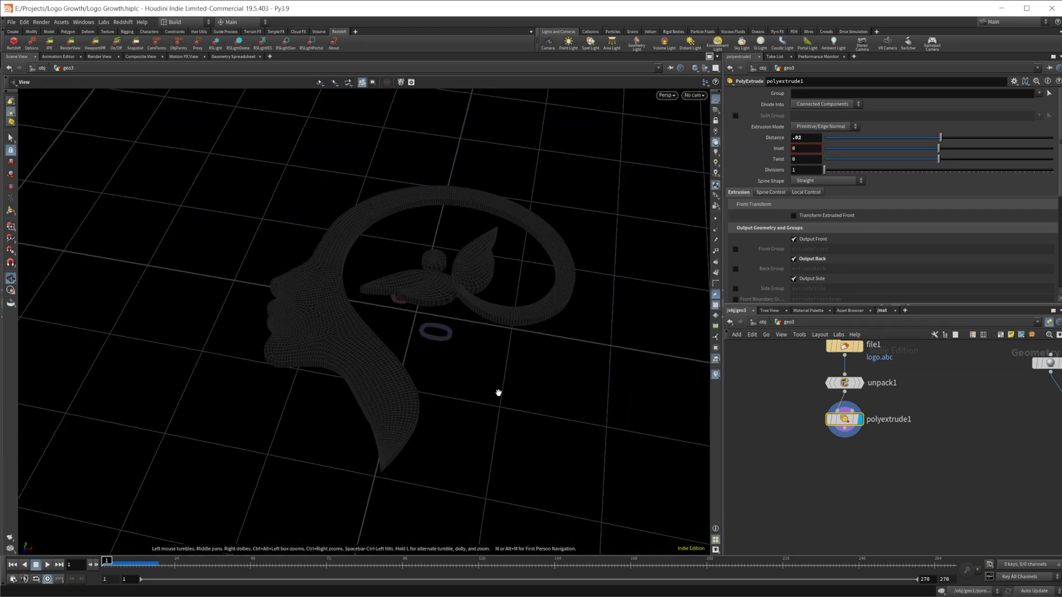
# Add a Subdivide node after the PolyExtrude node and set its depth to 2.
pyautogui.moveTo(847, 469); pyautogui.dragTo(845, 444, button='middle')
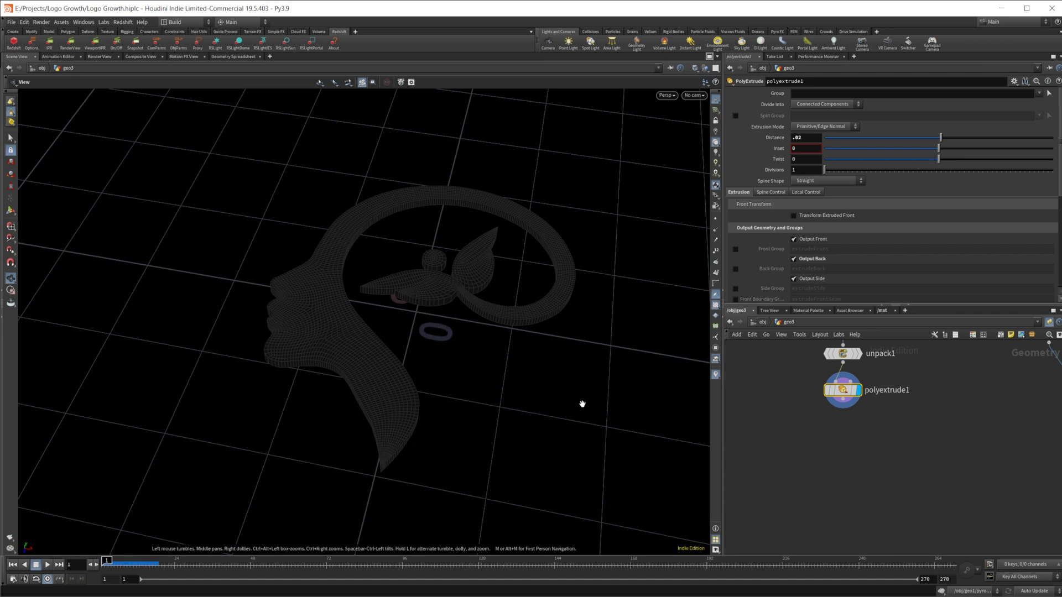
pyautogui.press('Tab')
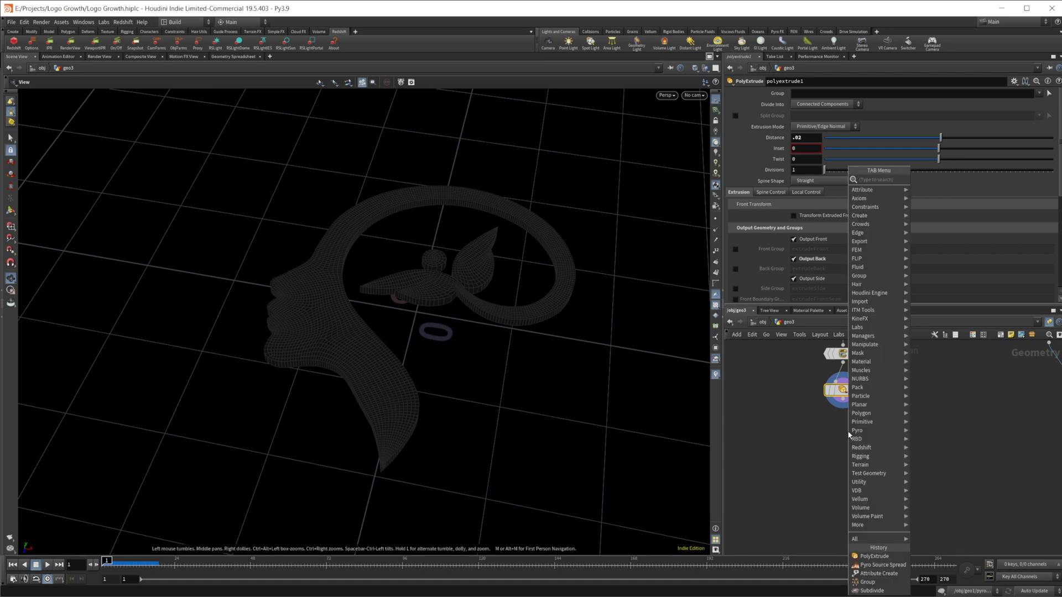
pyautogui.write('subd')
pyautogui.press('Return')
pyautogui.click(849, 436)
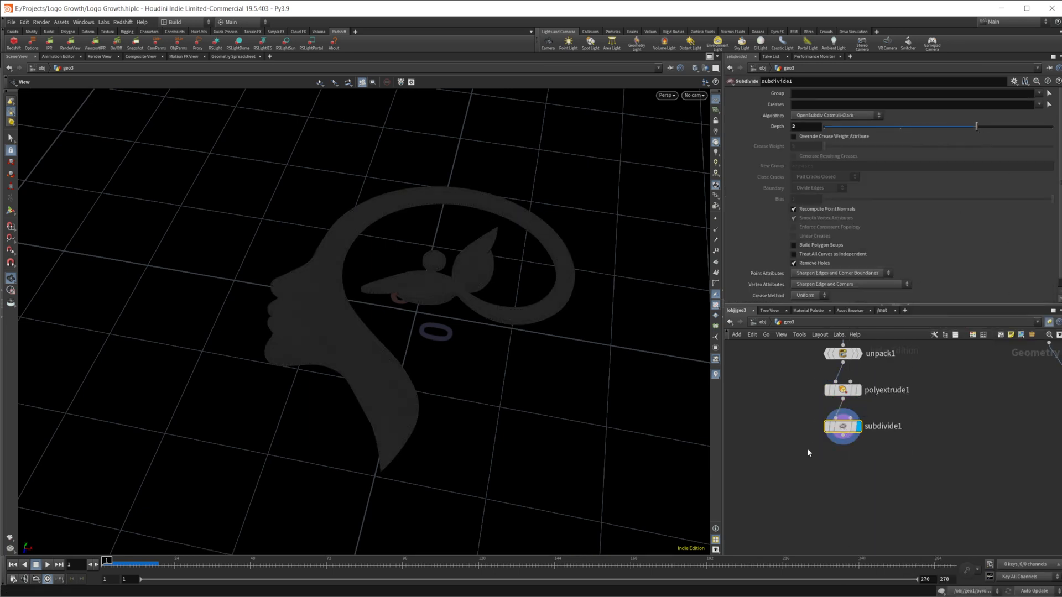
# Add a Group node below the Subdivide node.
pyautogui.moveTo(823, 485); pyautogui.dragTo(810, 482, button='middle')
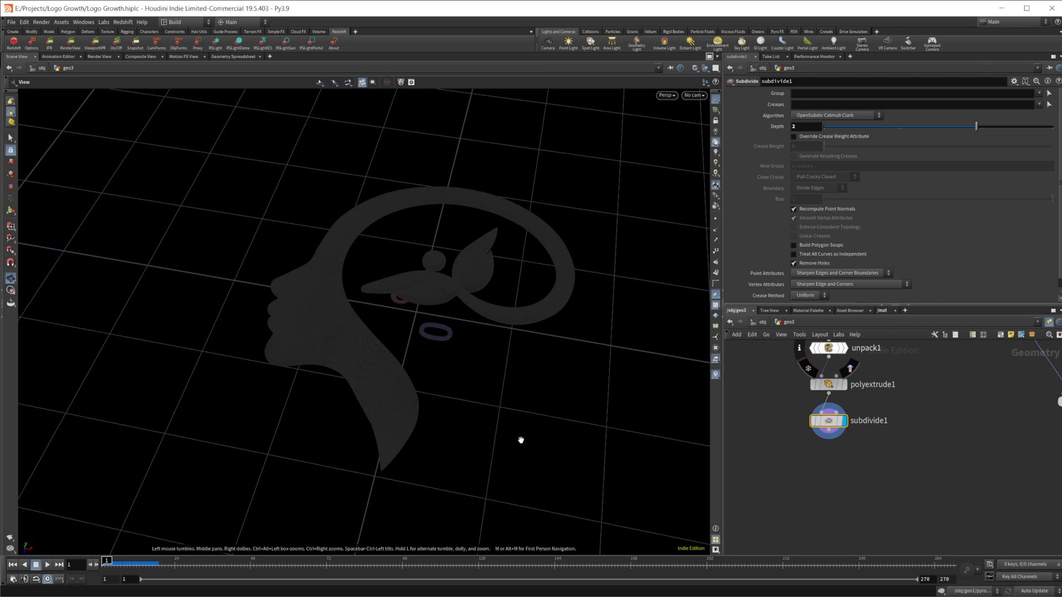
pyautogui.moveTo(846, 465); pyautogui.dragTo(816, 443, button='middle')
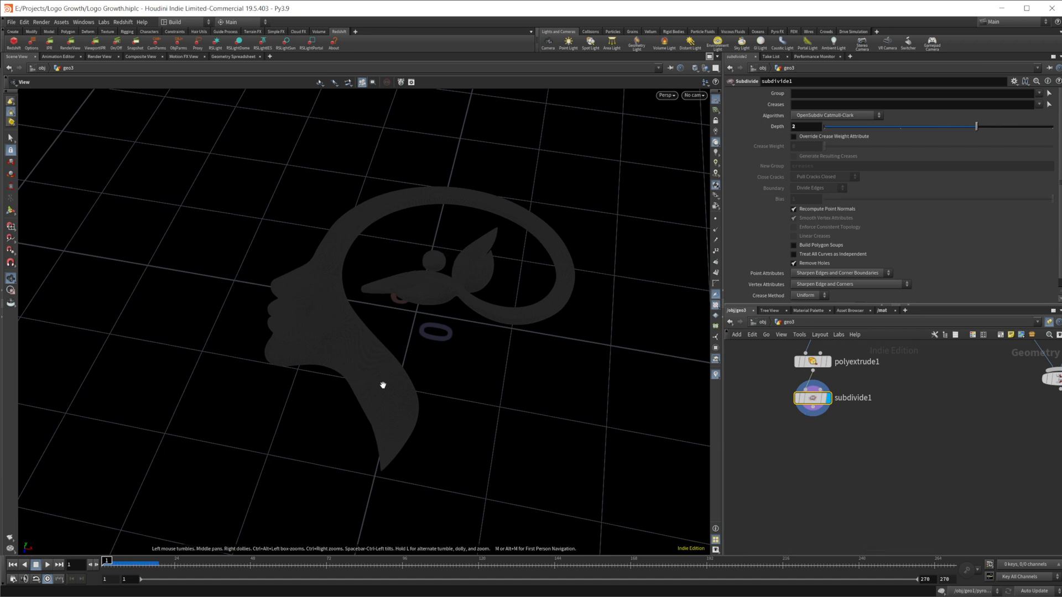
pyautogui.moveTo(815, 470); pyautogui.dragTo(811, 436, button='middle')
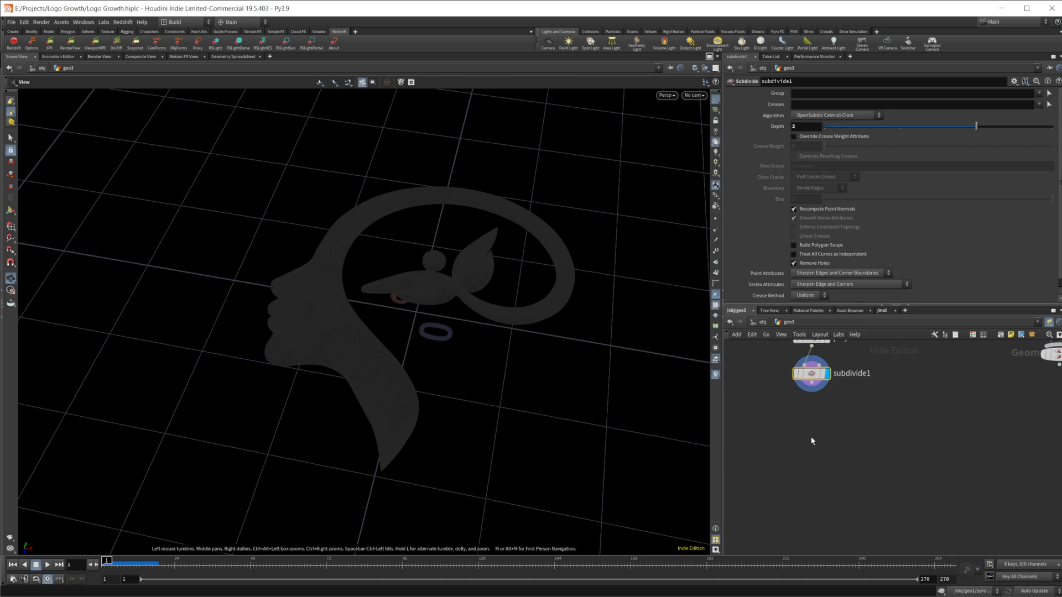
pyautogui.press('Tab')
pyautogui.write('grou')
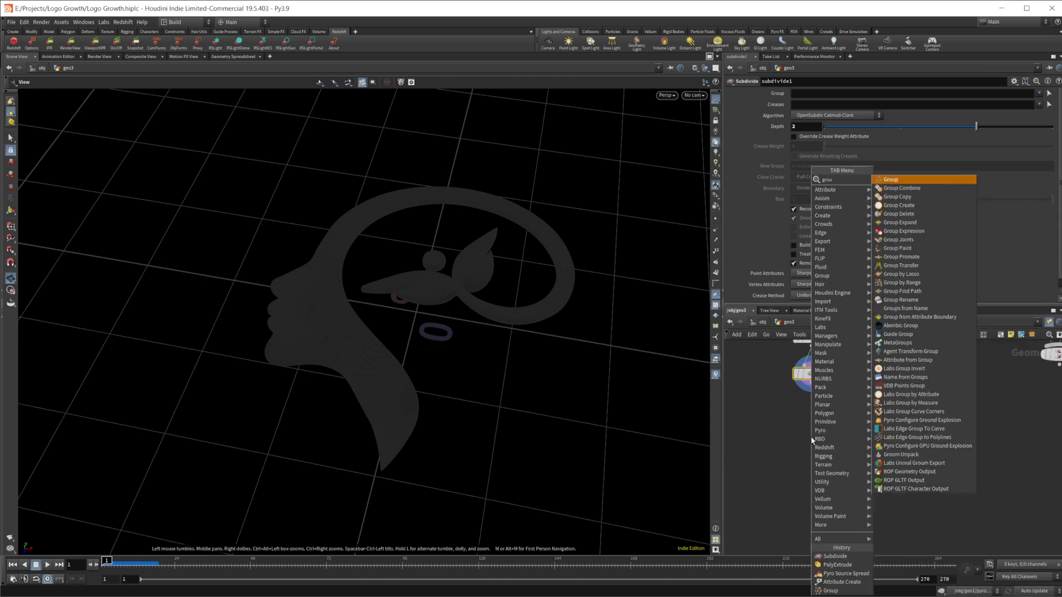
pyautogui.press('Return')
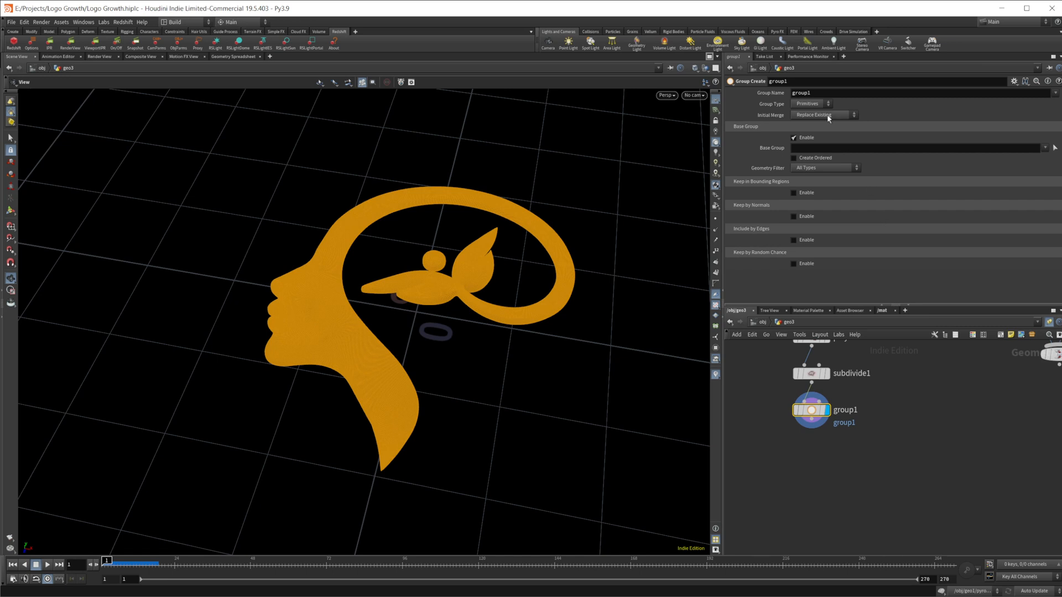
# Set the group type to Points, disable Base Group, and keep points in bounding regions using the Bounding Object type.
pyautogui.click(811, 103)
pyautogui.click(810, 124)
pyautogui.click(793, 137)
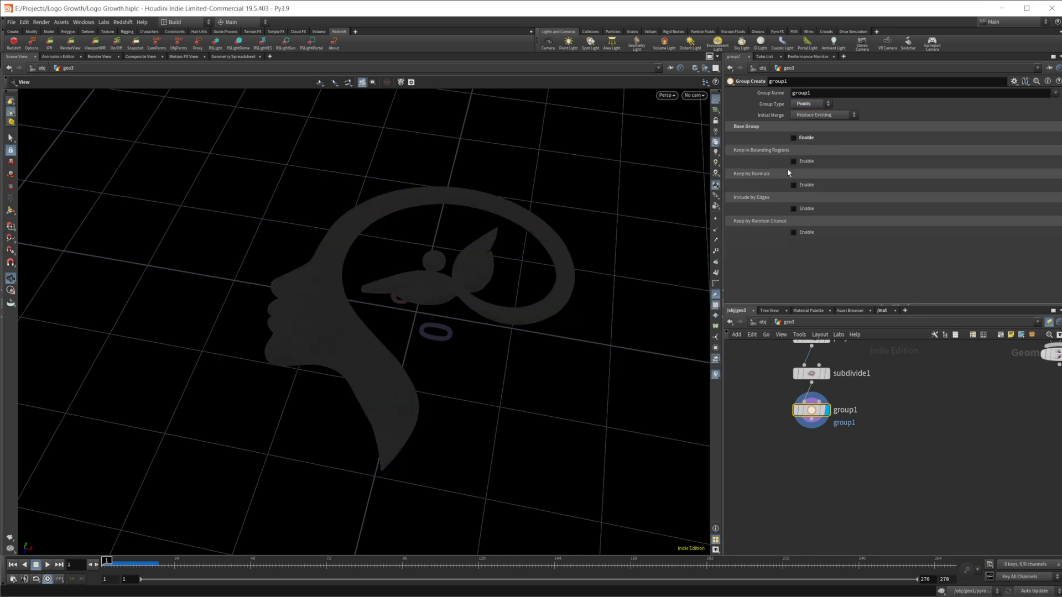
pyautogui.click(812, 163)
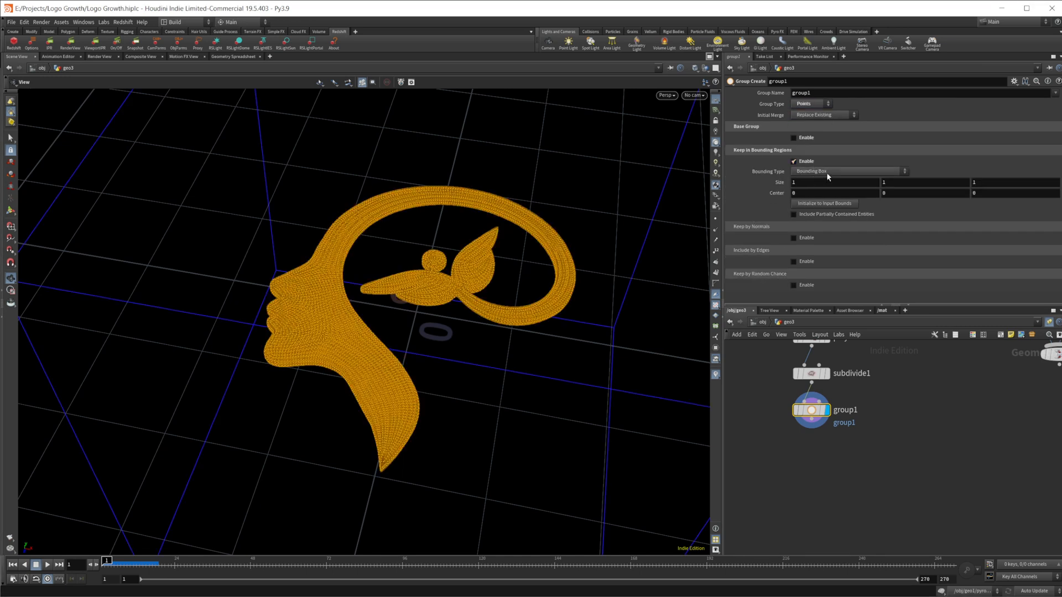
pyautogui.click(826, 172)
pyautogui.click(819, 194)
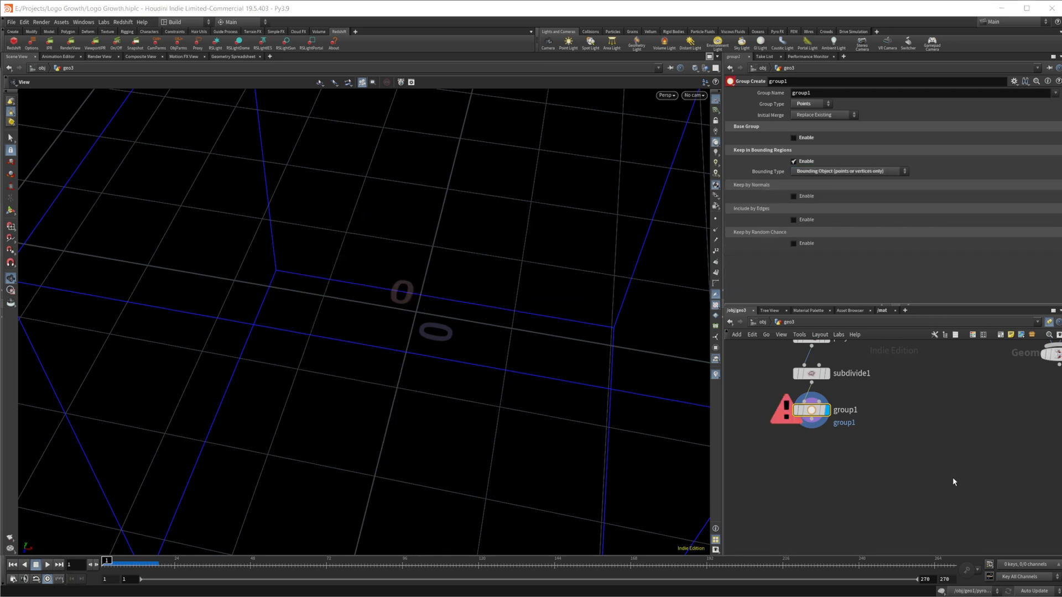
# Connect the merged spheres to the Group node's second input as its bounding object.
pyautogui.moveTo(939, 466); pyautogui.dragTo(851, 546, button='middle')
pyautogui.moveTo(901, 492); pyautogui.dragTo(945, 462, button='middle')
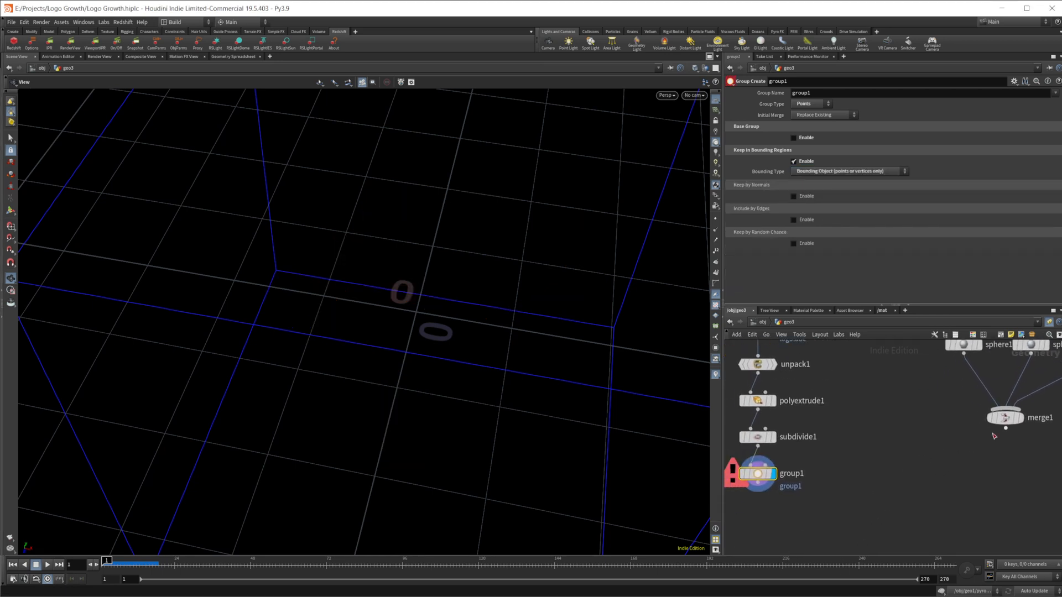
pyautogui.moveTo(1005, 428); pyautogui.dragTo(783, 478)
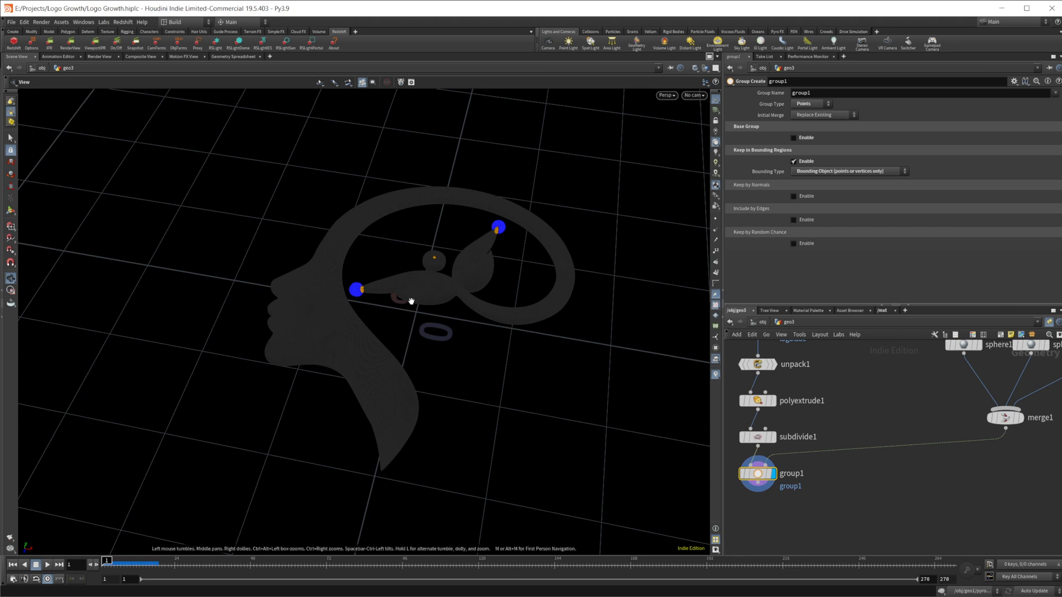
# Add an Attribute Create node after the Group node.
pyautogui.moveTo(813, 517); pyautogui.dragTo(807, 440, button='middle')
pyautogui.press('Tab')
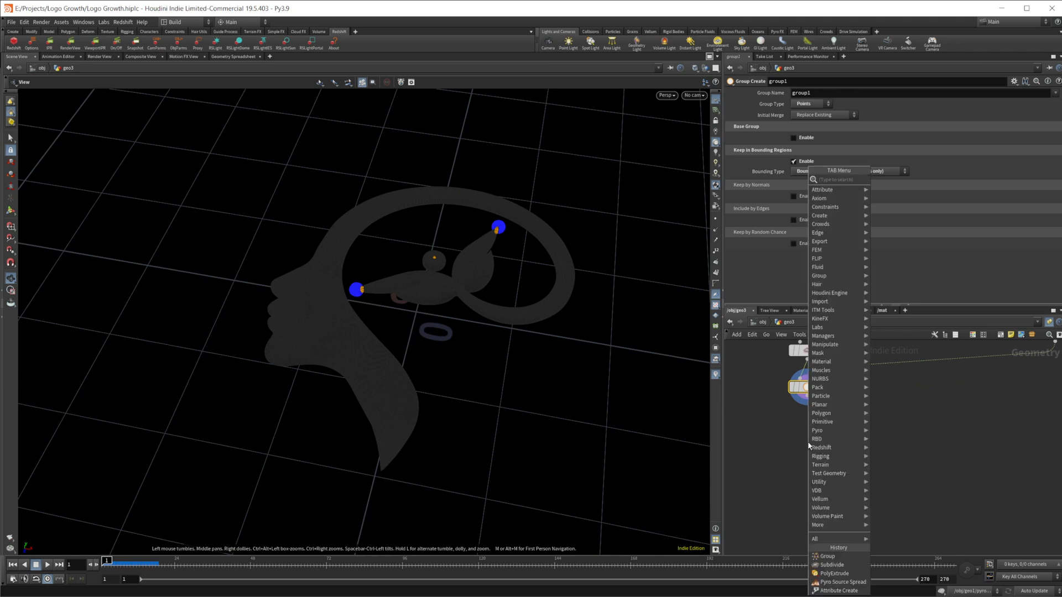
pyautogui.write('att cr')
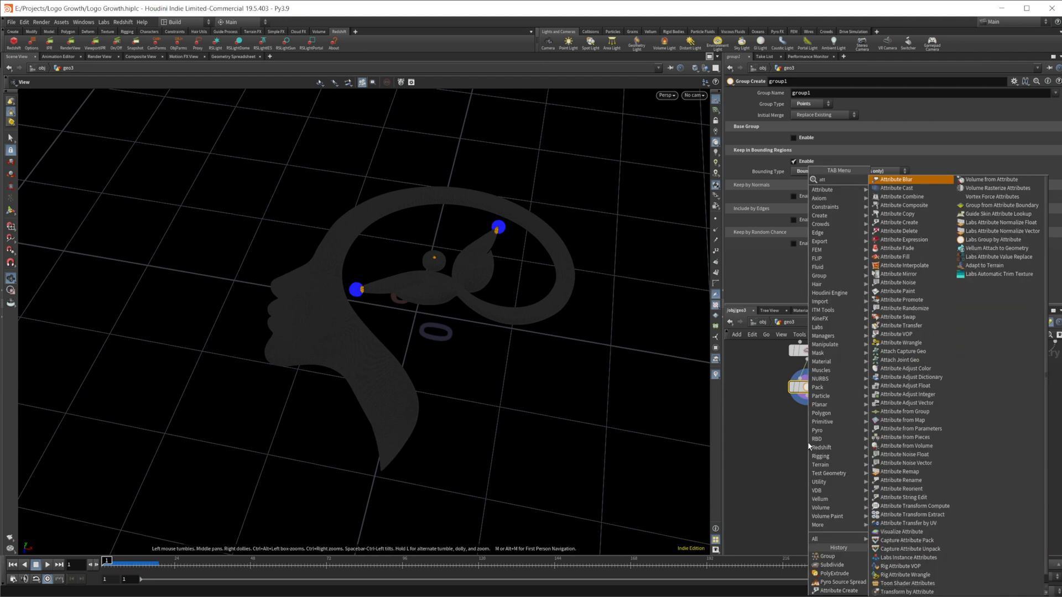
pyautogui.press('Return')
pyautogui.click(808, 445)
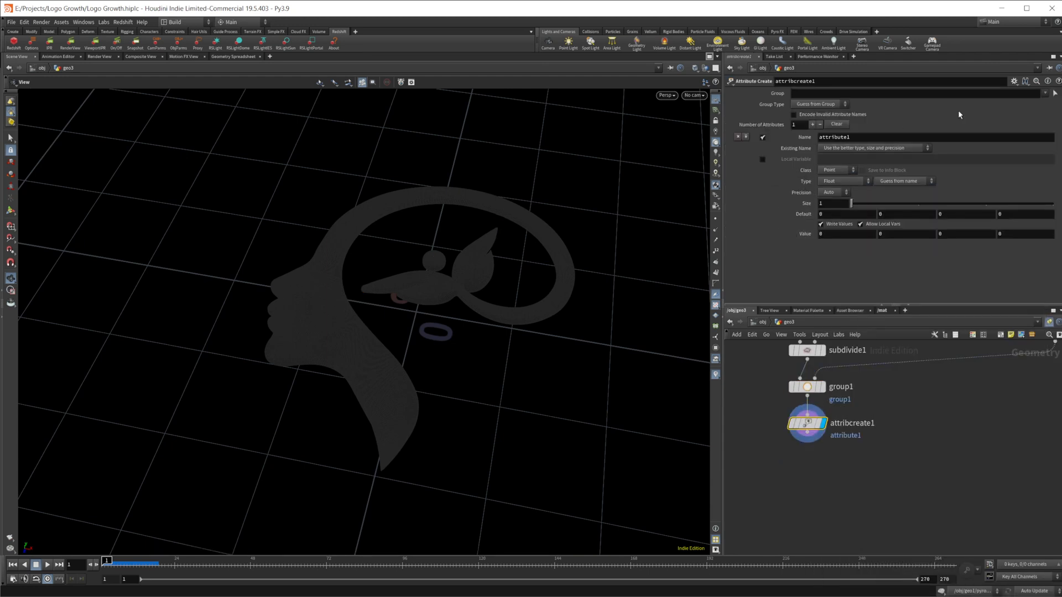
# Restrict the new attribute to group1, name it temperature, and set its value to 1.
pyautogui.click(1045, 94)
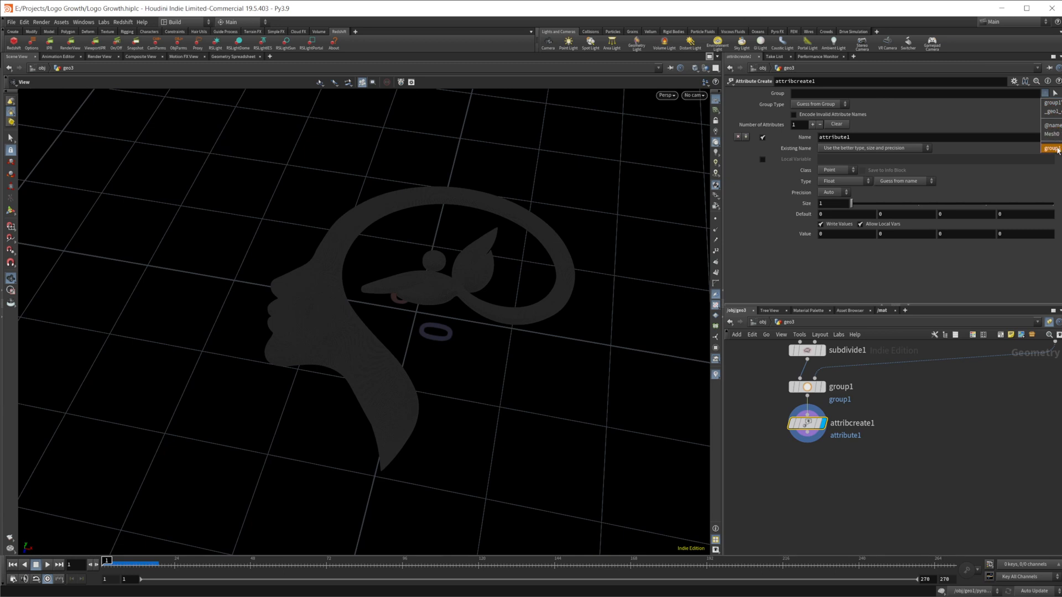
pyautogui.click(1052, 149)
pyautogui.doubleClick(896, 138)
pyautogui.write('temperature')
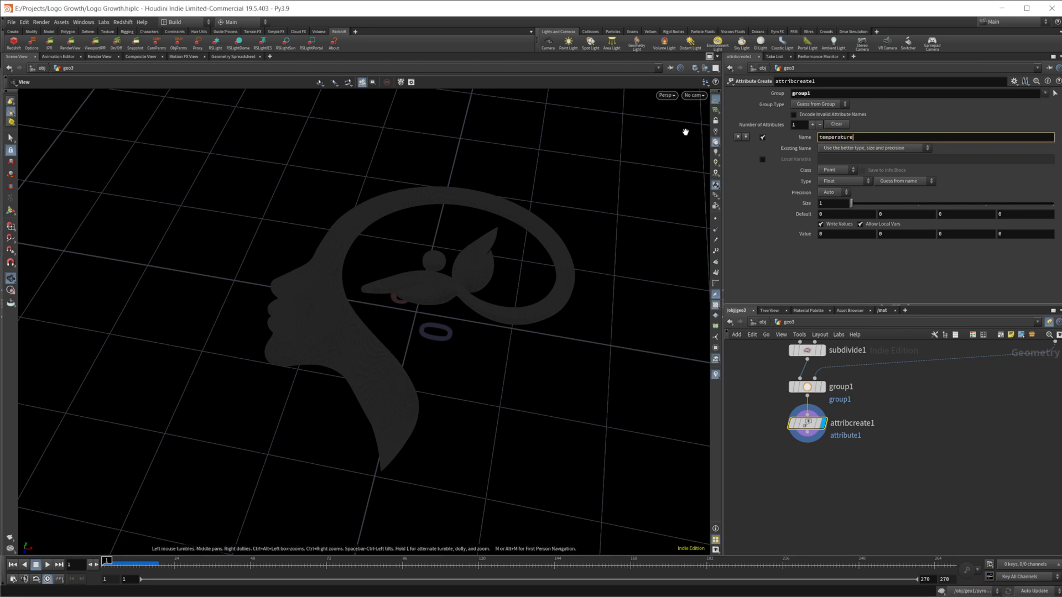
pyautogui.press('Return')
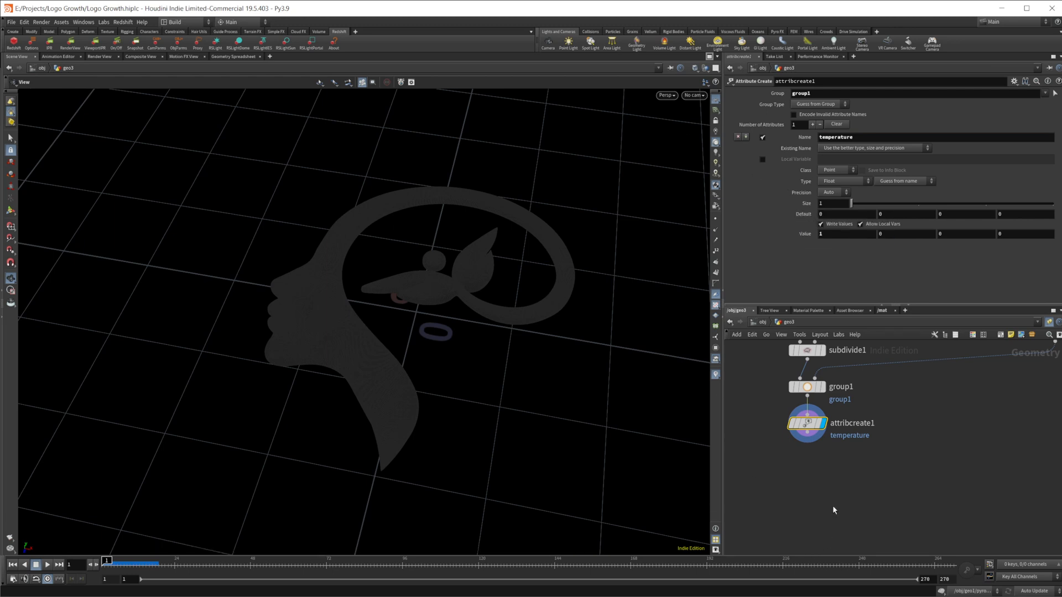
# Add a Pyro Source Spread node after the temperature Attribute Create node.
pyautogui.moveTo(799, 468); pyautogui.dragTo(798, 449, button='middle')
pyautogui.press('Tab')
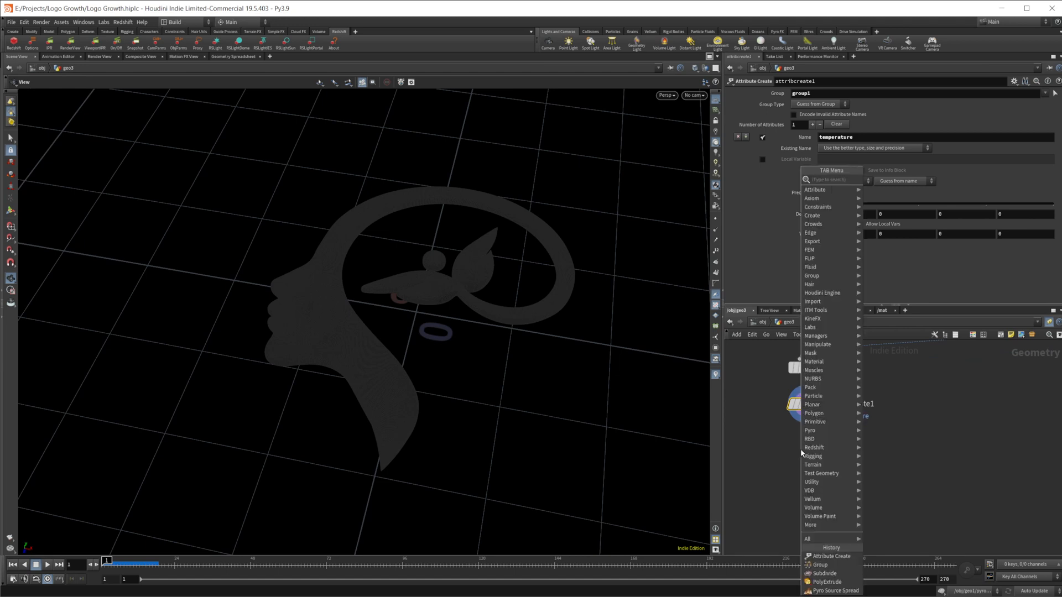
pyautogui.write('pyro so')
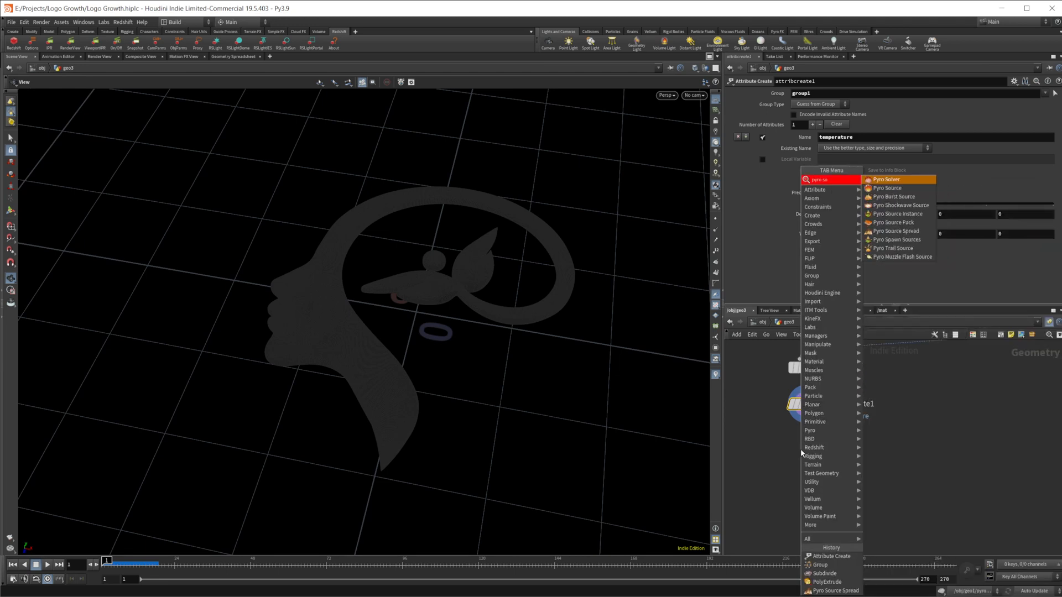
pyautogui.write('ur')
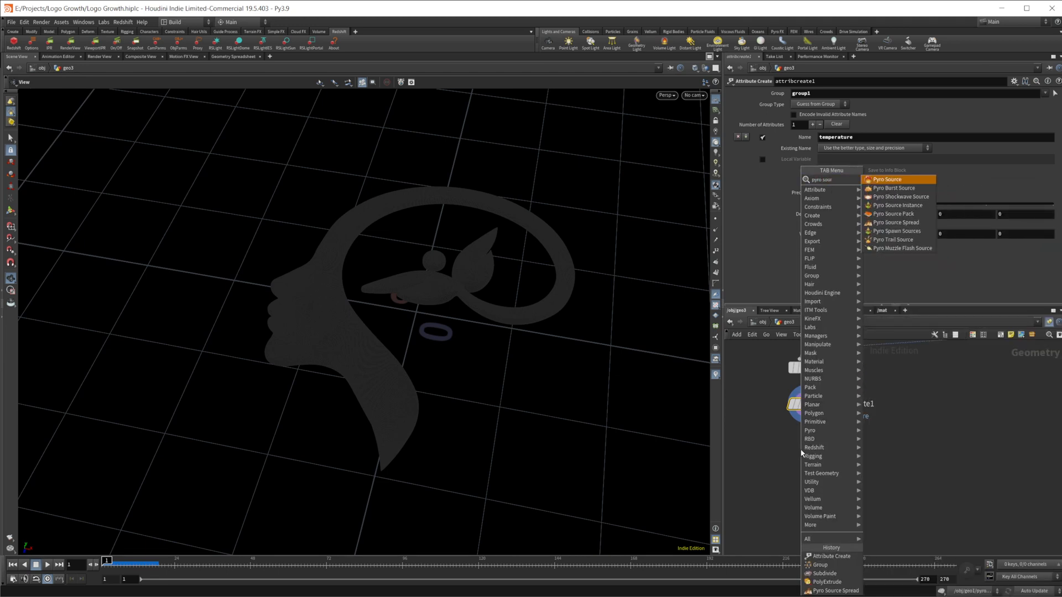
pyautogui.write('ce sp')
pyautogui.press('Return')
pyautogui.click(801, 450)
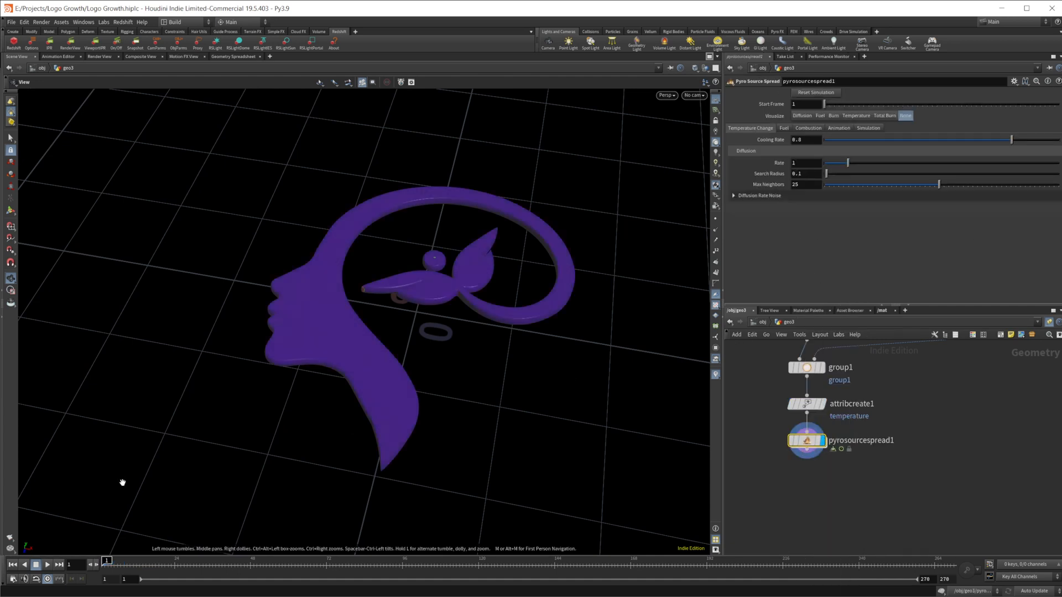
# Play the timeline to preview the Pyro Source Spread simulation on the logo up close.
pyautogui.click(47, 564)
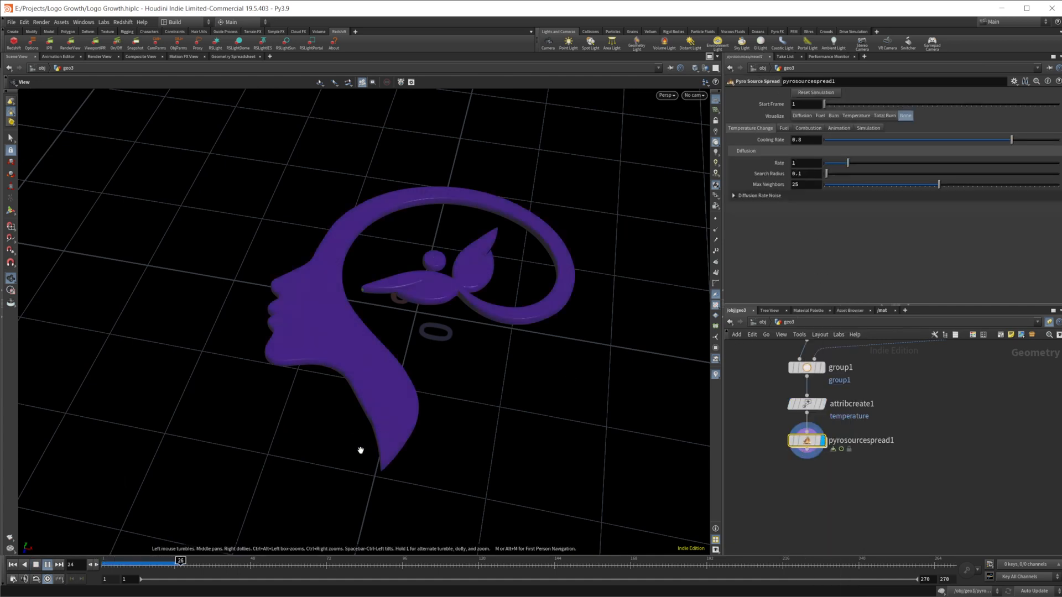
pyautogui.scroll(2, 424, 339)
pyautogui.scroll(1, 423, 339)
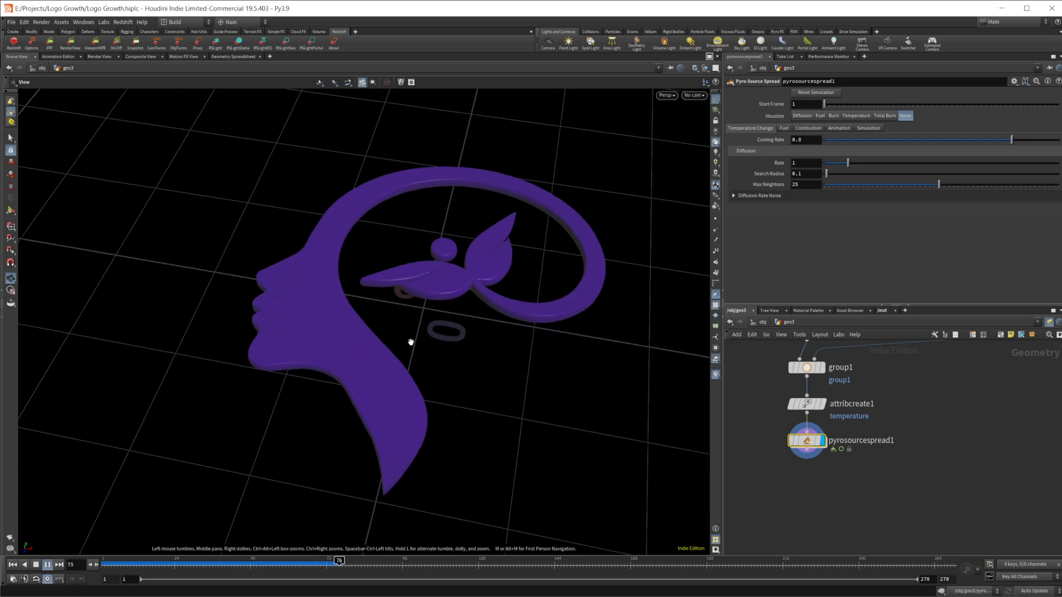
# Stop the playback, set the Pyro Source Spread to visualize Burn, and scrub through the early frames of the logo simulation.
pyautogui.click(36, 565)
pyautogui.moveTo(120, 566); pyautogui.dragTo(108, 565)
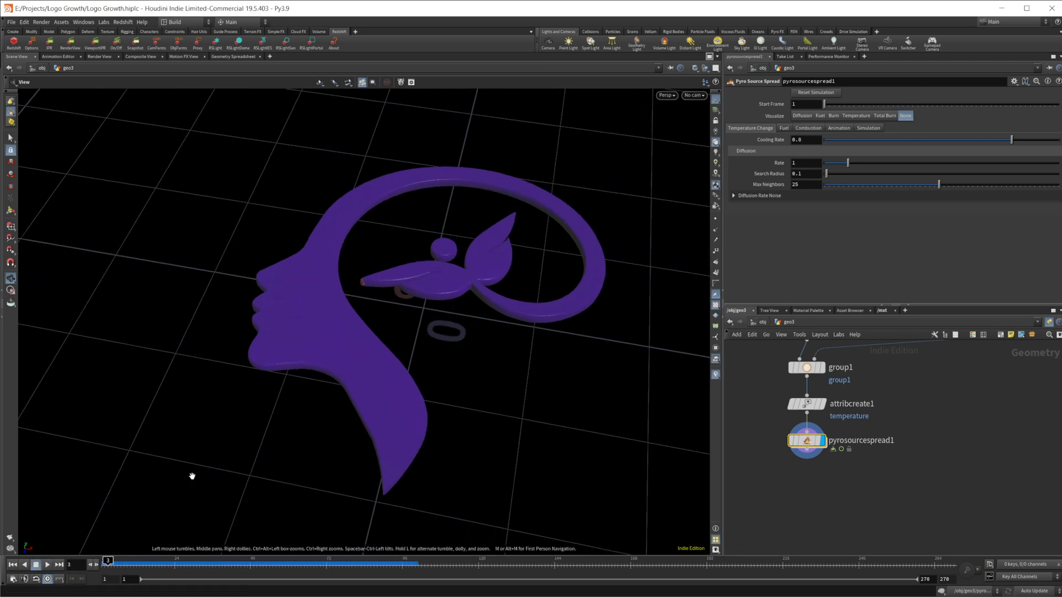
pyautogui.moveTo(379, 296); pyautogui.dragTo(571, 259)
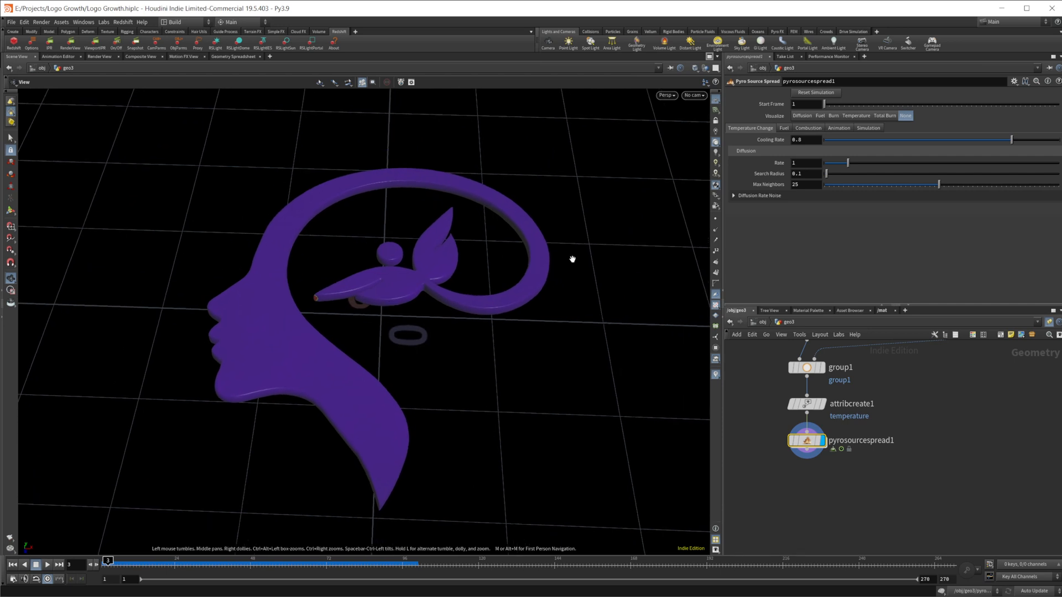
pyautogui.click(834, 115)
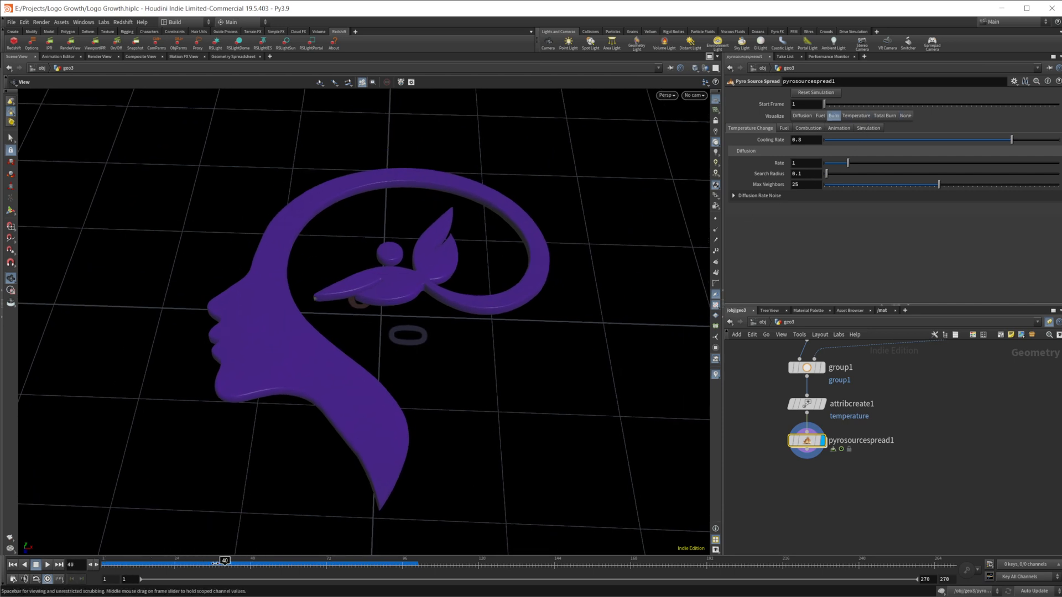
pyautogui.click(114, 564)
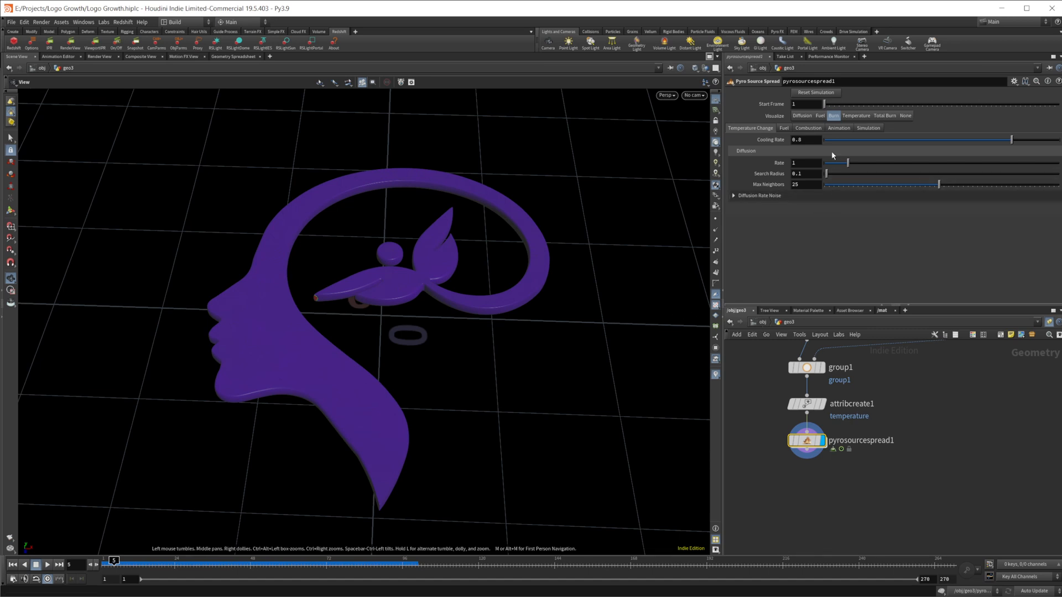
# Set the Pyro Source Spread's Cooling Rate to 0.096 and replay the simulation from the first frame.
pyautogui.click(744, 196)
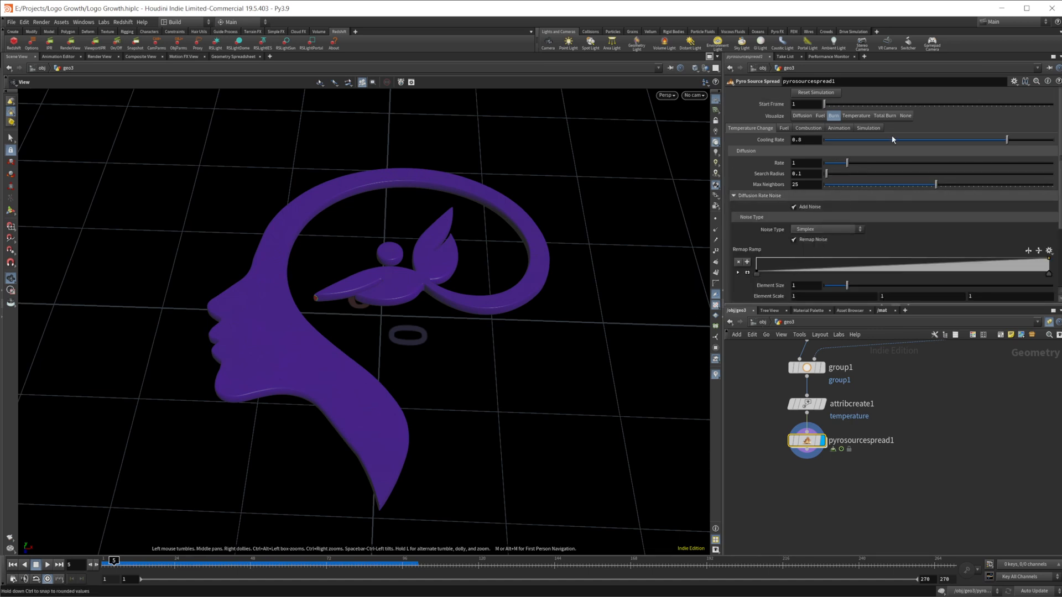
pyautogui.moveTo(894, 141); pyautogui.dragTo(846, 143)
pyautogui.click(12, 565)
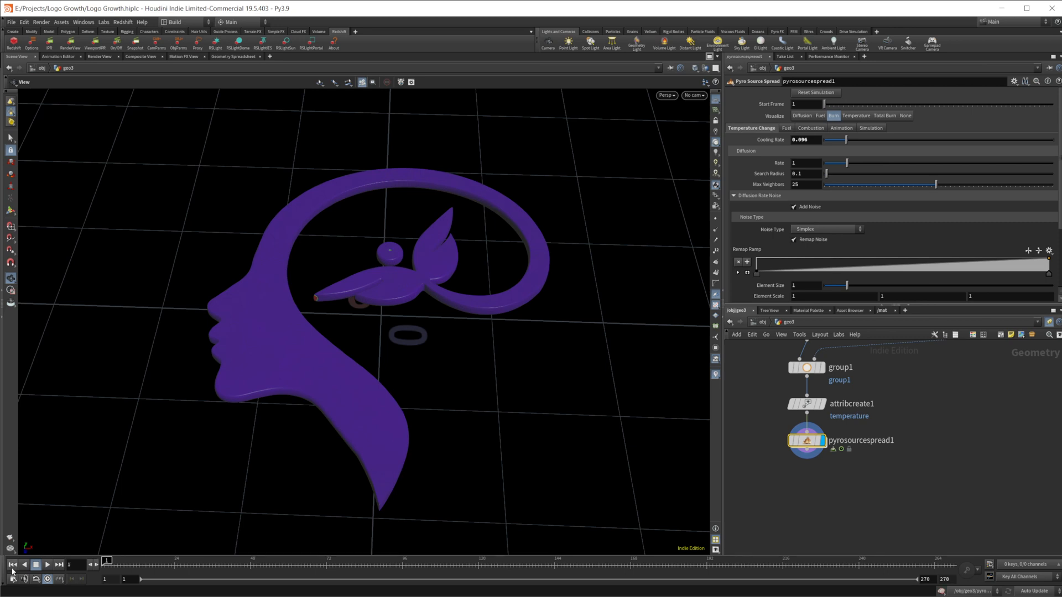
pyautogui.click(47, 564)
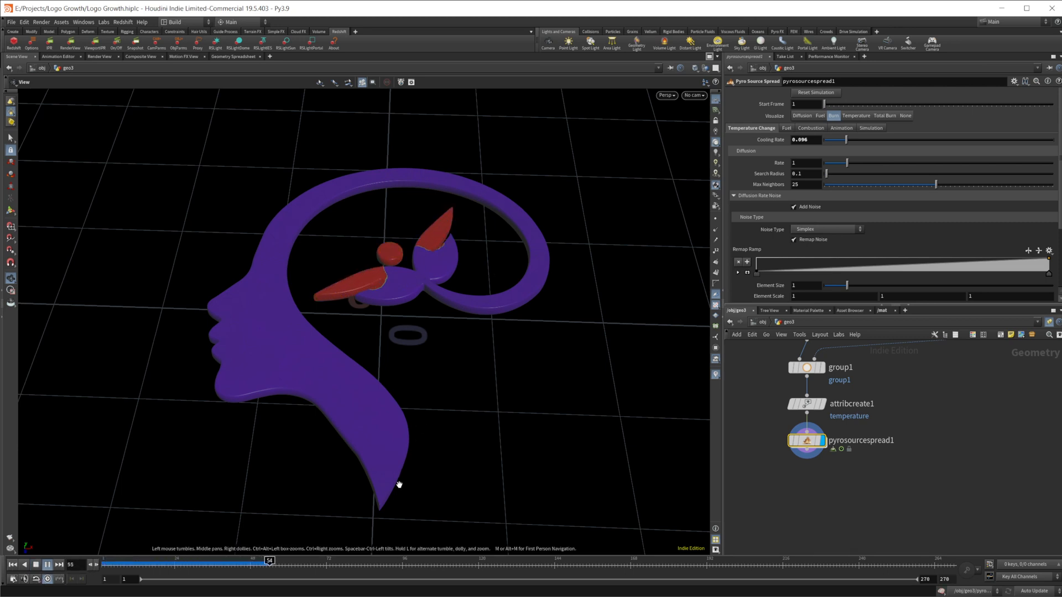
pyautogui.click(37, 565)
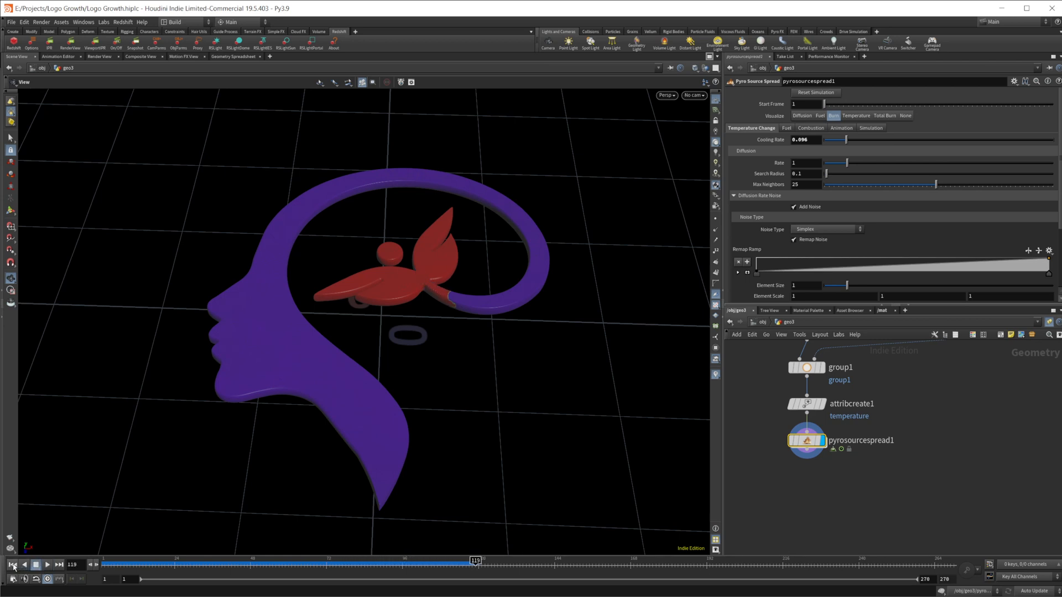
pyautogui.click(12, 565)
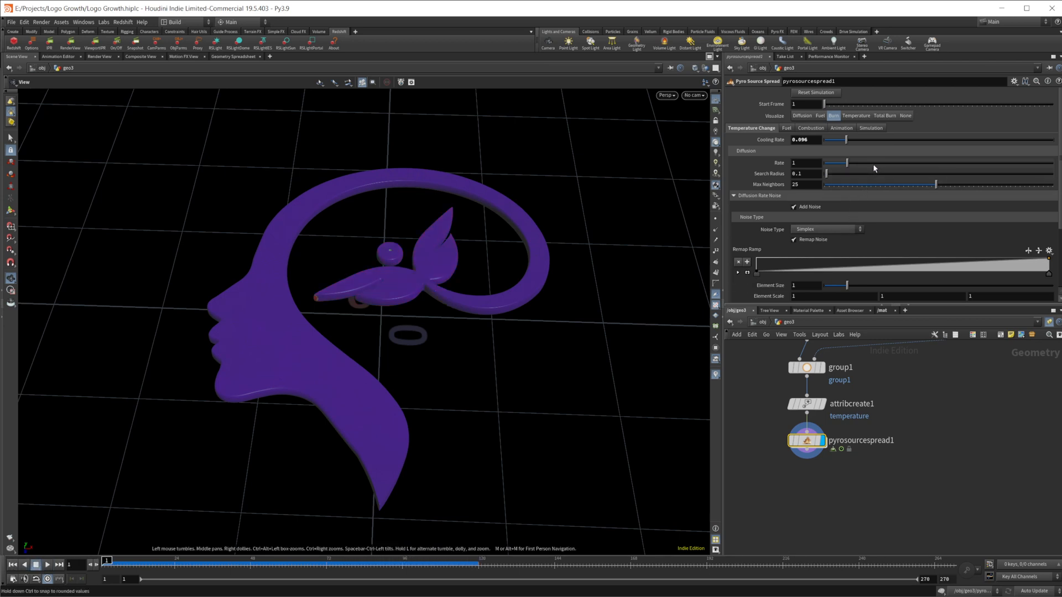
# Set the diffusion Rate to 6.52 and the combustion Ignition Temperature to .05.
pyautogui.moveTo(873, 164); pyautogui.dragTo(959, 174)
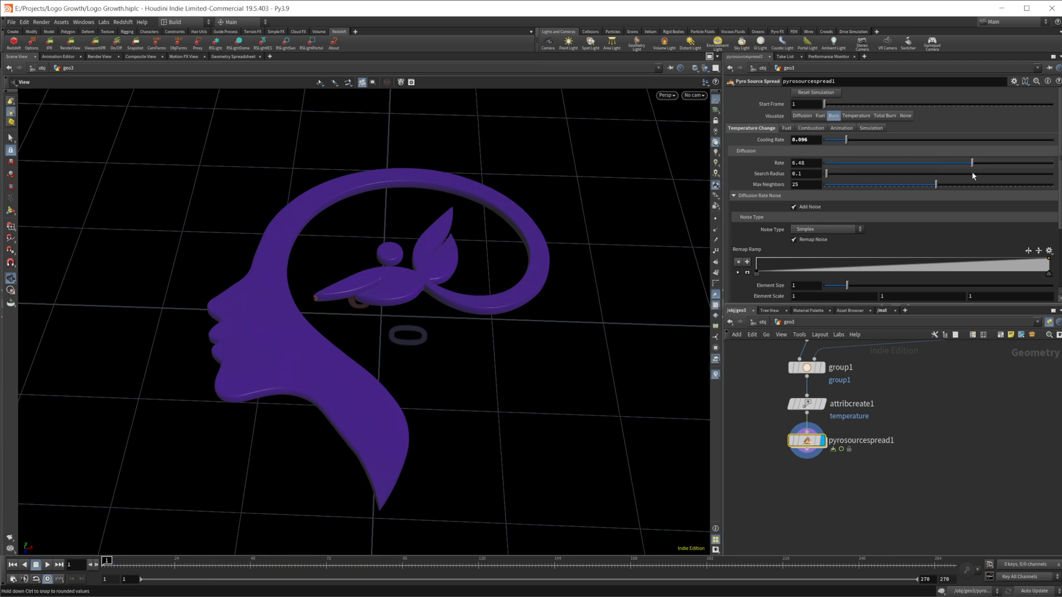
pyautogui.moveTo(973, 172); pyautogui.dragTo(973, 173)
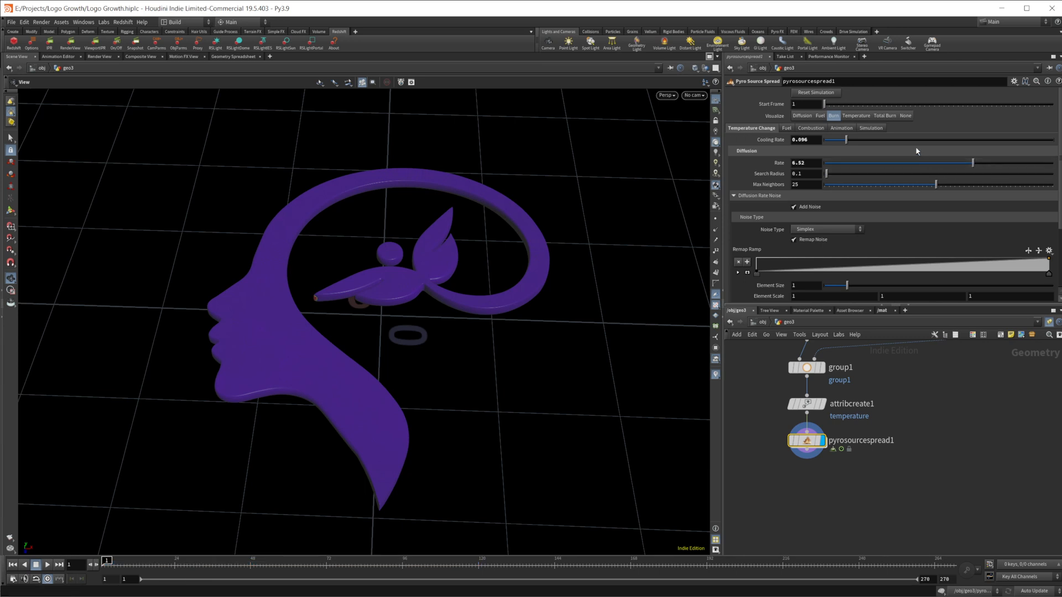
pyautogui.click(804, 128)
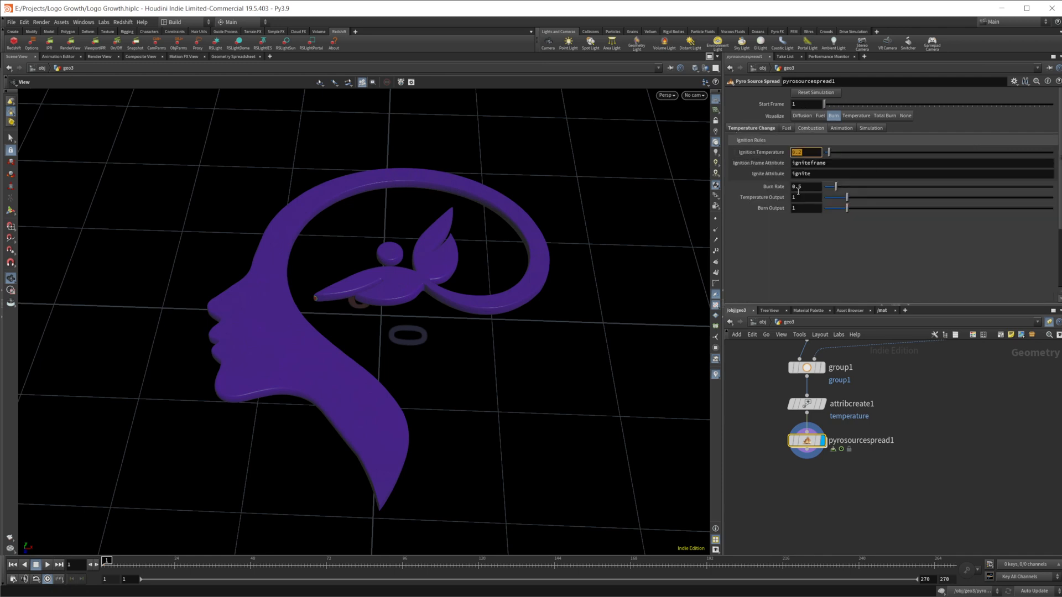
pyautogui.write('.05')
pyautogui.press('Return')
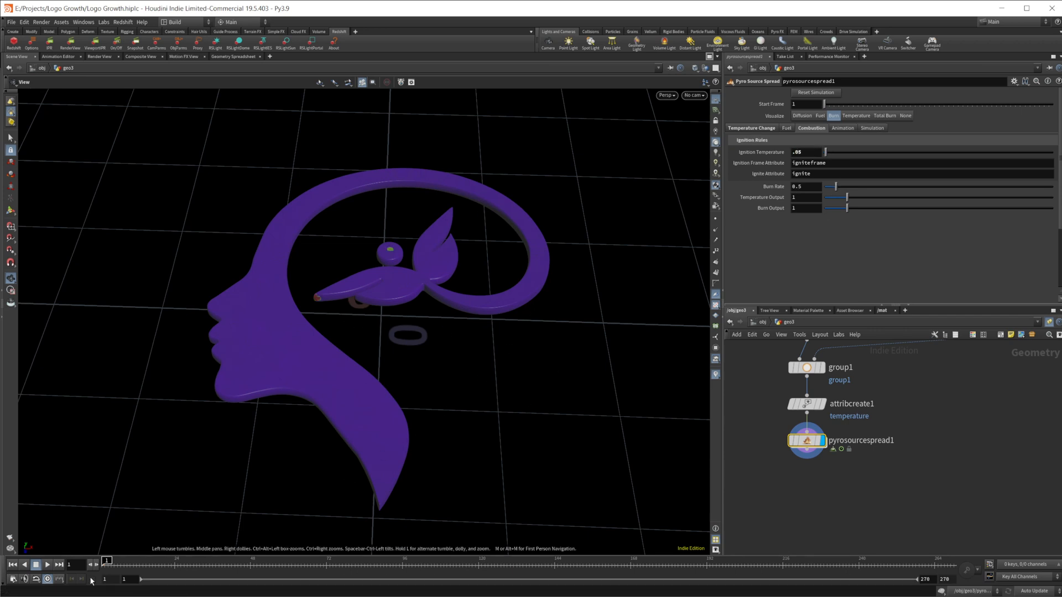
# Play the simulation and scrub back through its early frames to examine how the burn spreads over the logo.
pyautogui.click(47, 567)
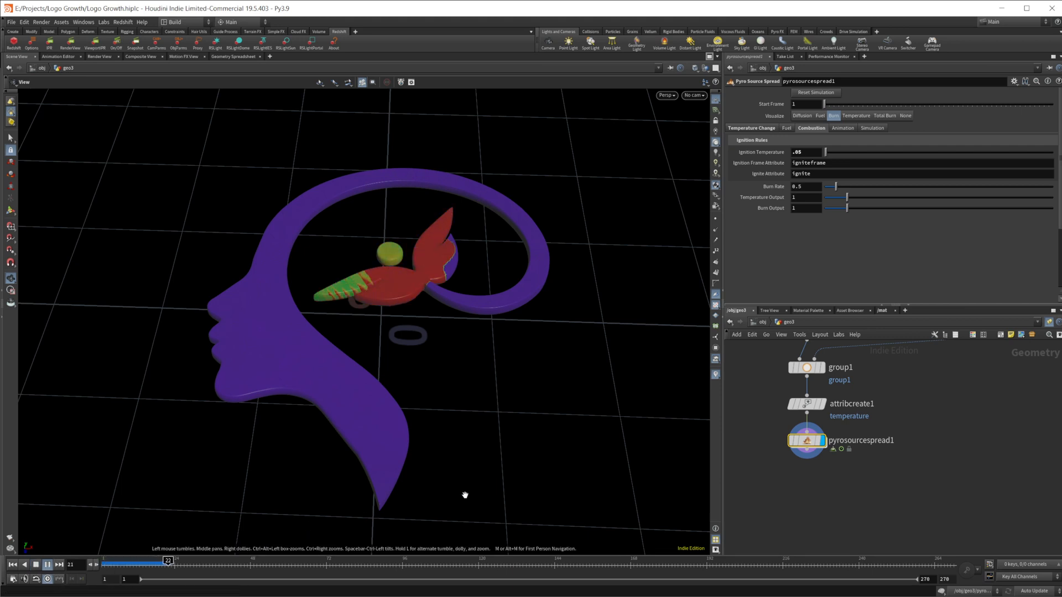
pyautogui.click(36, 565)
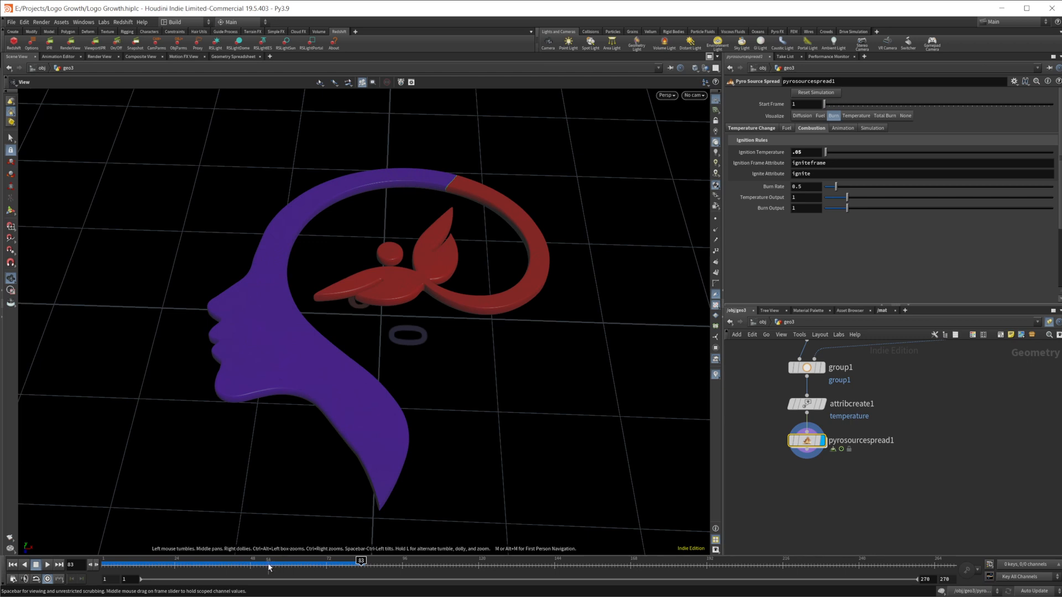
pyautogui.moveTo(271, 565)
pyautogui.mouseDown()
pyautogui.moveTo(137, 566)
pyautogui.moveTo(164, 565)
pyautogui.mouseUp()
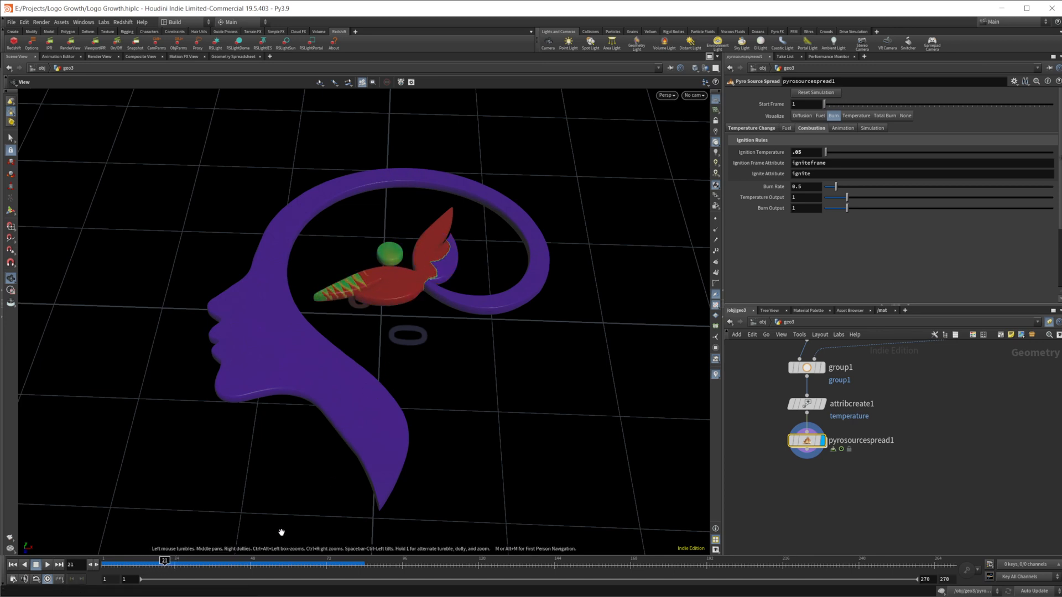
pyautogui.click(176, 564)
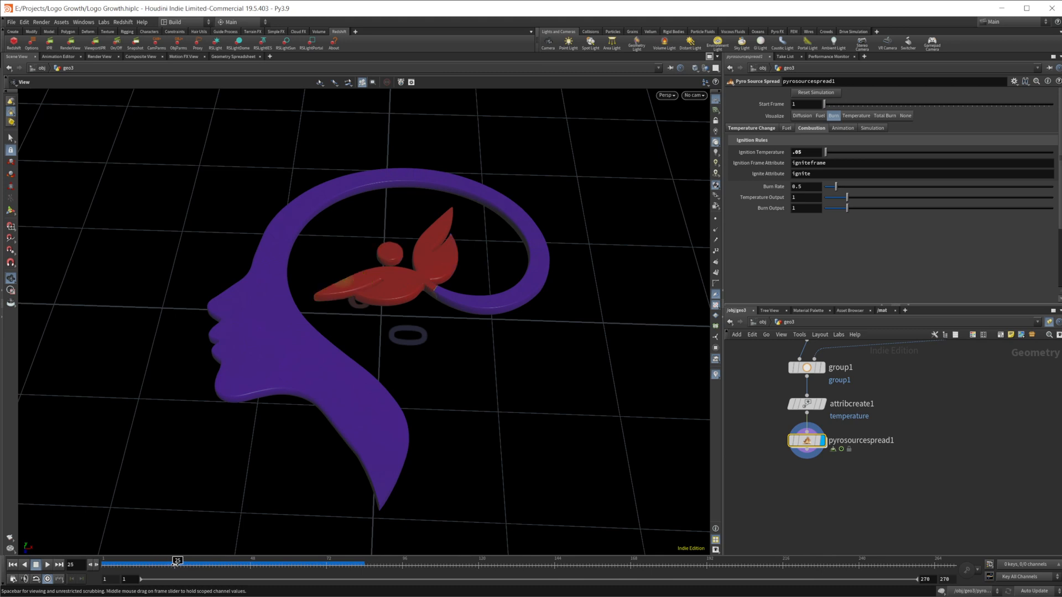
pyautogui.moveTo(176, 565)
pyautogui.mouseDown()
pyautogui.moveTo(120, 570)
pyautogui.moveTo(140, 562)
pyautogui.mouseUp()
pyautogui.click(127, 562)
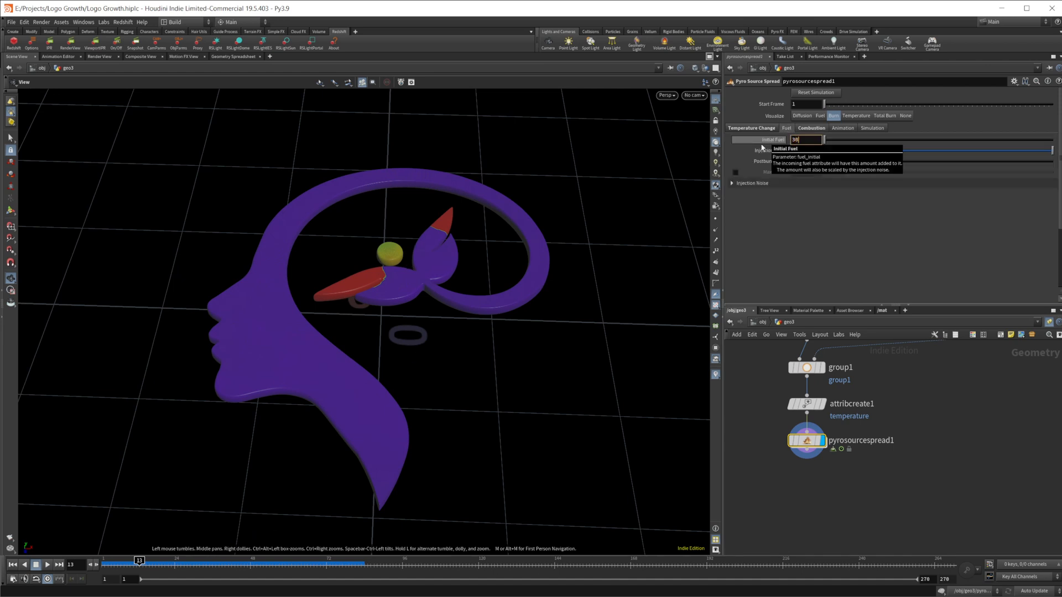
# Set the Initial Fuel to 30 and replay the simulation from the first frame.
pyautogui.press('Return')
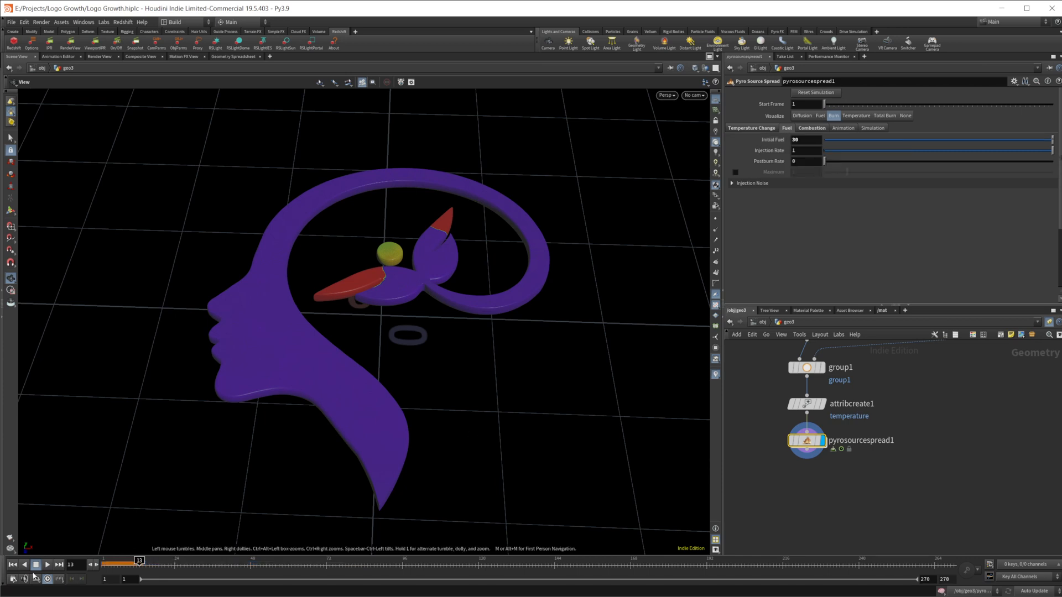
pyautogui.click(13, 564)
pyautogui.click(46, 565)
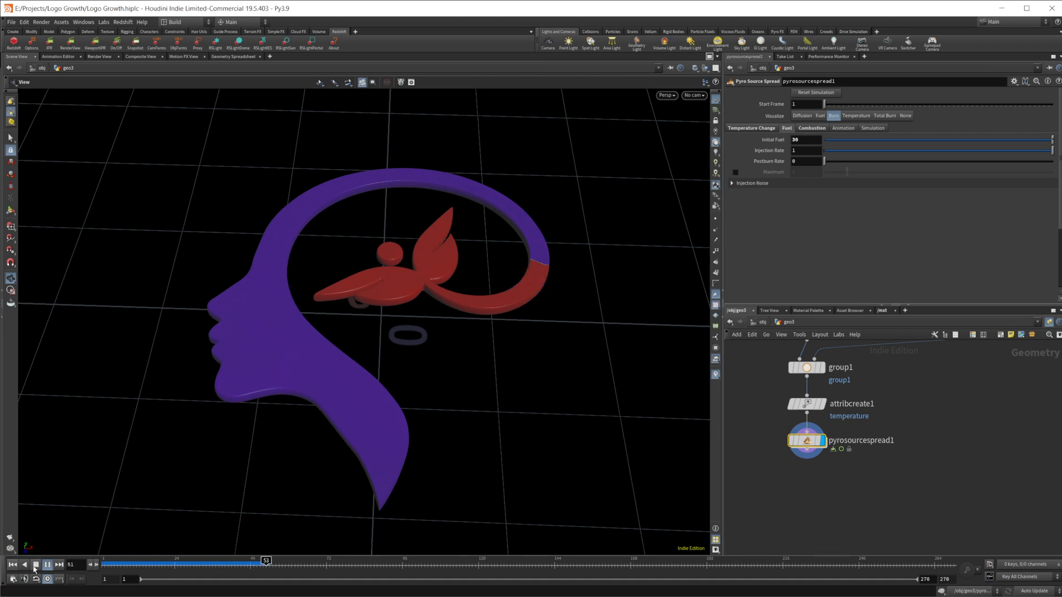
pyautogui.click(36, 564)
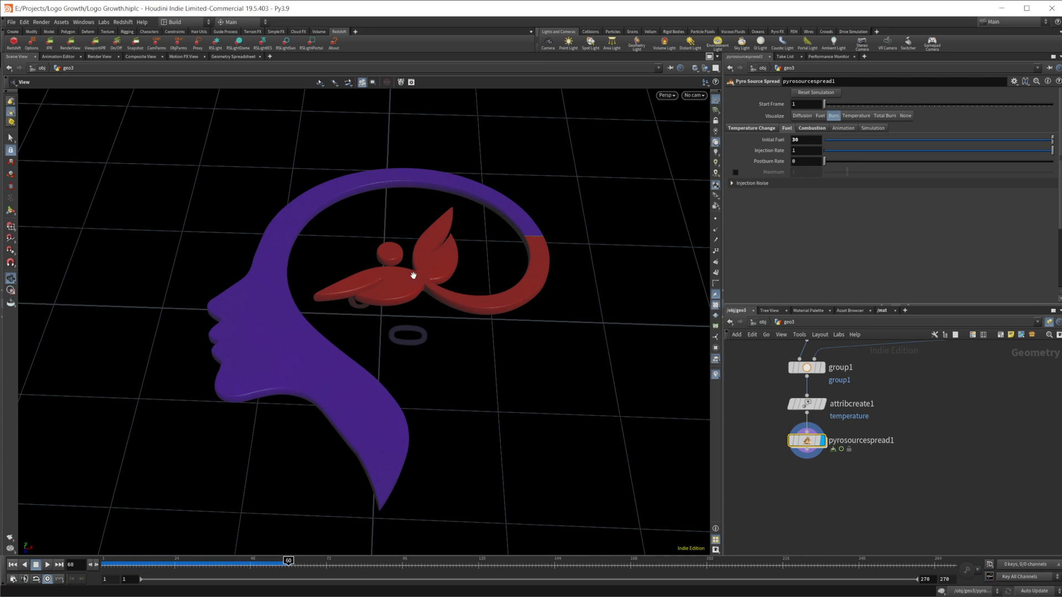
pyautogui.click(11, 564)
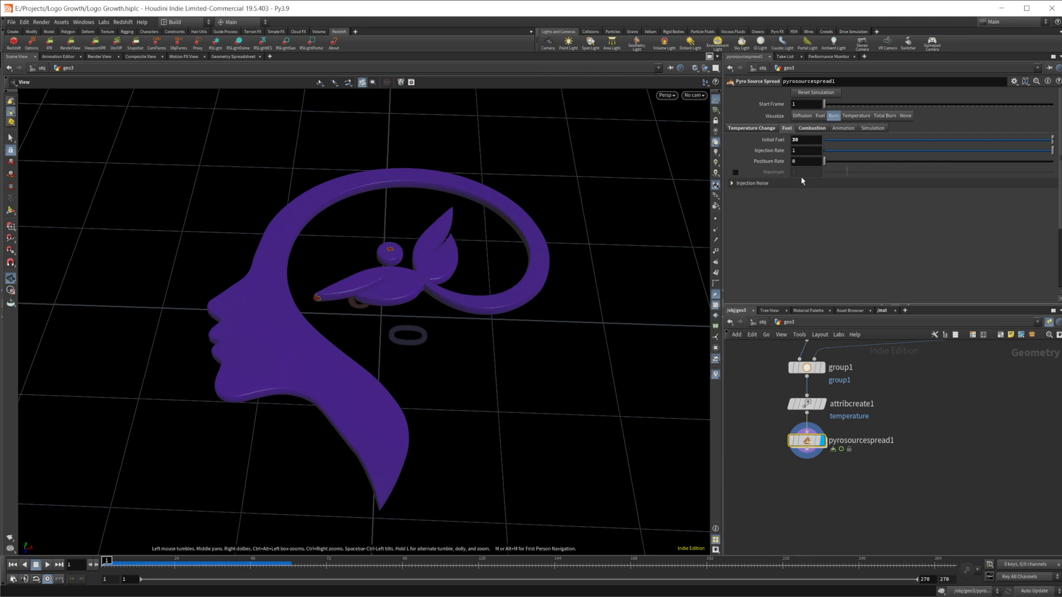
# Inspect the diffusion noise on the logo, then compare it with the Burn visualization by scrubbing to frame 148.
pyautogui.click(776, 131)
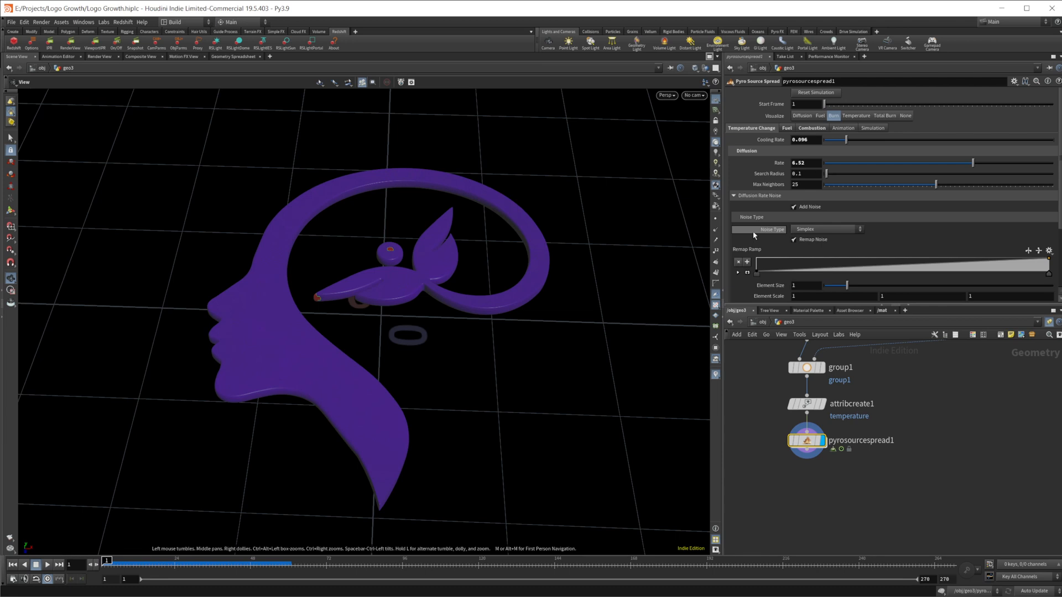
pyautogui.scroll(-2, 759, 234)
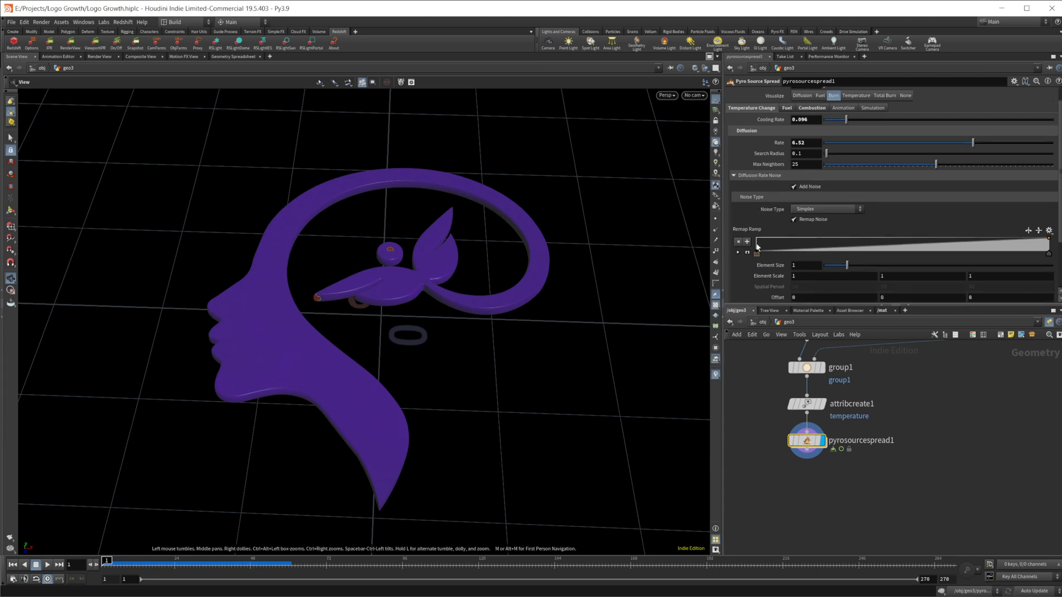
pyautogui.scroll(2, 810, 113)
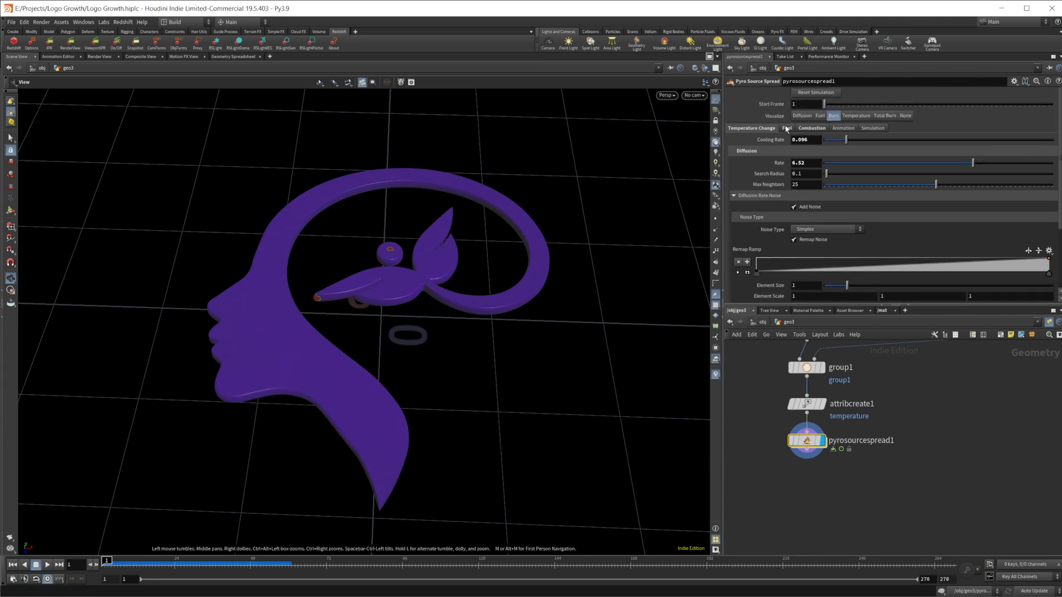
pyautogui.click(802, 115)
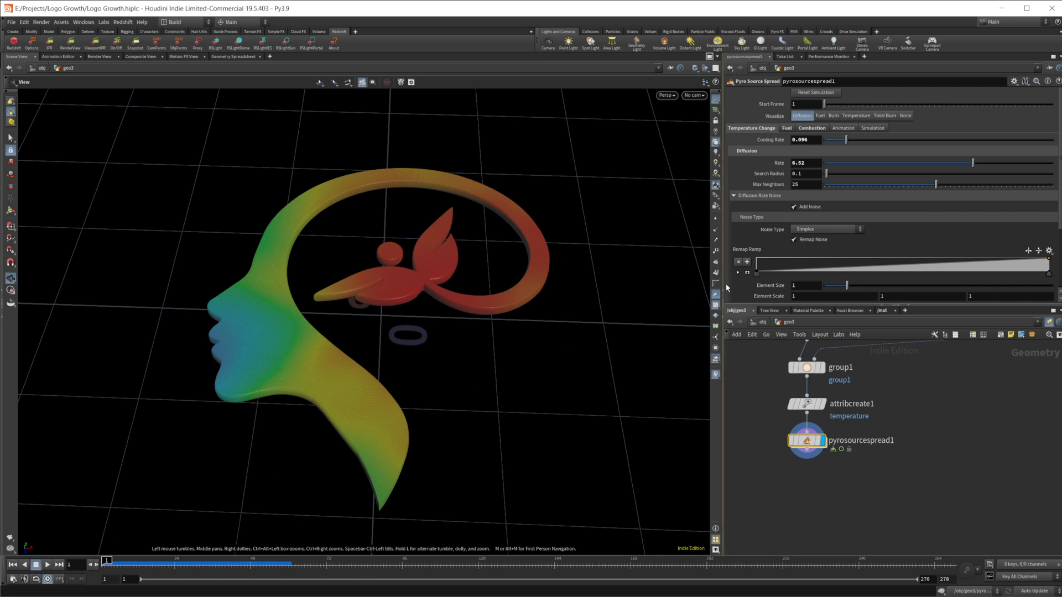
pyautogui.click(833, 116)
pyautogui.click(258, 560)
pyautogui.moveTo(264, 559); pyautogui.dragTo(568, 568)
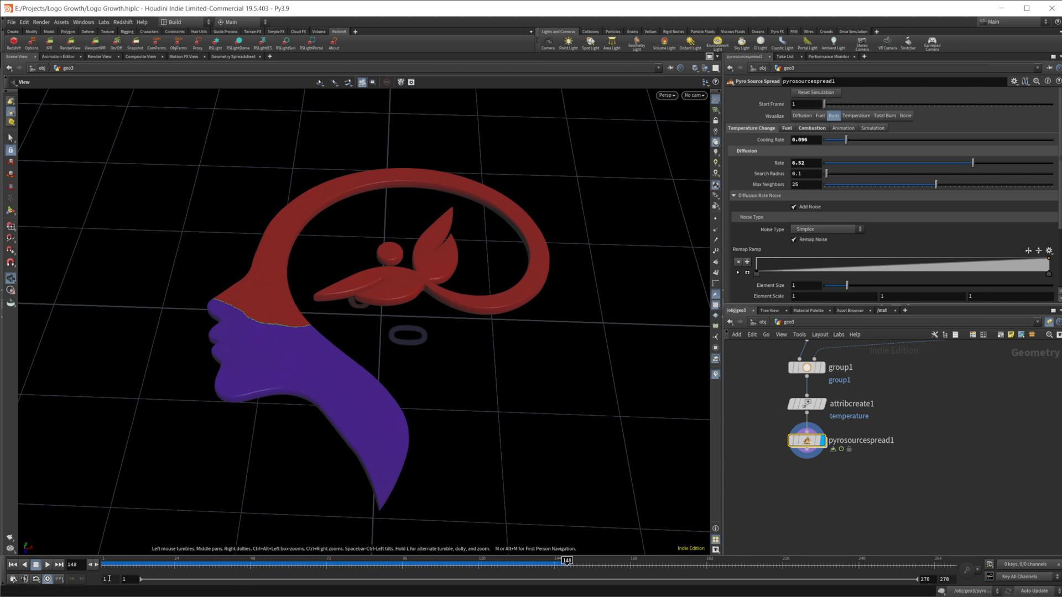
pyautogui.click(12, 565)
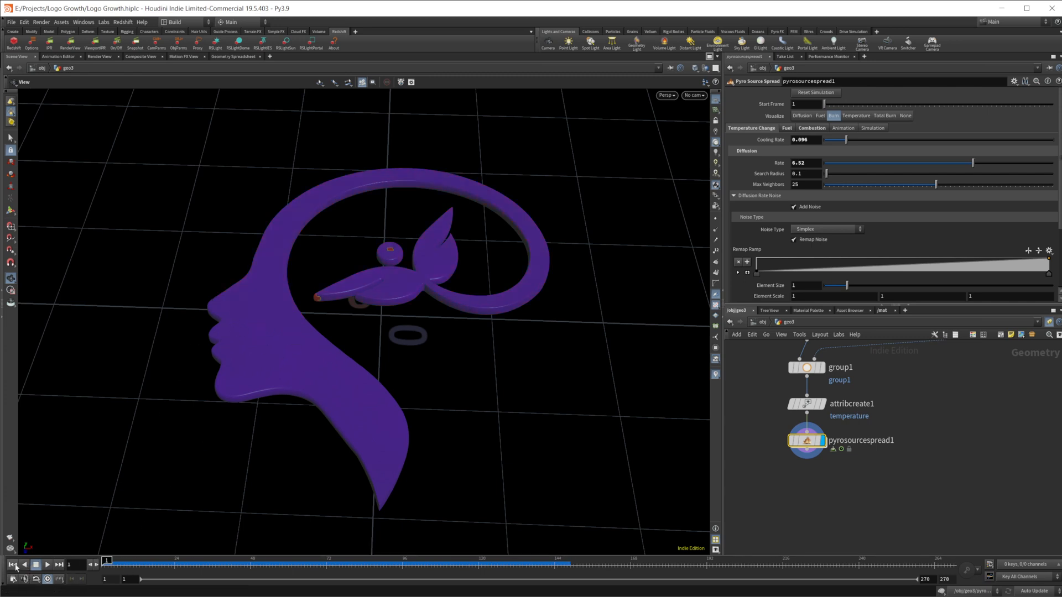
# Visualize Diffusion on the logo and set the Diffusion Rate Noise's Element Size to 0.042.
pyautogui.click(802, 116)
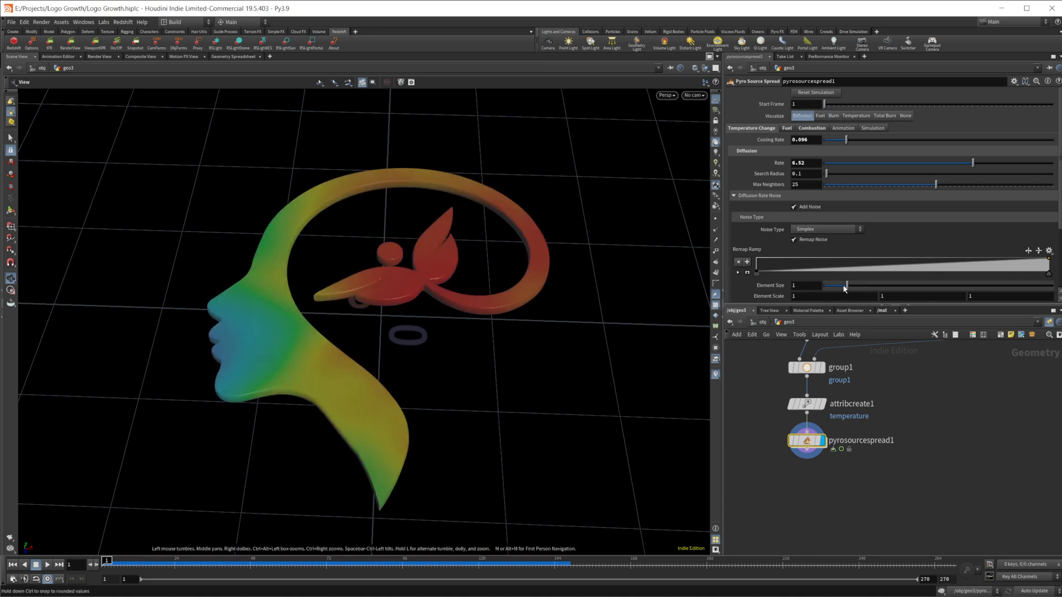
pyautogui.moveTo(844, 288); pyautogui.dragTo(824, 289)
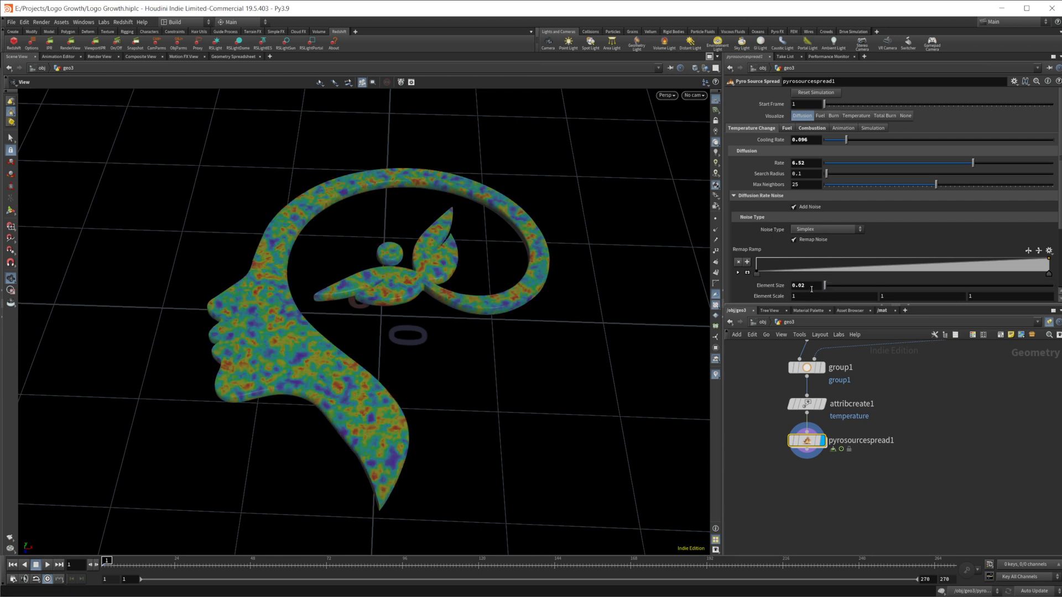
pyautogui.moveTo(811, 288); pyautogui.dragTo(867, 321, button='middle')
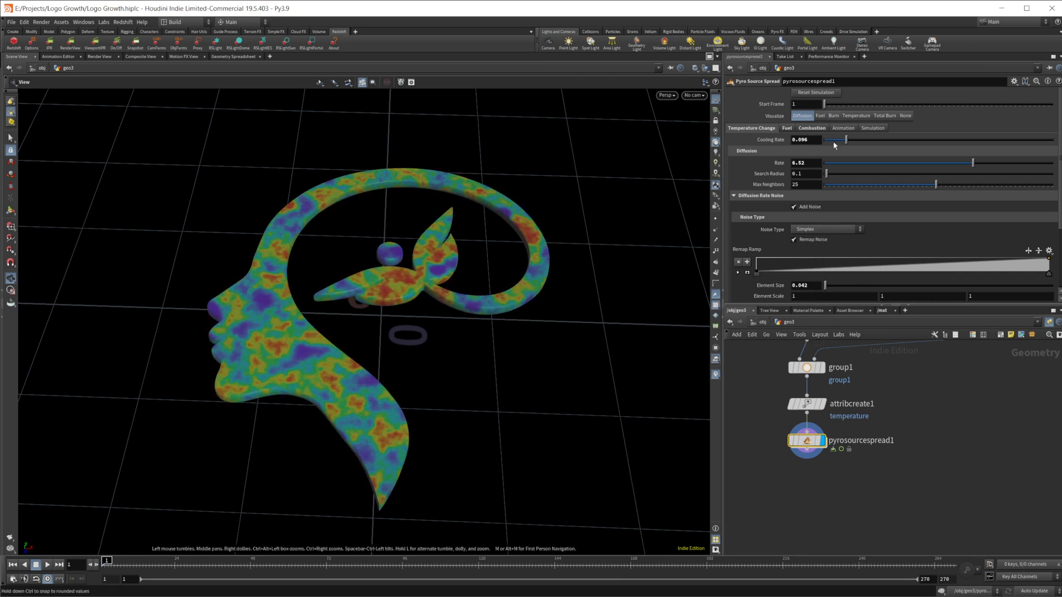
# Switch the visualization back to Burn and play the simulation to check the noisy spread across the logo.
pyautogui.click(833, 117)
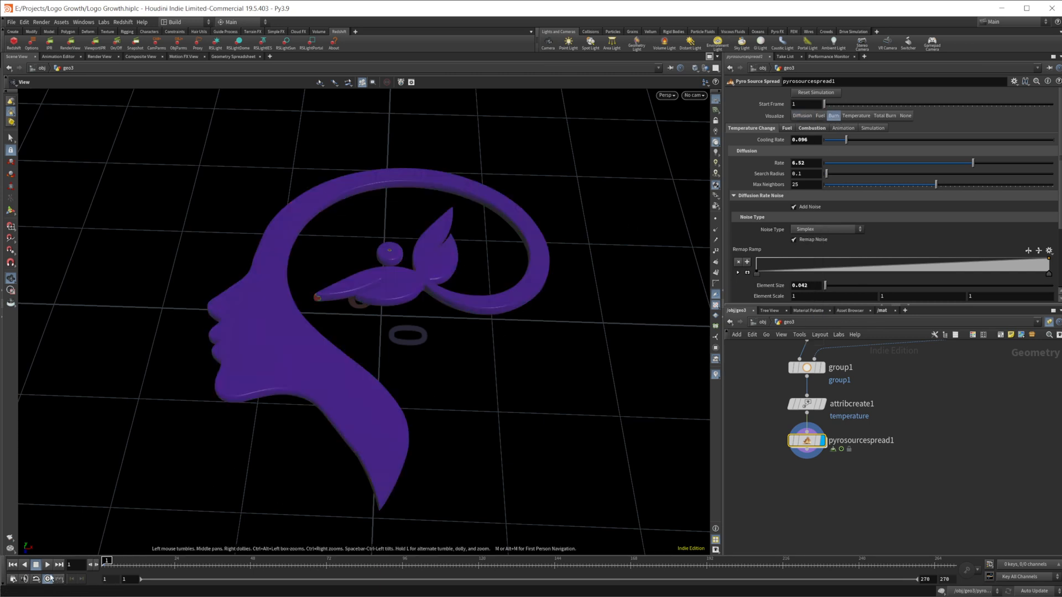
pyautogui.click(47, 565)
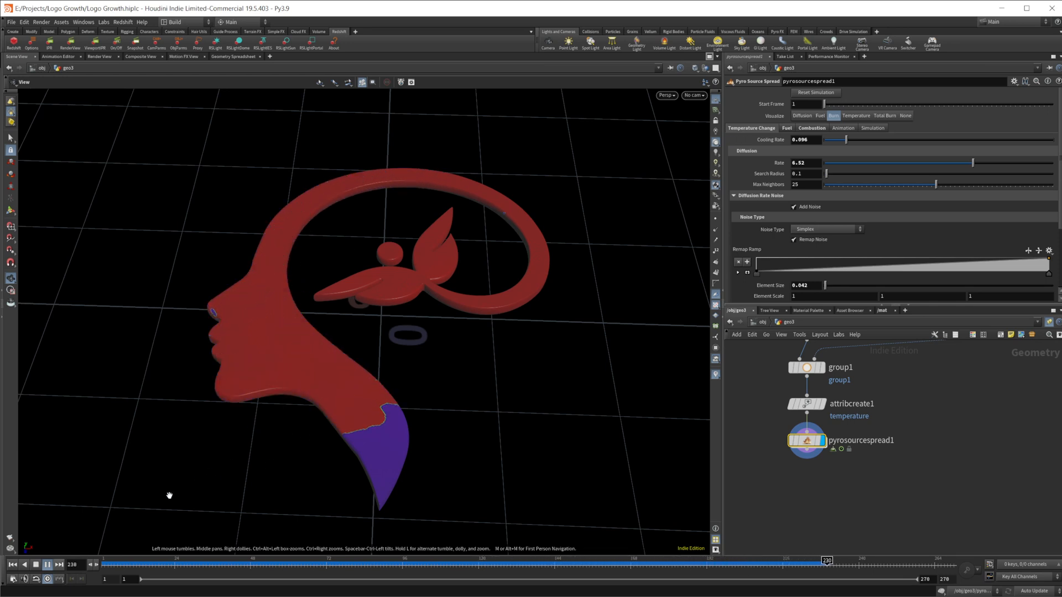
pyautogui.click(38, 565)
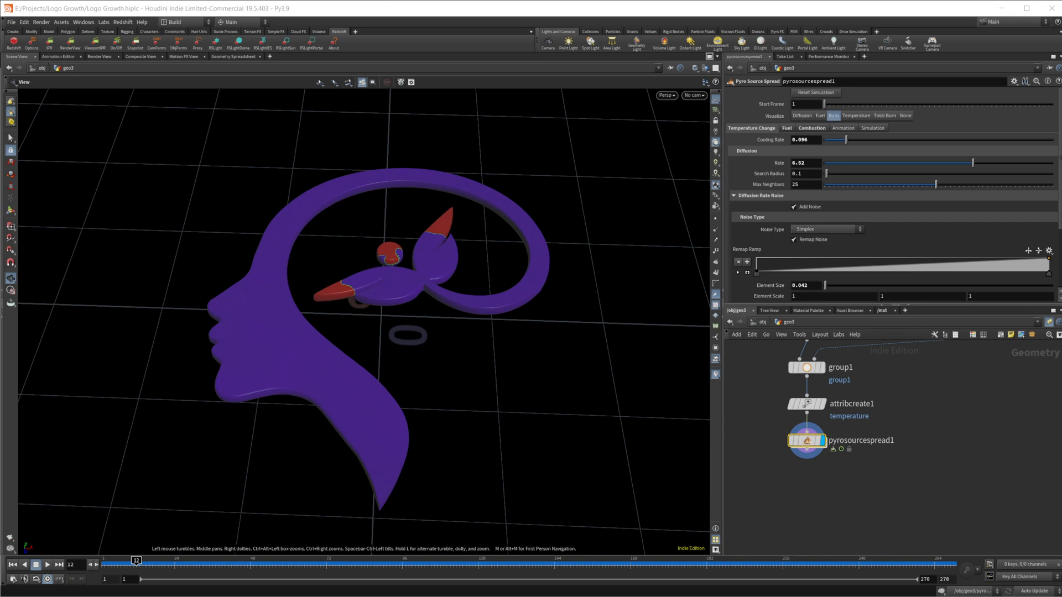
pyautogui.moveTo(830, 478); pyautogui.dragTo(877, 469, button='middle')
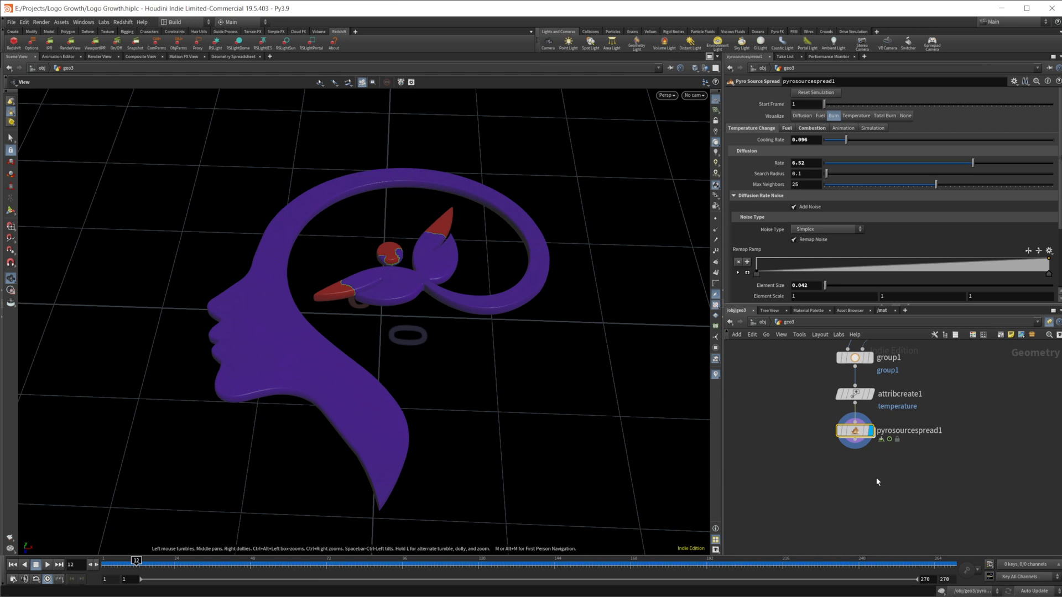
# Add a Blast node to the network just below the Pyro Source Spread node.
pyautogui.moveTo(851, 485); pyautogui.dragTo(884, 433, button='middle')
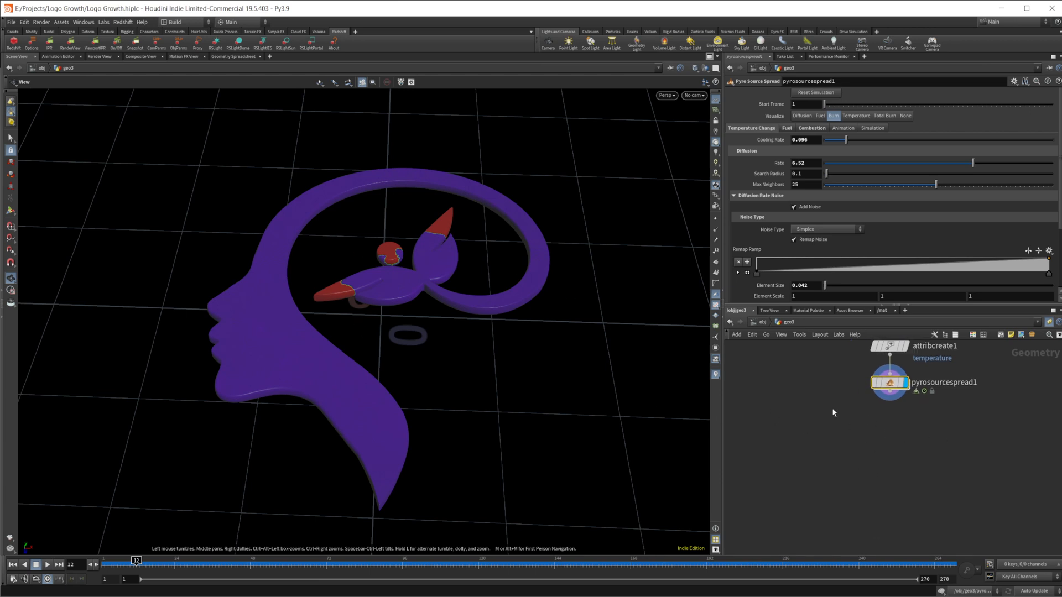
pyautogui.moveTo(866, 424); pyautogui.dragTo(940, 442, button='middle')
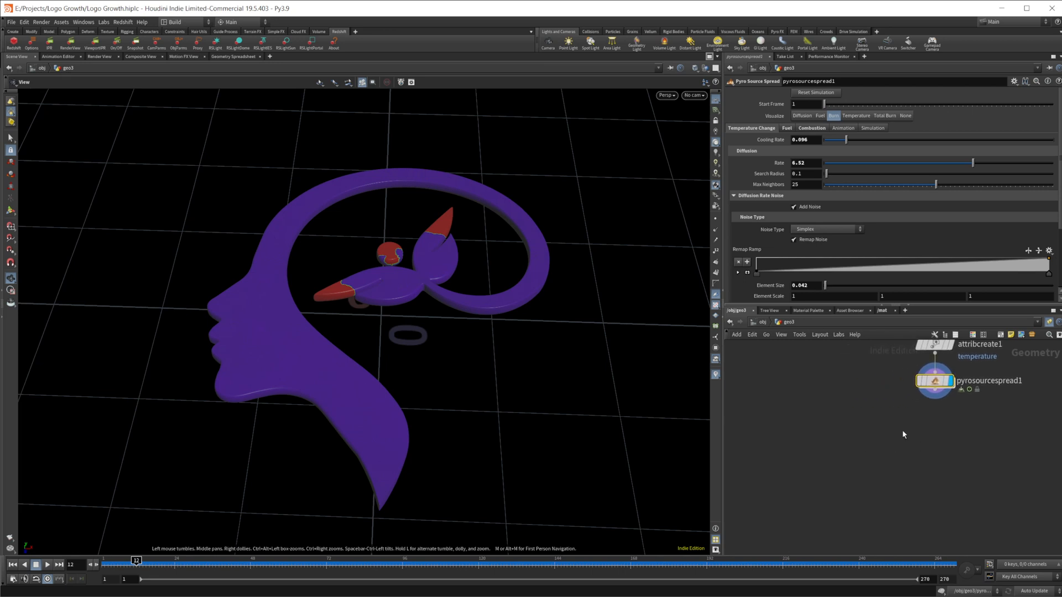
pyautogui.press('Tab')
pyautogui.write('blast')
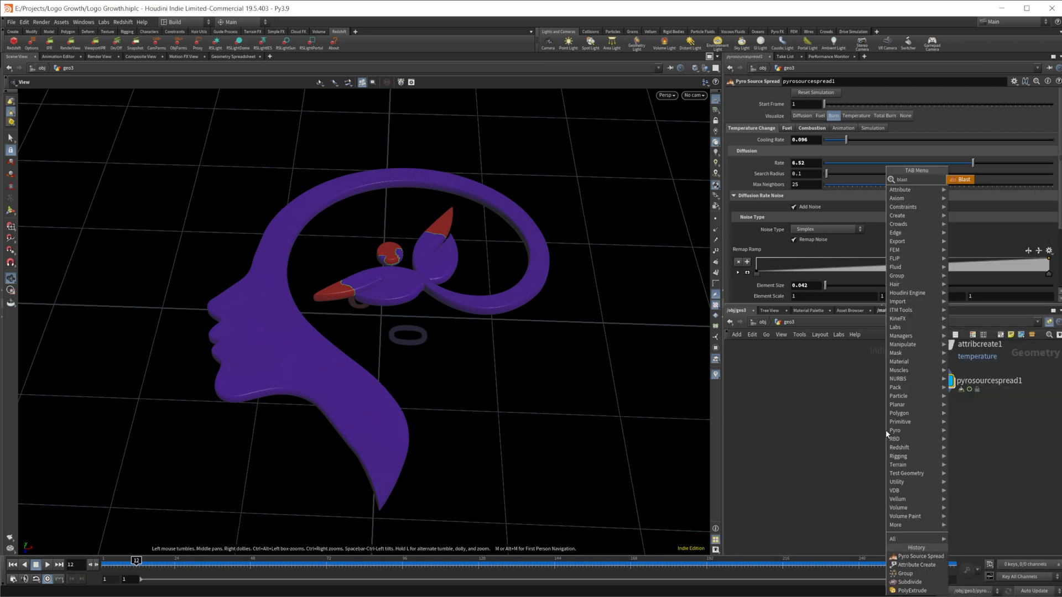
pyautogui.press('Return')
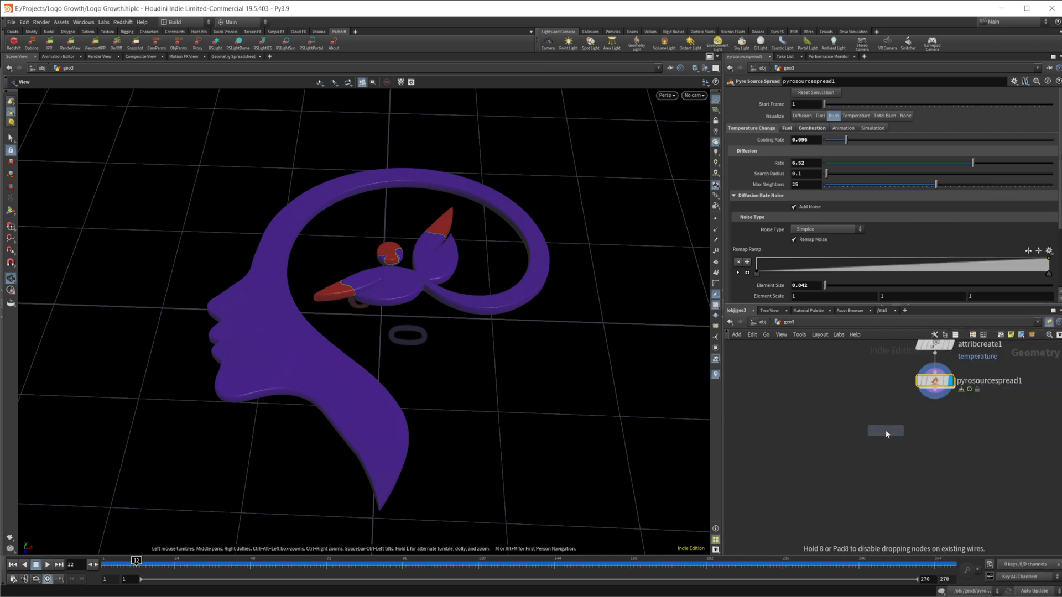
pyautogui.click(885, 430)
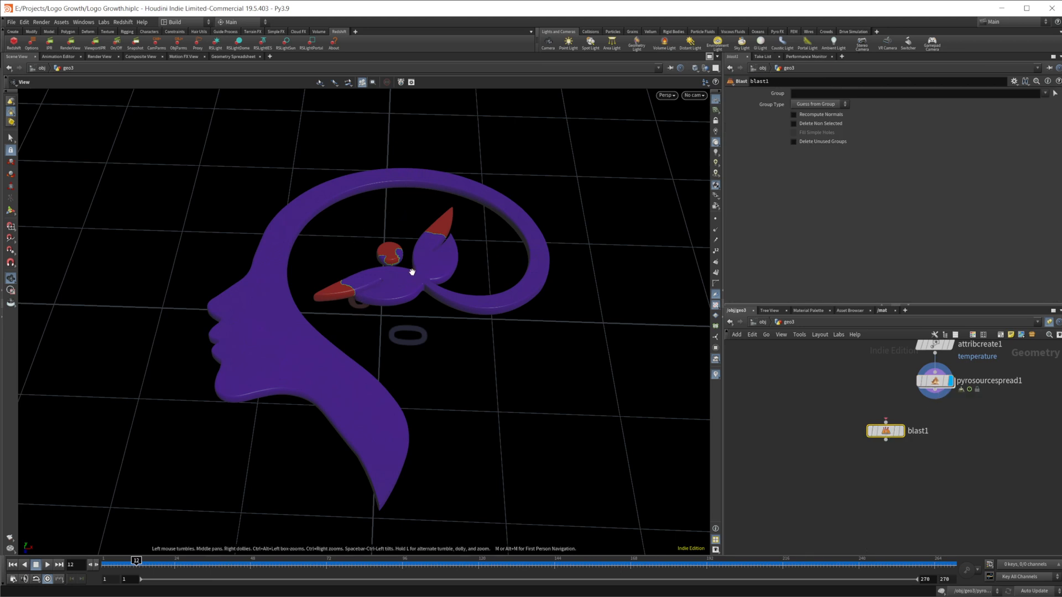
# Set the Pyro Source Spread's visualization to None and connect its output to the Blast node's input.
pyautogui.click(937, 385)
pyautogui.click(905, 116)
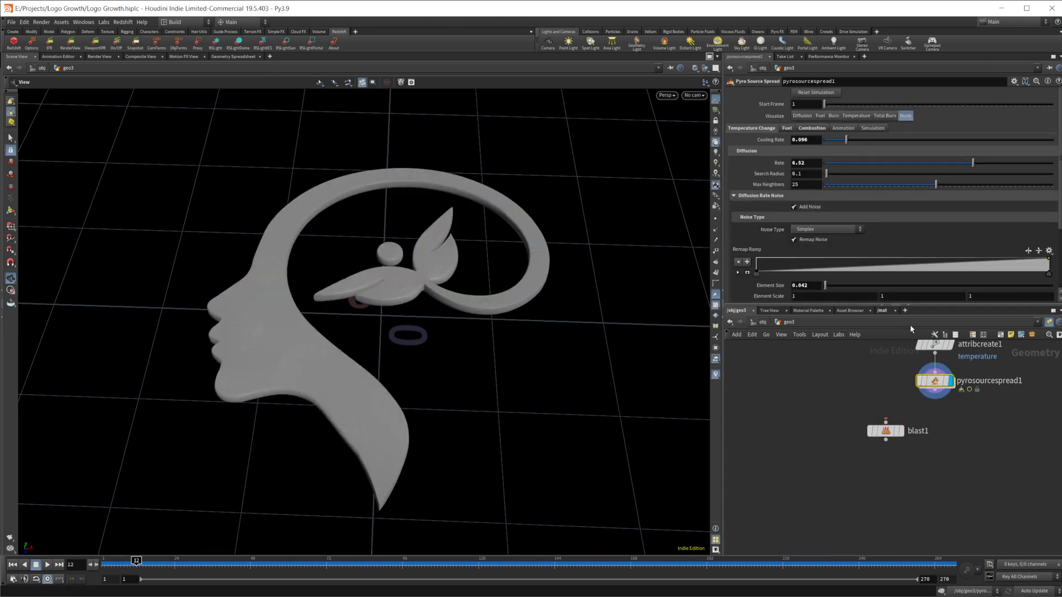
pyautogui.moveTo(934, 393); pyautogui.dragTo(886, 422)
pyautogui.click(885, 431)
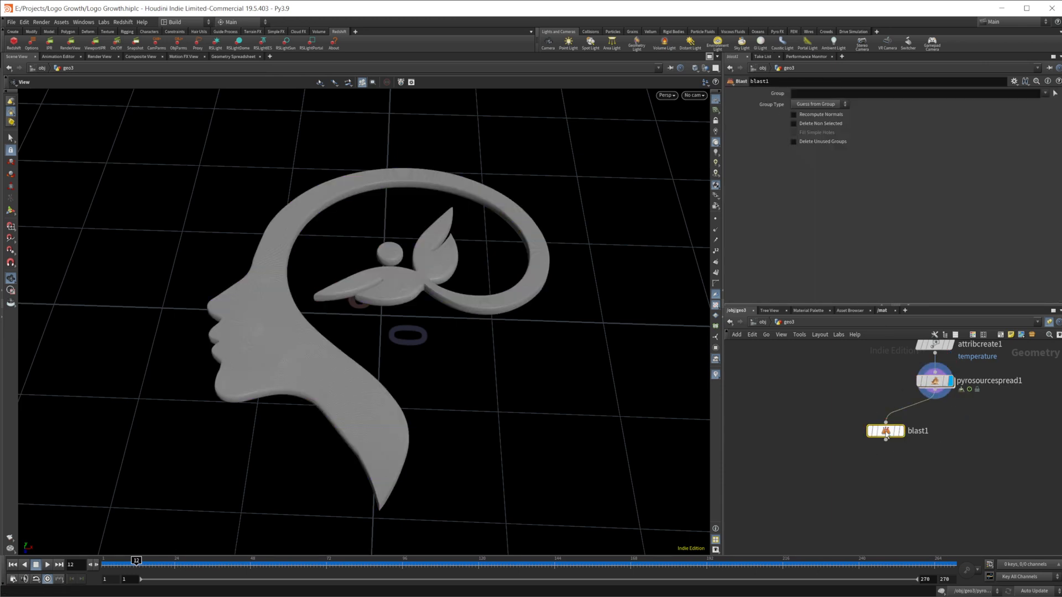
# Set the Blast node's Group Type to Points.
pyautogui.click(822, 106)
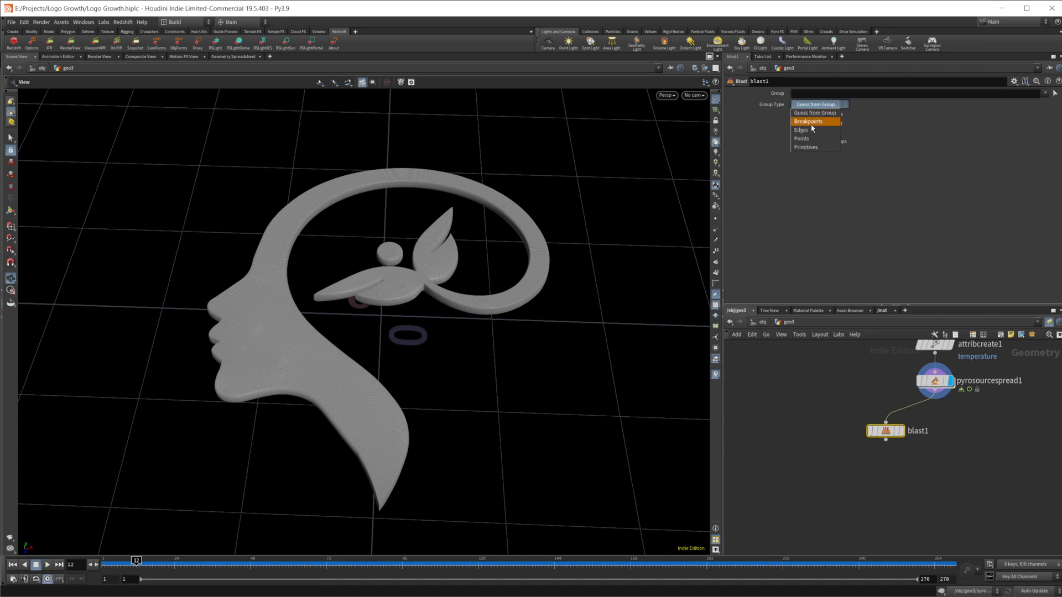
pyautogui.click(813, 131)
pyautogui.click(812, 94)
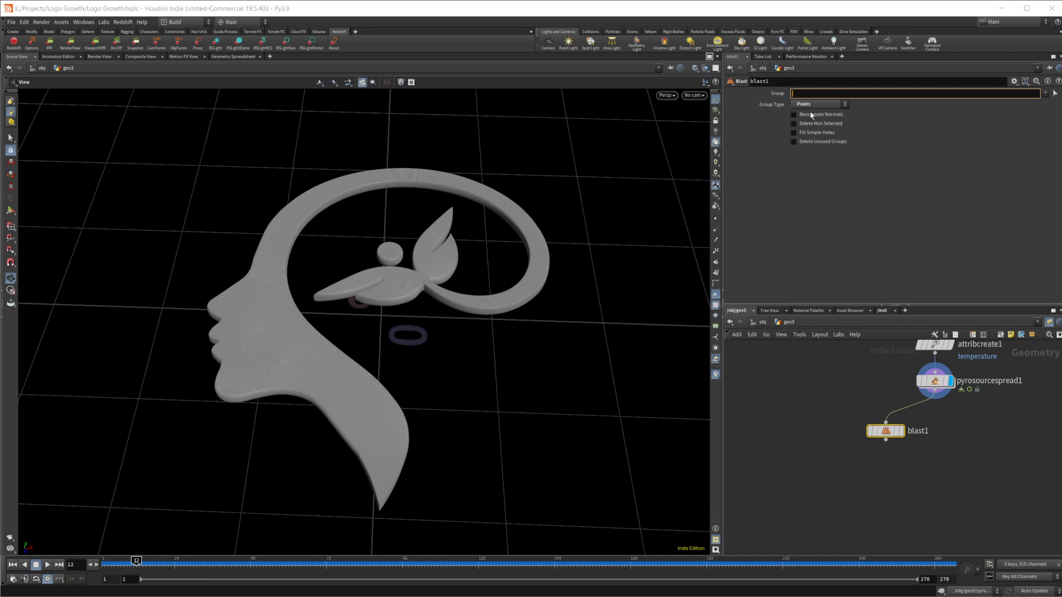
# Examine the Pyro Source Spread's point attributes in the Geometry Spreadsheet, including burn and temperature.
pyautogui.click(234, 56)
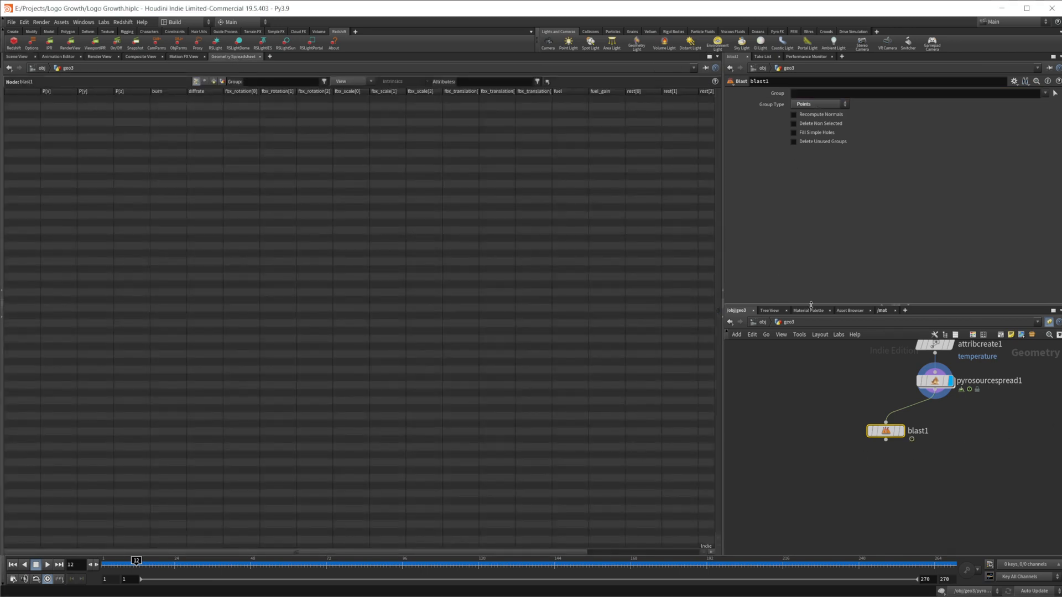
pyautogui.click(934, 381)
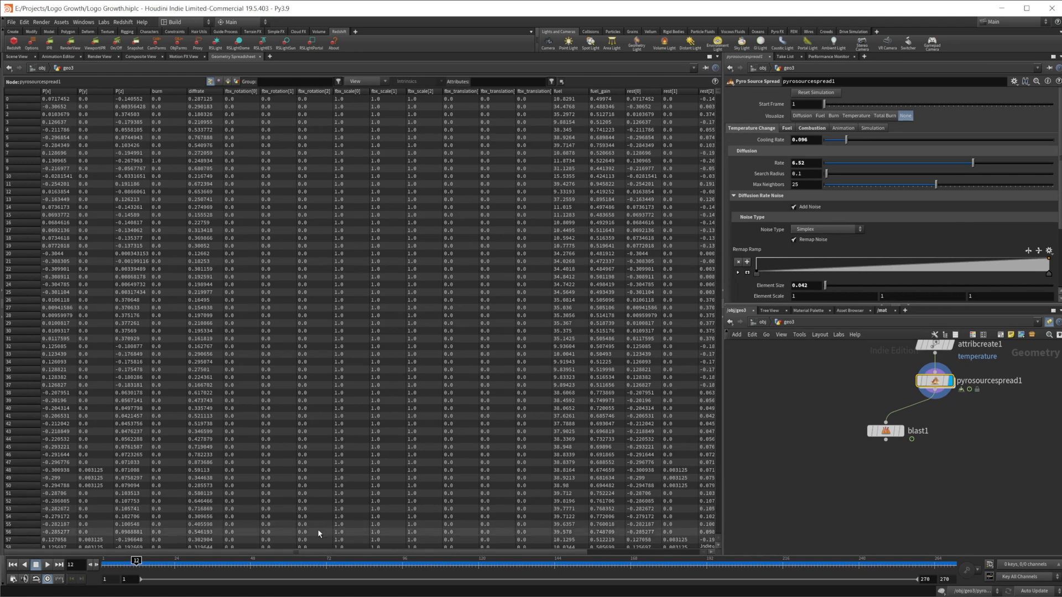
pyautogui.moveTo(308, 553); pyautogui.dragTo(494, 531)
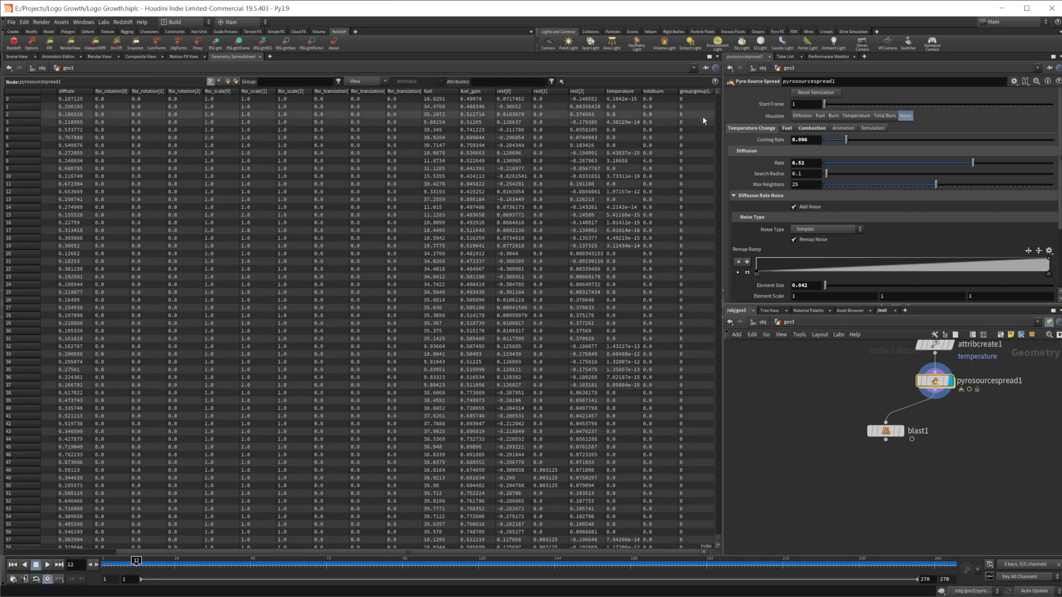
pyautogui.click(18, 56)
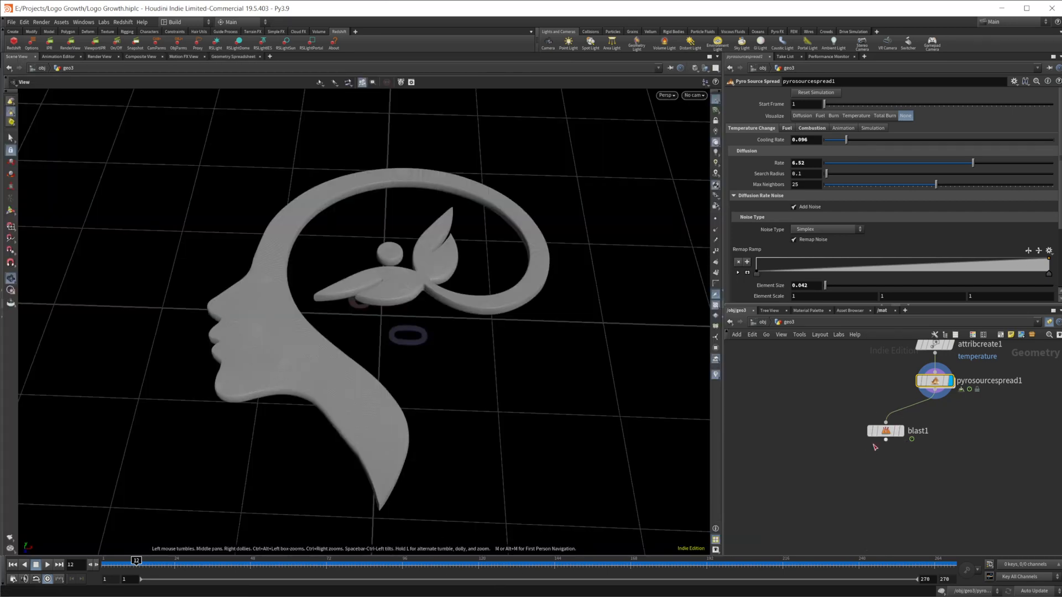
pyautogui.click(885, 431)
pyautogui.click(816, 93)
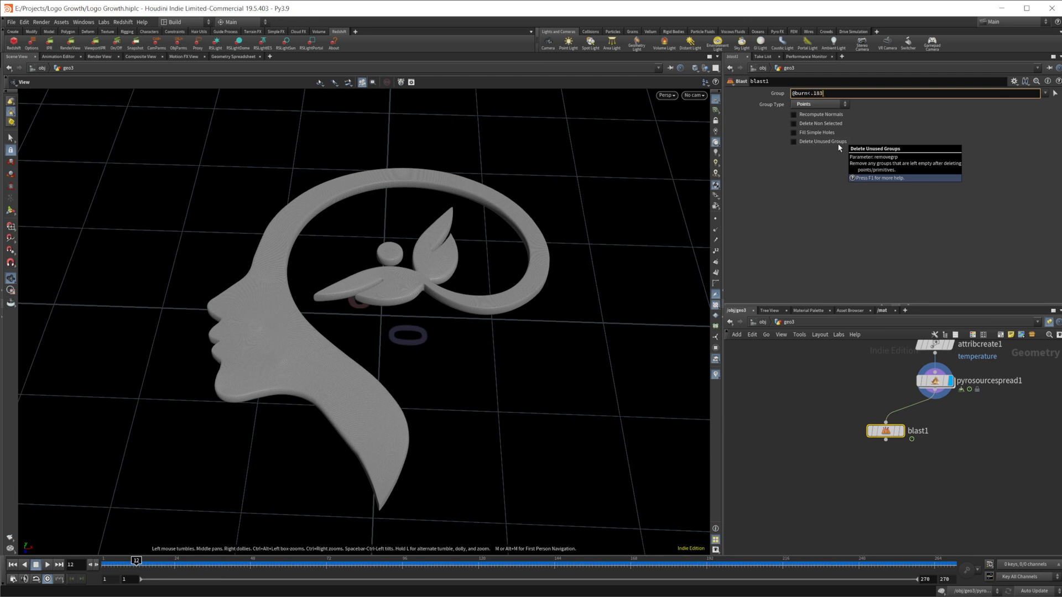
pyautogui.press('Return')
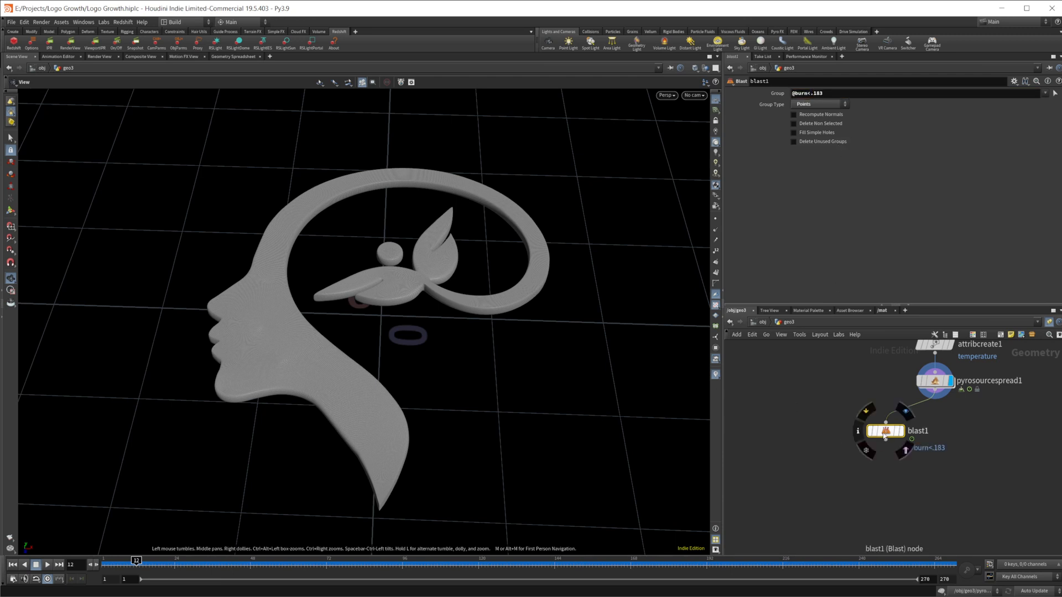
pyautogui.click(901, 431)
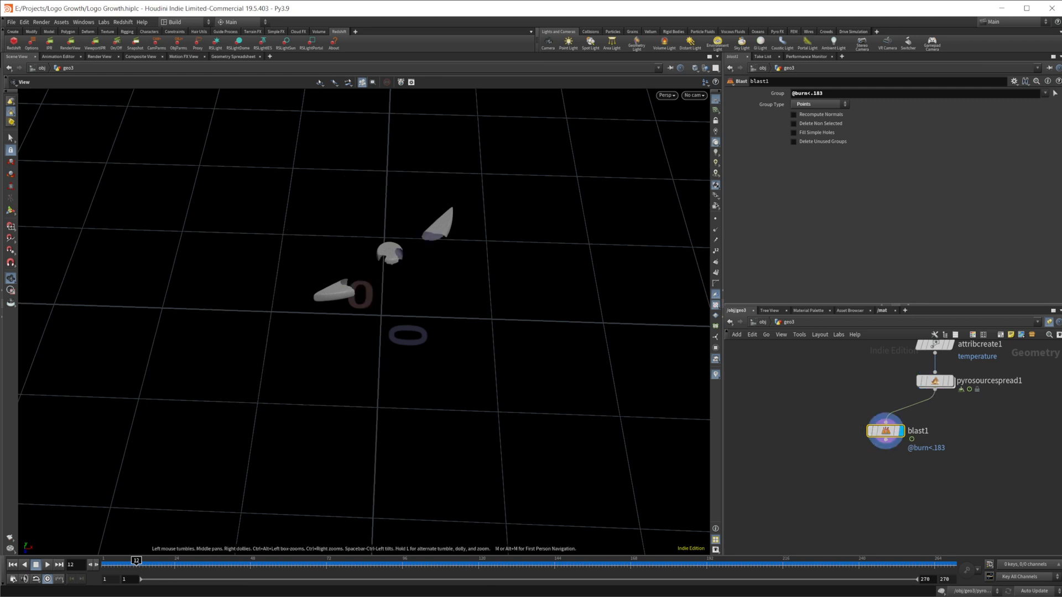
# Replay the blasted logo from the first frame to check the growth, stopping at frame 78.
pyautogui.moveTo(136, 562); pyautogui.dragTo(104, 570)
pyautogui.click(47, 564)
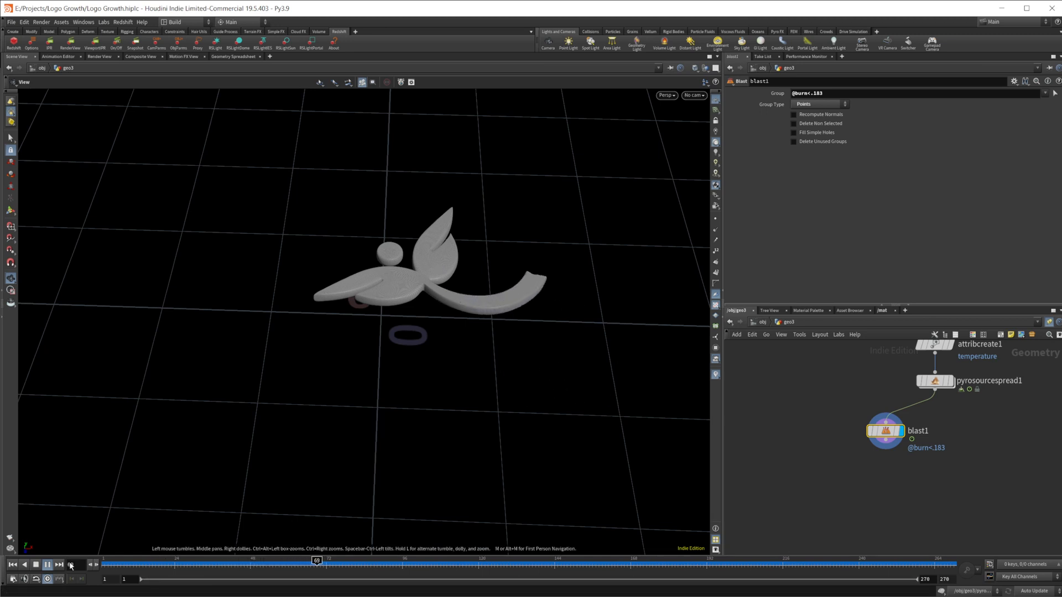
pyautogui.click(35, 565)
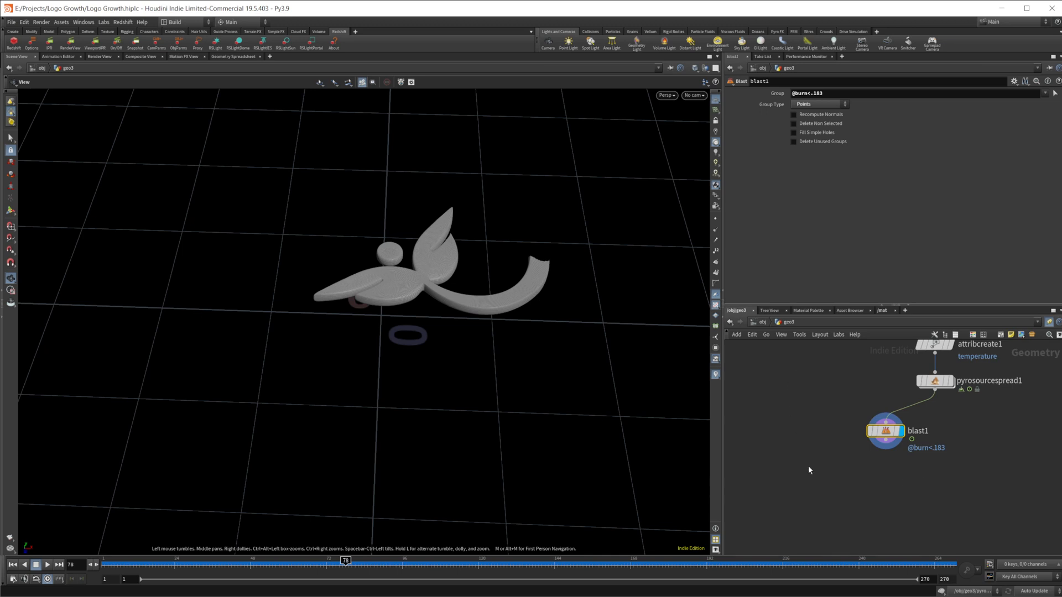
# Add a Color node connected directly beneath the Blast node.
pyautogui.moveTo(808, 465); pyautogui.dragTo(779, 456, button='middle')
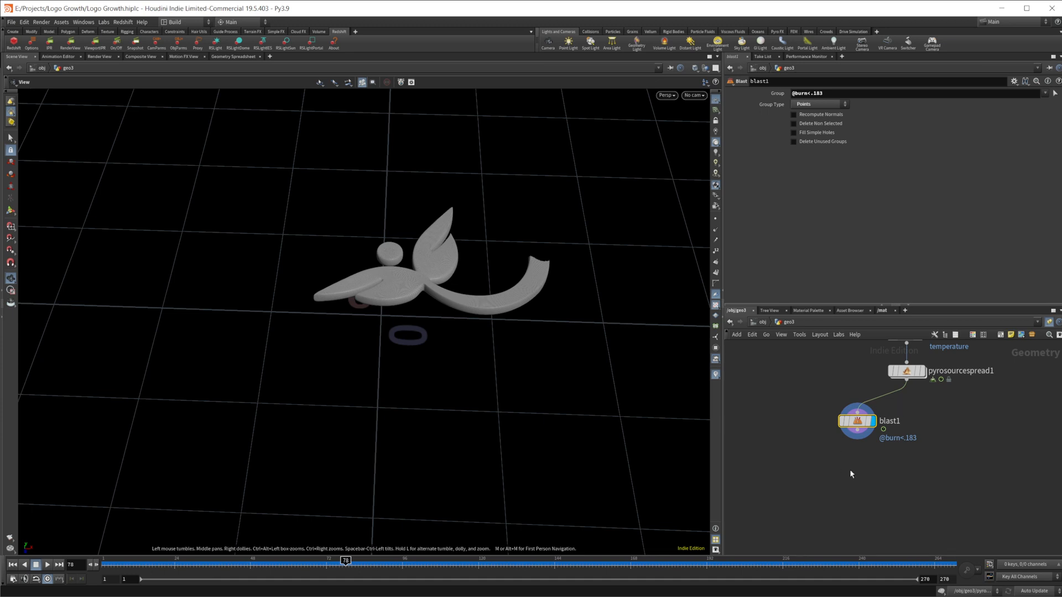
pyautogui.moveTo(875, 466); pyautogui.dragTo(836, 440, button='middle')
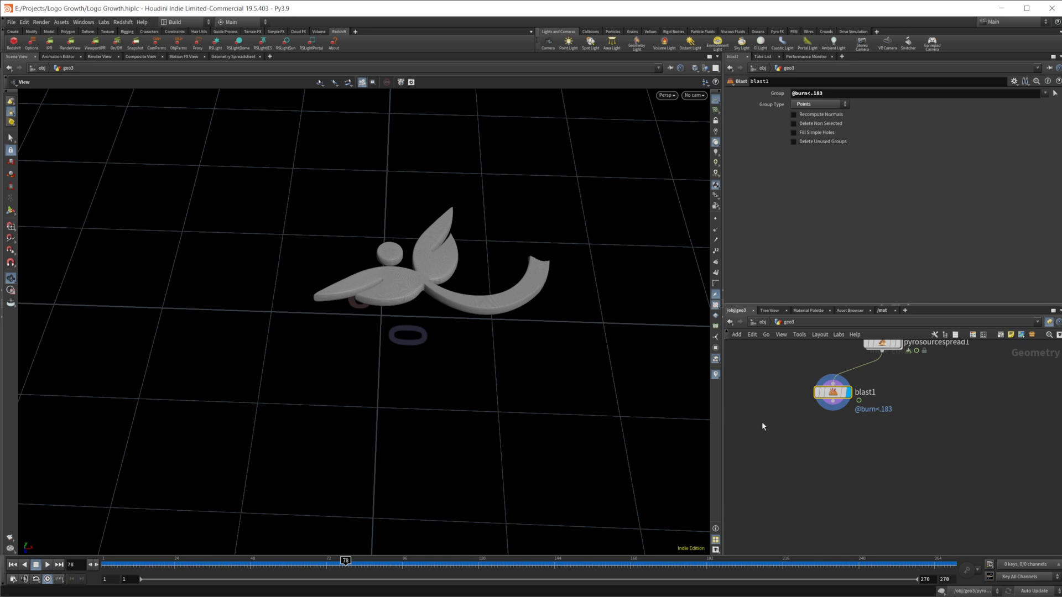
pyautogui.moveTo(832, 442); pyautogui.dragTo(821, 433, button='middle')
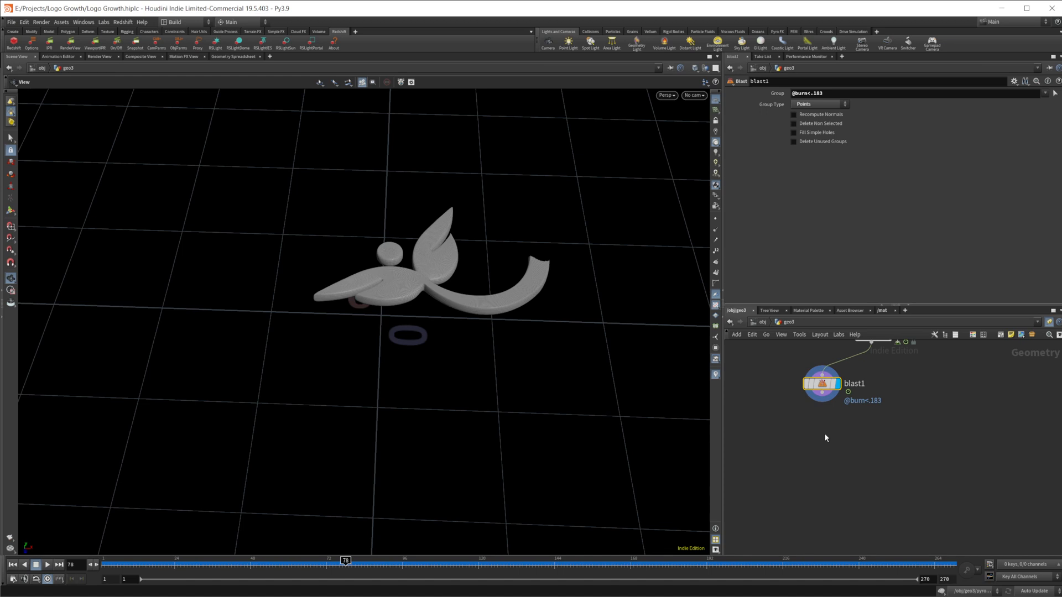
pyautogui.moveTo(825, 434); pyautogui.dragTo(825, 435, button='right')
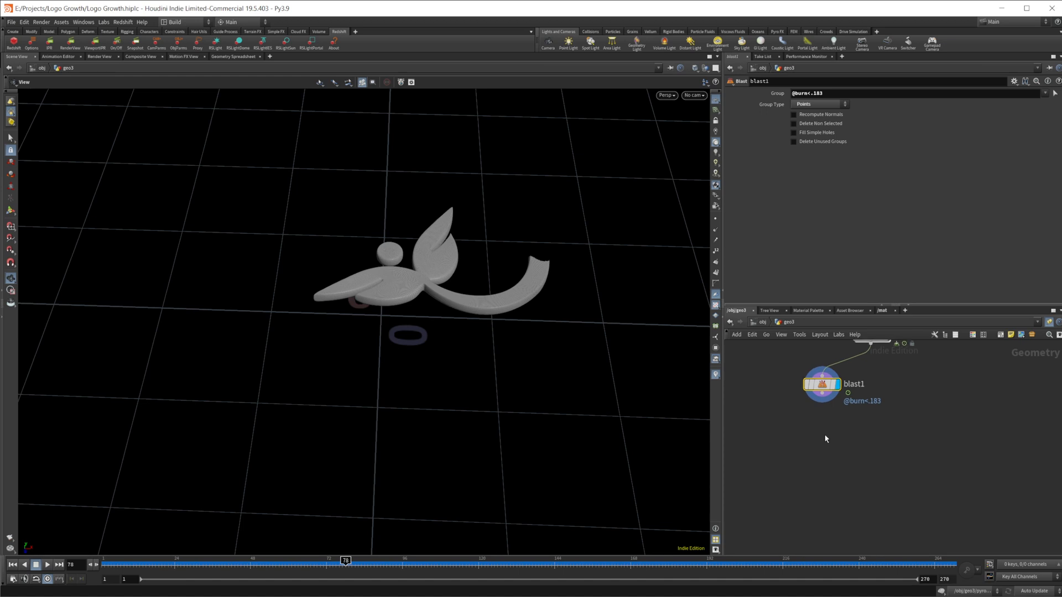
pyautogui.press('Tab')
pyautogui.write('col')
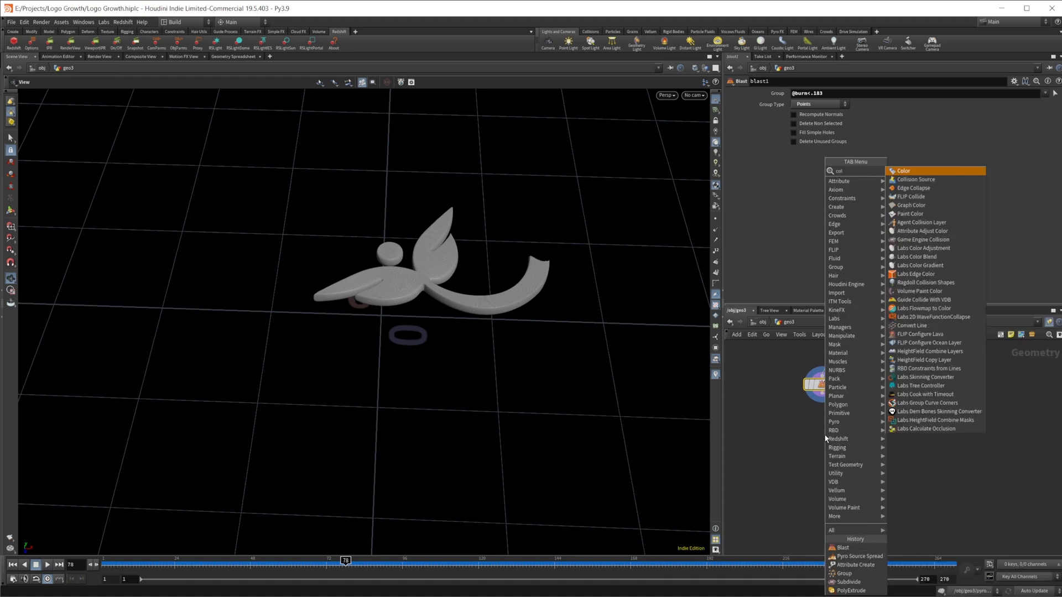
pyautogui.press('Return')
pyautogui.click(823, 423)
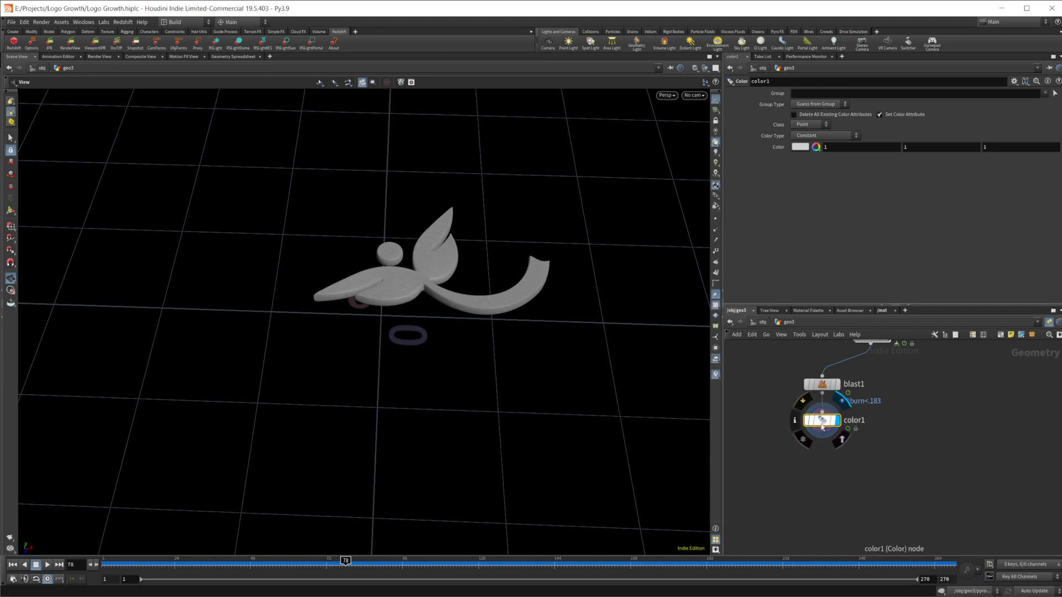
# Set the Color node's constant color to black.
pyautogui.click(800, 147)
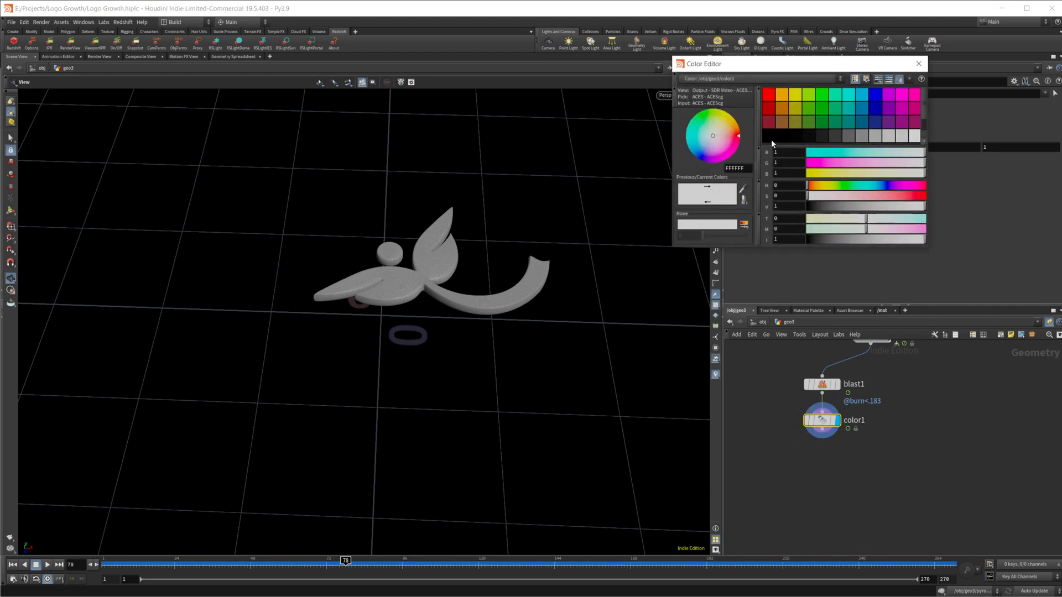
pyautogui.click(771, 140)
pyautogui.click(918, 63)
# Duplicate the black Color node below itself in the chain and set the copy's color to white.
pyautogui.moveTo(832, 468); pyautogui.dragTo(837, 412, button='middle')
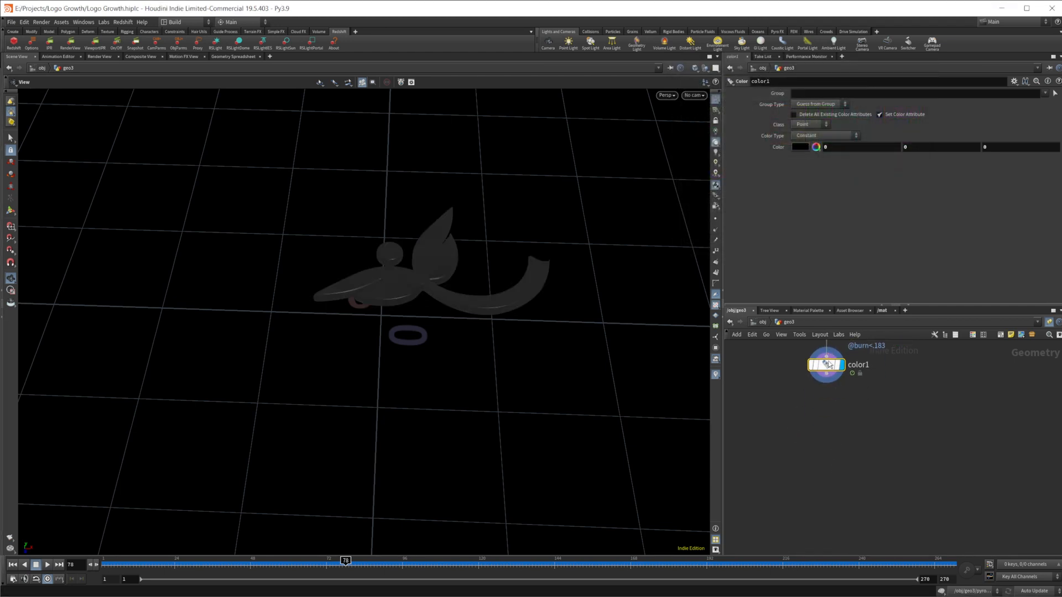
pyautogui.keyDown('alt'); pyautogui.moveTo(828, 366); pyautogui.dragTo(828, 417); pyautogui.keyUp('alt')
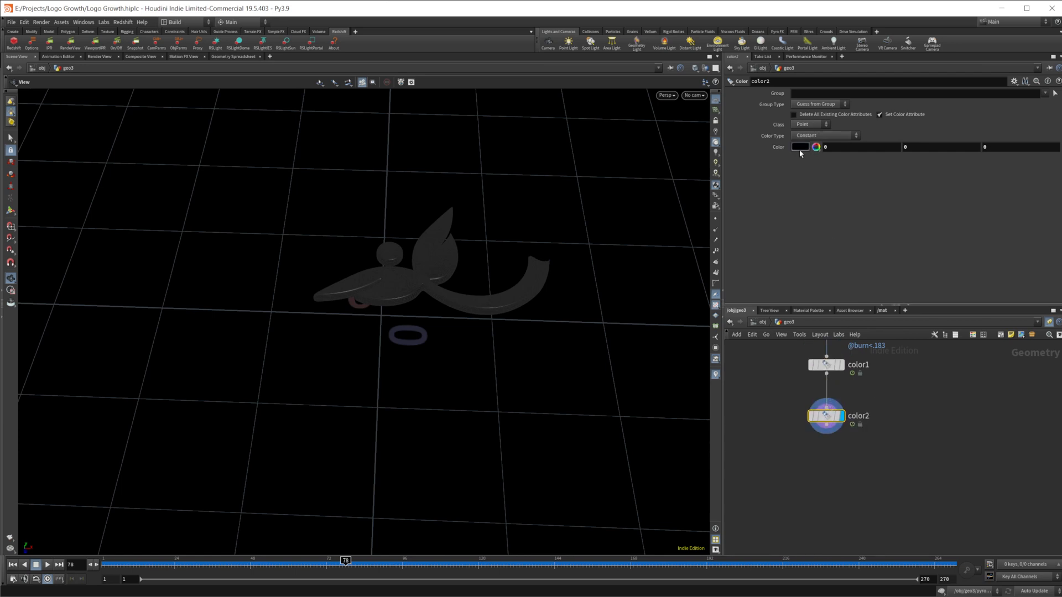
pyautogui.click(799, 148)
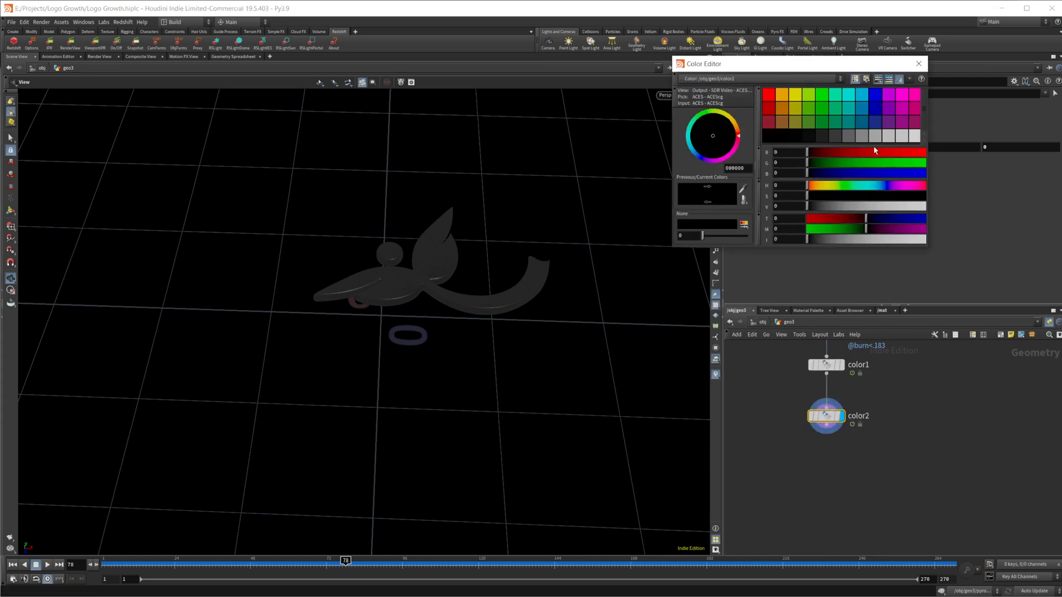
pyautogui.click(918, 63)
# Set the white Color node's Group Type to Points and begin its group expression with @.
pyautogui.click(809, 103)
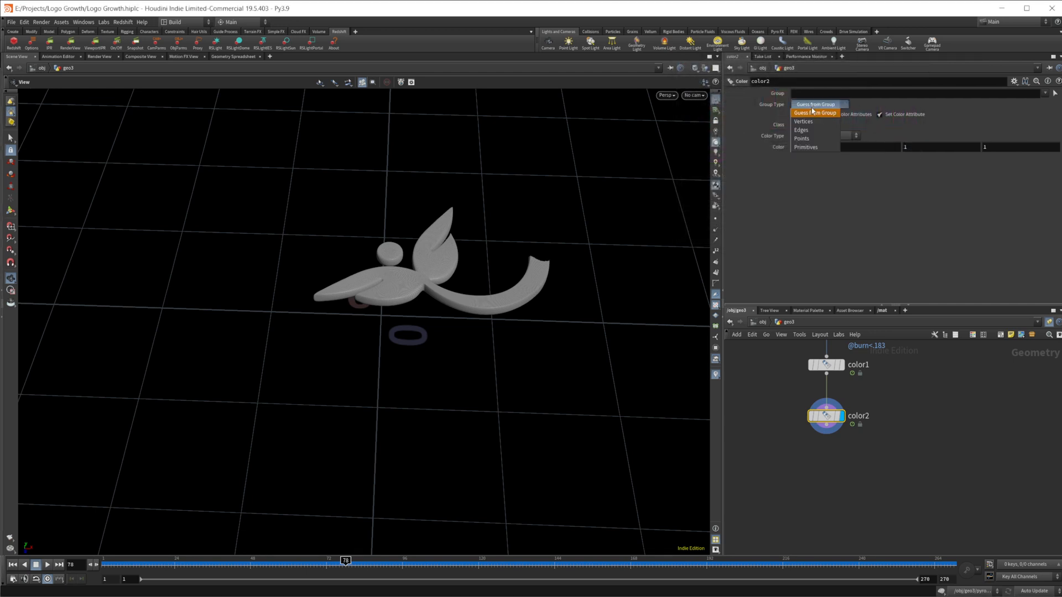
pyautogui.click(810, 135)
pyautogui.click(812, 94)
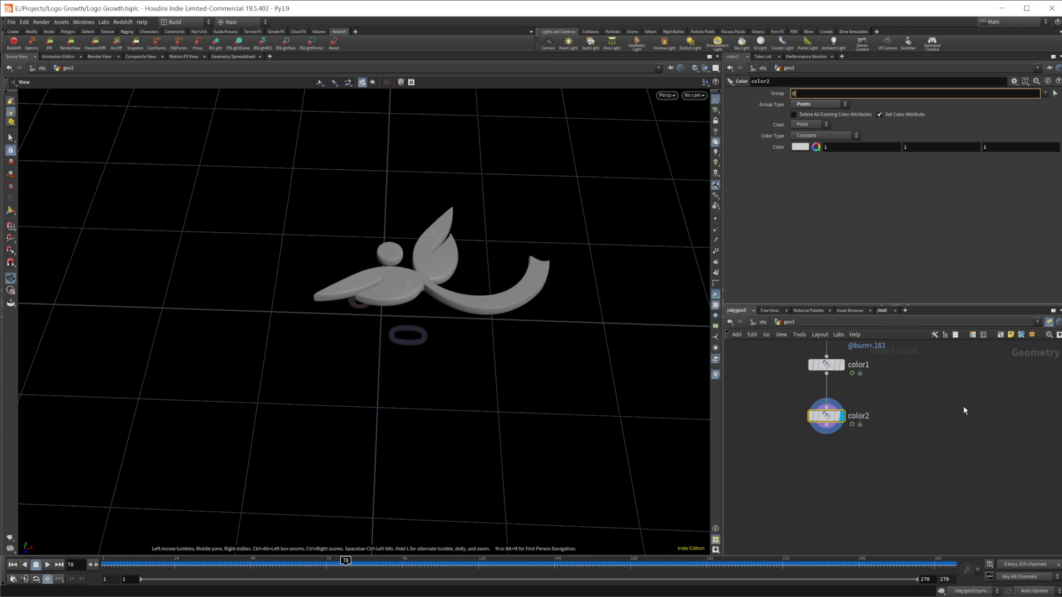
# Visualize Temperature on the Pyro Source Spread and scrub to frame 111 to examine the hot areas.
pyautogui.moveTo(947, 409); pyautogui.dragTo(859, 513, button='middle')
pyautogui.moveTo(859, 418); pyautogui.dragTo(882, 450, button='middle')
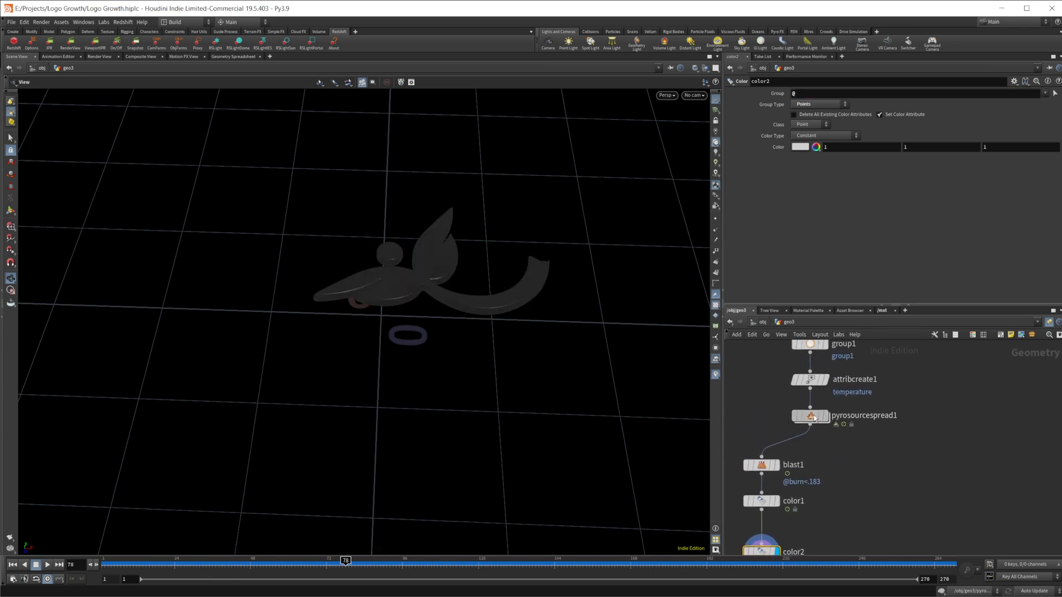
pyautogui.click(814, 418)
pyautogui.click(856, 116)
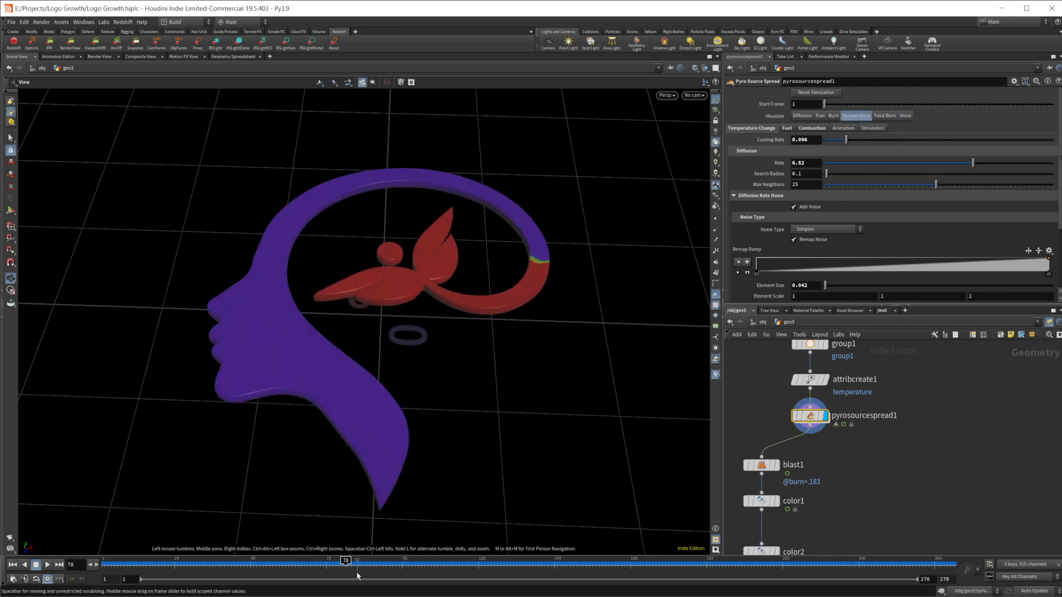
pyautogui.moveTo(344, 560); pyautogui.dragTo(452, 564)
pyautogui.moveTo(1021, 498); pyautogui.dragTo(1044, 428, button='middle')
pyautogui.click(799, 482)
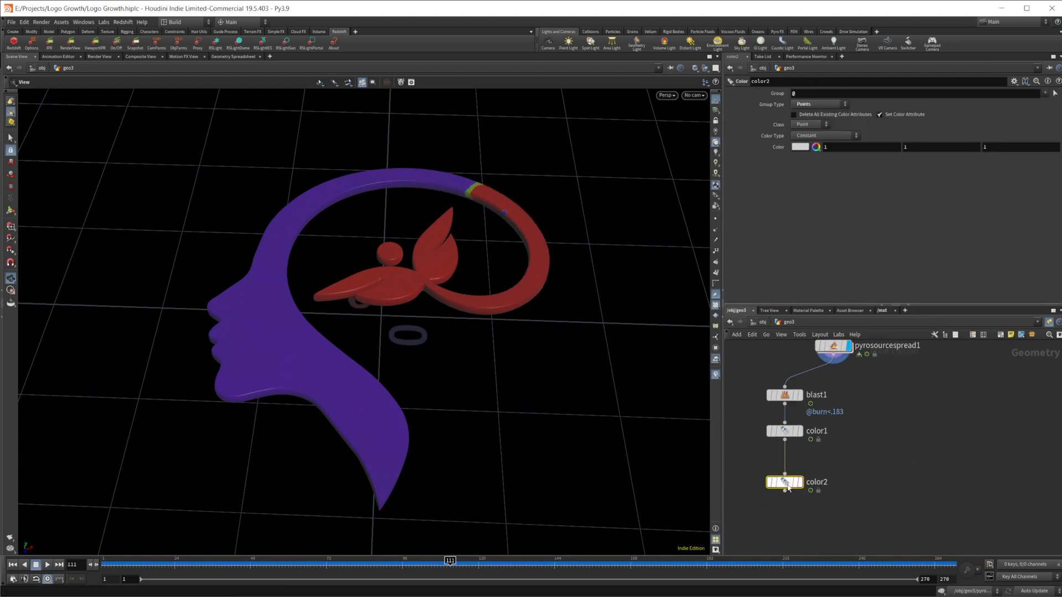
pyautogui.click(812, 92)
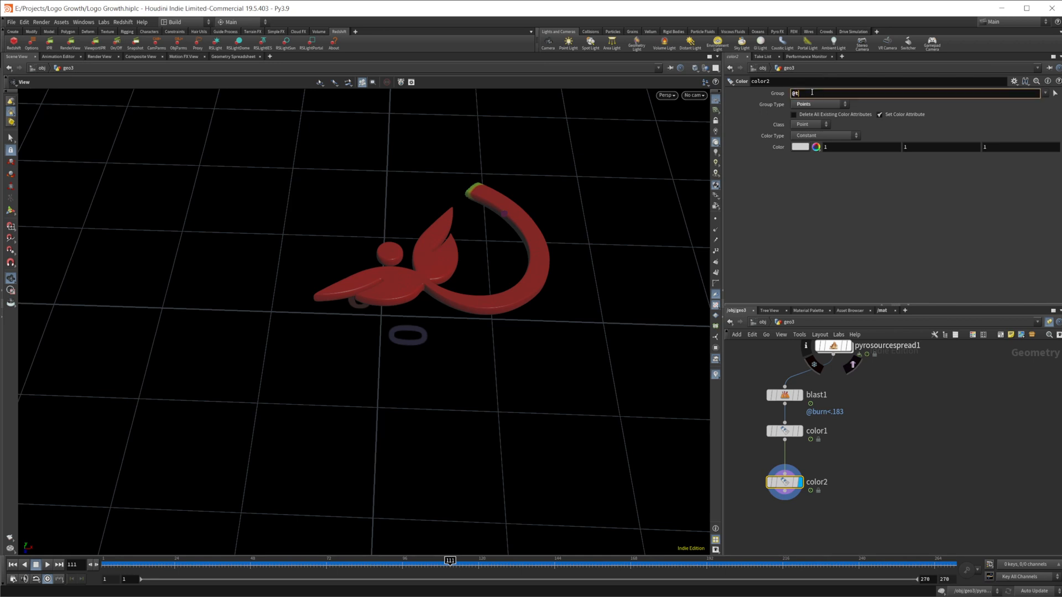
pyautogui.write('temperature>2')
pyautogui.press('Return')
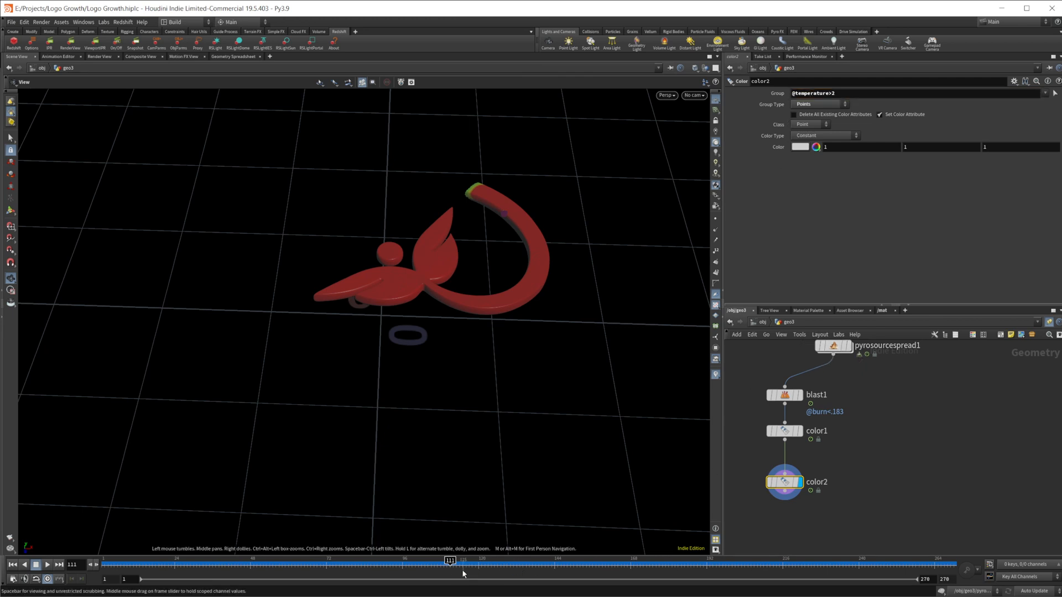
# Turn off the Pyro Source Spread's visualization, reselect the white Color node and scrub to frame 48.
pyautogui.moveTo(790, 486)
pyautogui.moveTo(853, 401); pyautogui.dragTo(855, 436, button='middle')
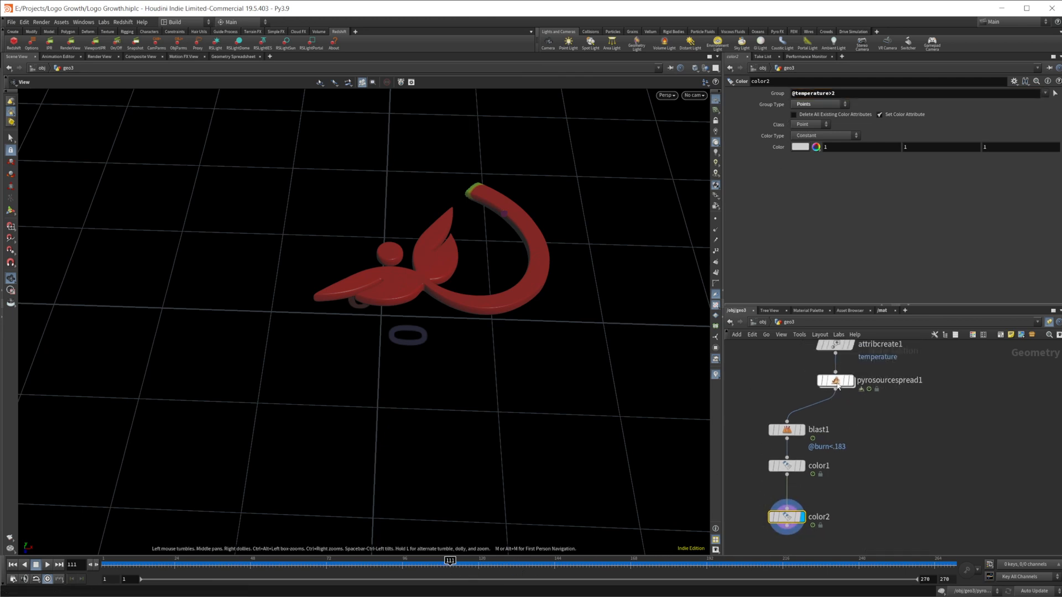
pyautogui.click(839, 380)
pyautogui.click(903, 117)
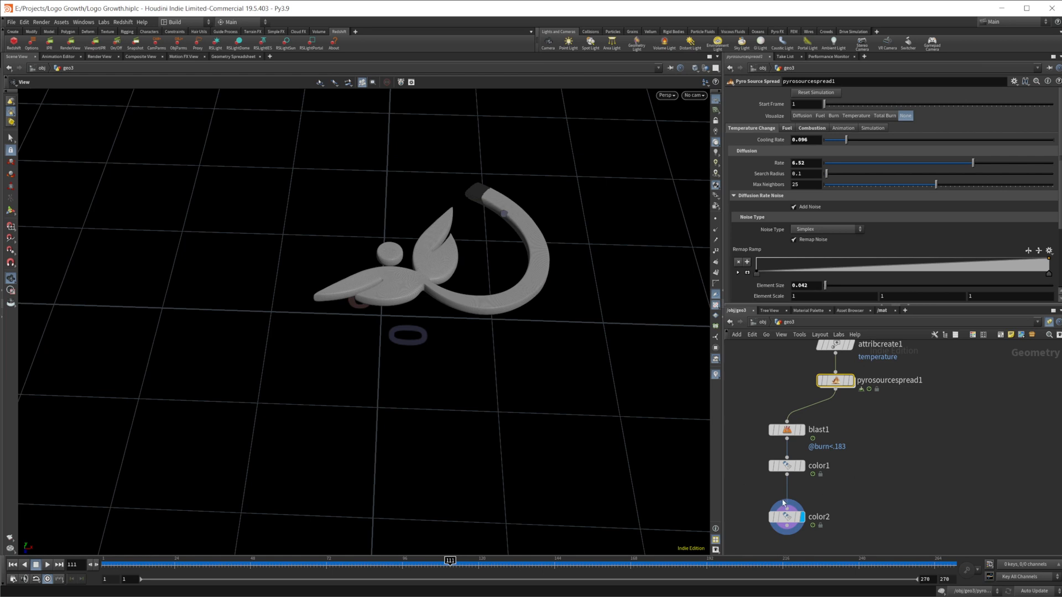
pyautogui.click(787, 517)
pyautogui.moveTo(870, 509); pyautogui.dragTo(885, 430, button='middle')
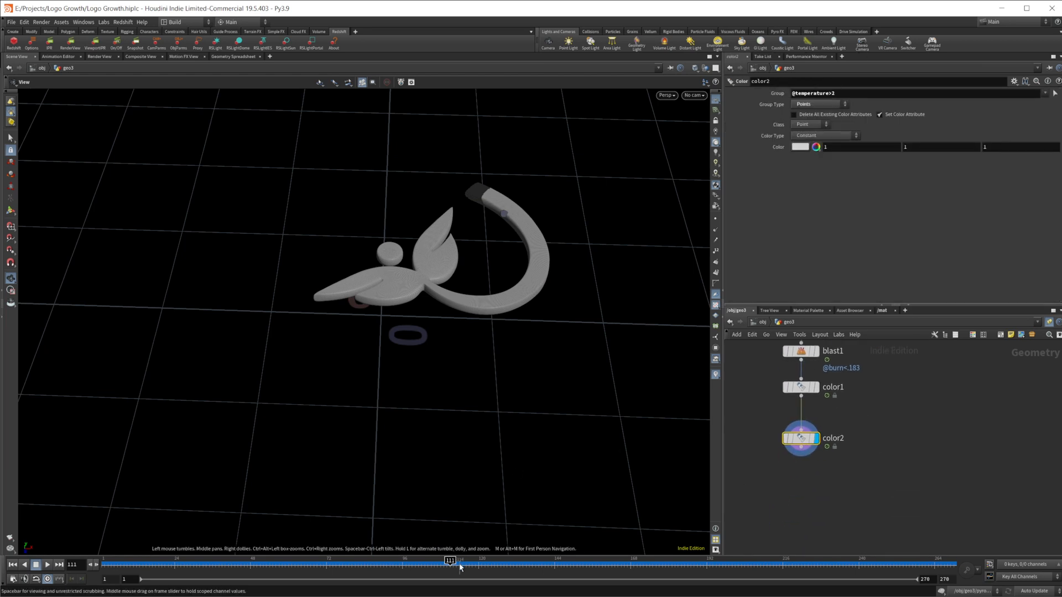
pyautogui.moveTo(461, 563); pyautogui.dragTo(250, 563)
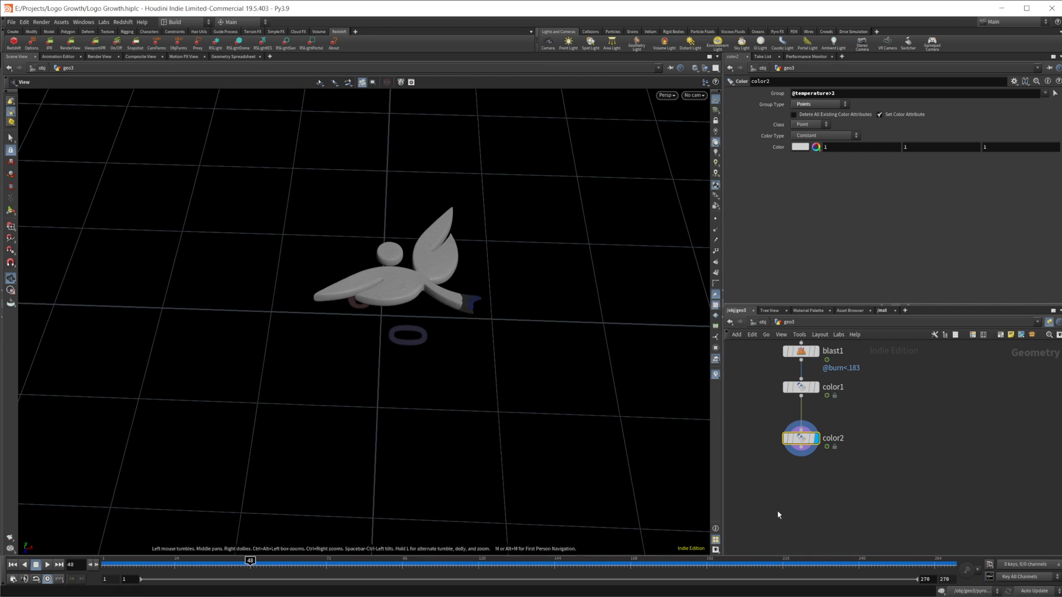
# Append an Attribute Blur node below the white Color node in the chain.
pyautogui.press('Tab')
pyautogui.write('att b')
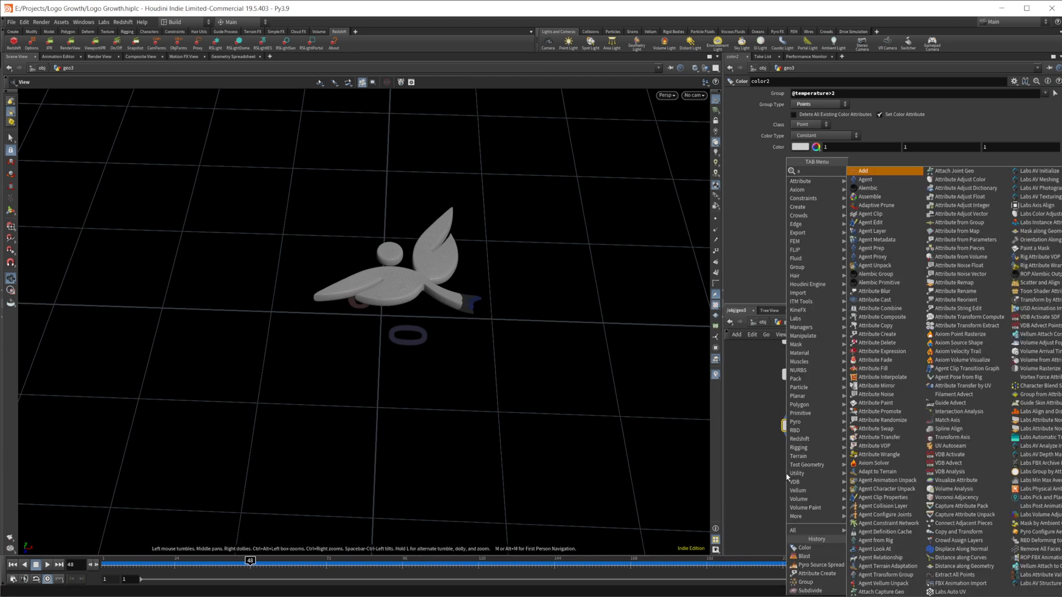
pyautogui.press('Return')
pyautogui.press('Return')
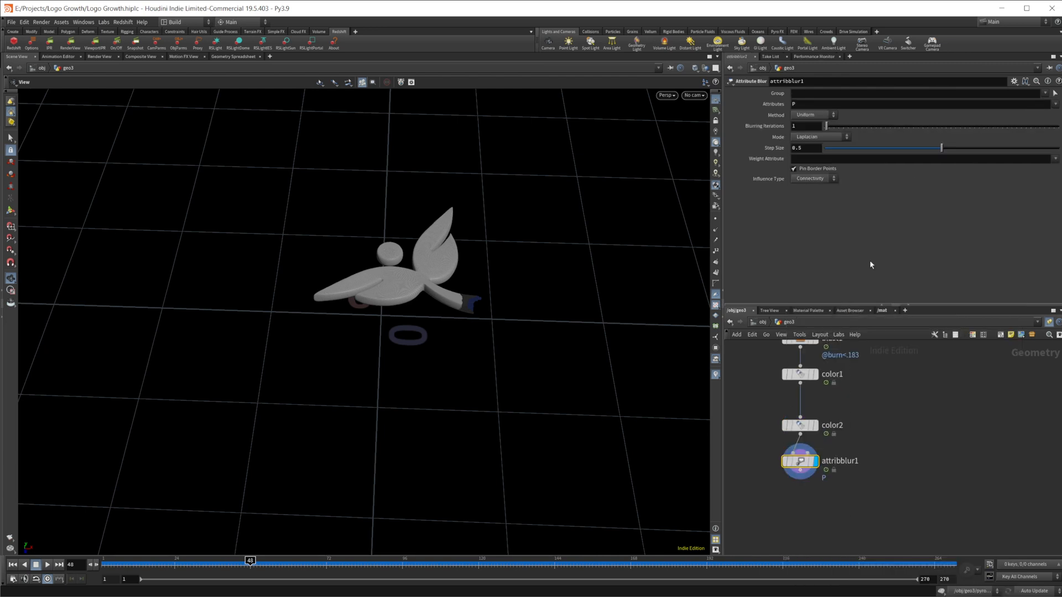
# Set the Attribute Blur to work on Cd with 86 blurring iterations.
pyautogui.moveTo(807, 103); pyautogui.dragTo(668, 115)
pyautogui.write('C')
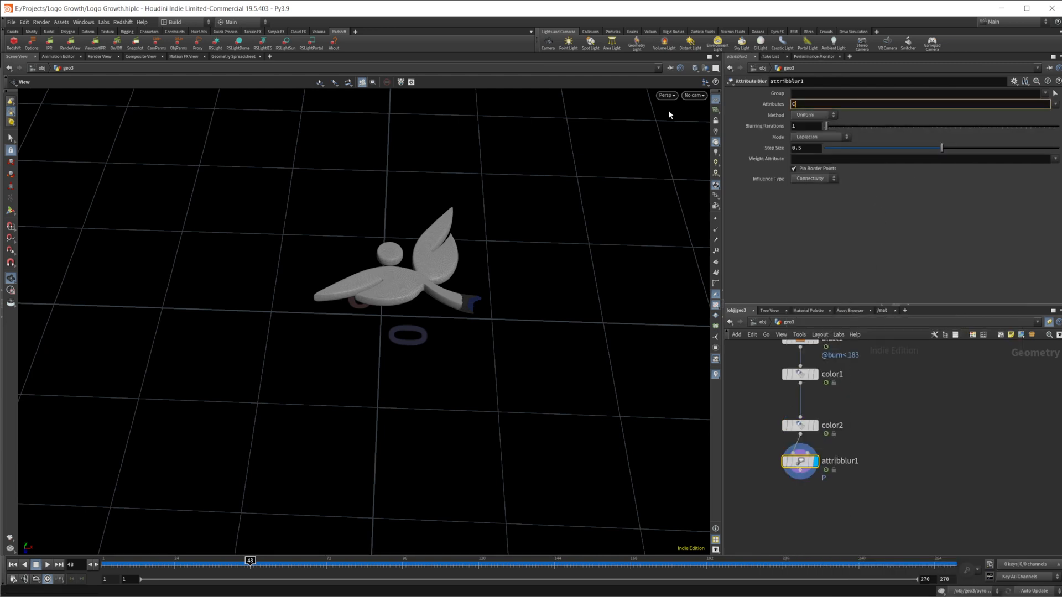
pyautogui.write('d')
pyautogui.press('Return')
pyautogui.moveTo(826, 126); pyautogui.dragTo(1026, 127)
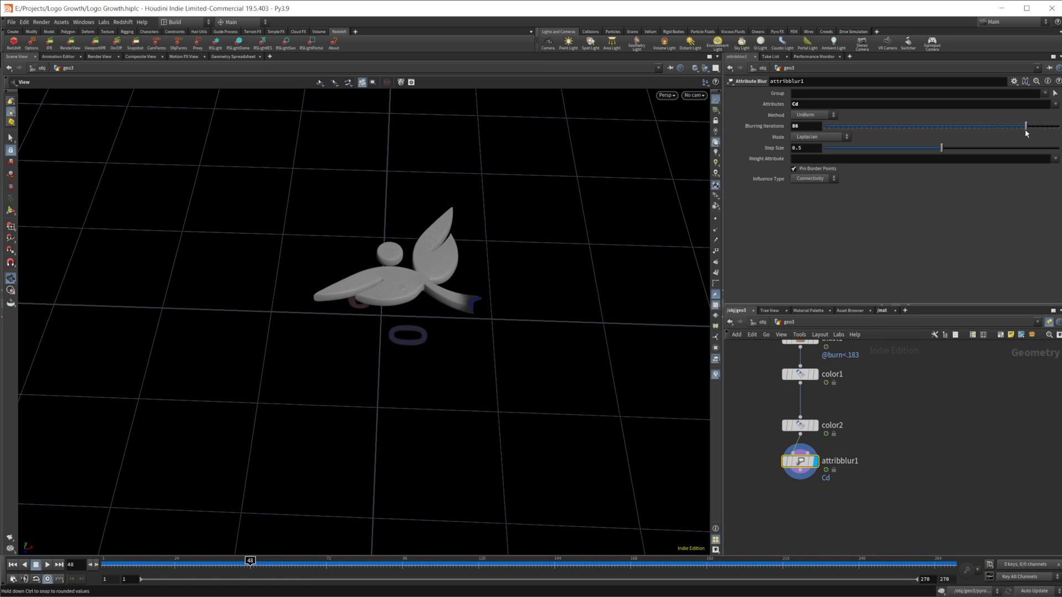
# Scrub to frame 70 and compare the growth edge's color transition with the Attribute Blur bypassed and active.
pyautogui.moveTo(469, 312); pyautogui.dragTo(802, 308, button='right')
pyautogui.moveTo(497, 562); pyautogui.dragTo(321, 559)
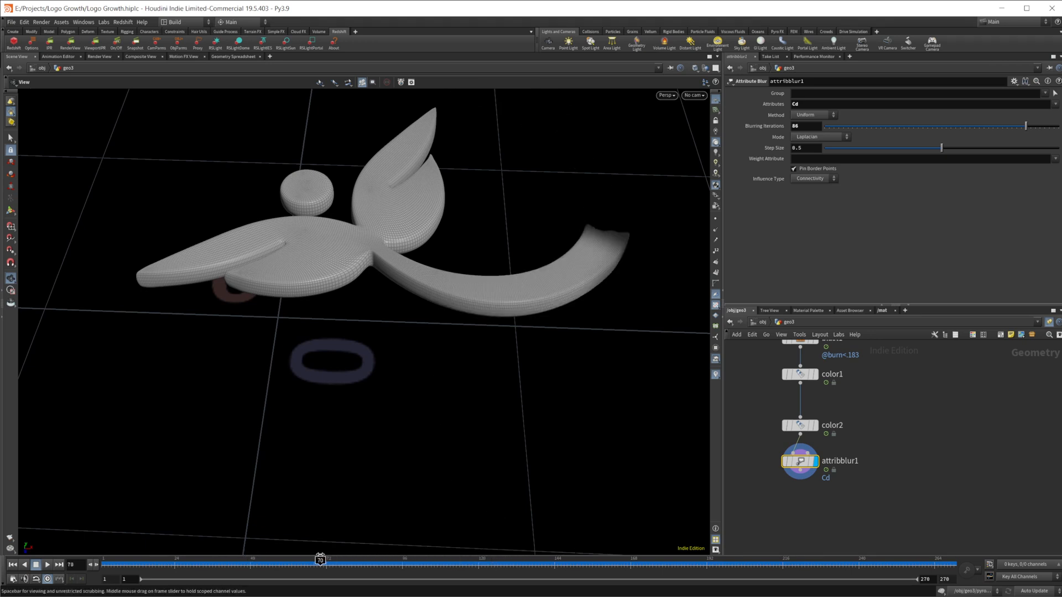
pyautogui.click(781, 441)
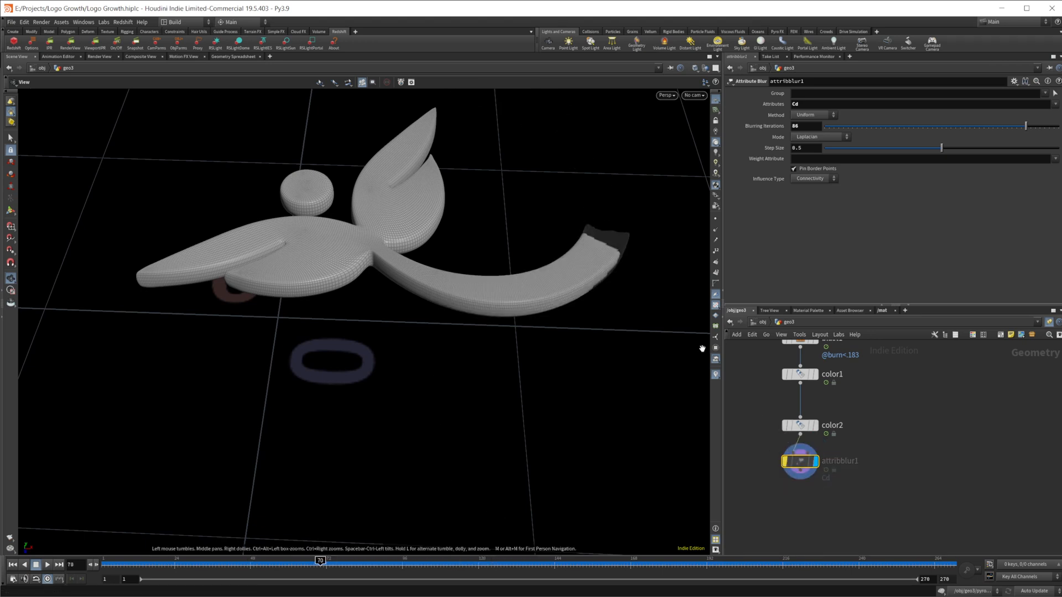
pyautogui.click(784, 446)
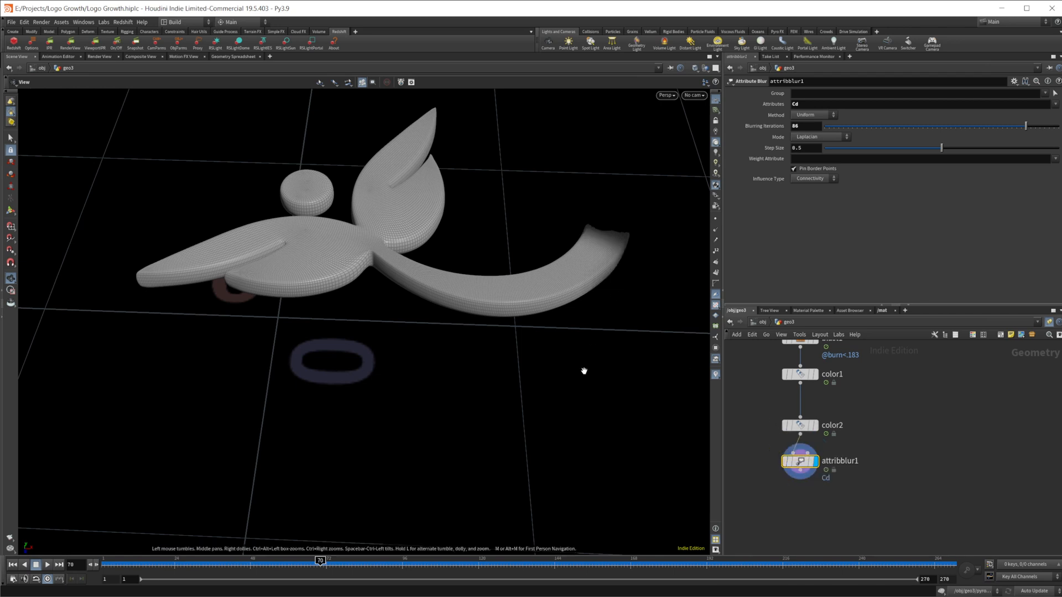
pyautogui.moveTo(511, 336); pyautogui.dragTo(335, 386, button='right')
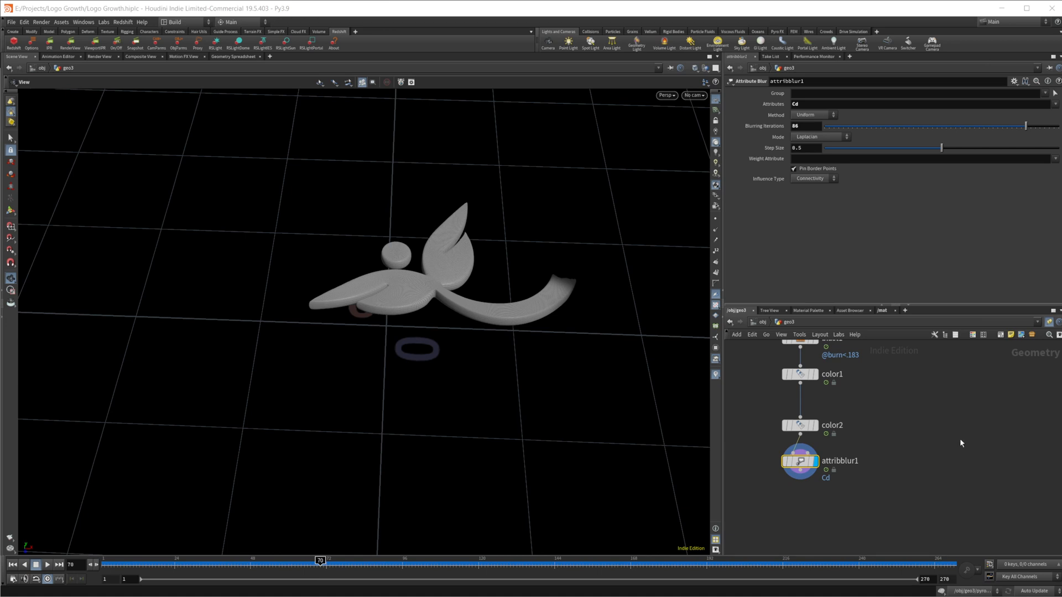
# Display the Pyro Source Spread and create a second Attribute Blur node.
pyautogui.moveTo(917, 426); pyautogui.dragTo(846, 513, button='middle')
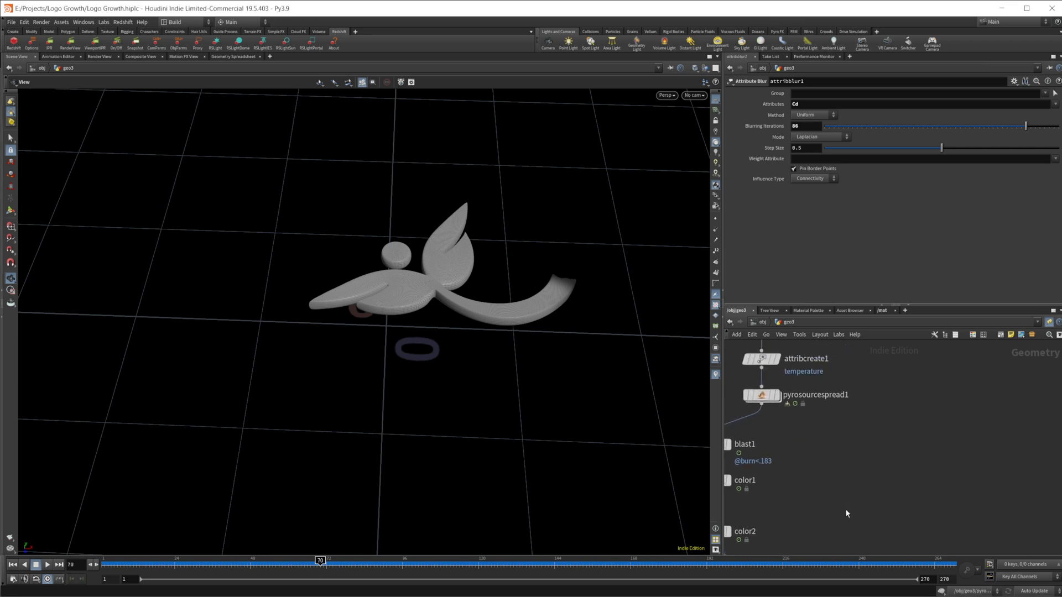
pyautogui.click(777, 395)
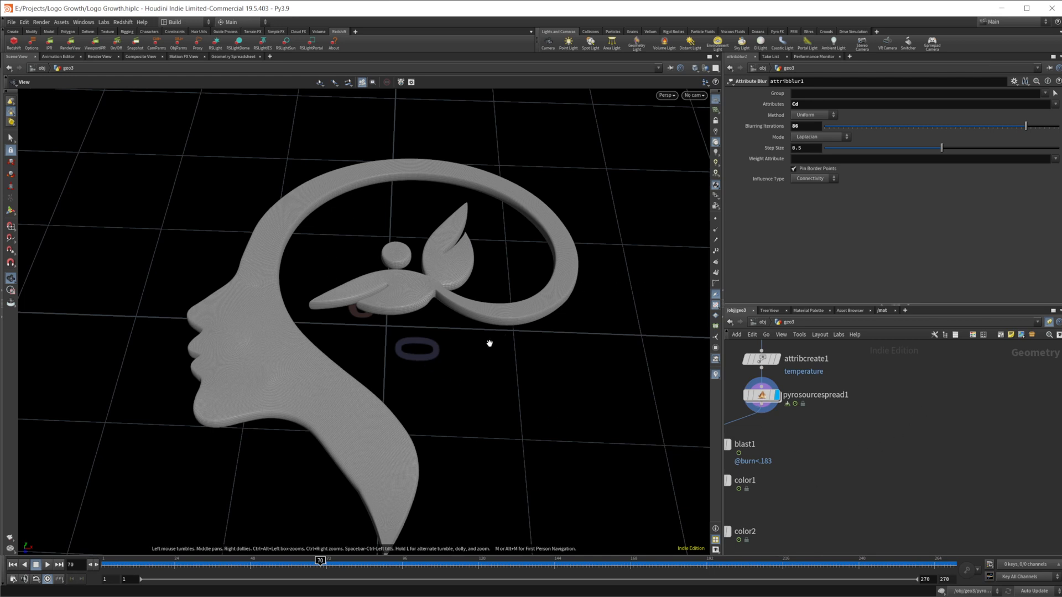
pyautogui.moveTo(848, 468); pyautogui.dragTo(879, 452, button='middle')
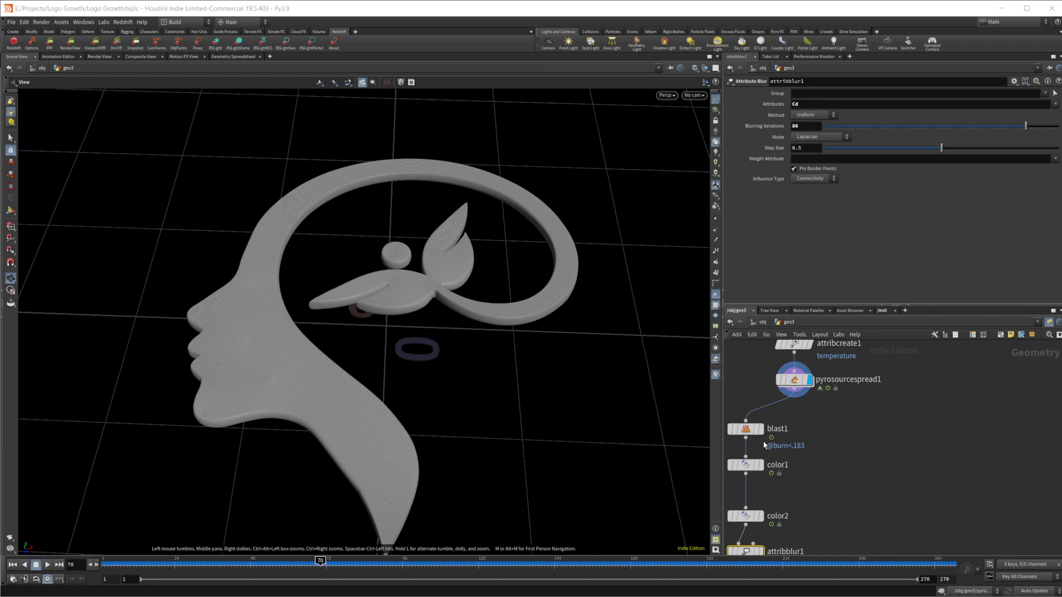
pyautogui.press('Tab')
pyautogui.press('Escape')
pyautogui.press('Tab')
pyautogui.write('a')
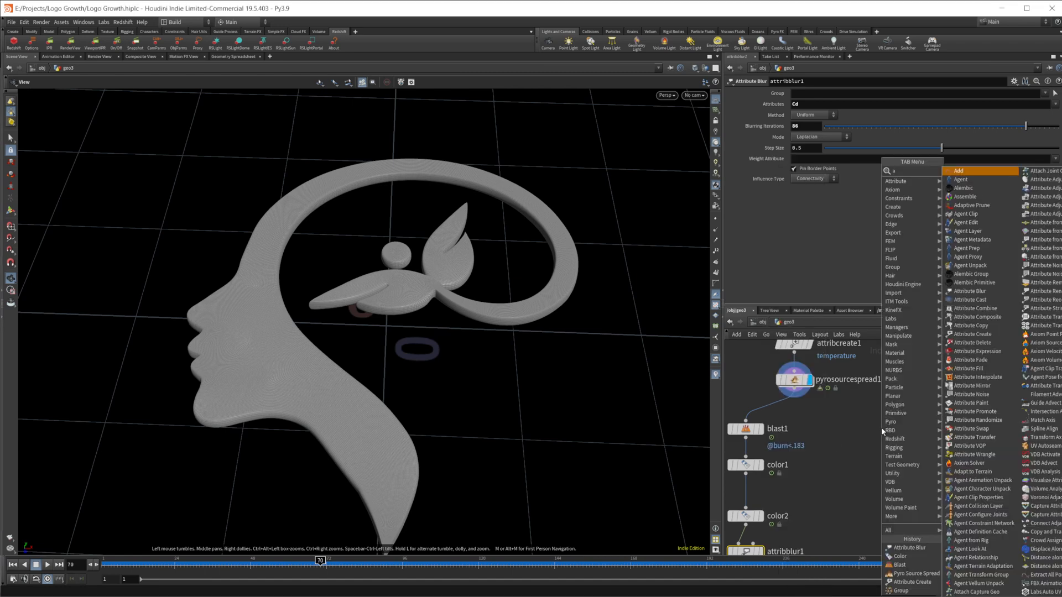
pyautogui.write('ttrib')
pyautogui.hotkey('shift', 'Return')
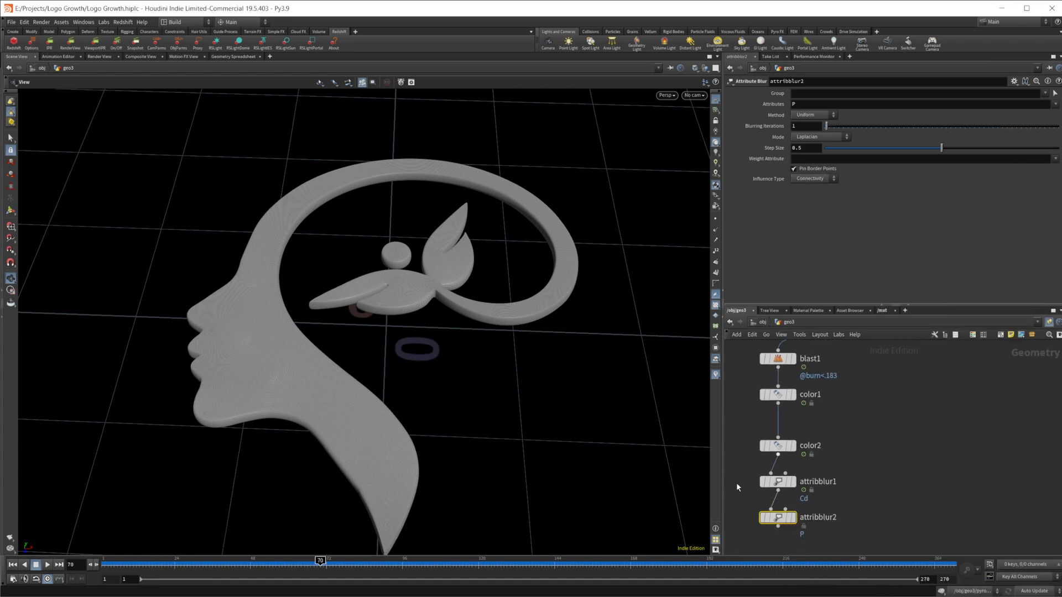
# Place the second Attribute Blur beside the chain, feed it from the Pyro Source Spread output and display it.
pyautogui.moveTo(773, 519); pyautogui.dragTo(930, 351)
pyautogui.moveTo(928, 431); pyautogui.dragTo(861, 528, button='middle')
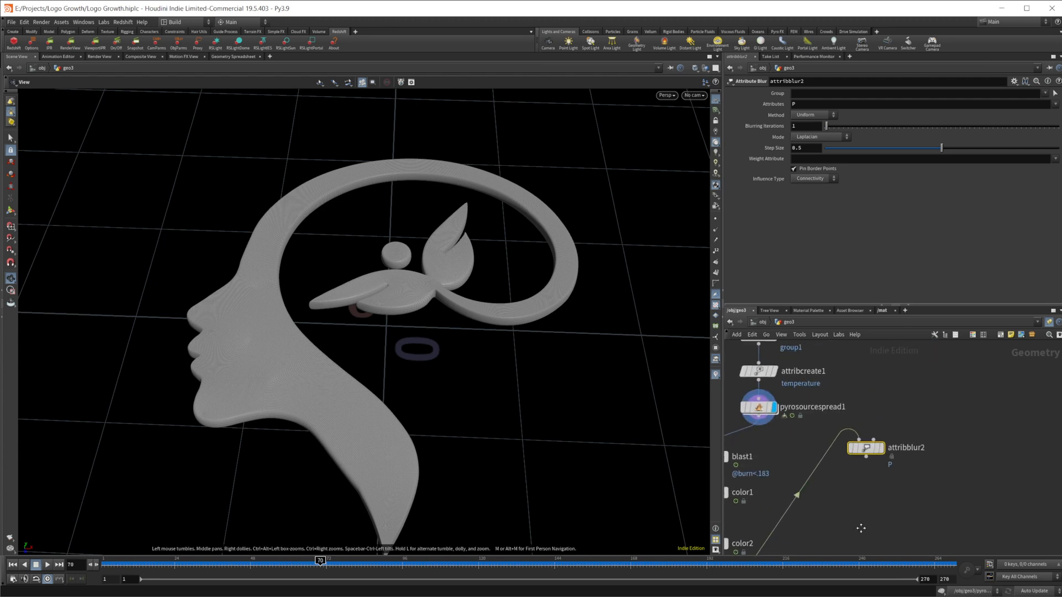
pyautogui.moveTo(759, 423); pyautogui.dragTo(867, 449)
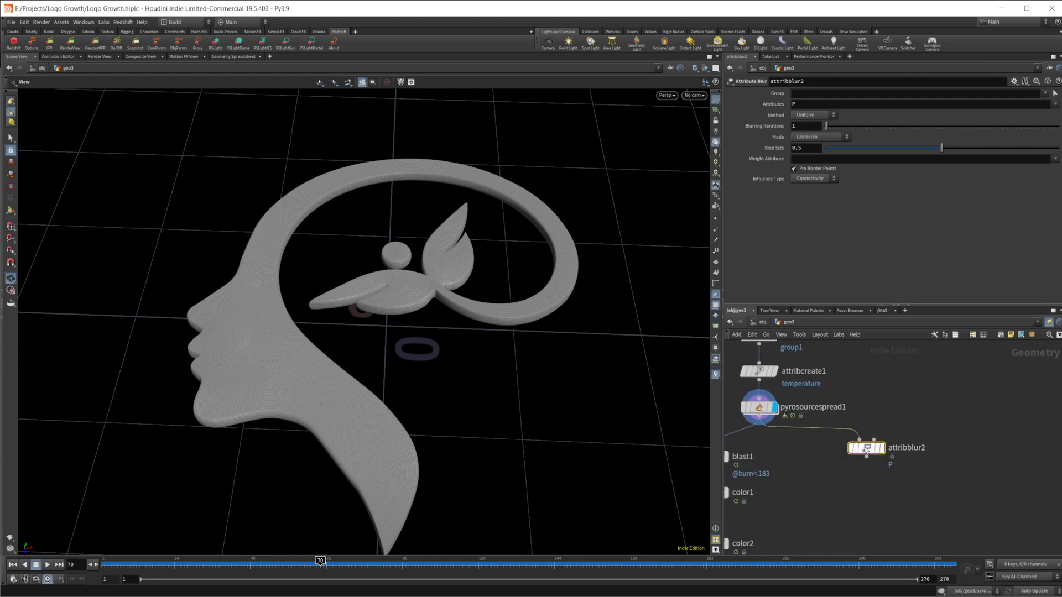
pyautogui.click(882, 448)
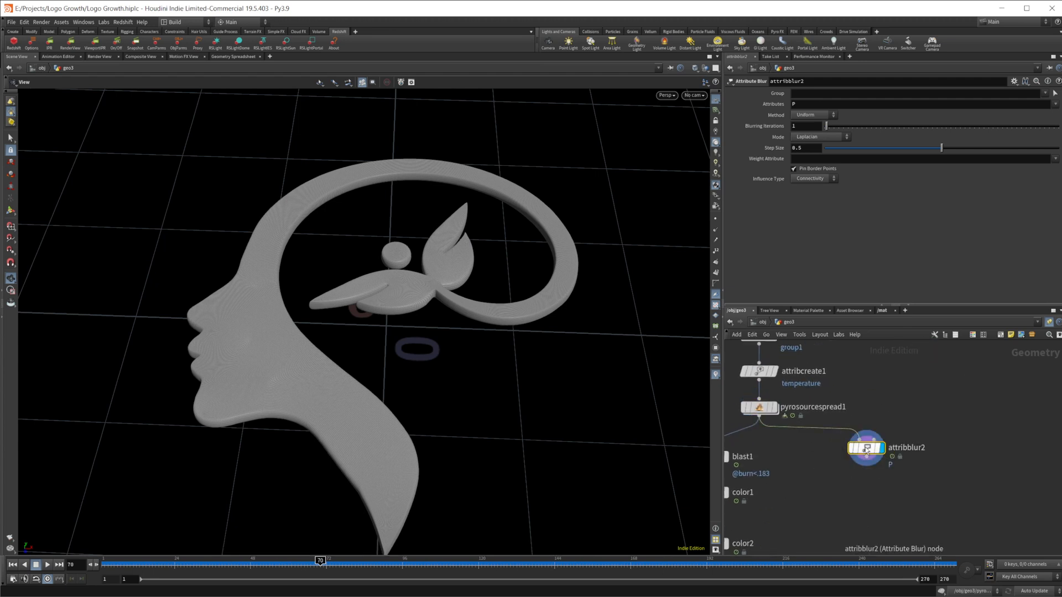
# Set the second Attribute Blur to blur temperature with 81 blurring iterations.
pyautogui.doubleClick(819, 103)
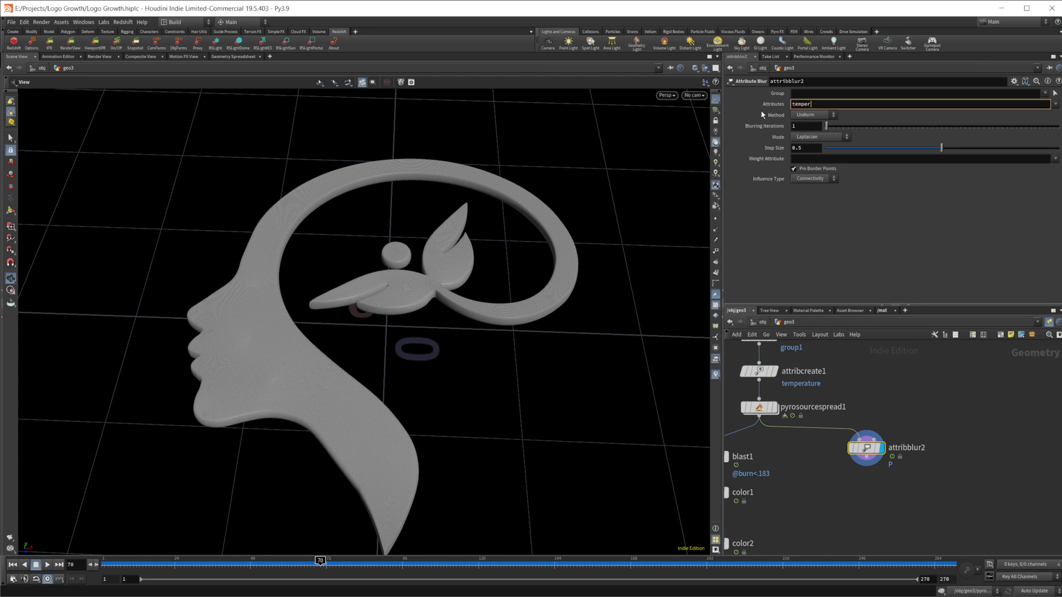
pyautogui.write('temperature')
pyautogui.press('Return')
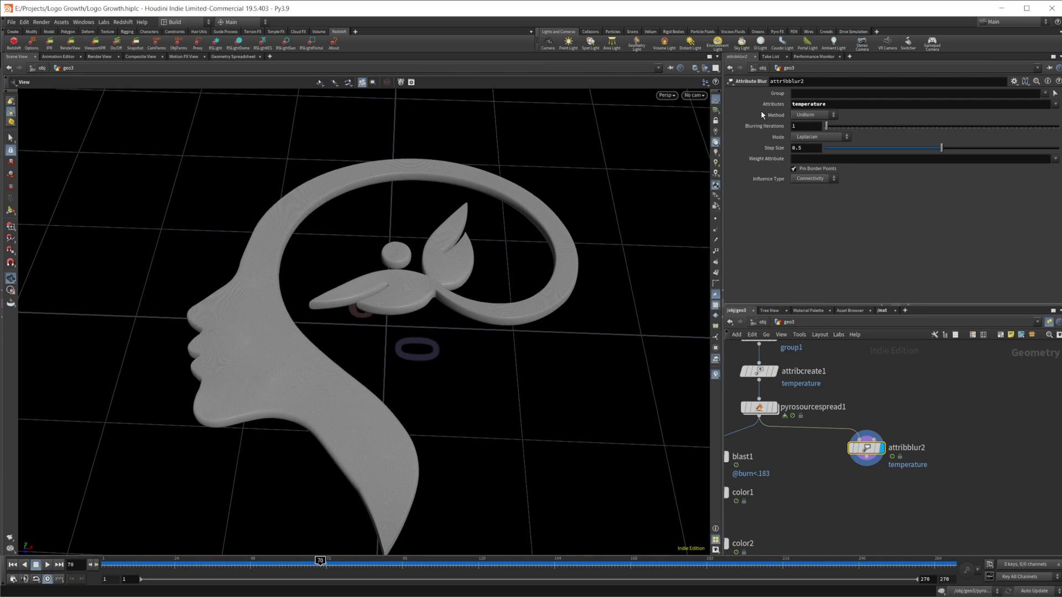
pyautogui.moveTo(826, 126); pyautogui.dragTo(1015, 150)
# Append a displayed Blast node below the temperature blur and begin its group expression with @.
pyautogui.moveTo(861, 386); pyautogui.dragTo(903, 383, button='middle')
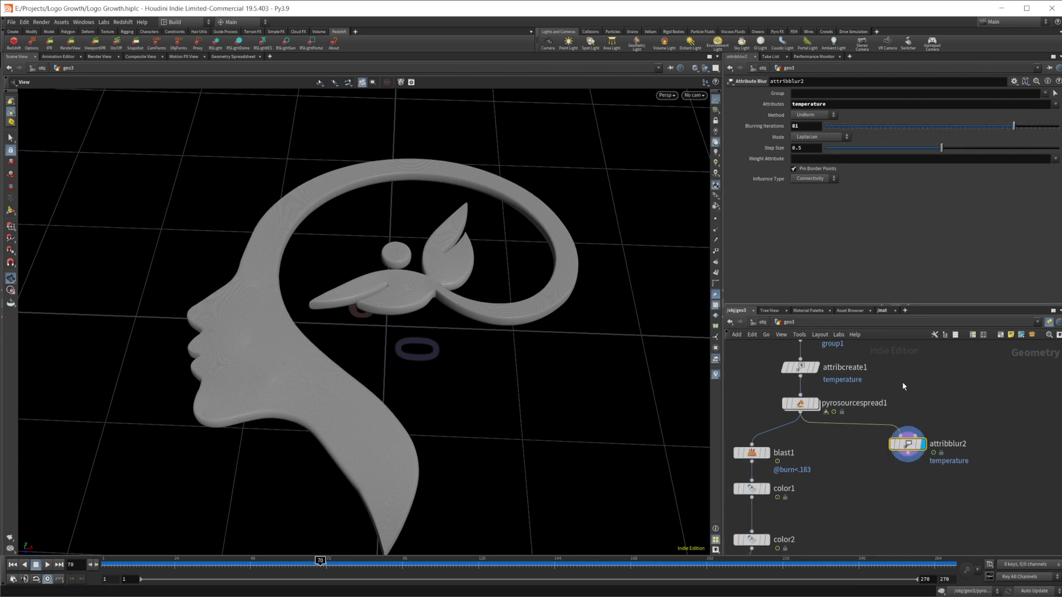
pyautogui.moveTo(873, 485); pyautogui.dragTo(864, 452, button='middle')
pyautogui.press('Tab')
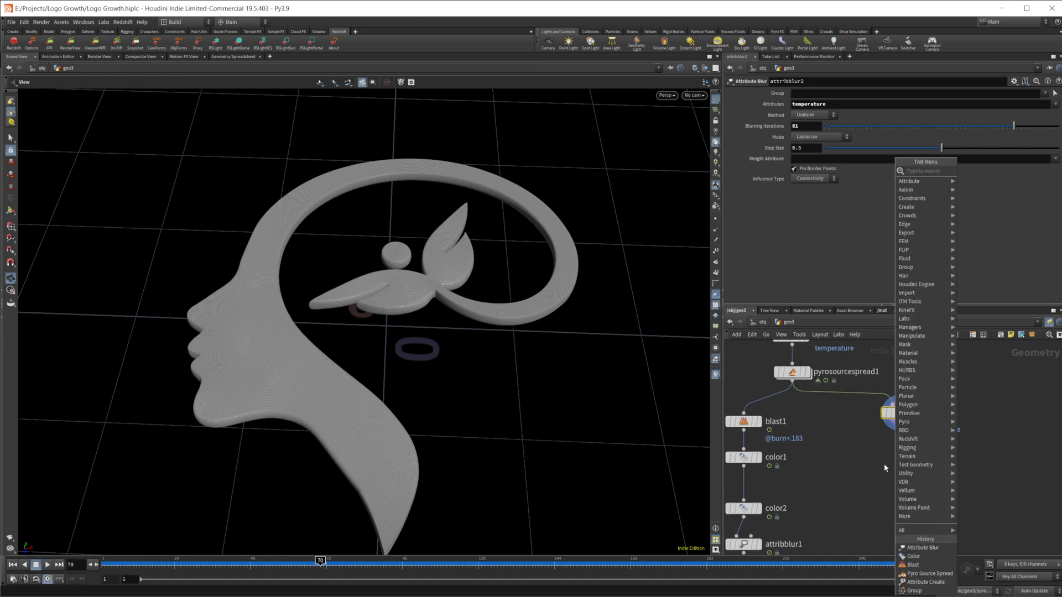
pyautogui.write('blast')
pyautogui.press('Return')
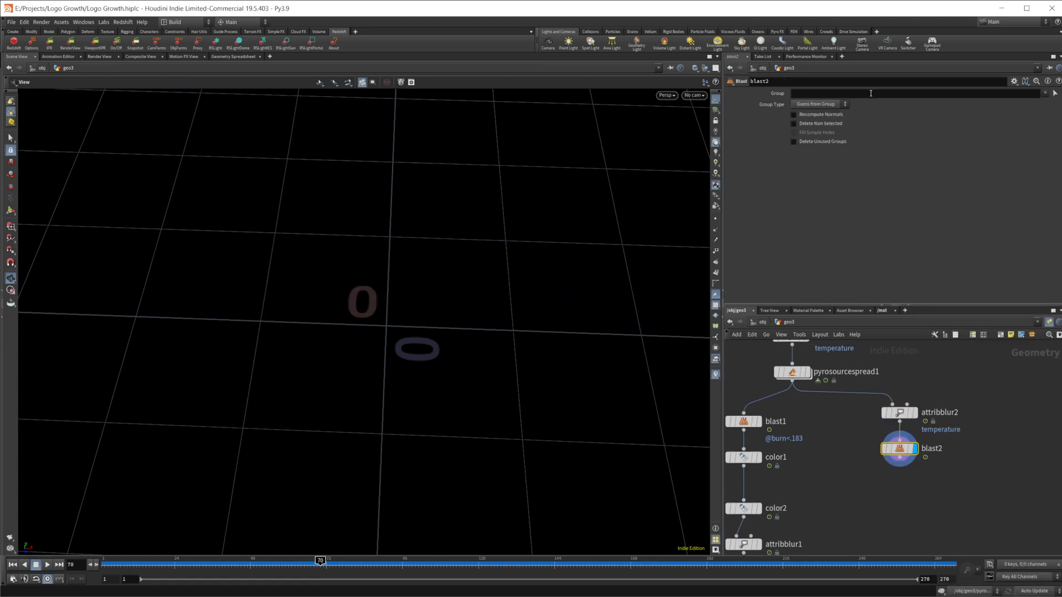
pyautogui.click(807, 95)
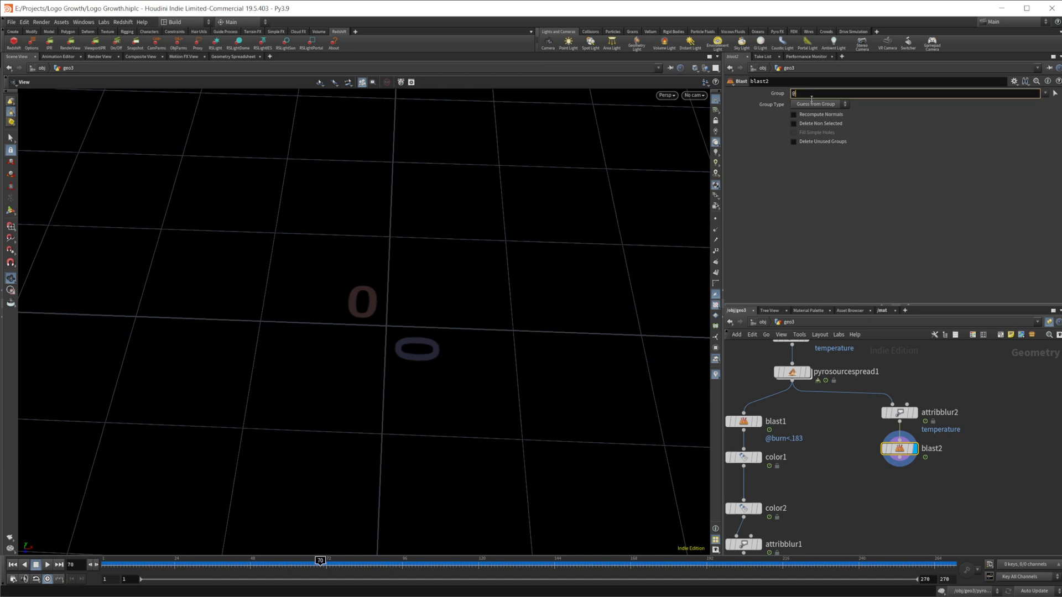
# Visualize Temperature on the Pyro Source Spread to examine the growth edge, and set its visualization back to None.
pyautogui.click(792, 372)
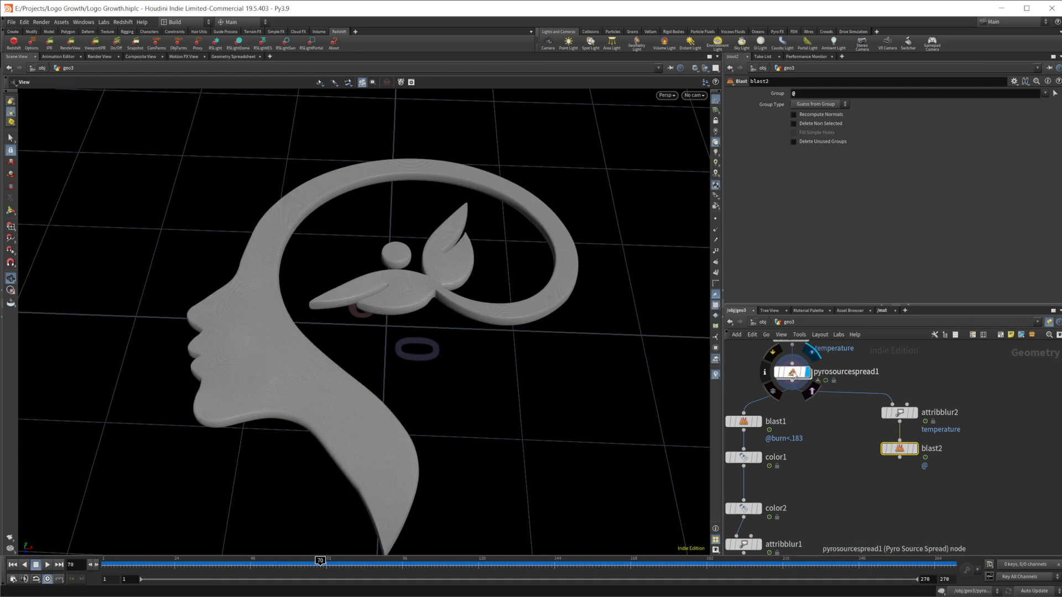
pyautogui.click(856, 115)
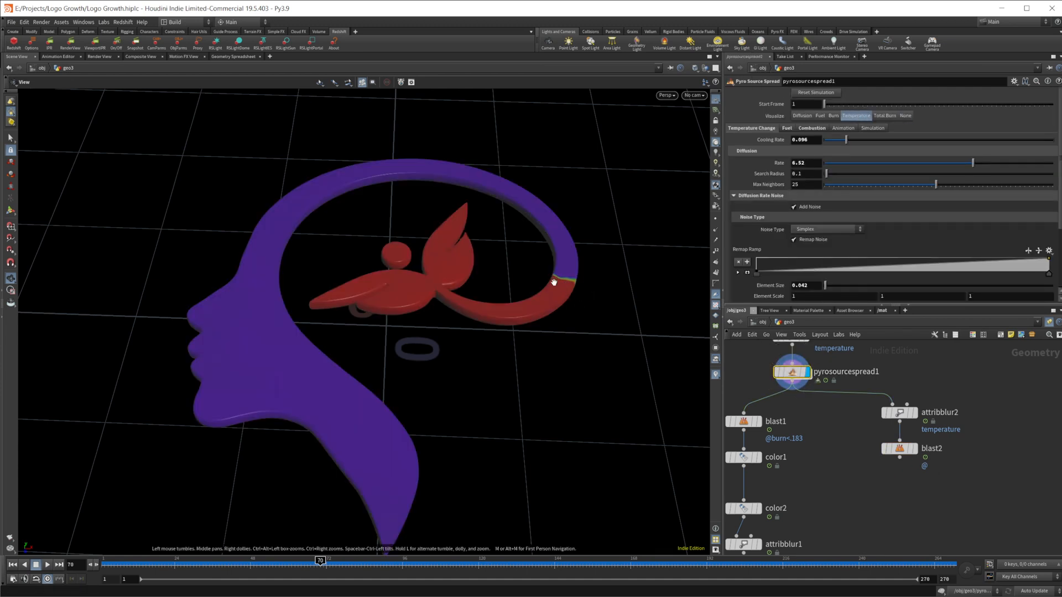
pyautogui.click(914, 448)
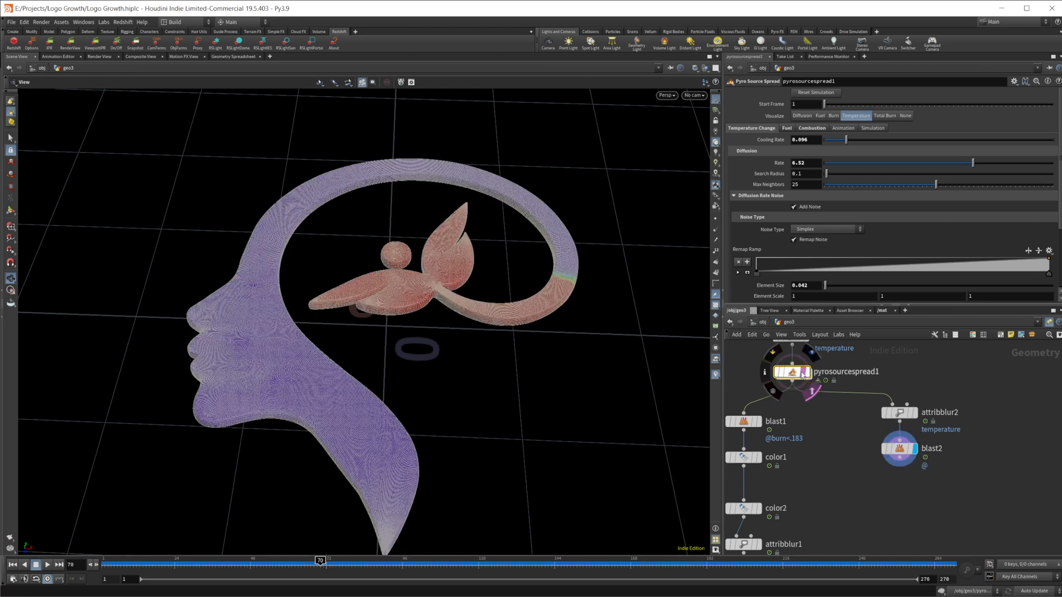
pyautogui.click(905, 116)
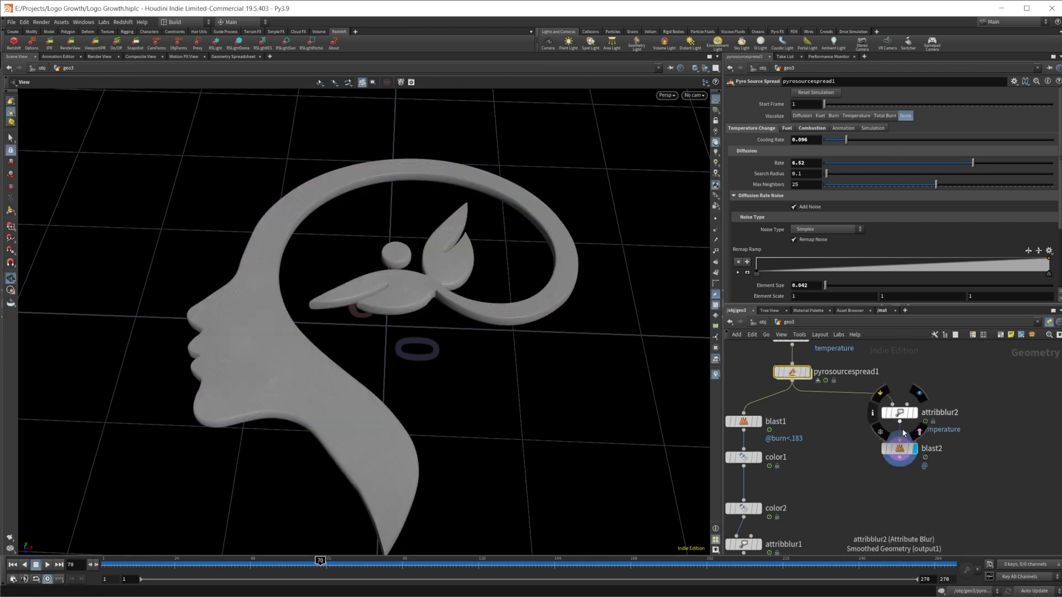
pyautogui.click(903, 449)
pyautogui.click(816, 94)
pyautogui.write('temperature>1')
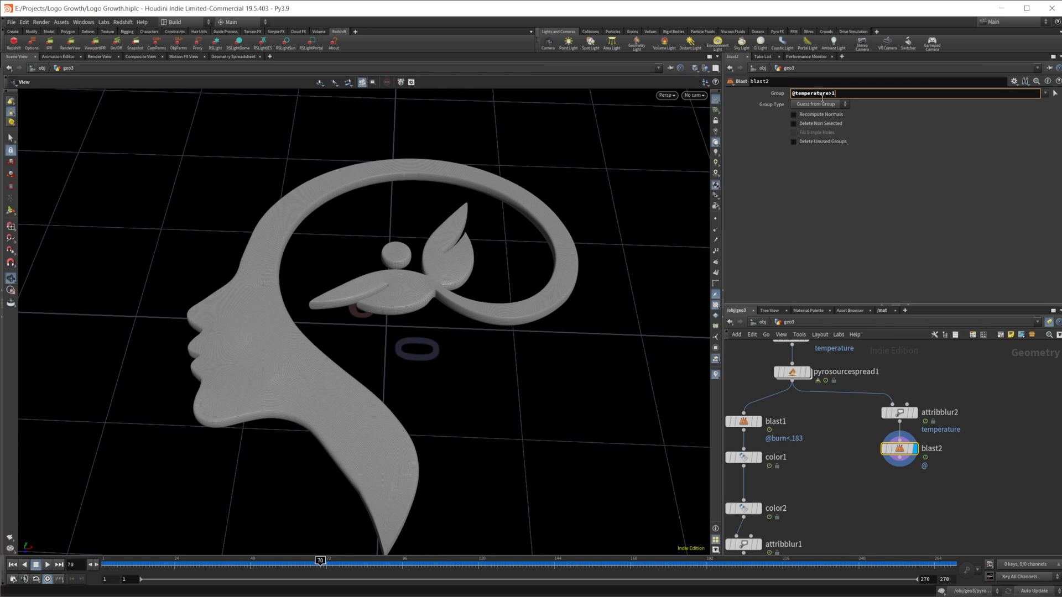
pyautogui.click(819, 104)
pyautogui.click(813, 137)
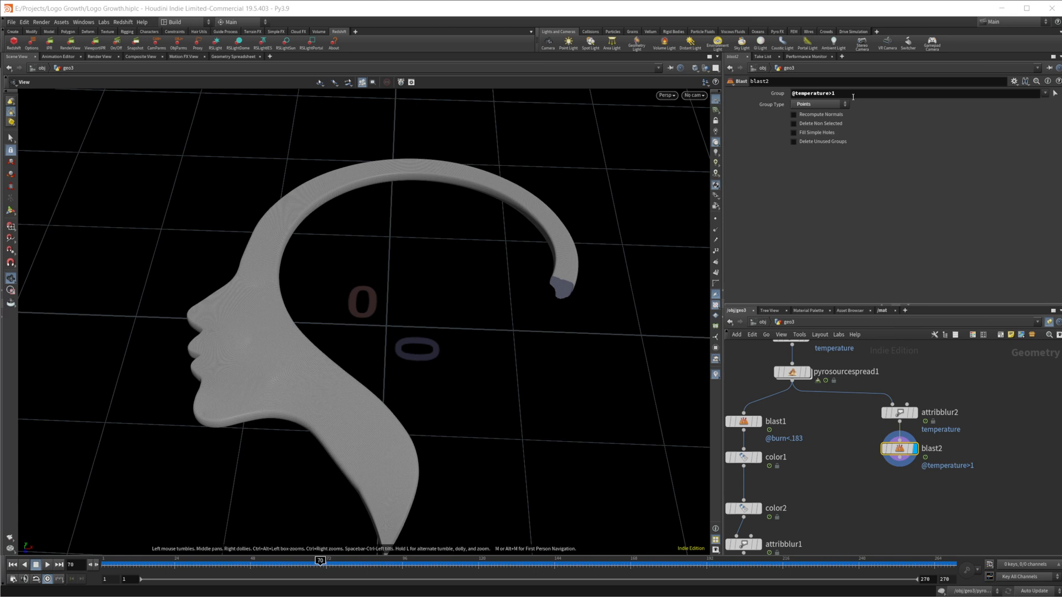
pyautogui.click(850, 95)
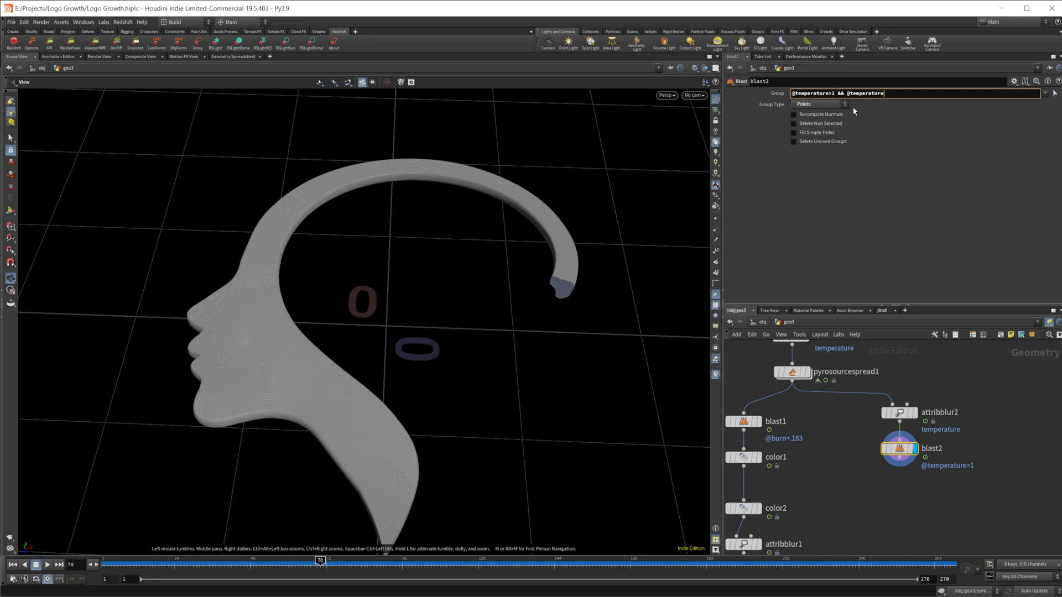
pyautogui.write('.1')
pyautogui.press('Return')
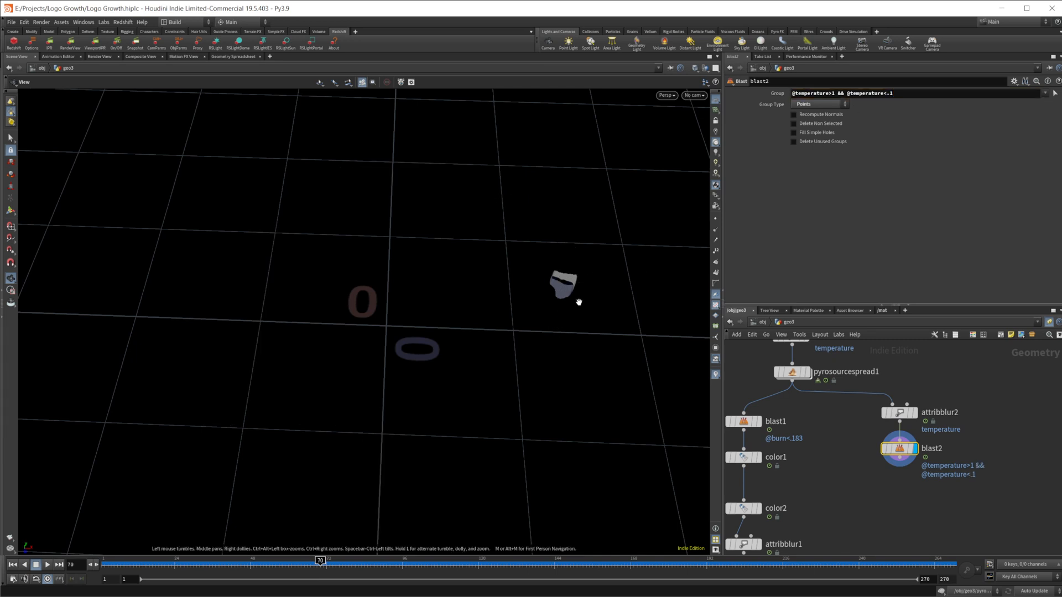
pyautogui.moveTo(453, 564); pyautogui.dragTo(795, 560)
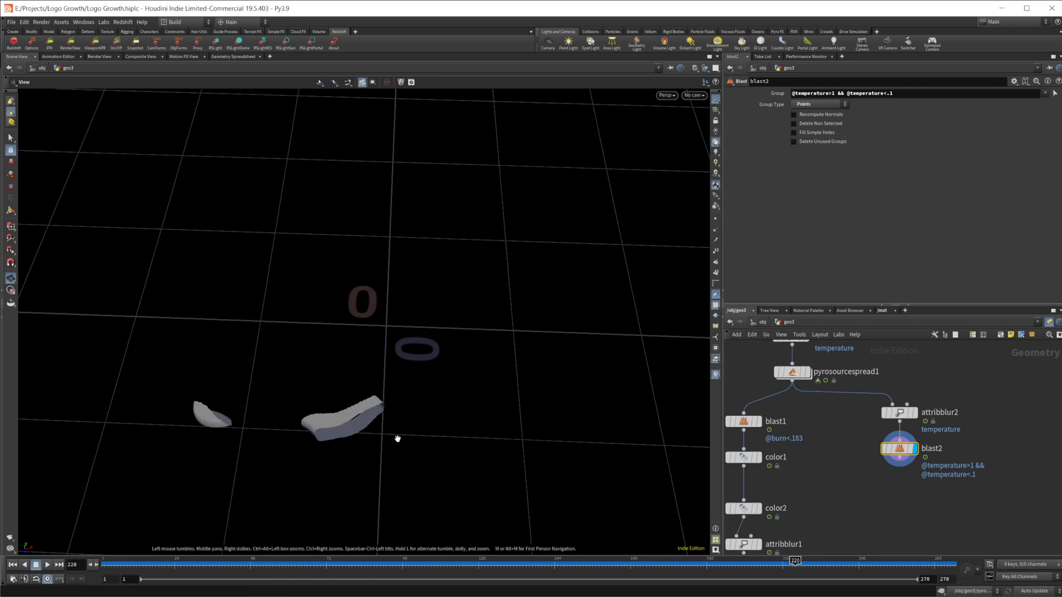
# Append a displayed Scatter node below the temperature Blast (blast2).
pyautogui.moveTo(918, 516); pyautogui.dragTo(870, 472, button='middle')
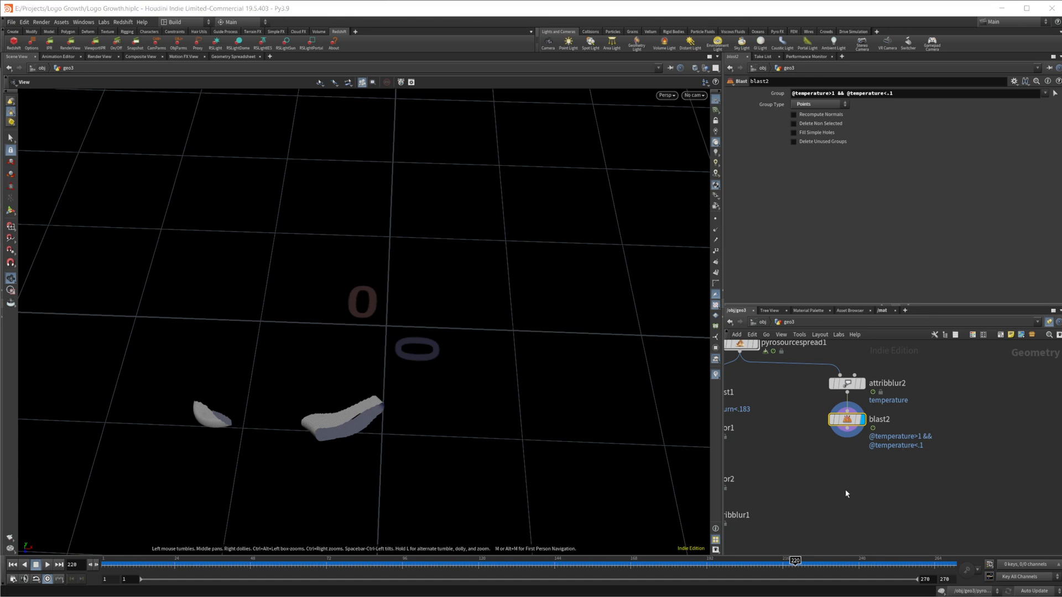
pyautogui.moveTo(846, 493); pyautogui.dragTo(852, 464, button='middle')
pyautogui.press('Tab')
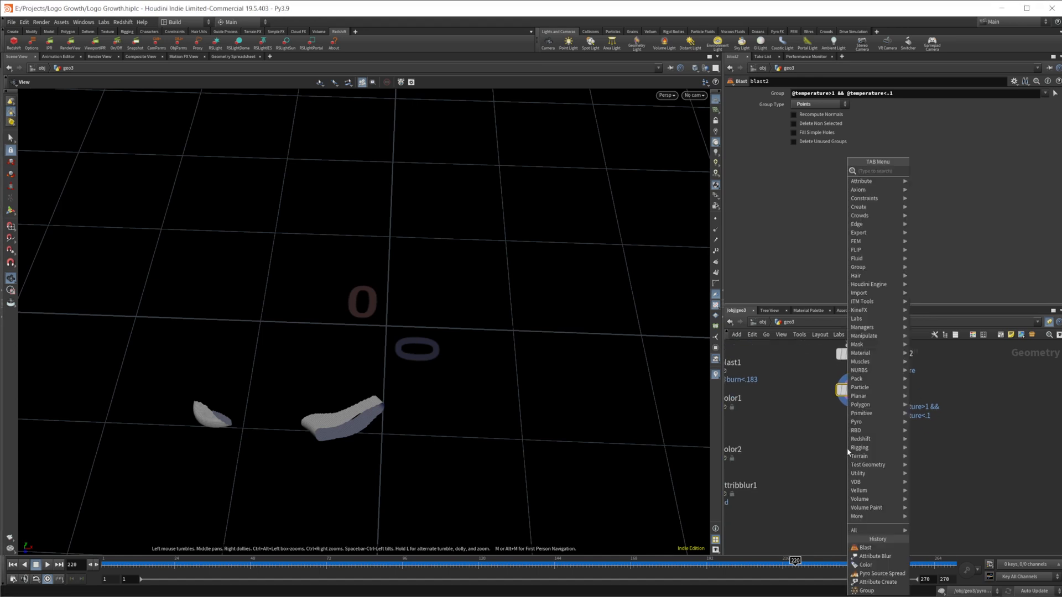
pyautogui.write('scatt')
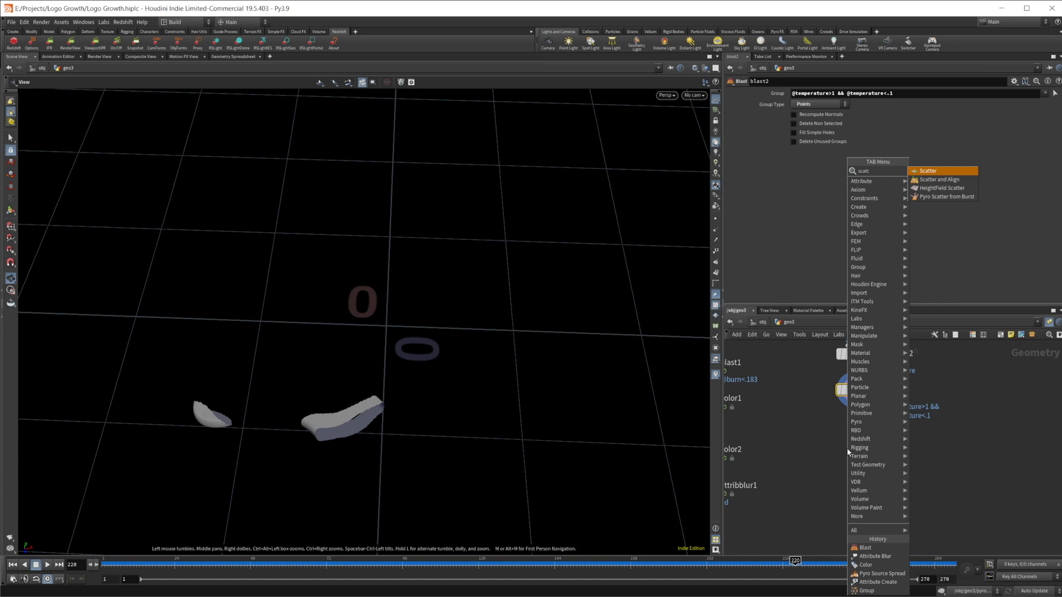
pyautogui.press('Return')
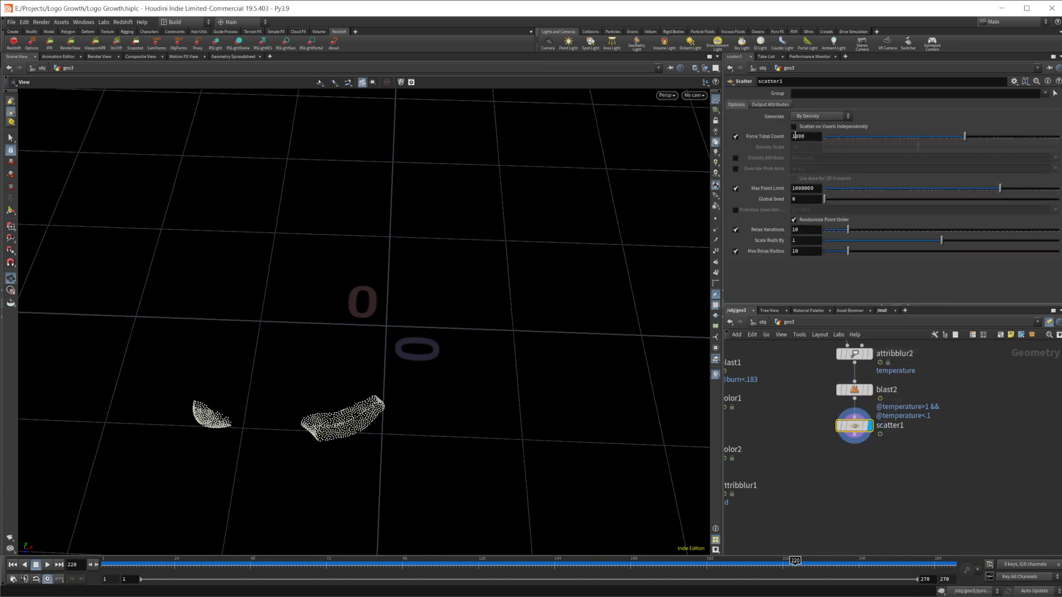
# Set the Scatter node's Force Total Count to 15000 and scrub back to frame 31 to check the points.
pyautogui.write('5')
pyautogui.press('Return')
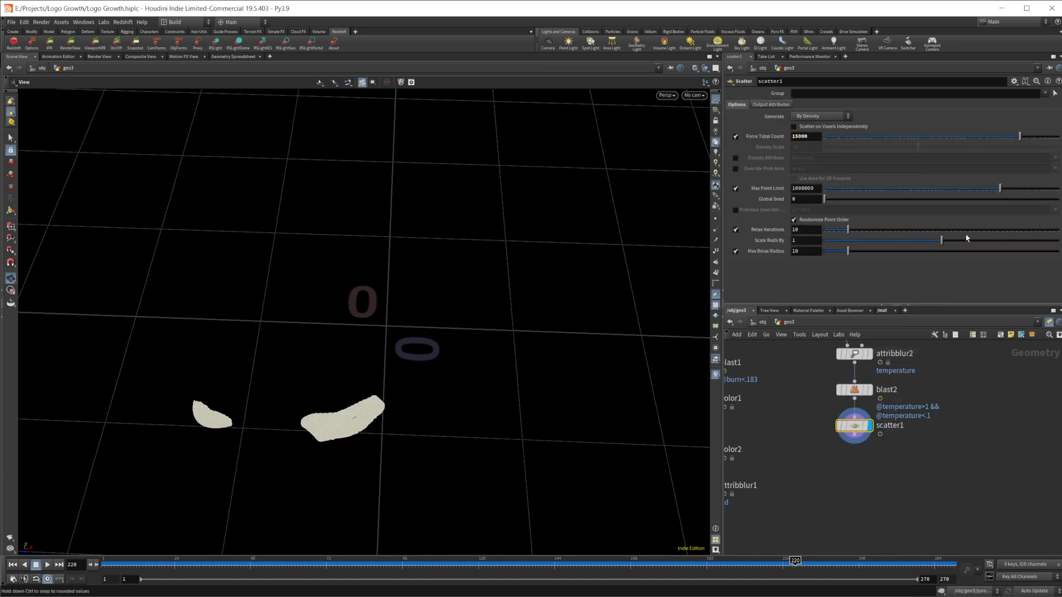
pyautogui.moveTo(411, 562); pyautogui.dragTo(197, 560)
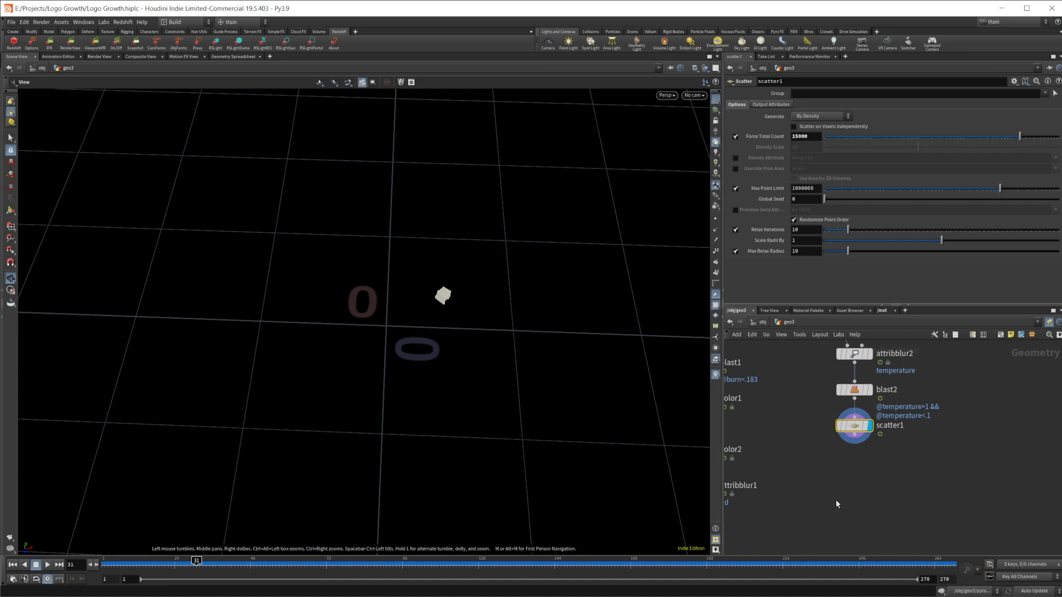
# Append a VDB from Particles node below the Scatter and display it.
pyautogui.moveTo(835, 499); pyautogui.dragTo(836, 480, button='middle')
pyautogui.press('Tab')
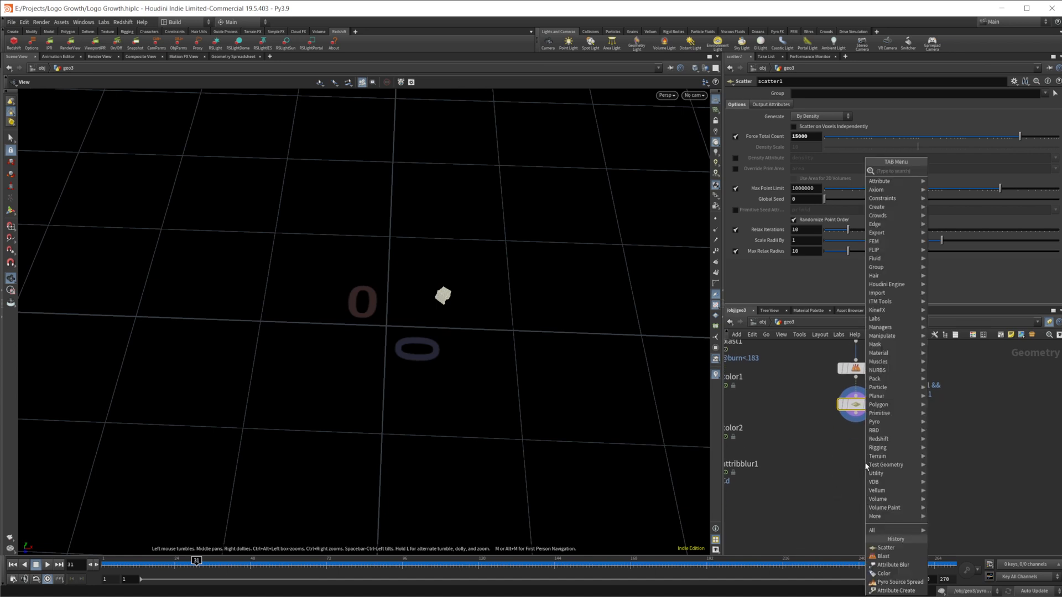
pyautogui.write('vdb from')
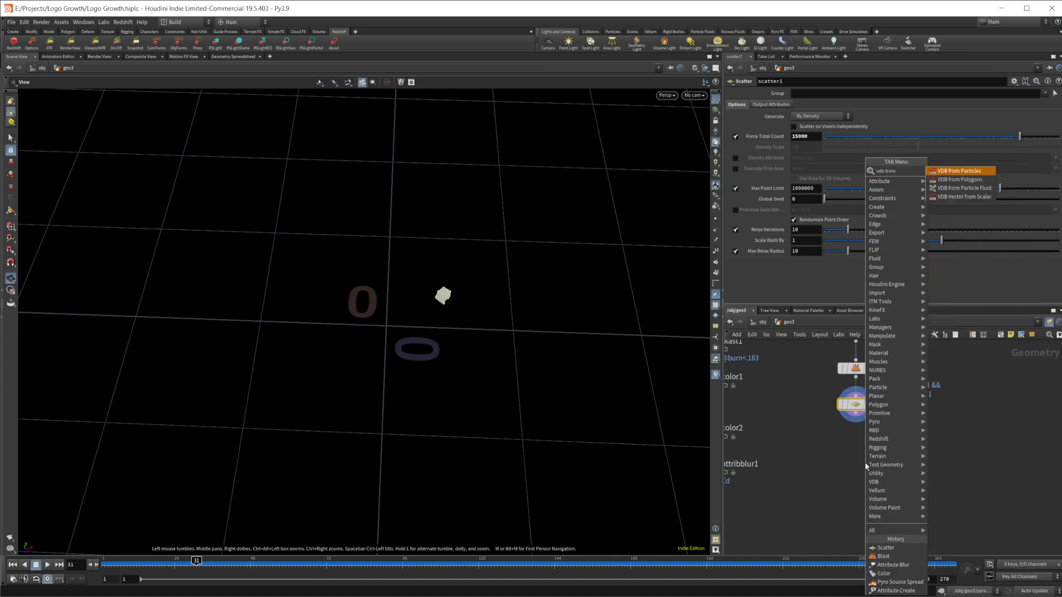
pyautogui.press('Return')
pyautogui.click(864, 463)
pyautogui.moveTo(861, 420); pyautogui.dragTo(858, 466)
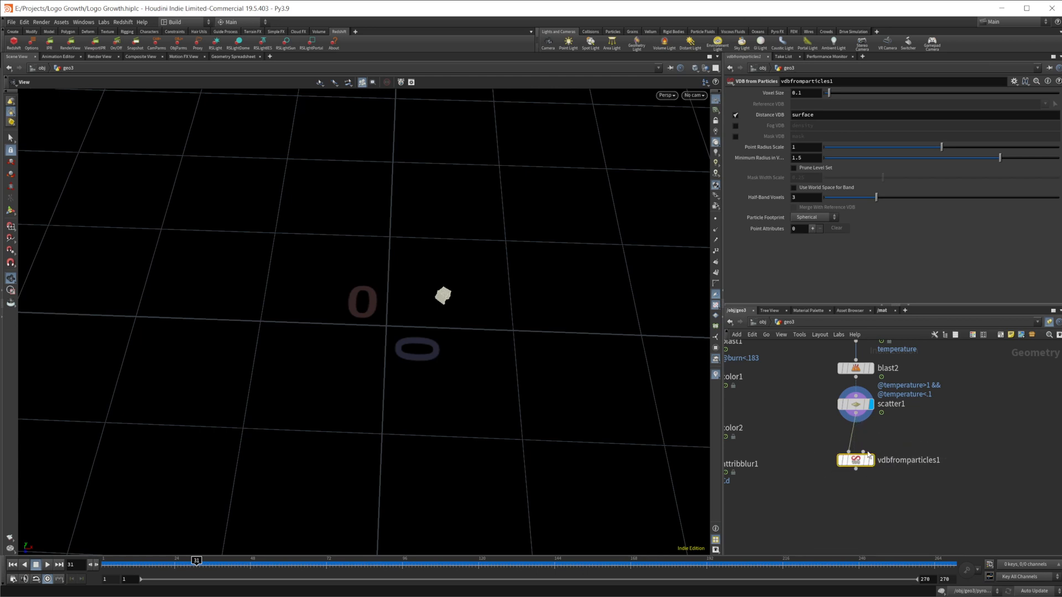
pyautogui.click(869, 459)
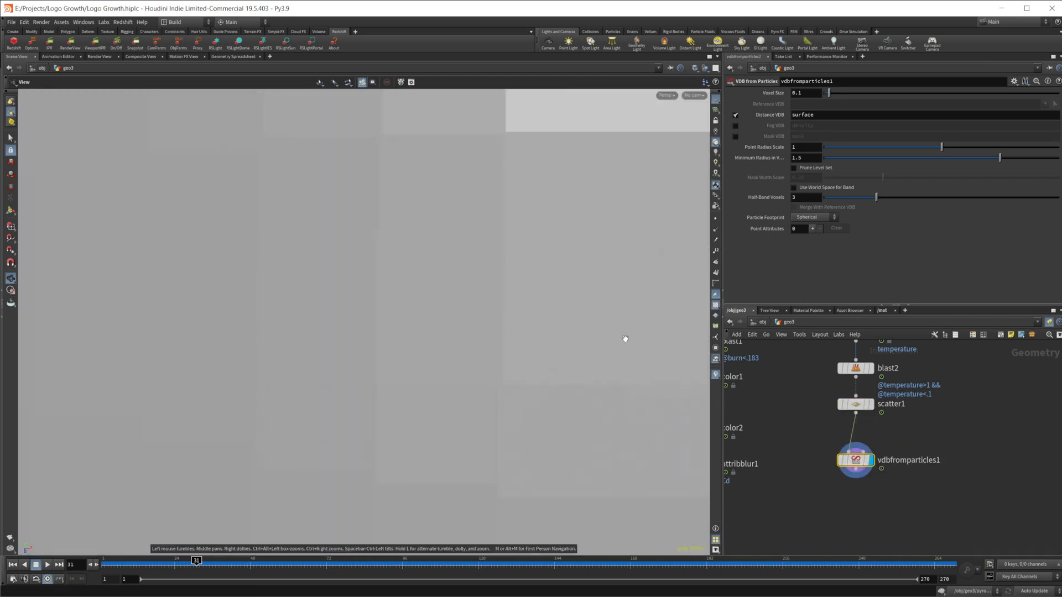
# Set the VDB from Particles node's Point Radius Scale to 0.01.
pyautogui.moveTo(625, 339); pyautogui.dragTo(469, 377, button='right')
pyautogui.moveTo(563, 382); pyautogui.dragTo(382, 387, button='middle')
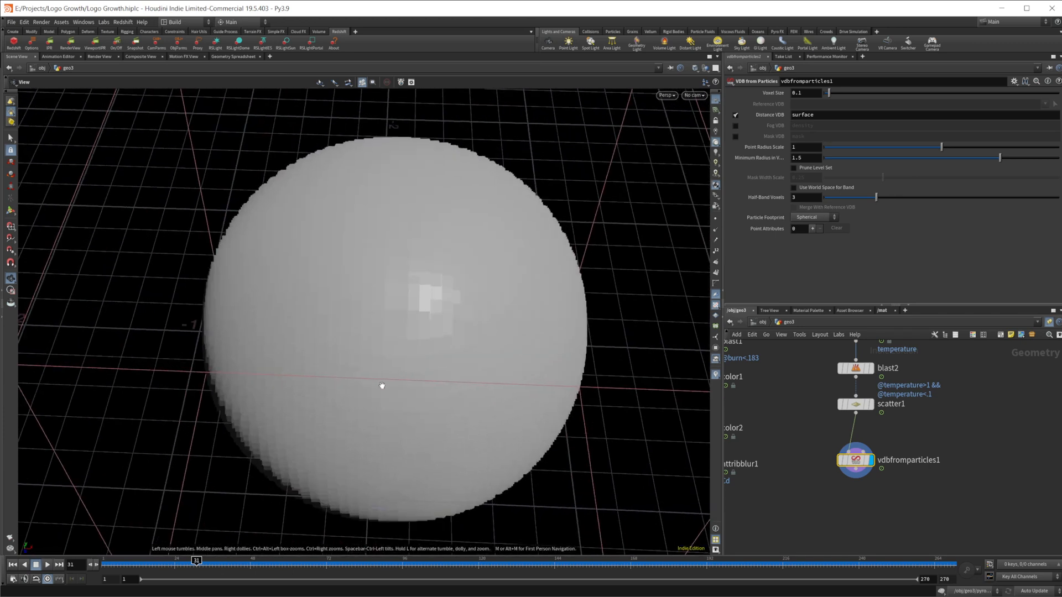
pyautogui.click(806, 95)
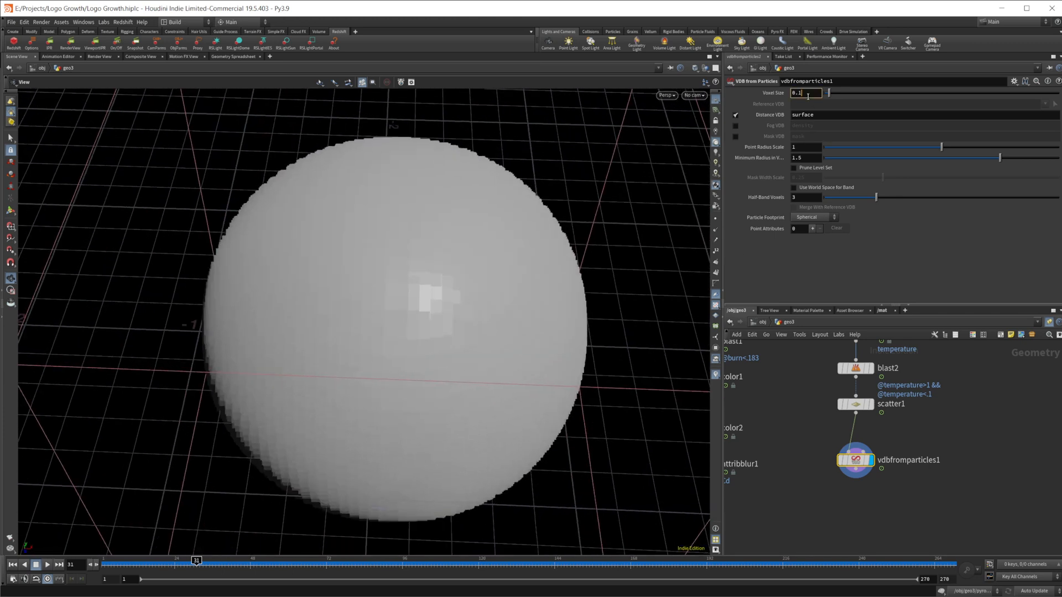
pyautogui.press('Tab')
pyautogui.press('Return')
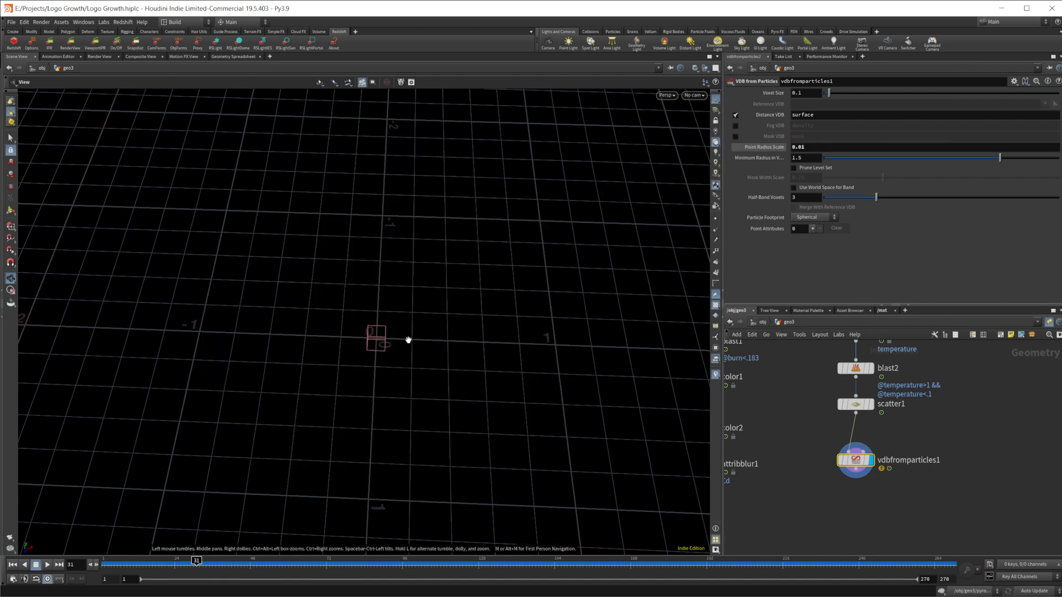
pyautogui.moveTo(408, 339); pyautogui.dragTo(667, 330, button='right')
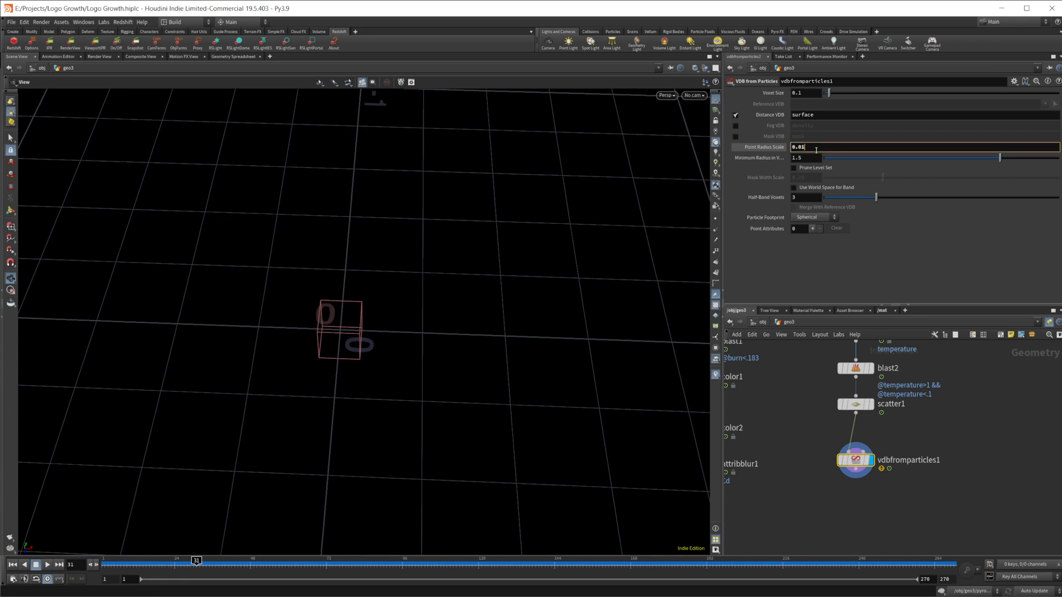
# Set the VDB from Particles node's Voxel Size to 0.005 and scrub to frame 22 to check the surface.
pyautogui.click(803, 94)
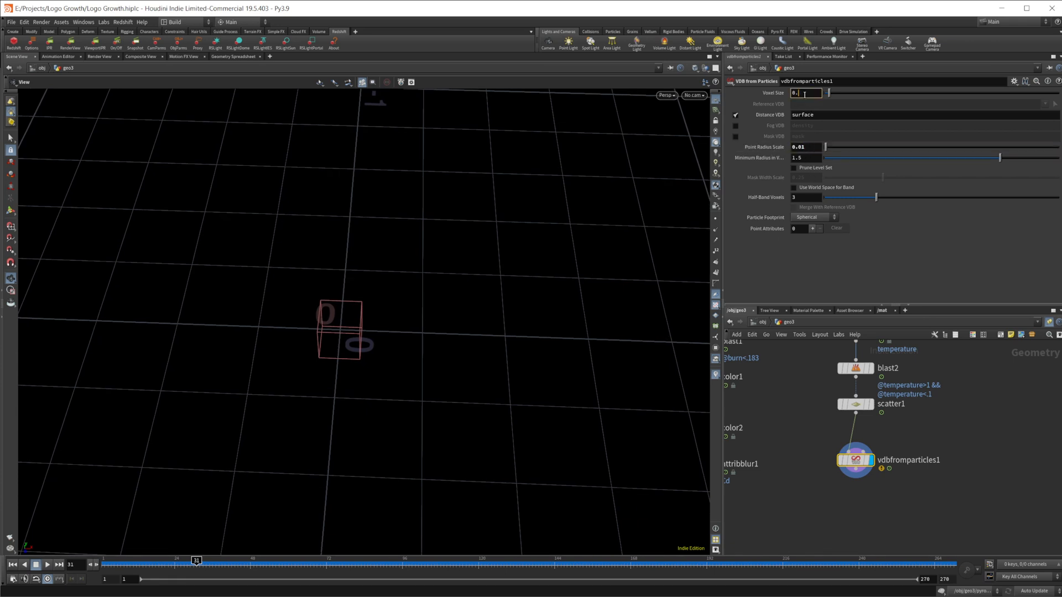
pyautogui.write('6')
pyautogui.press('Return')
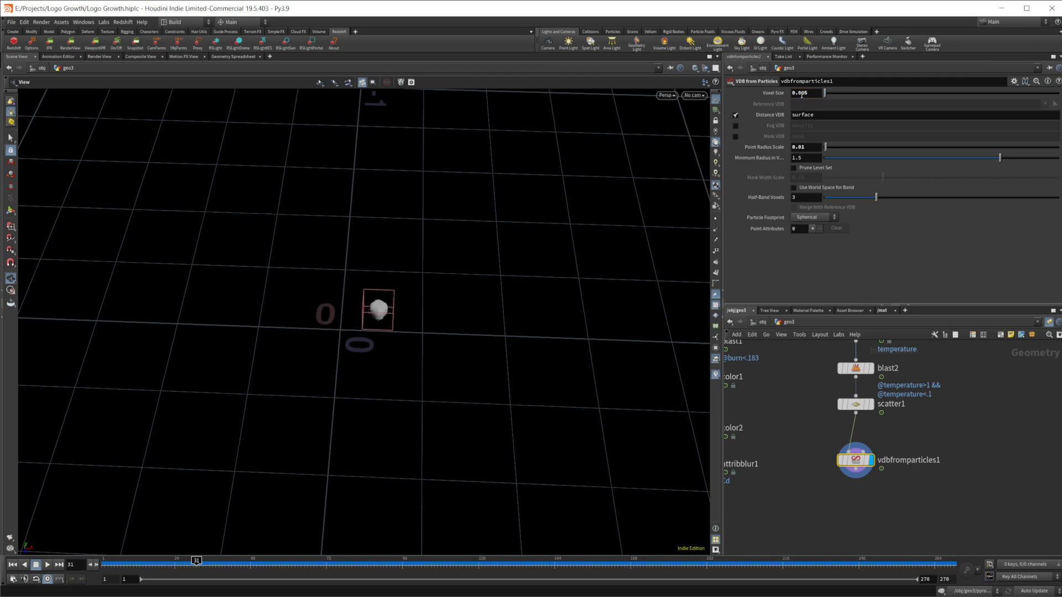
pyautogui.moveTo(401, 357); pyautogui.dragTo(467, 296, button='right')
pyautogui.moveTo(462, 296); pyautogui.dragTo(450, 336, button='middle')
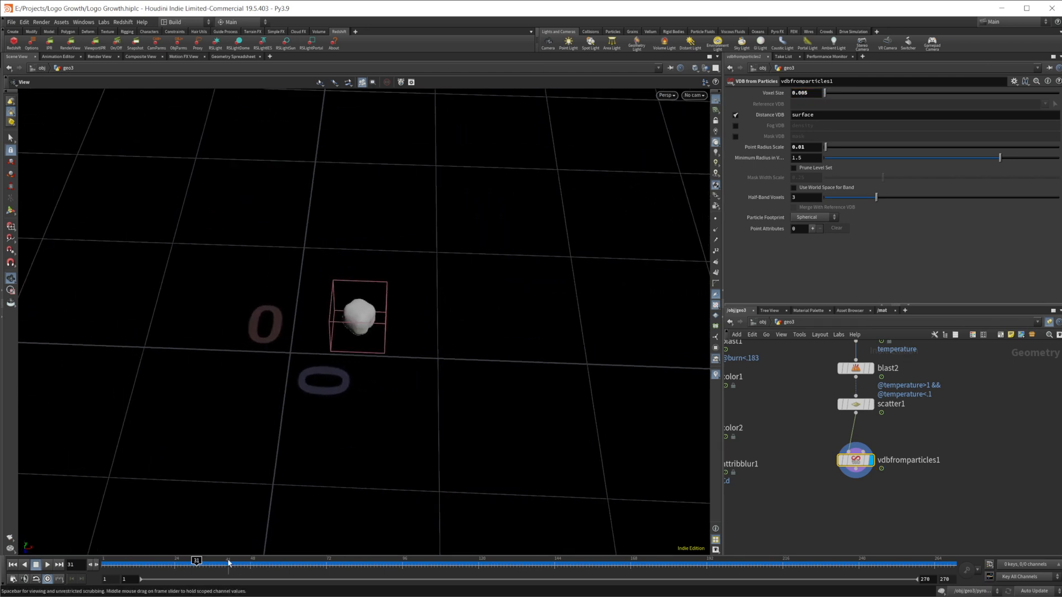
pyautogui.moveTo(229, 563); pyautogui.dragTo(168, 561)
# Switch the VDB output from Distance VDB to Fog VDB named density, and scrub to frame 92.
pyautogui.click(735, 115)
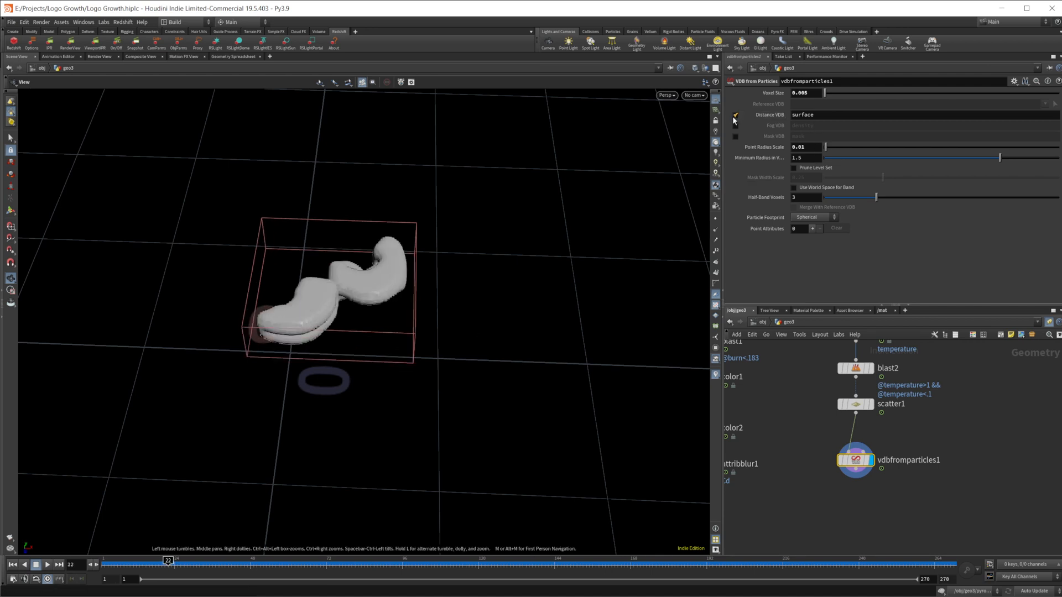
pyautogui.click(736, 126)
pyautogui.moveTo(146, 563); pyautogui.dragTo(318, 562)
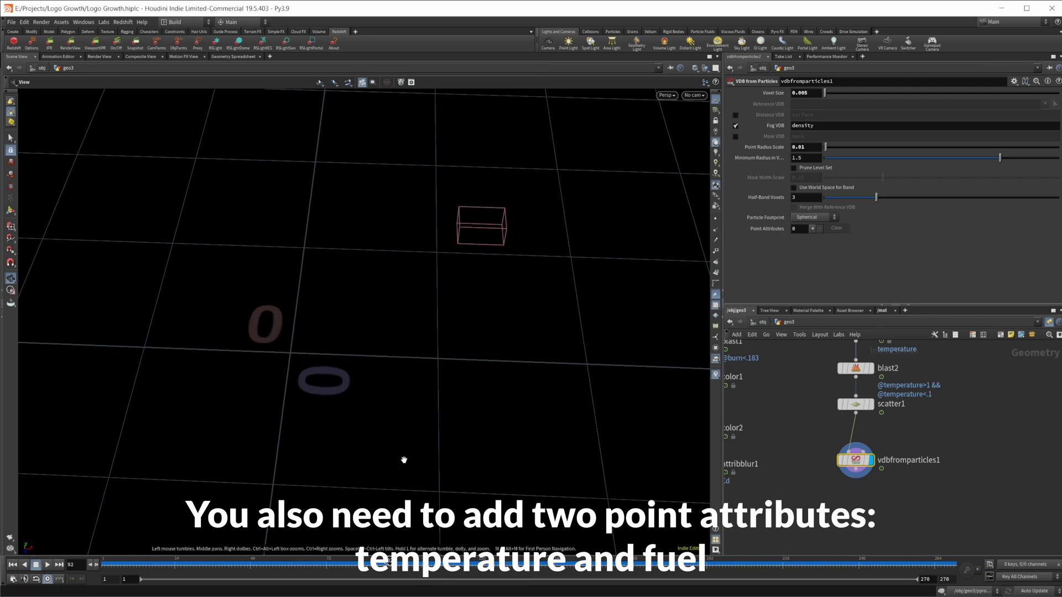
pyautogui.moveTo(513, 295); pyautogui.dragTo(487, 277, button='right')
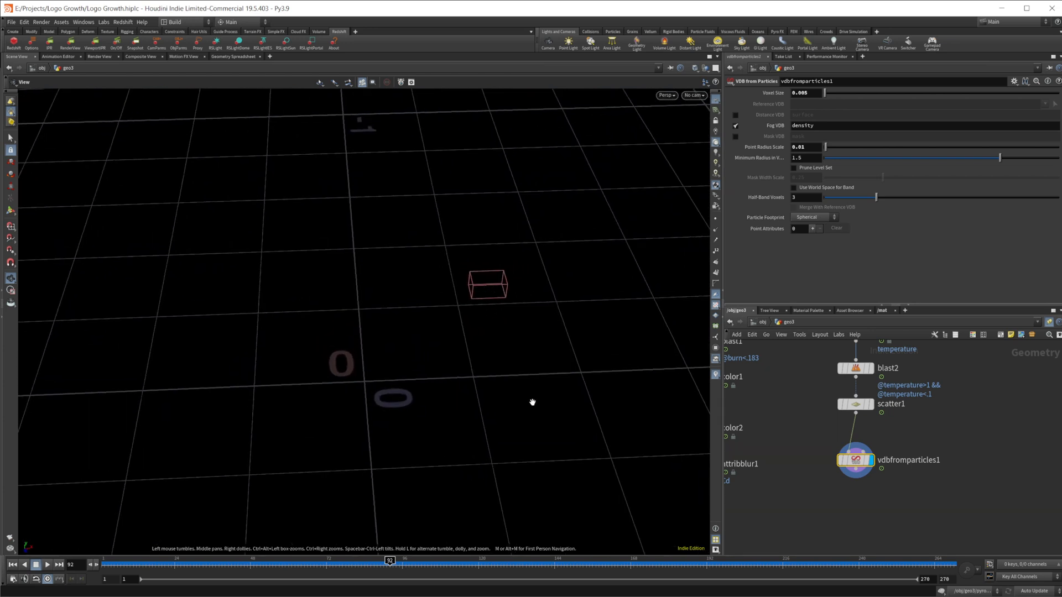
# Move the Scatter and VDB from Particles nodes away from the Blast and insert a Transform node between Blast and Scatter.
pyautogui.moveTo(939, 429); pyautogui.dragTo(888, 423, button='middle')
pyautogui.moveTo(876, 472); pyautogui.dragTo(904, 502, button='middle')
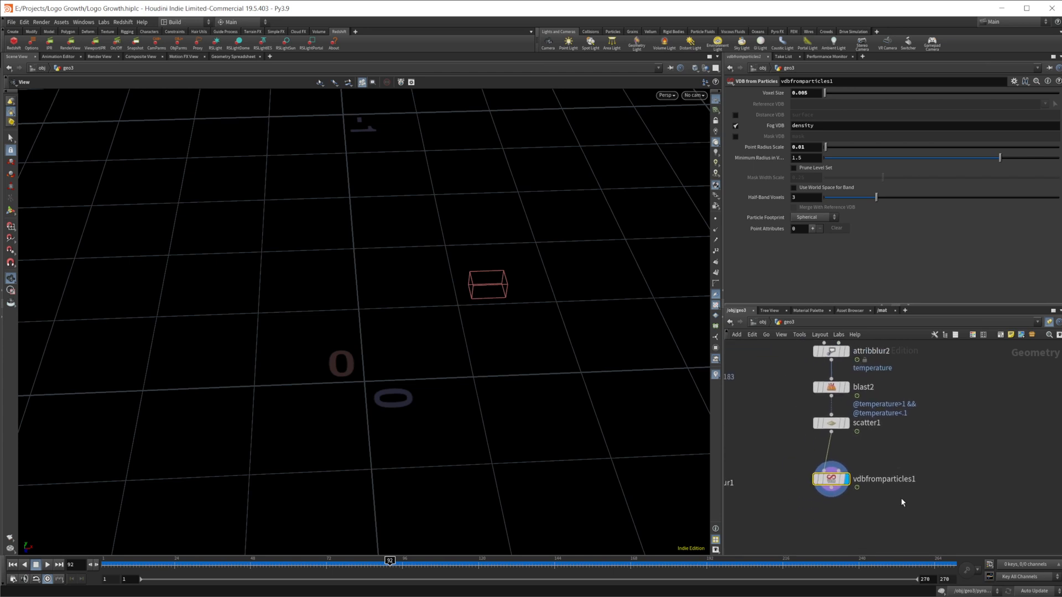
pyautogui.moveTo(898, 504); pyautogui.dragTo(820, 391)
pyautogui.moveTo(898, 523); pyautogui.dragTo(911, 481)
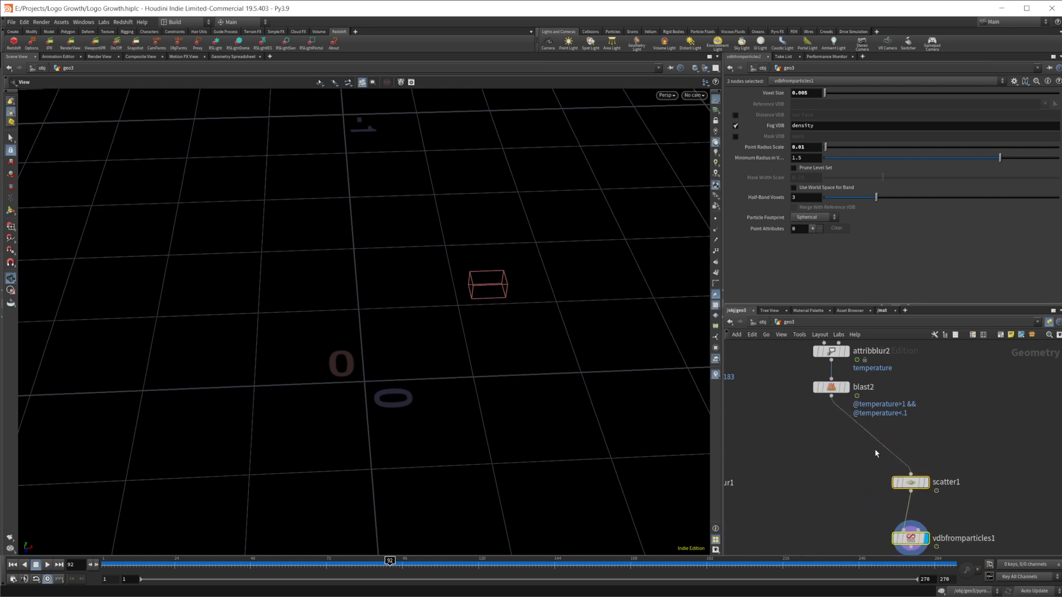
pyautogui.press('Tab')
pyautogui.write('tran')
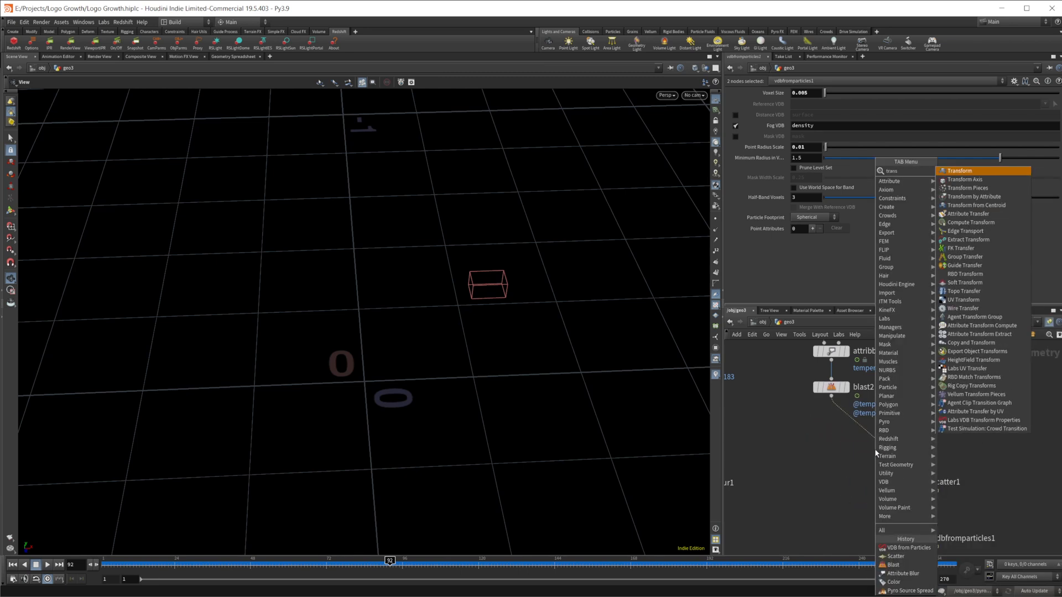
pyautogui.press('Return')
pyautogui.click(875, 450)
pyautogui.moveTo(876, 452); pyautogui.dragTo(911, 451)
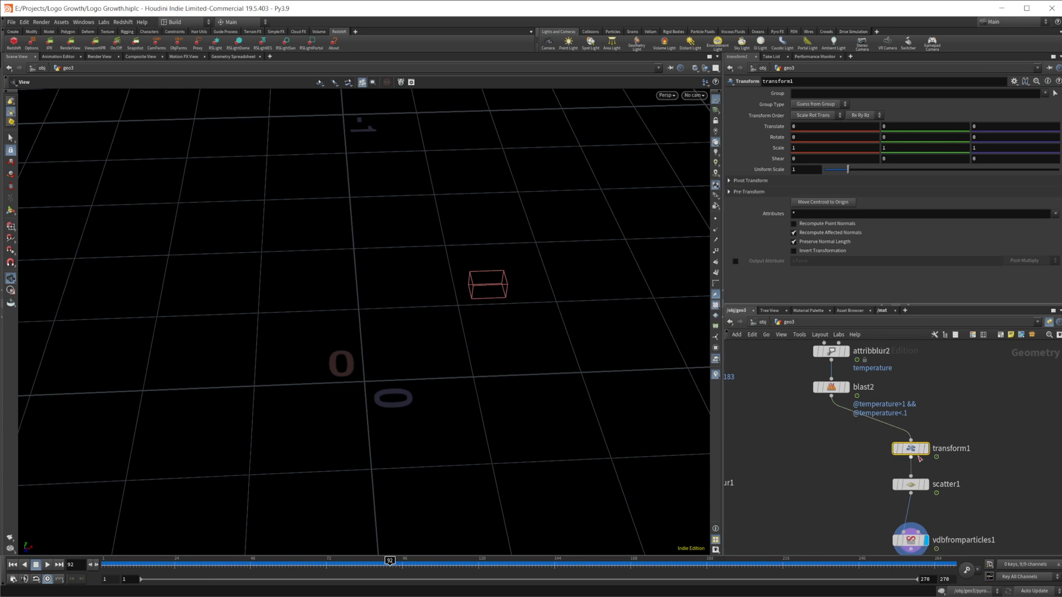
# Display the new Transform node, set its Uniform Scale to 8.15, and scrub to frame 56 to check the scaled edge.
pyautogui.click(926, 448)
pyautogui.moveTo(848, 169); pyautogui.dragTo(1017, 186)
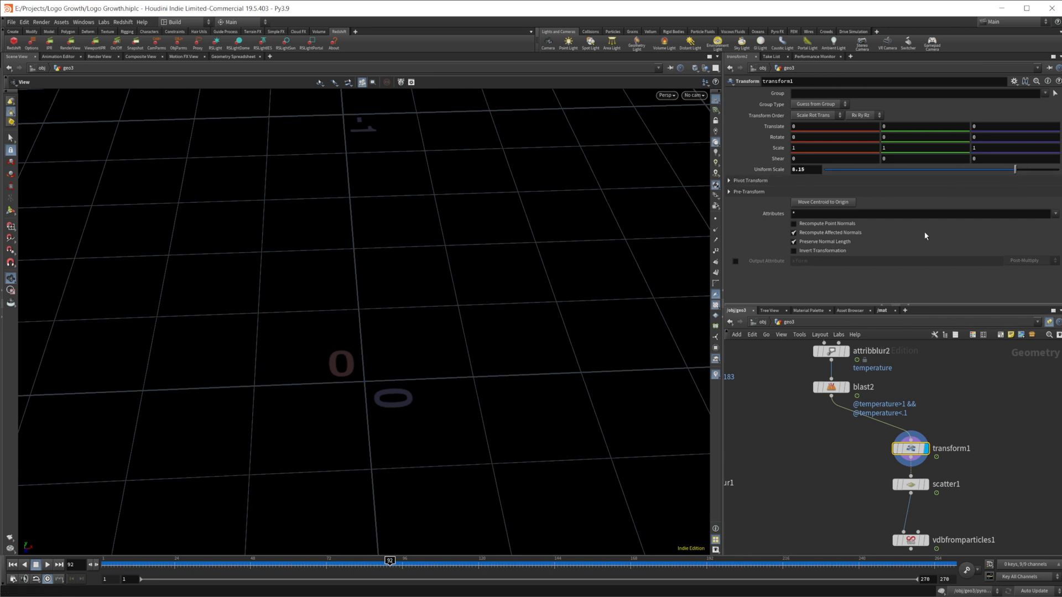
pyautogui.scroll(-5, 450, 350)
pyautogui.press('f')
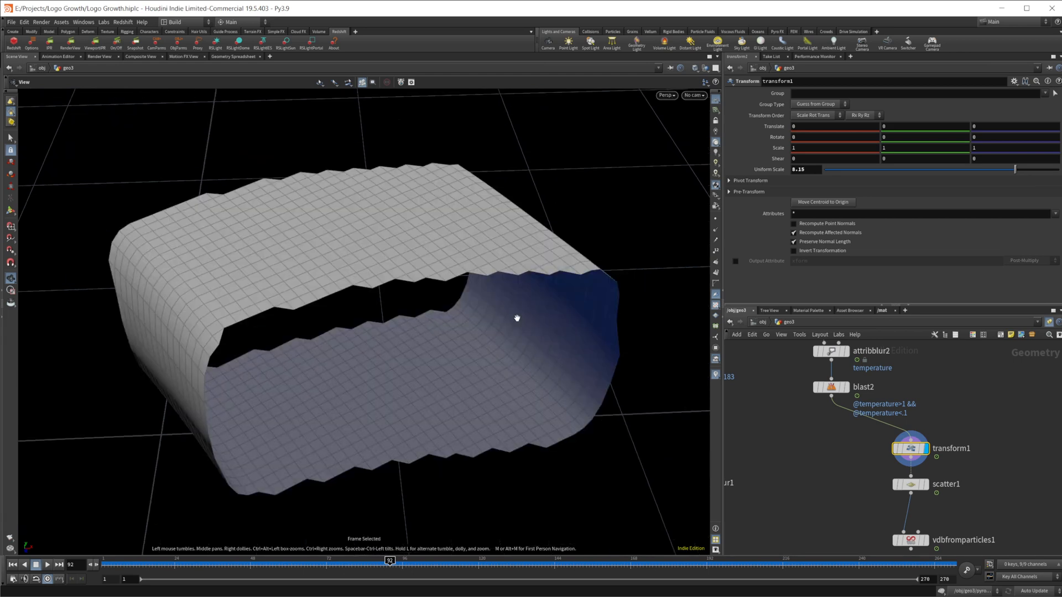
pyautogui.scroll(-10, 516, 318)
pyautogui.moveTo(570, 561); pyautogui.dragTo(276, 560)
pyautogui.moveTo(465, 415); pyautogui.dragTo(470, 338, button='middle')
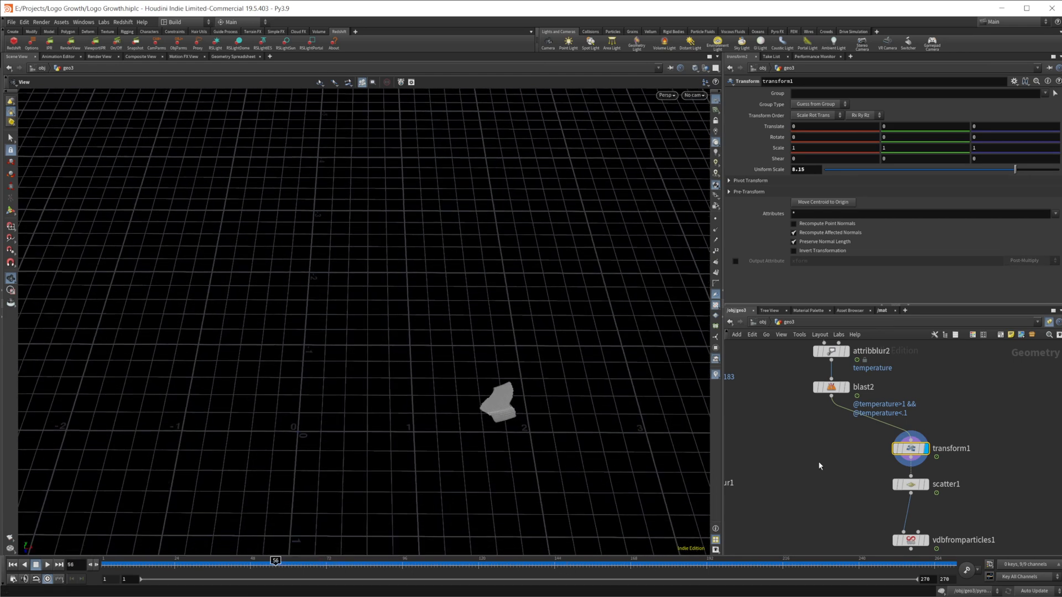
# Display the VDB from Particles node again, and switch to the existing geo1 network at frame 1.
pyautogui.click(925, 540)
pyautogui.moveTo(839, 509); pyautogui.dragTo(789, 448, button='middle')
pyautogui.click(762, 322)
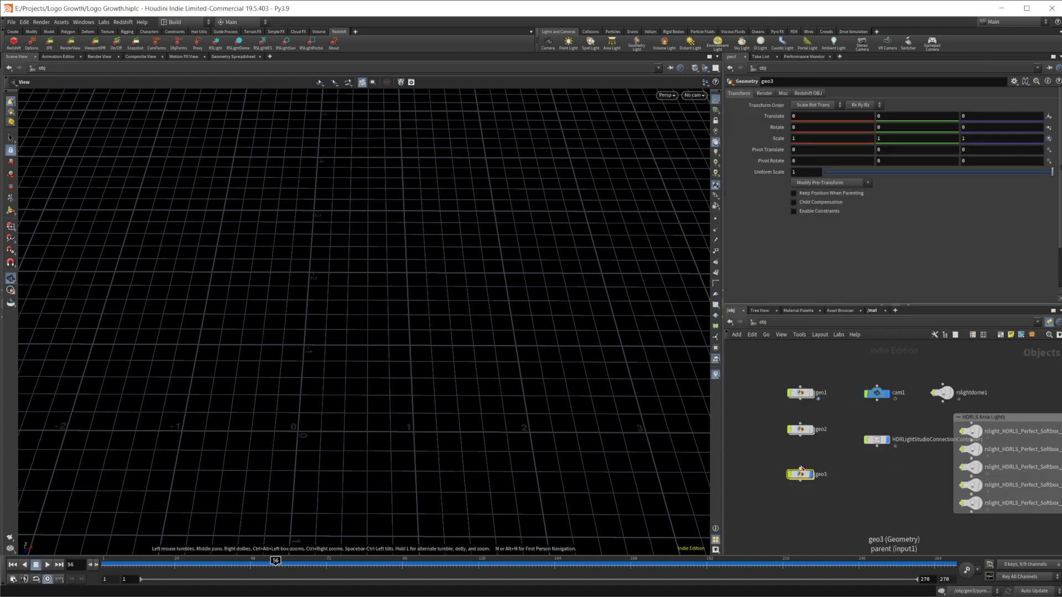
pyautogui.moveTo(802, 394)
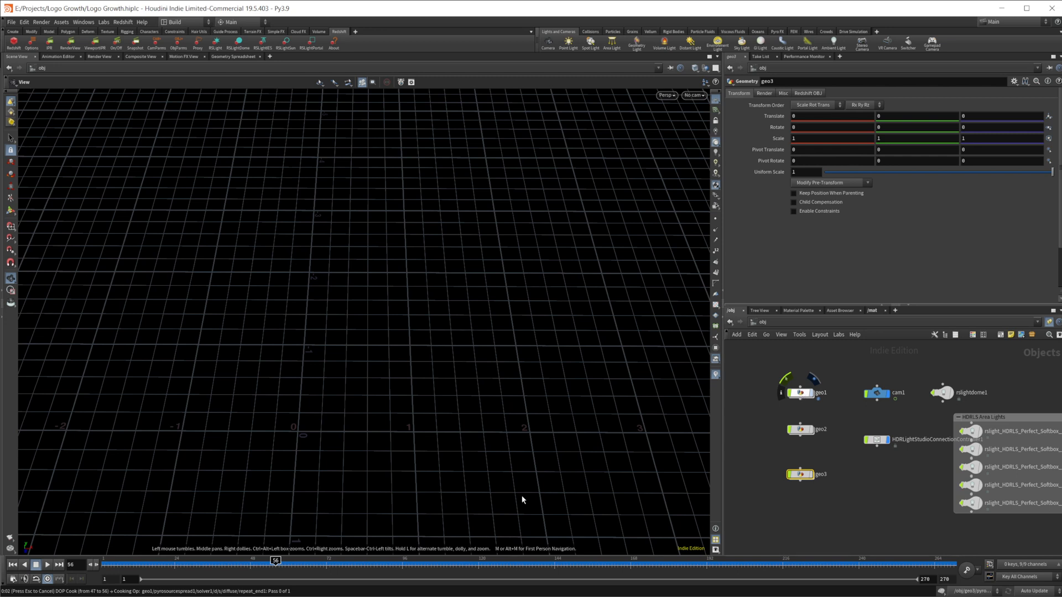
pyautogui.click(102, 565)
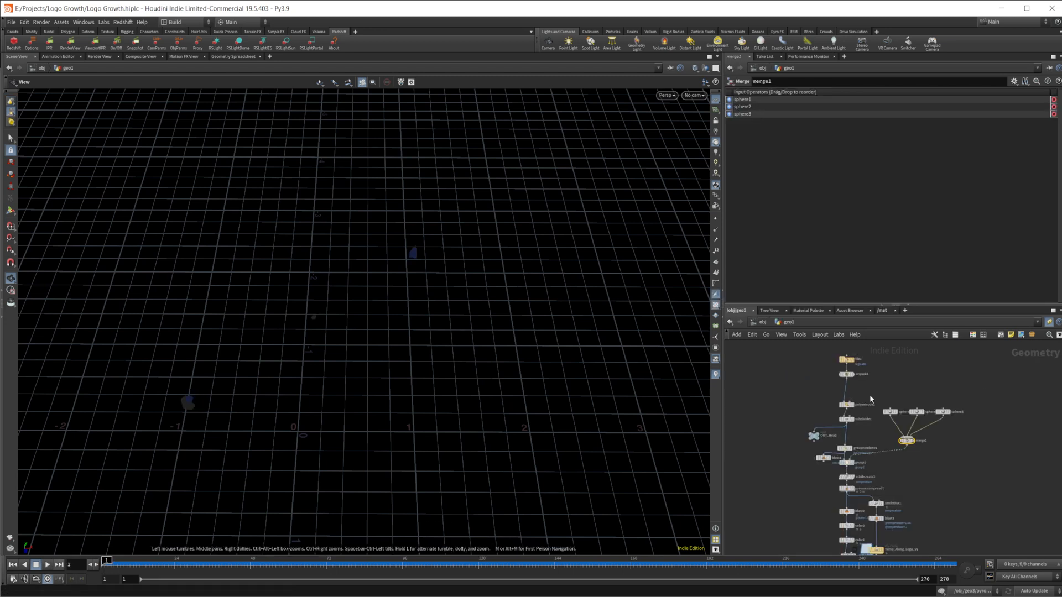
# Examine the settings of transform1, scatter3 and vdbfromparticles4 in the geo1 network, with scatter3 displayed.
pyautogui.scroll(10, 901, 480)
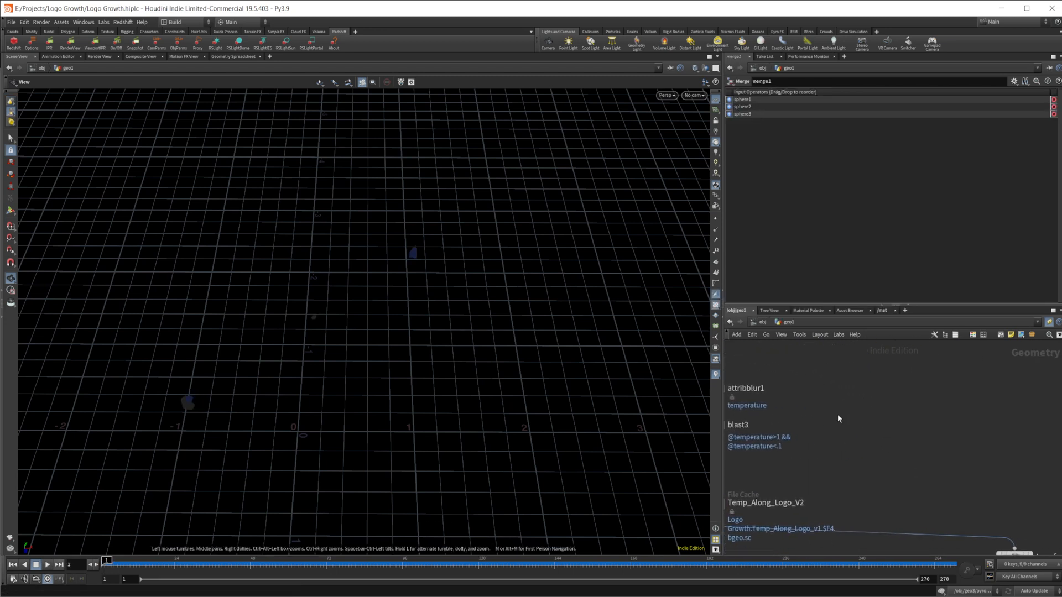
pyautogui.scroll(-1, 837, 418)
pyautogui.moveTo(943, 449); pyautogui.dragTo(969, 420, button='middle')
pyautogui.scroll(-1, 828, 382)
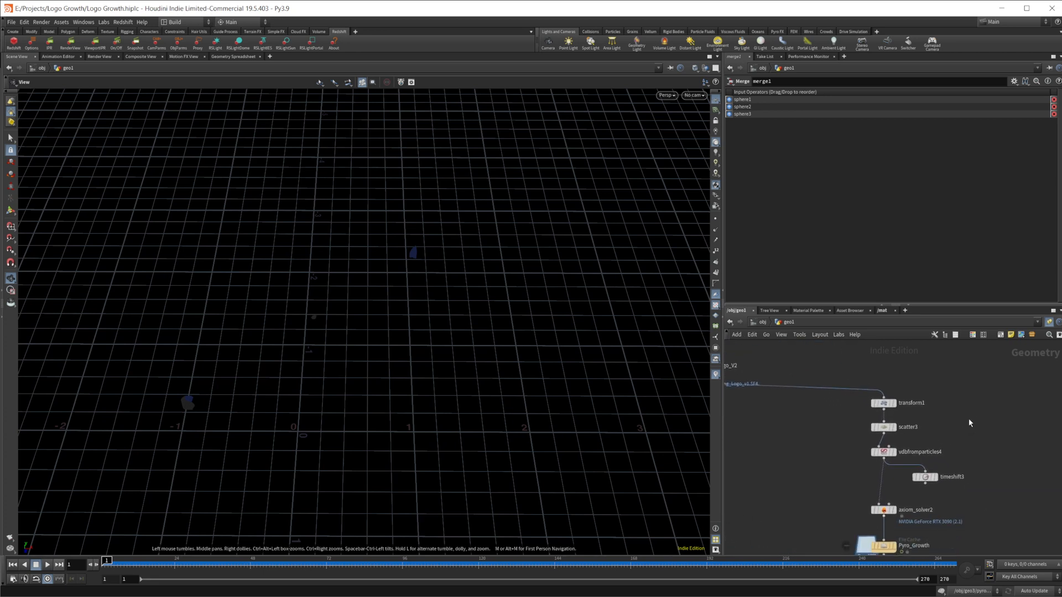
pyautogui.click(883, 403)
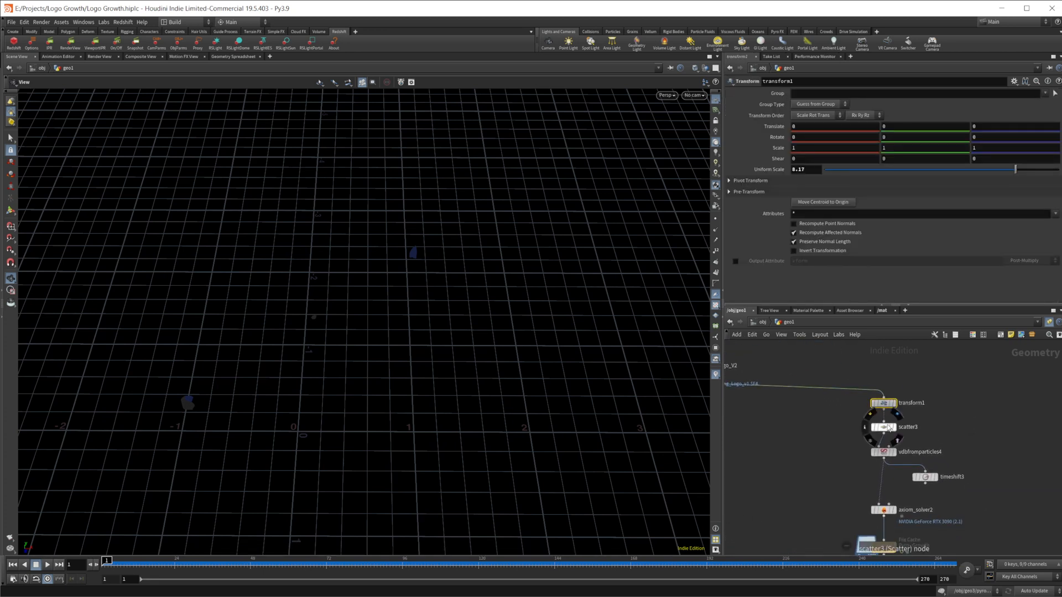
pyautogui.click(889, 428)
pyautogui.click(893, 427)
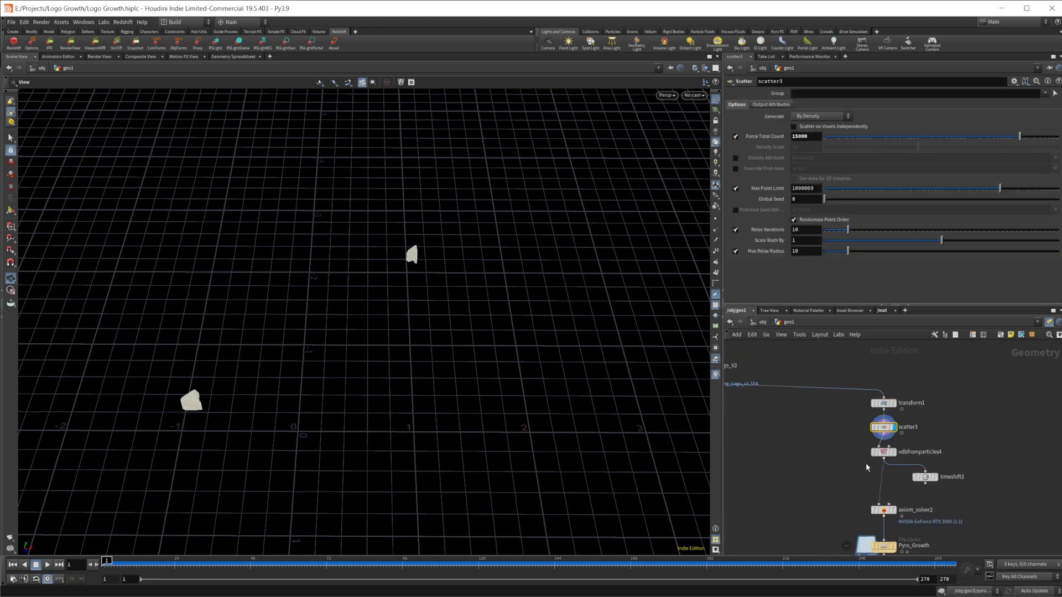
pyautogui.click(885, 454)
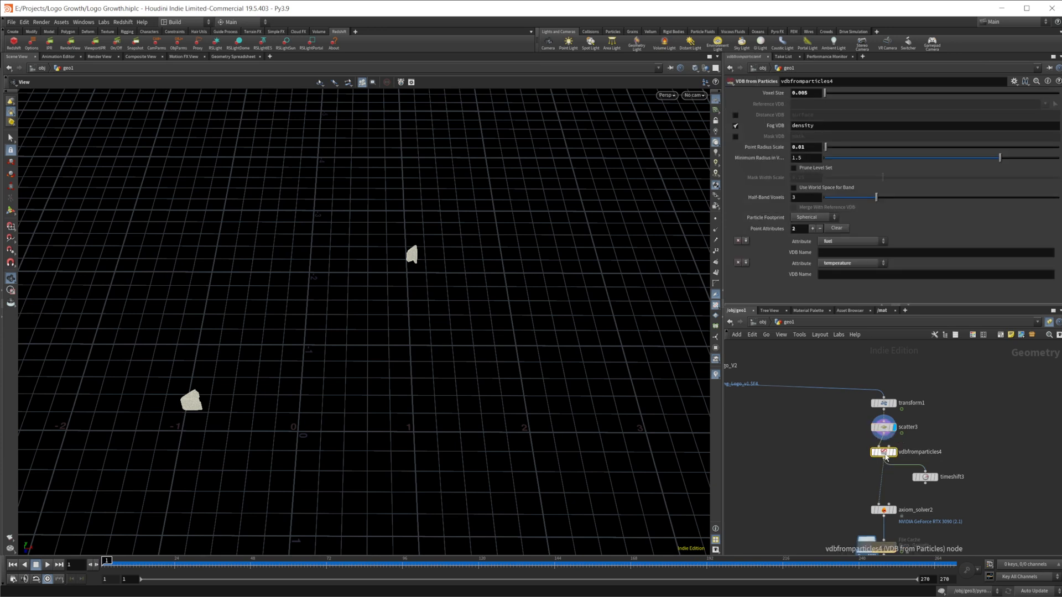
# Display vdbfromparticles4, scrub to frame 17 to check the fog source, and review the settings of transform1.
pyautogui.click(892, 452)
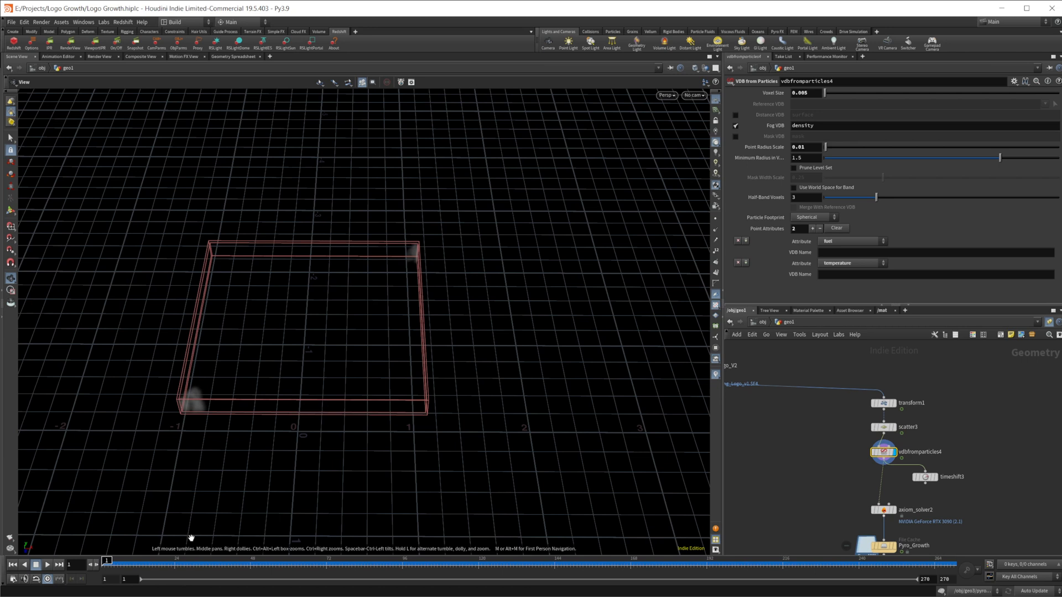
pyautogui.click(115, 563)
pyautogui.moveTo(115, 563); pyautogui.dragTo(153, 563)
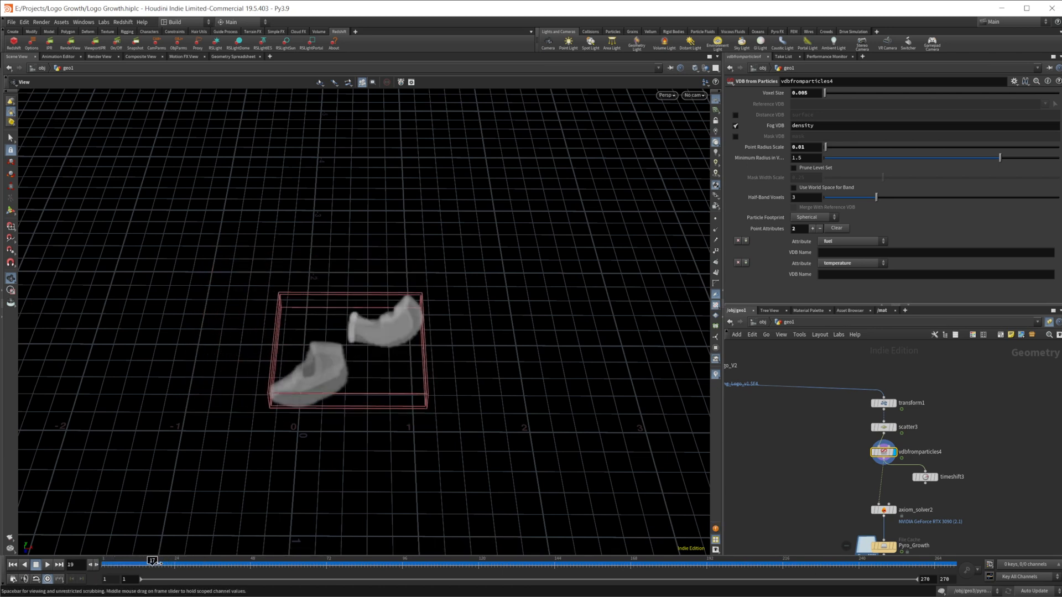
pyautogui.scroll(-2, 955, 400)
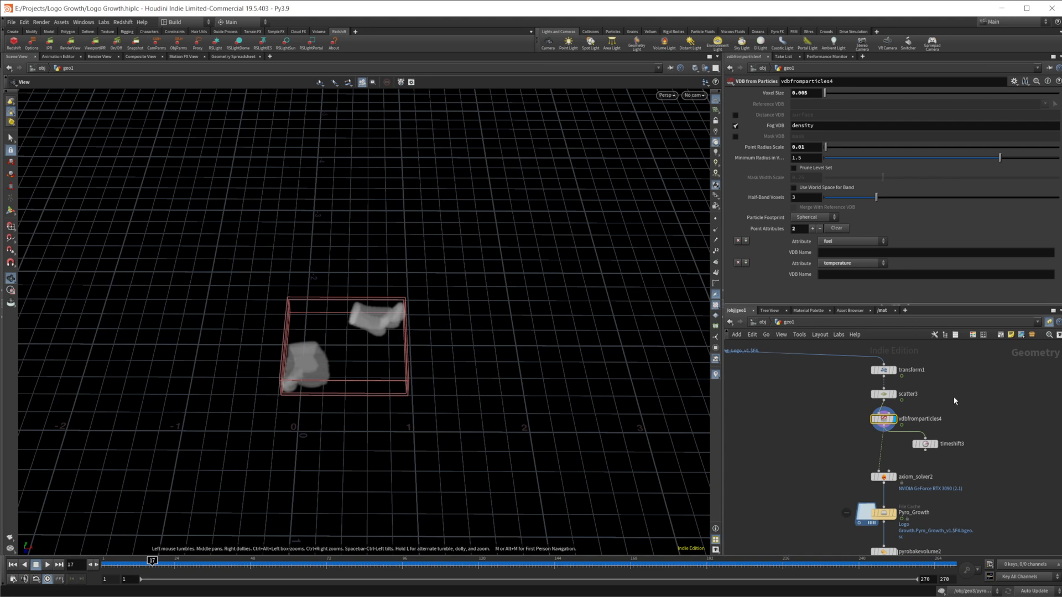
pyautogui.click(883, 371)
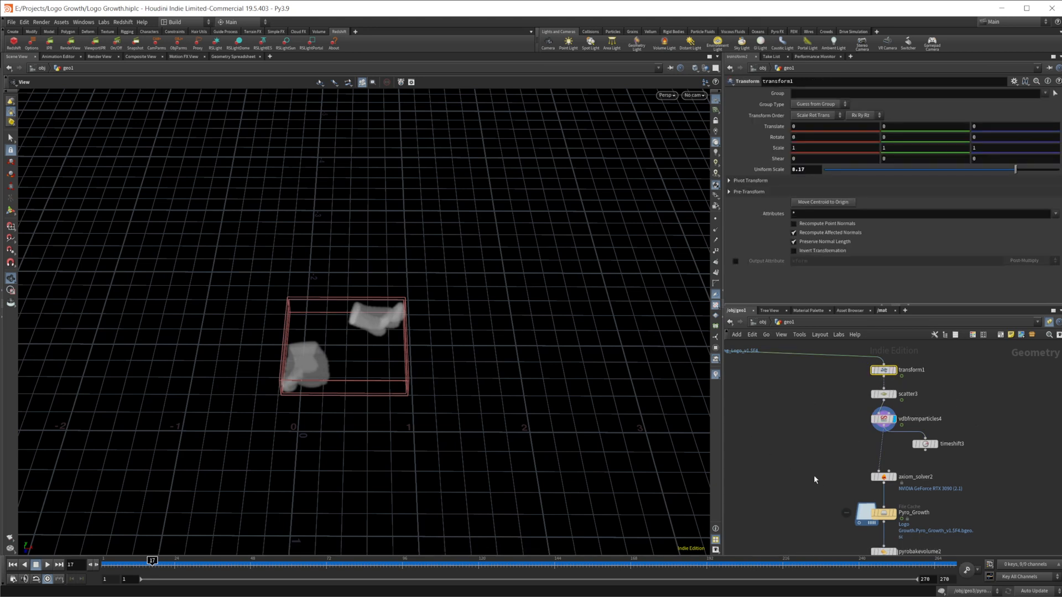
pyautogui.moveTo(841, 481); pyautogui.dragTo(837, 455, button='middle')
pyautogui.click(845, 427)
# Duplicate axiom_solver2 beside the original, keeping its VDB input, and display the copy at frame 1.
pyautogui.moveTo(888, 469)
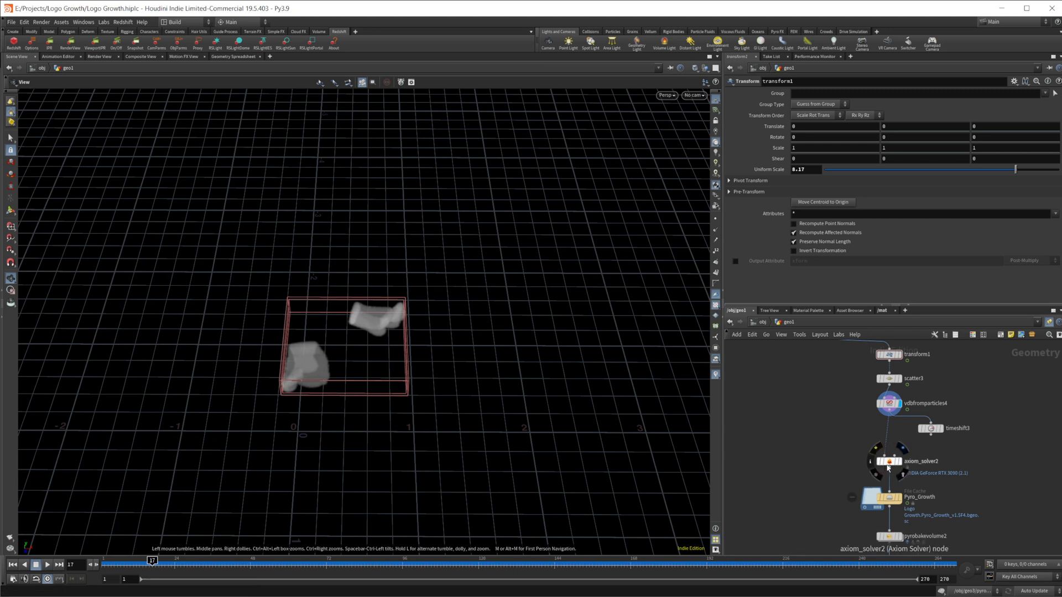
pyautogui.keyDown('alt'); pyautogui.moveTo(892, 463); pyautogui.dragTo(857, 467); pyautogui.keyUp('alt')
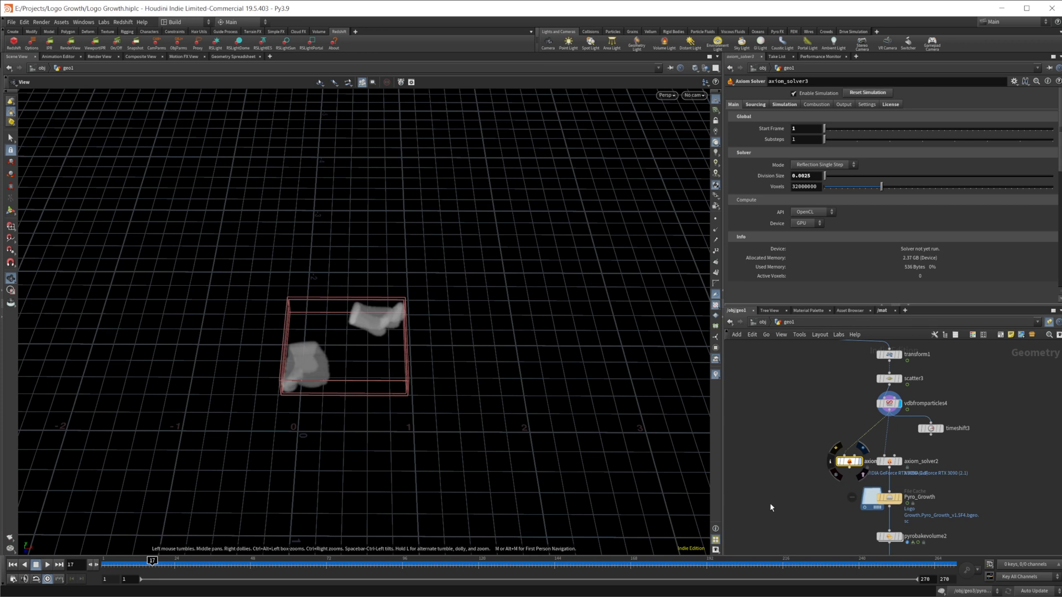
pyautogui.click(12, 566)
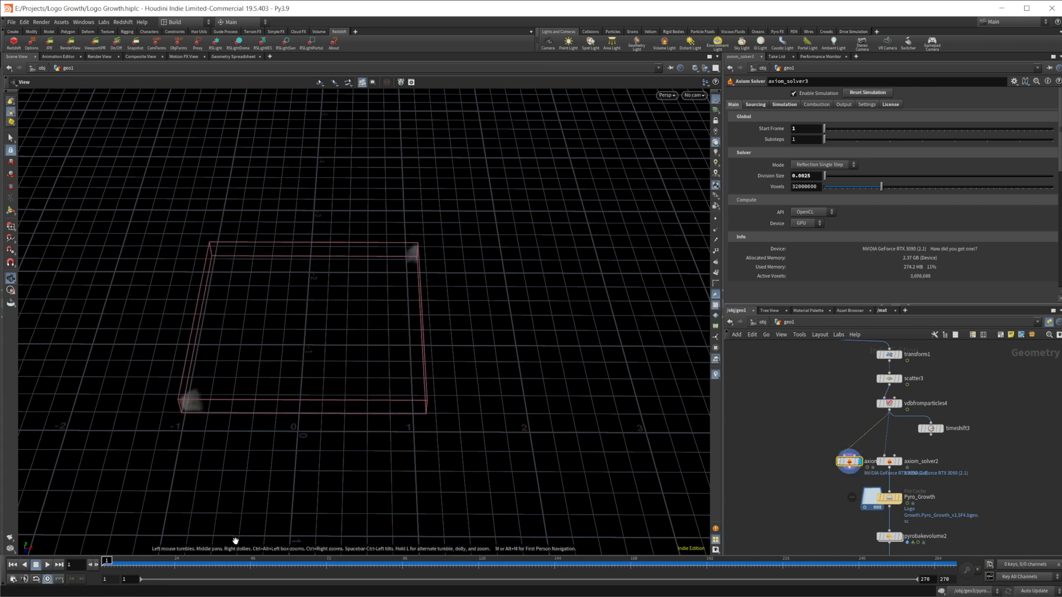
# Duplicate pyrobakevolume2, feed the copy from the duplicated Axiom Solver, and display the copy.
pyautogui.scroll(2, 849, 463)
pyautogui.moveTo(824, 505); pyautogui.dragTo(819, 439, button='middle')
pyautogui.scroll(-2, 822, 439)
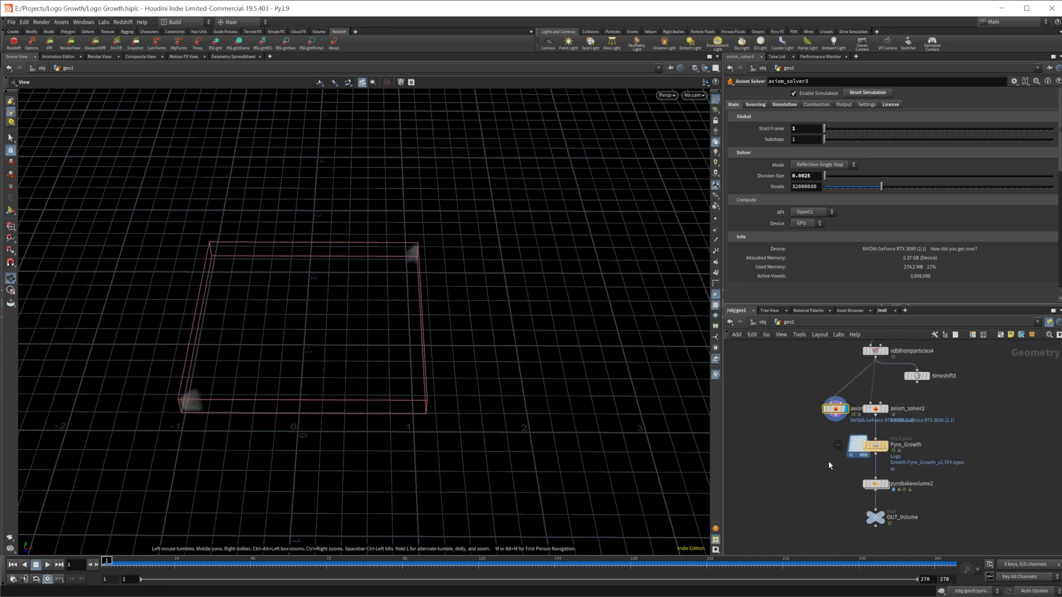
pyautogui.click(876, 485)
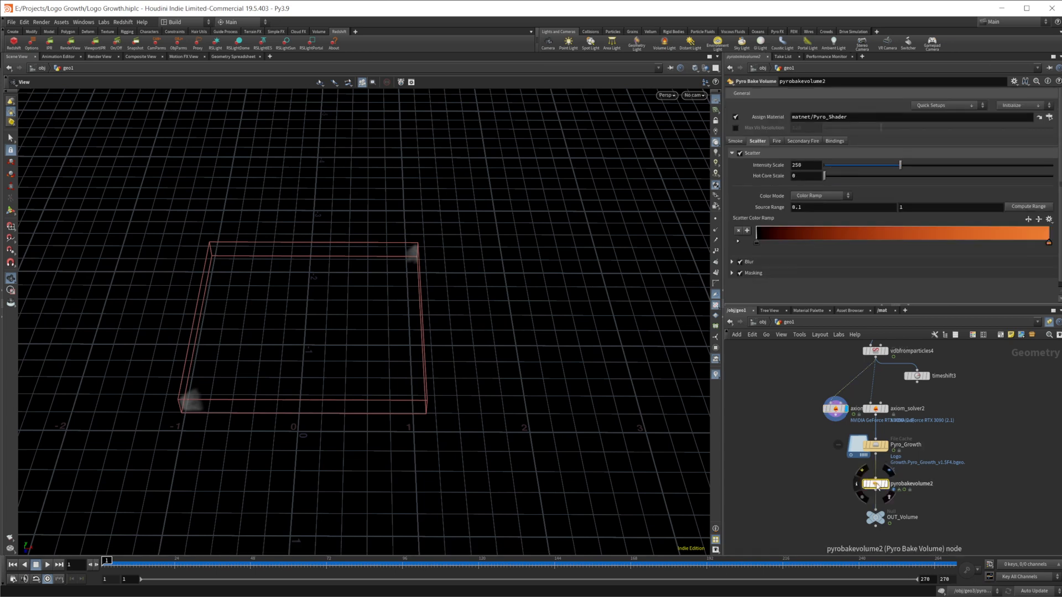
pyautogui.click(843, 485)
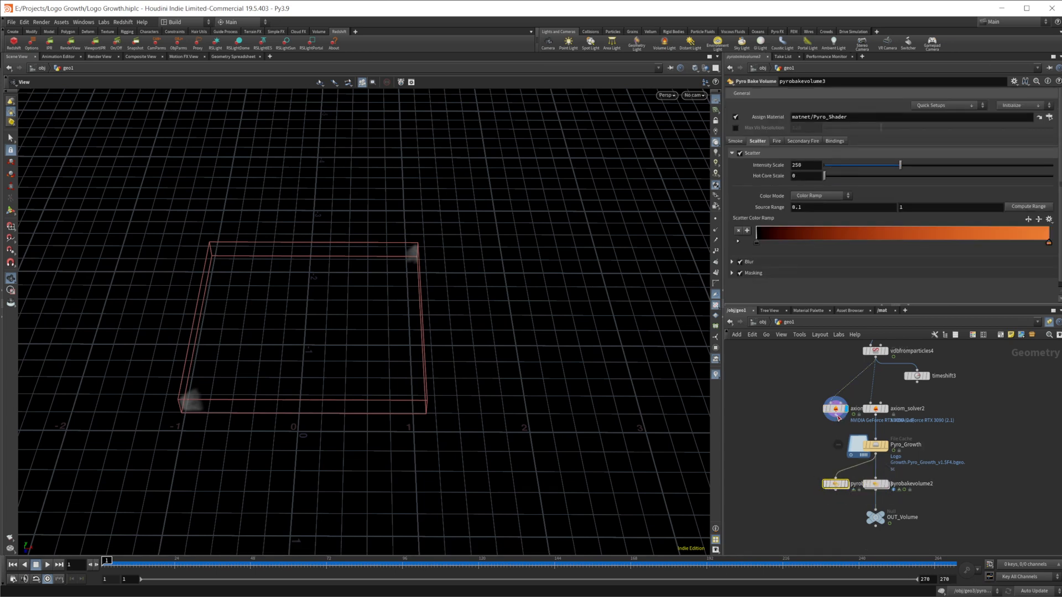
pyautogui.moveTo(838, 418); pyautogui.dragTo(840, 488)
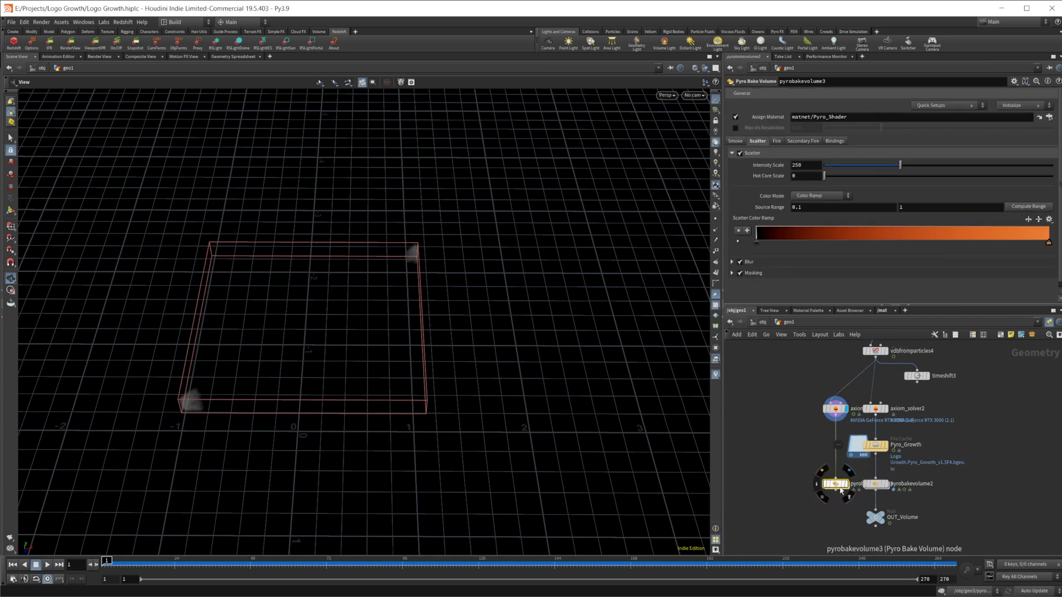
pyautogui.press('r')
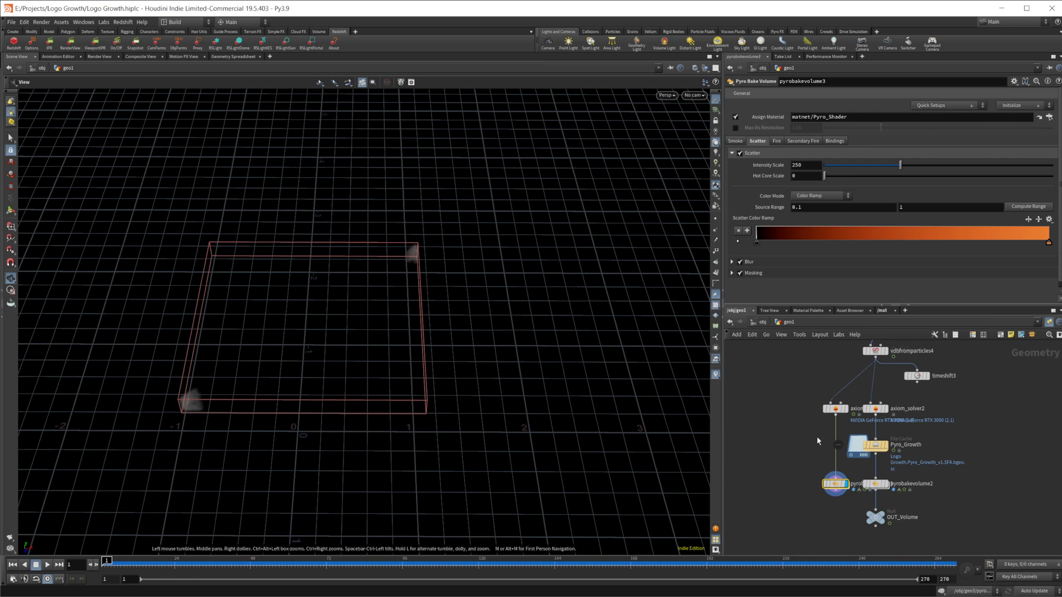
# Play the baked pyro simulation to frame 20 and return to frame 1.
pyautogui.click(48, 568)
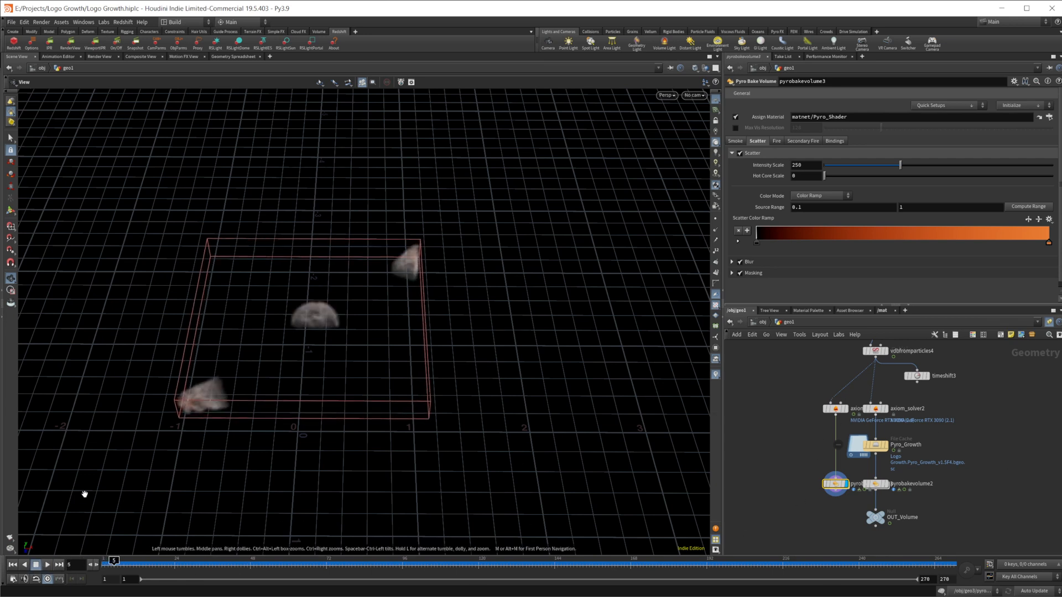
pyautogui.click(46, 565)
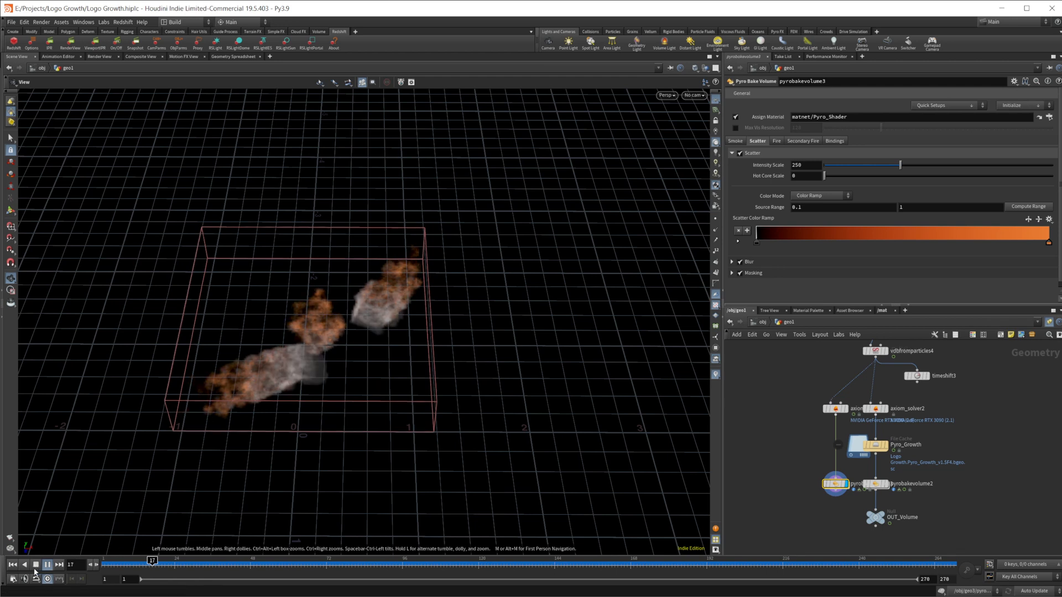
pyautogui.click(35, 566)
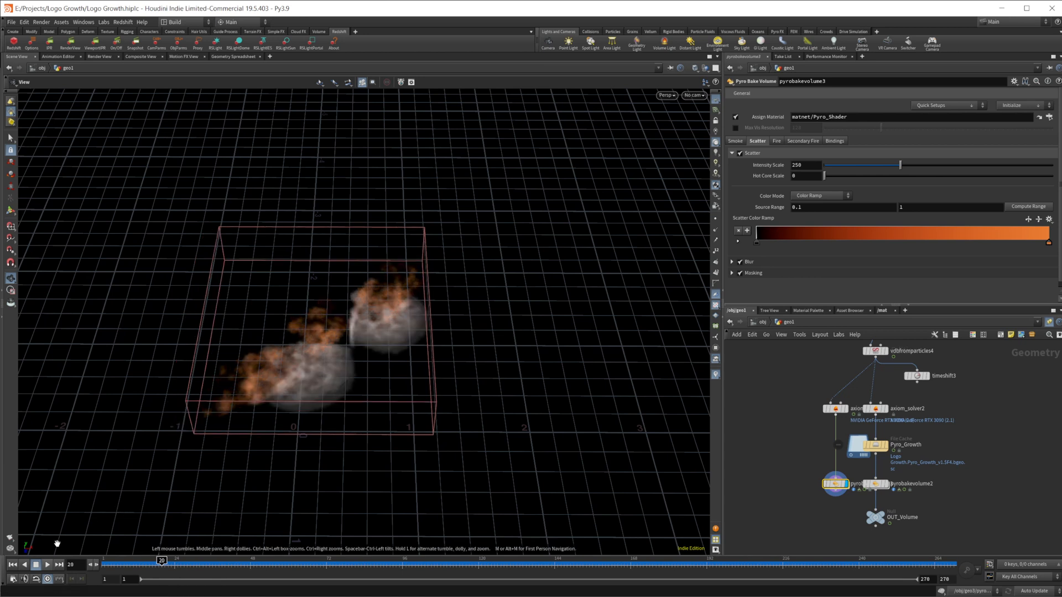
pyautogui.hotkey('ctrl', 'Up')
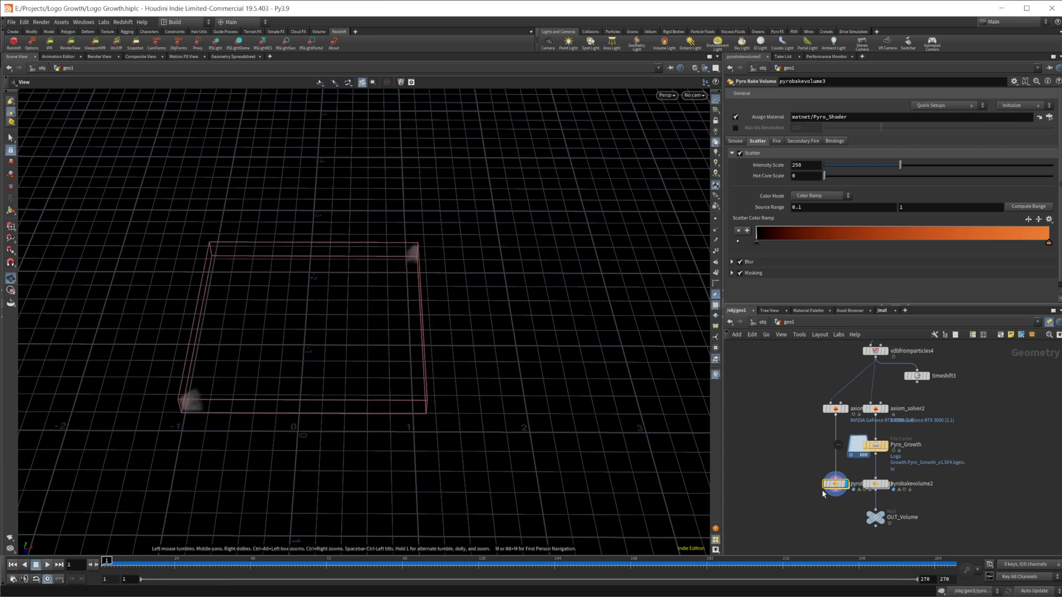
# Set the duplicated Axiom Solver's Division Size to 0.01.
pyautogui.scroll(1, 816, 443)
pyautogui.moveTo(811, 427); pyautogui.dragTo(791, 442, button='middle')
pyautogui.click(805, 435)
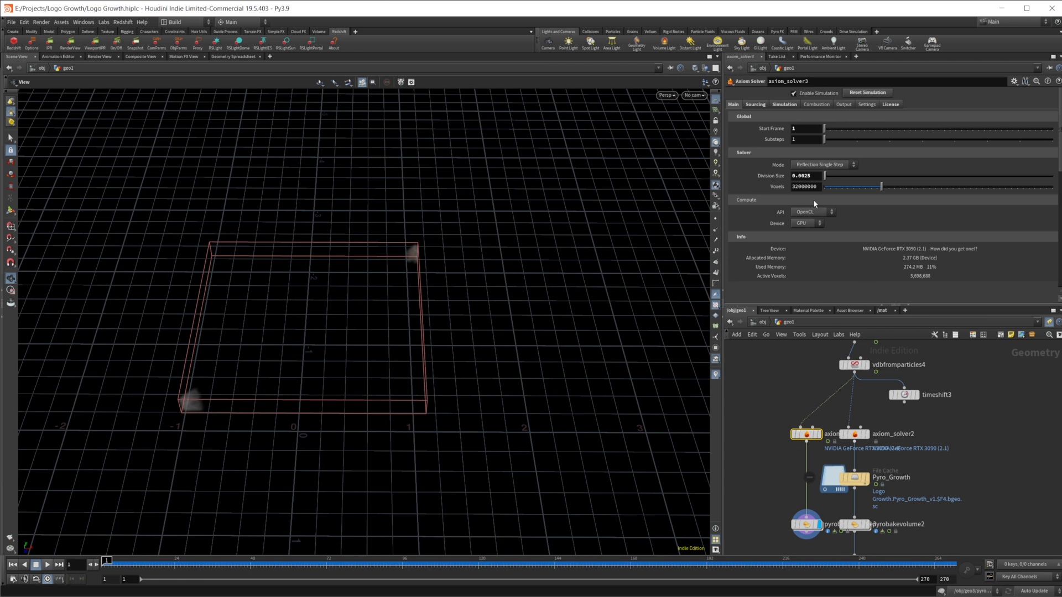
pyautogui.click(812, 176)
pyautogui.press('BackSpace')
pyautogui.write('1')
pyautogui.press('Return')
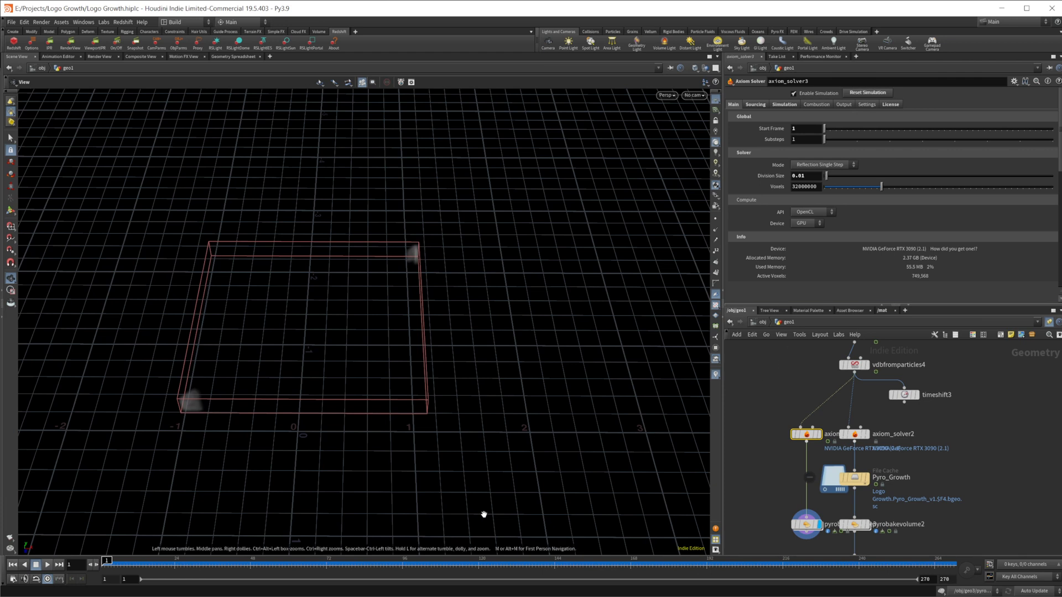
# Play the coarser simulation to frame 42, and display the duplicated Axiom Solver at frame 1.
pyautogui.click(48, 564)
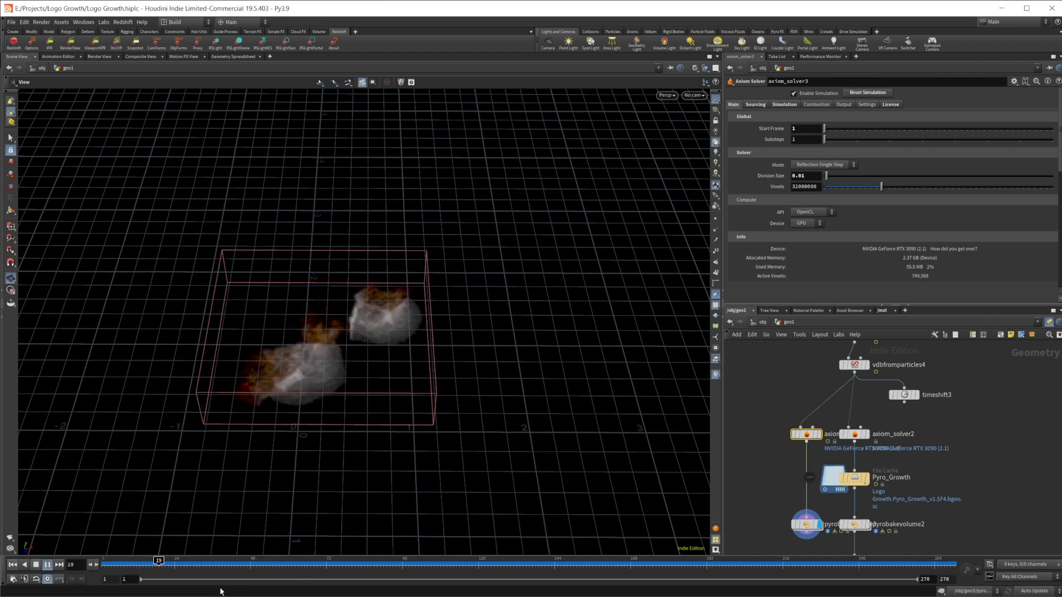
pyautogui.click(36, 566)
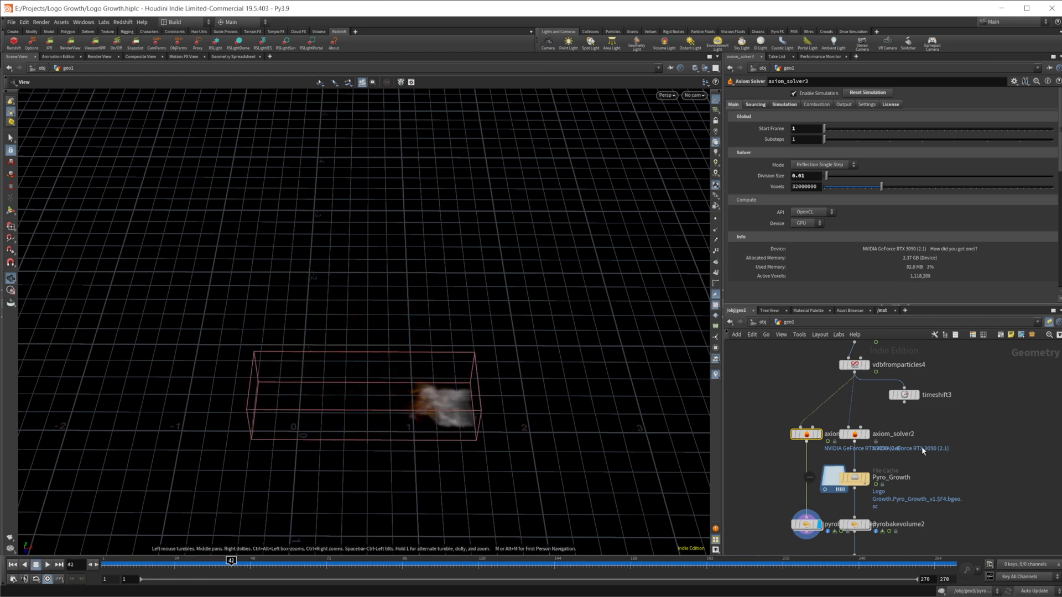
pyautogui.click(817, 434)
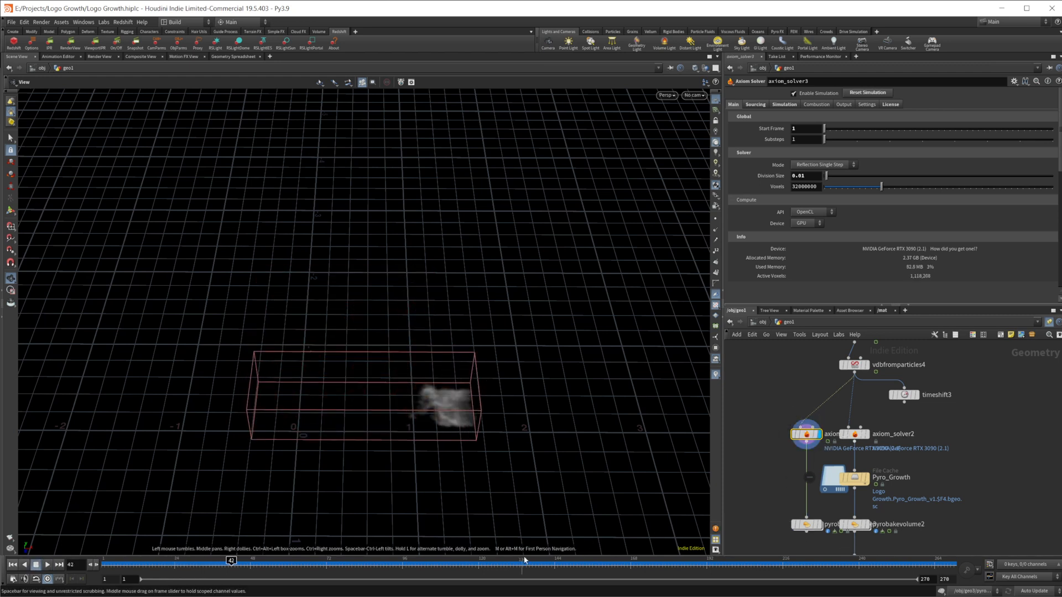
pyautogui.click(12, 564)
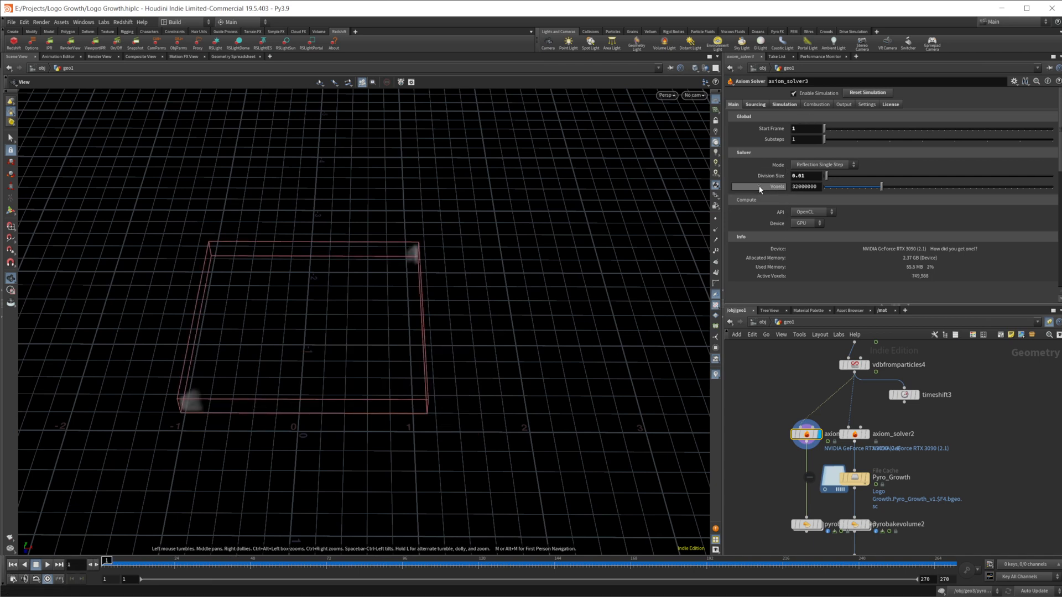
# Show the duplicated solver's Simulation settings, play the smoke to frame 33, and return to frame 1.
pyautogui.click(805, 176)
pyautogui.click(764, 106)
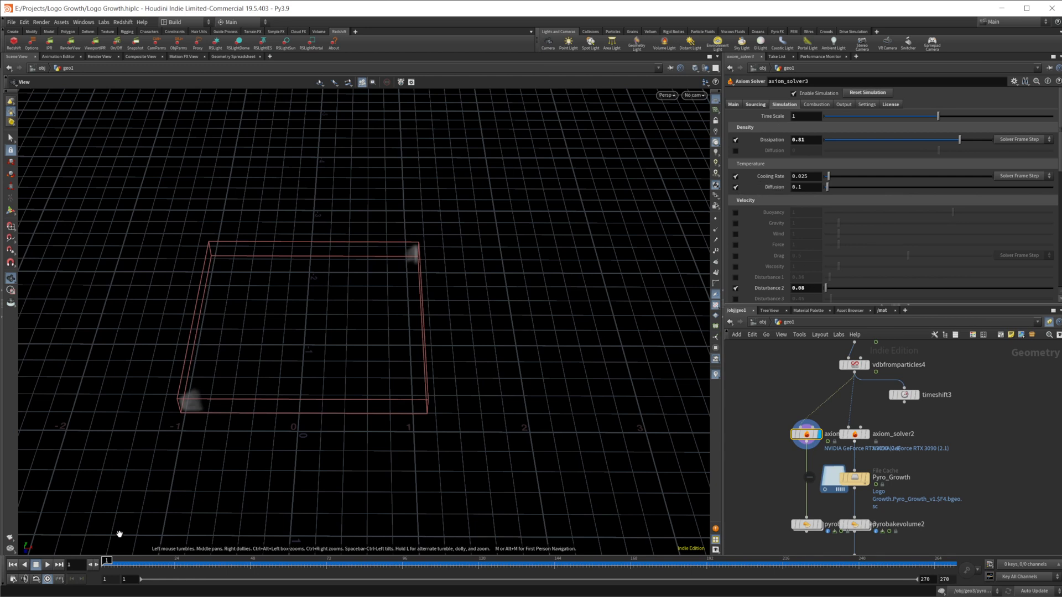
pyautogui.click(47, 565)
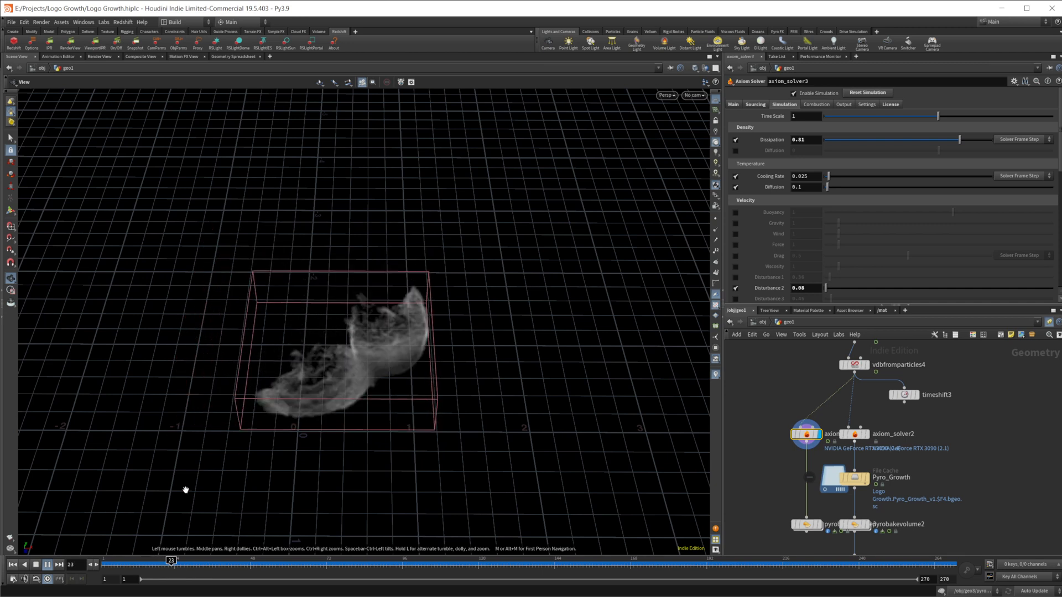
pyautogui.click(36, 566)
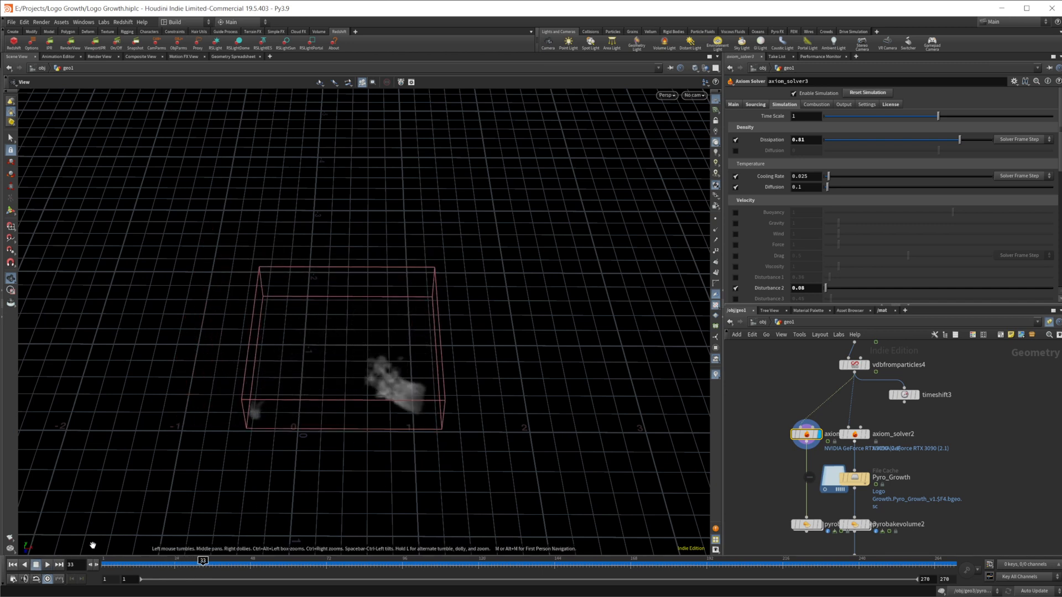
pyautogui.click(13, 566)
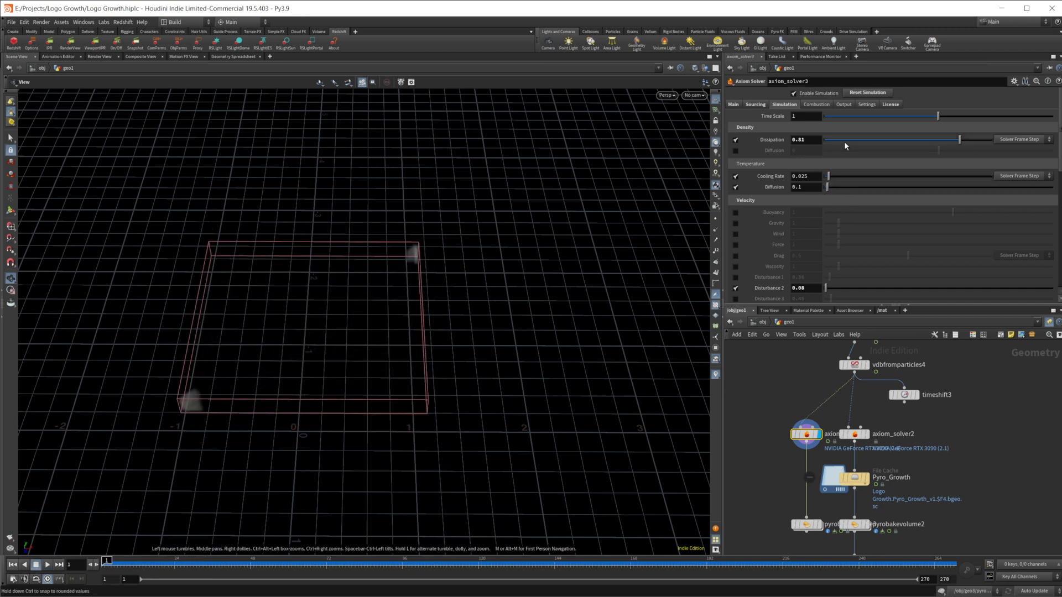
# Try a density Dissipation of 0, play the simulation to frame 35, and return to frame 1.
pyautogui.moveTo(845, 141); pyautogui.dragTo(818, 142)
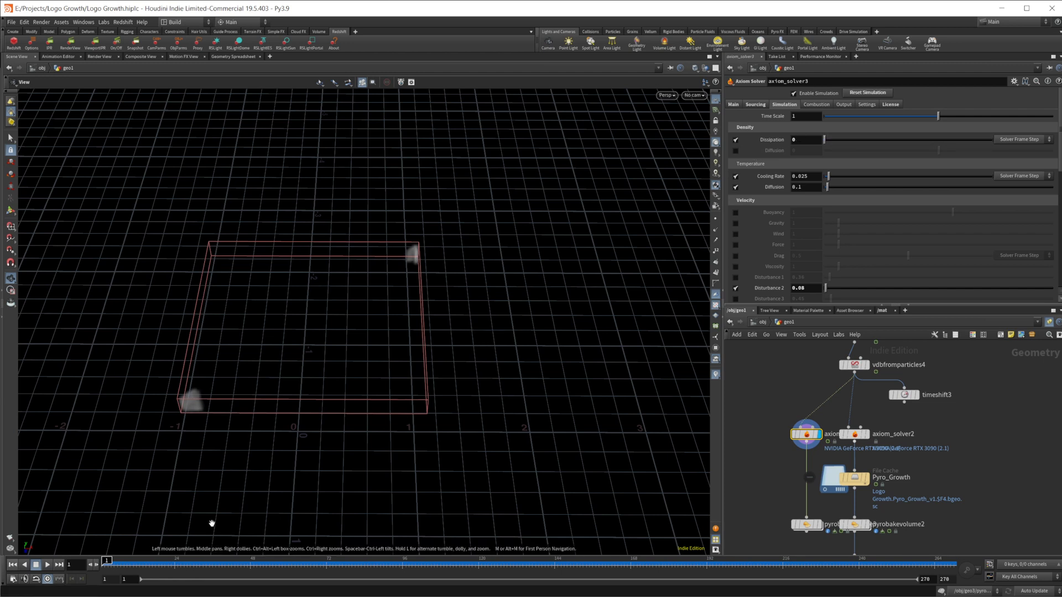
pyautogui.click(47, 565)
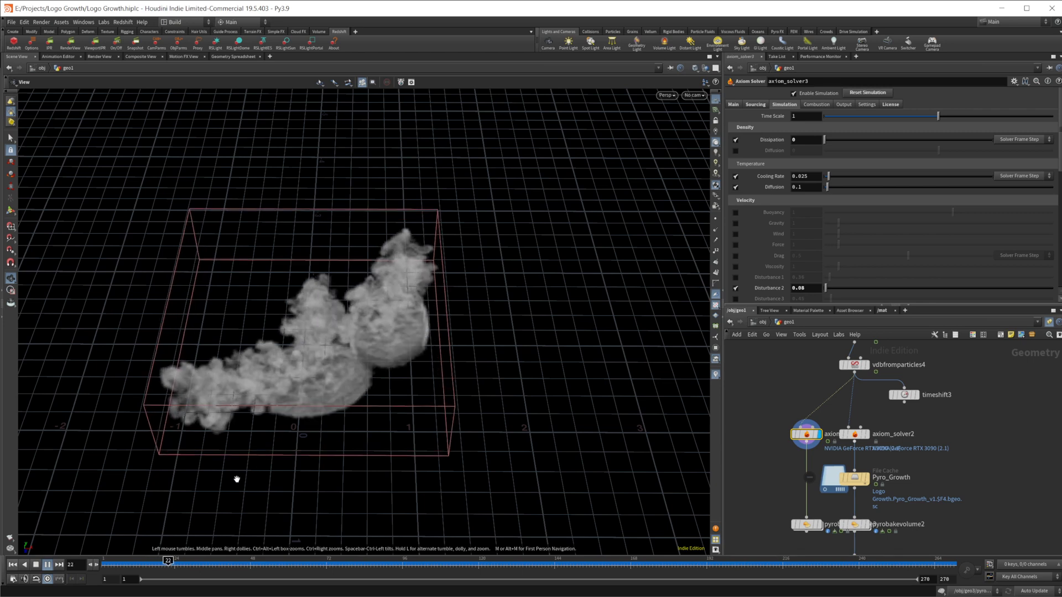
pyautogui.click(38, 565)
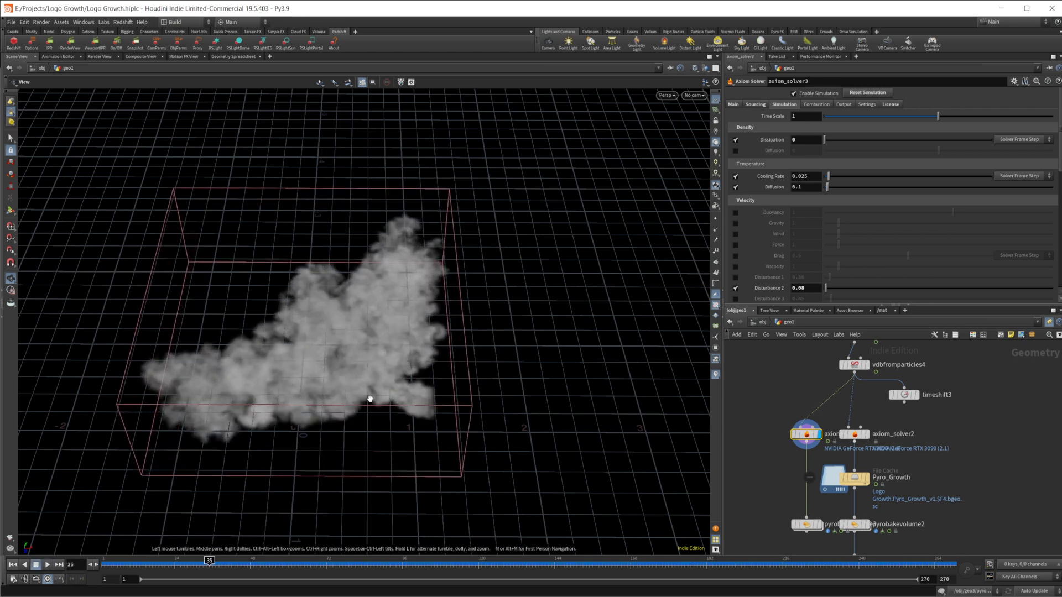
pyautogui.click(13, 565)
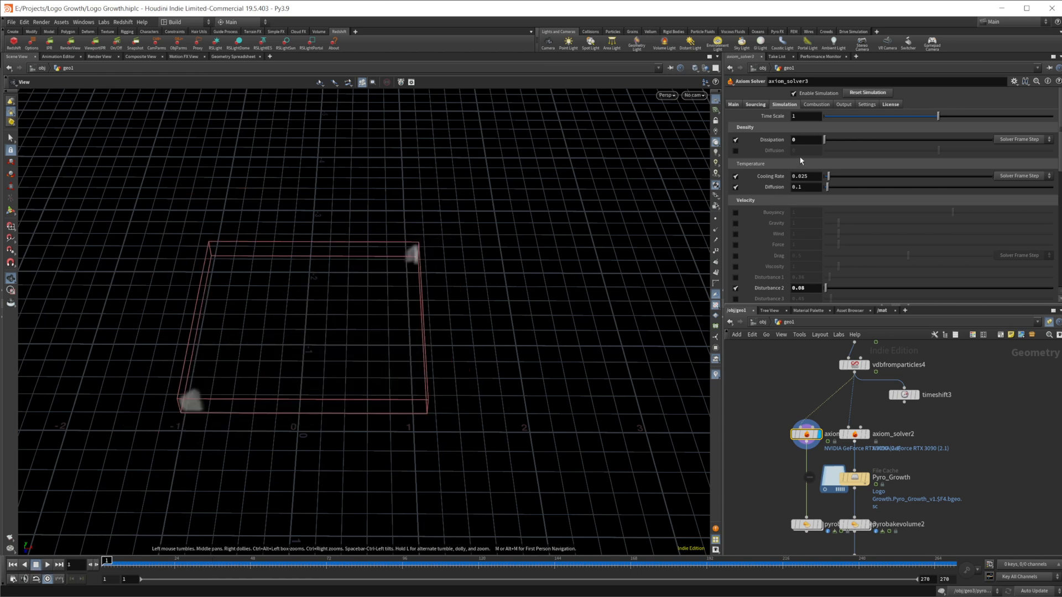
# Set the density Dissipation of the duplicated Axiom Solver to 0.81.
pyautogui.click(804, 139)
pyautogui.write('.01')
pyautogui.press('Return')
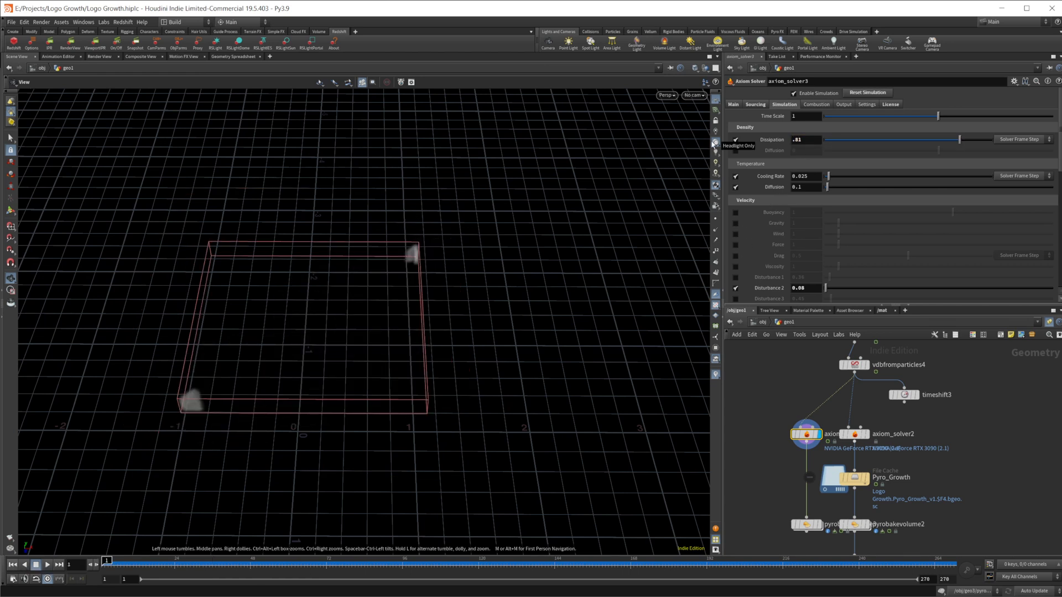
# Disable Disturbance 2, Turbulence 2 and Turbulence 3 in the duplicated solver's velocity settings, leaving Turbulence 1 enabled.
pyautogui.scroll(-5, 771, 249)
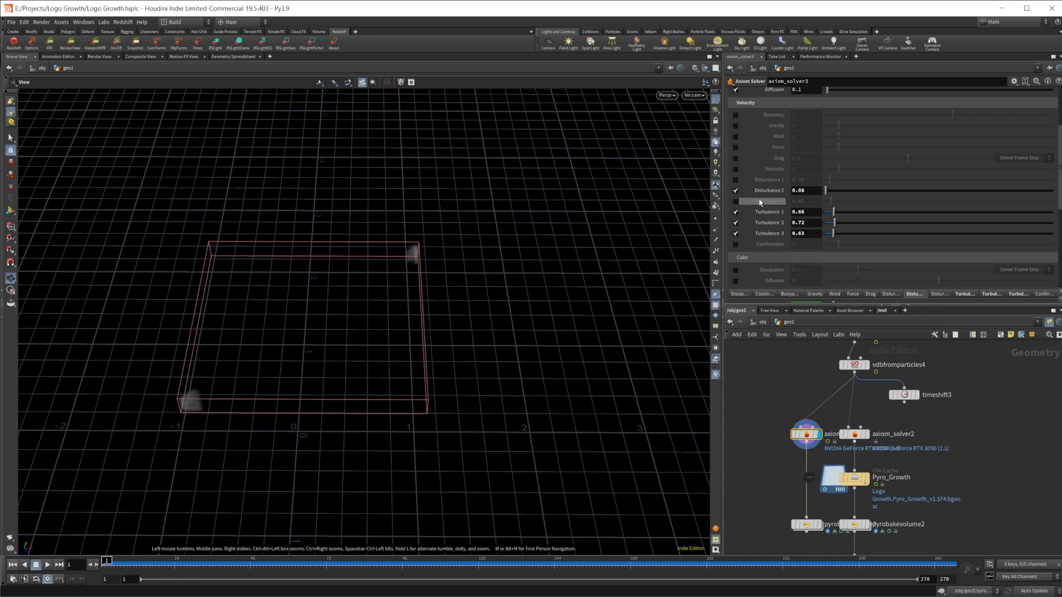
pyautogui.click(736, 190)
pyautogui.click(736, 223)
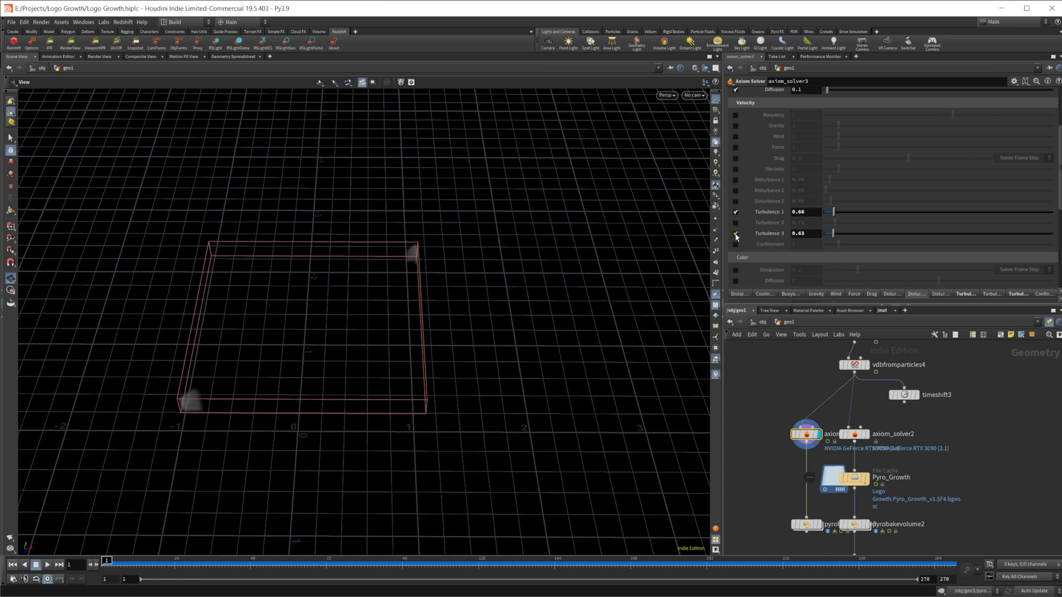
pyautogui.click(735, 233)
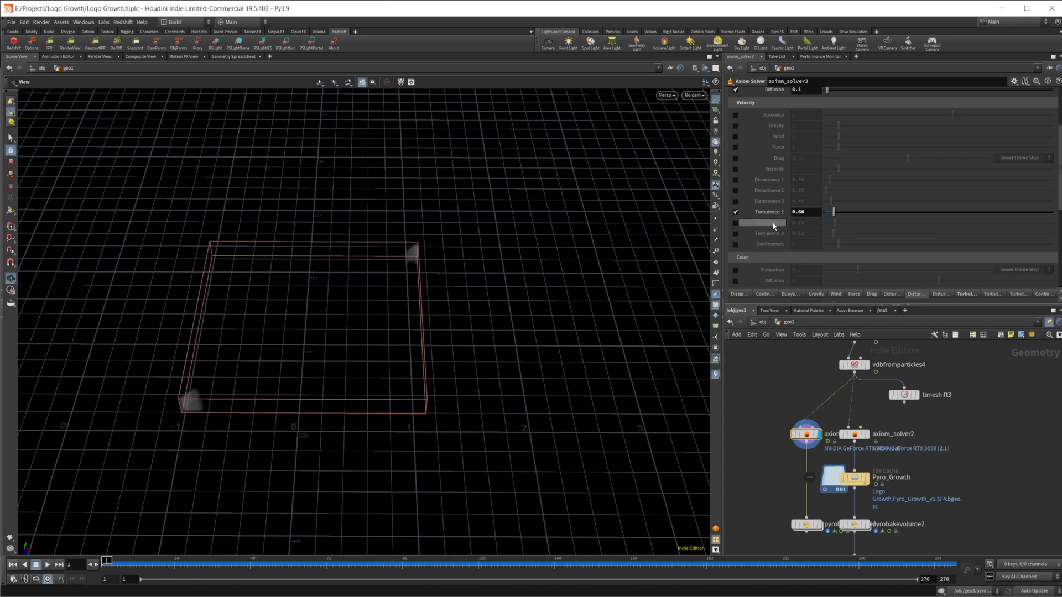
pyautogui.scroll(-2, 774, 225)
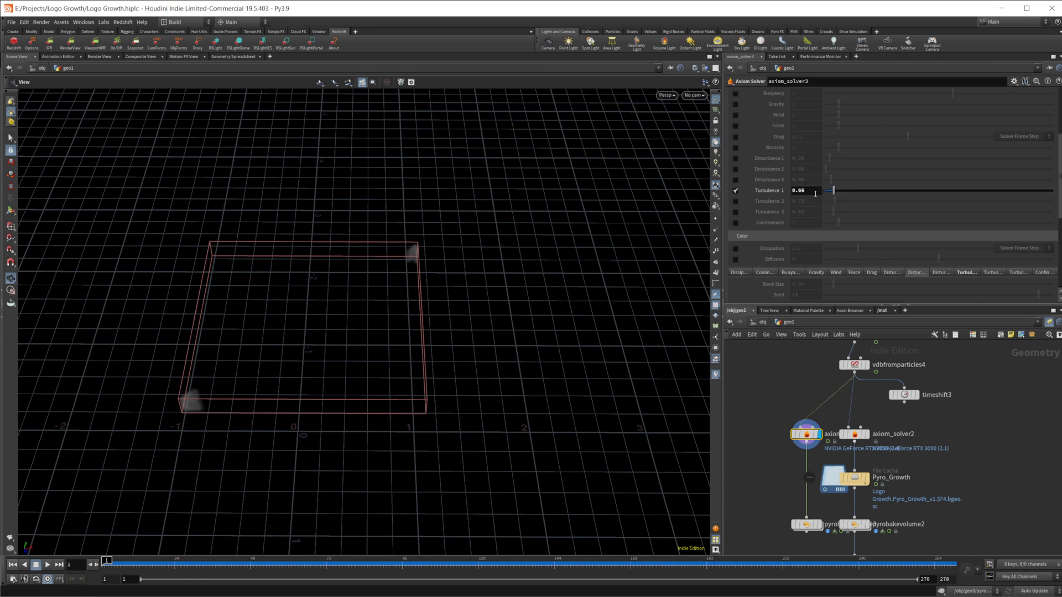
# Test the smoke with Turbulence 1 disabled, playing to frame 56 and returning to frame 1, and enable Turbulence 1 again.
pyautogui.doubleClick(806, 192)
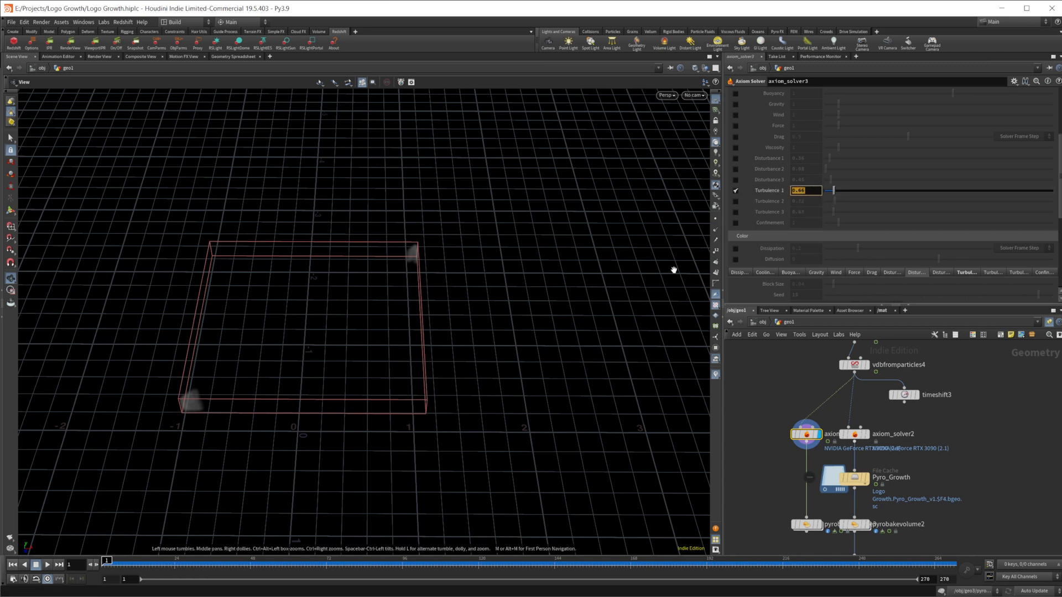
pyautogui.click(734, 191)
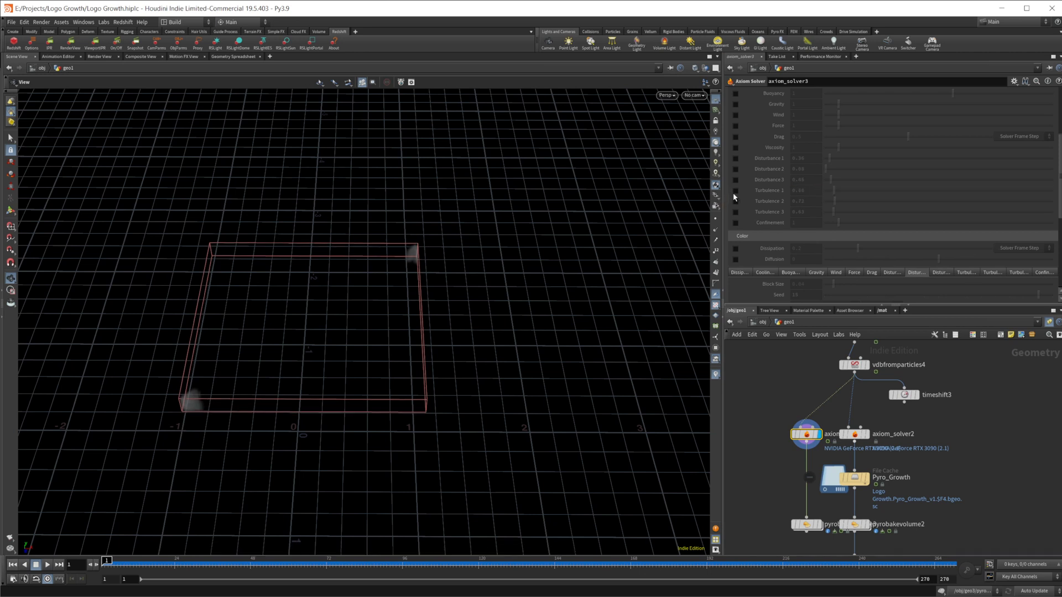
pyautogui.press('Up')
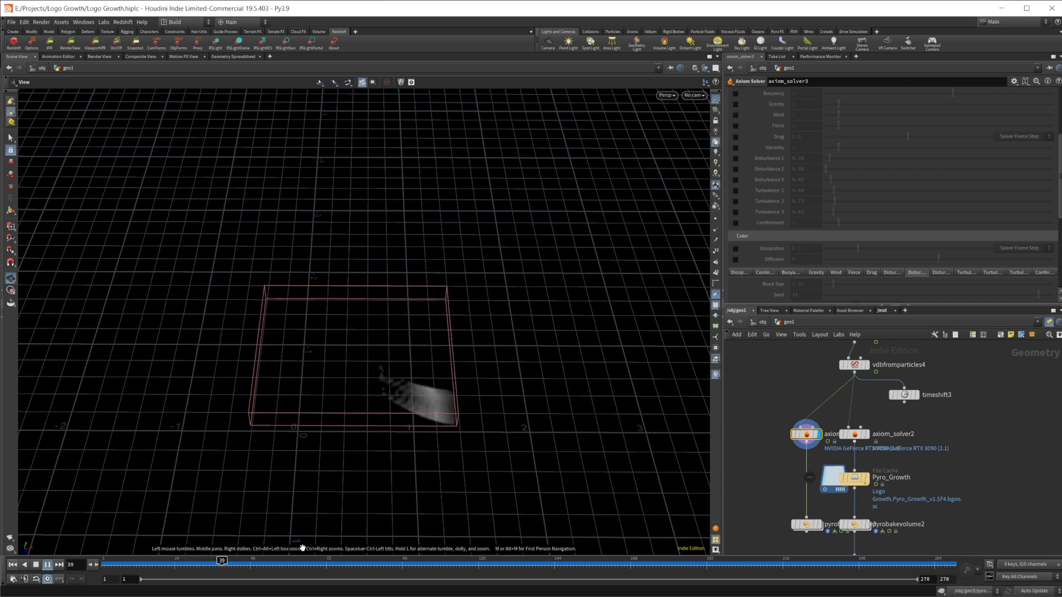
pyautogui.click(35, 565)
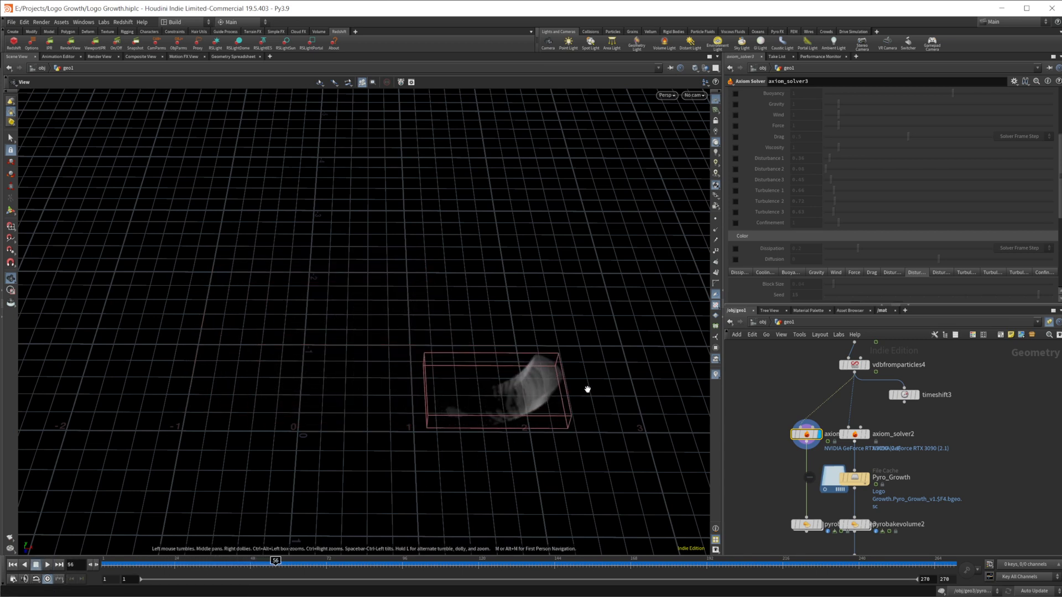
pyautogui.click(13, 565)
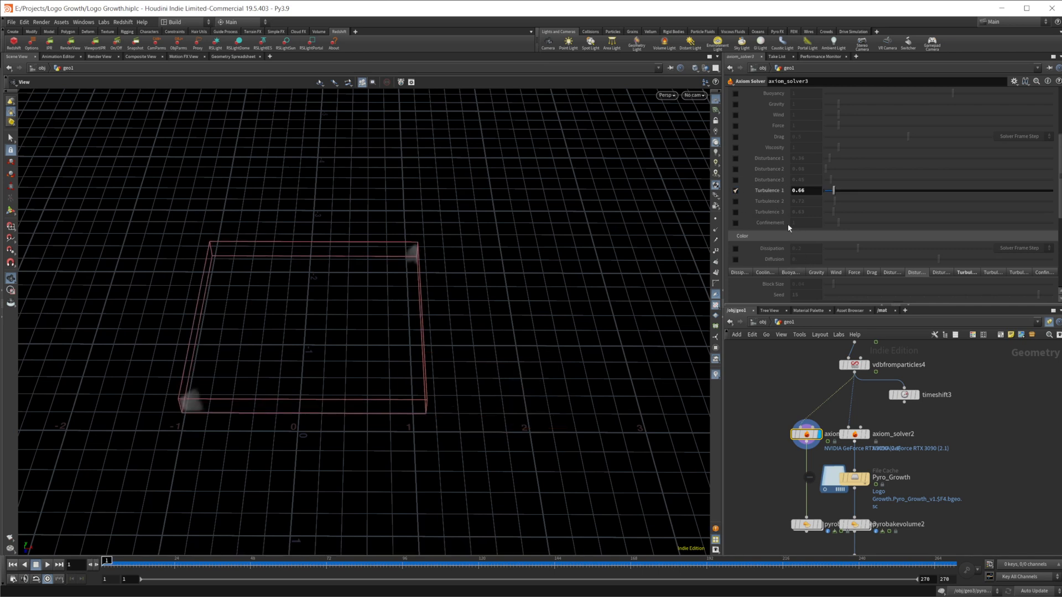
# Show the settings of Turbulence 1, play the smoke with it enabled to frame 63, and return to frame 1.
pyautogui.scroll(-2, 757, 224)
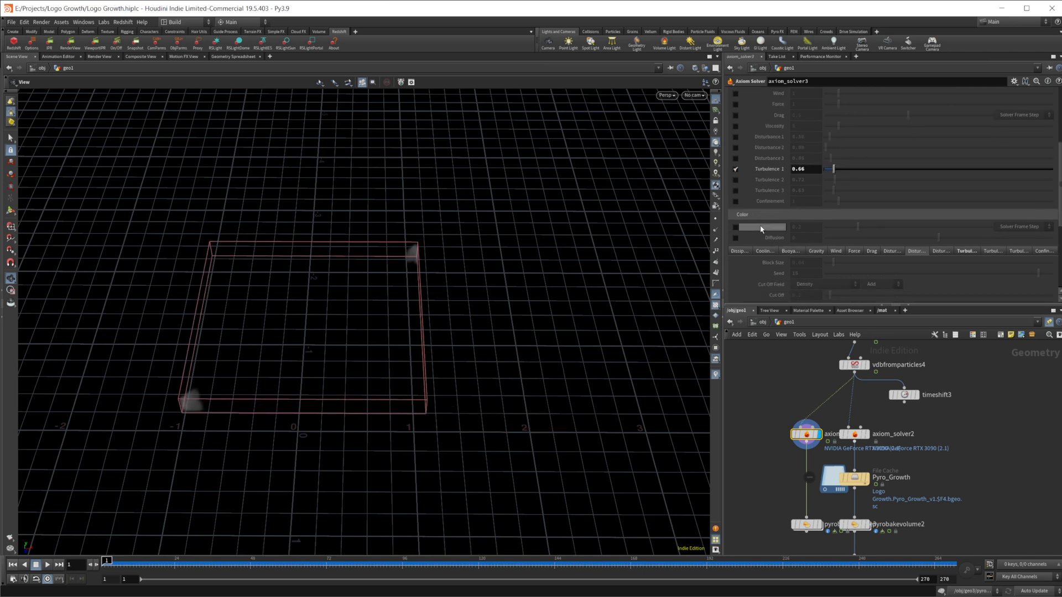
pyautogui.click(968, 241)
pyautogui.scroll(-4, 762, 277)
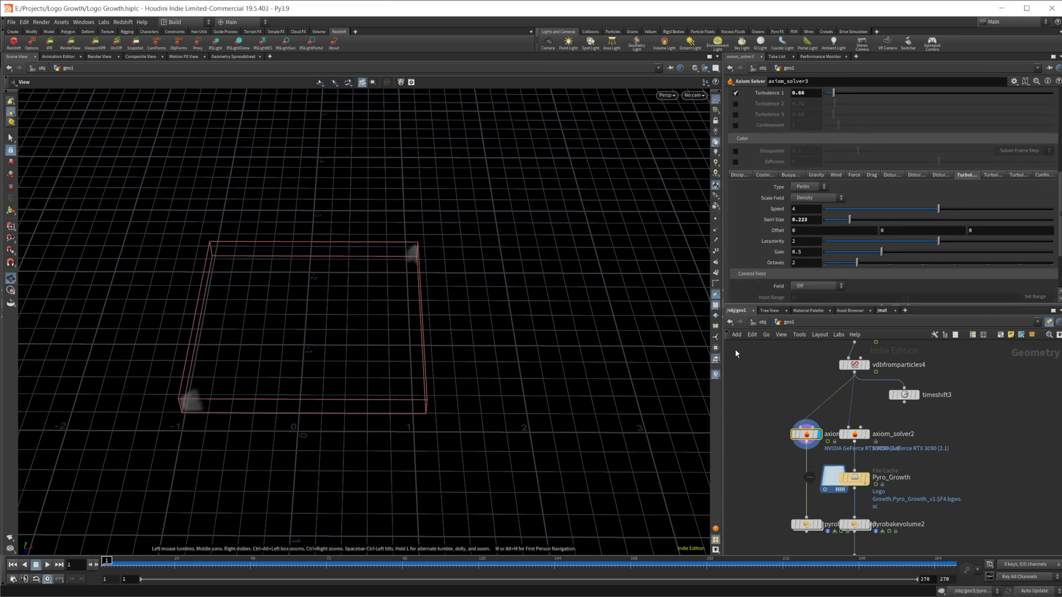
pyautogui.click(47, 565)
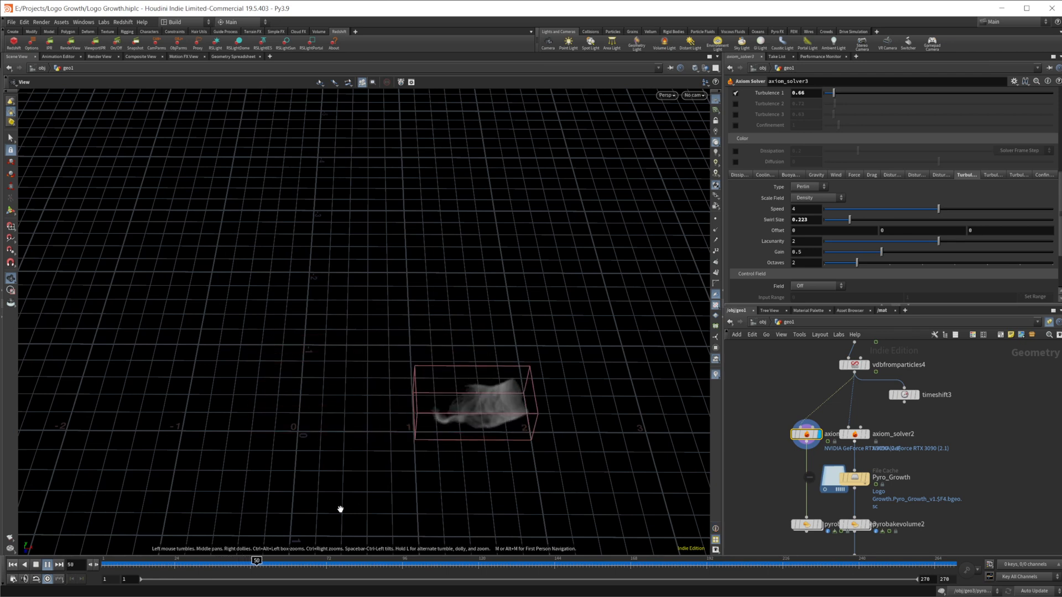
pyautogui.click(47, 565)
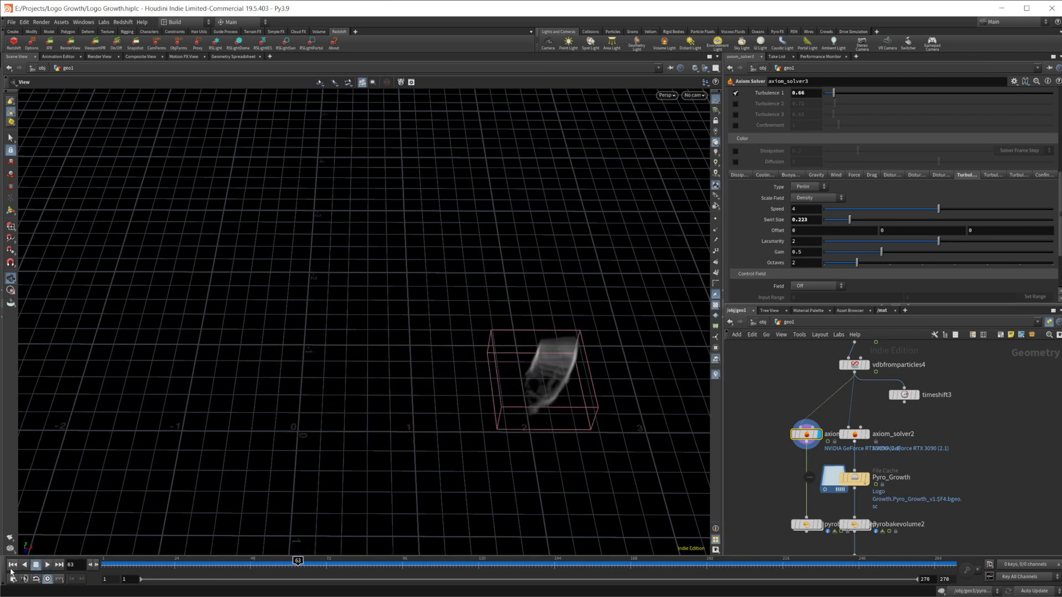
pyautogui.click(12, 565)
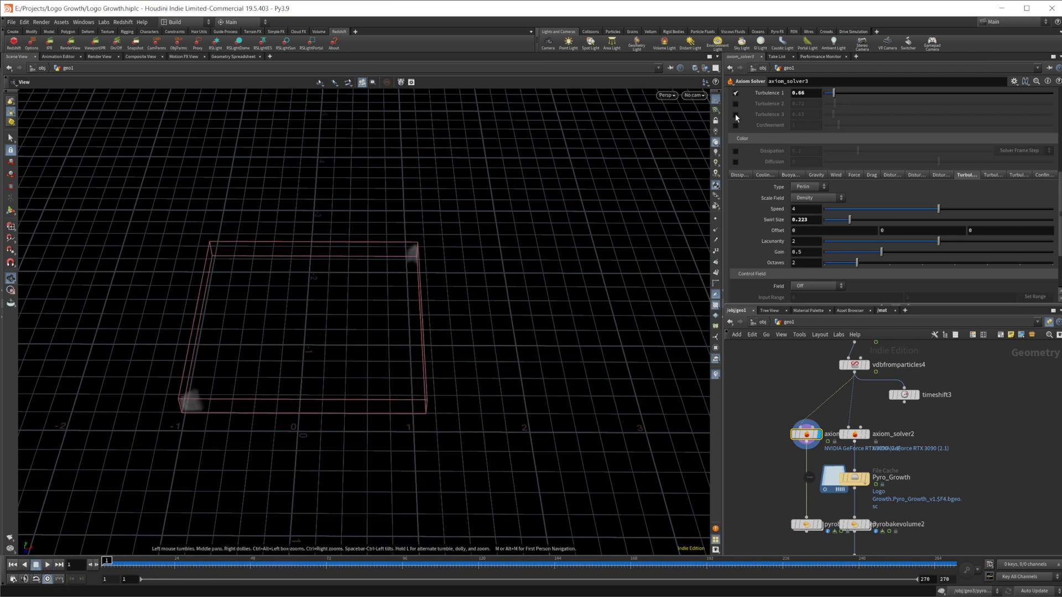
# Enable Turbulence 2 and show its settings, playing the simulation to about frame 57 and returning to frame 1.
pyautogui.click(992, 175)
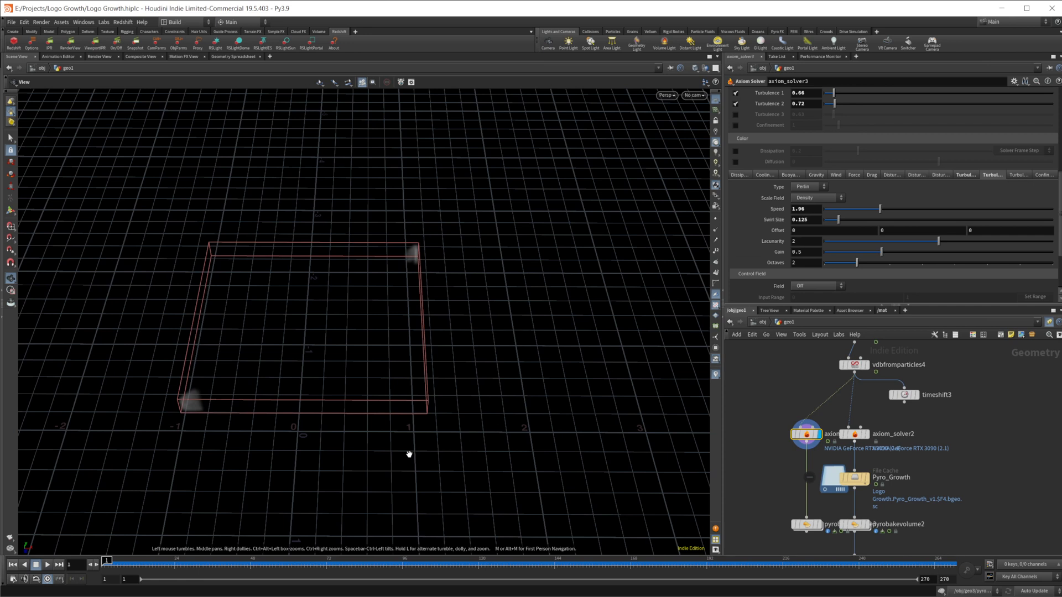
pyautogui.click(47, 565)
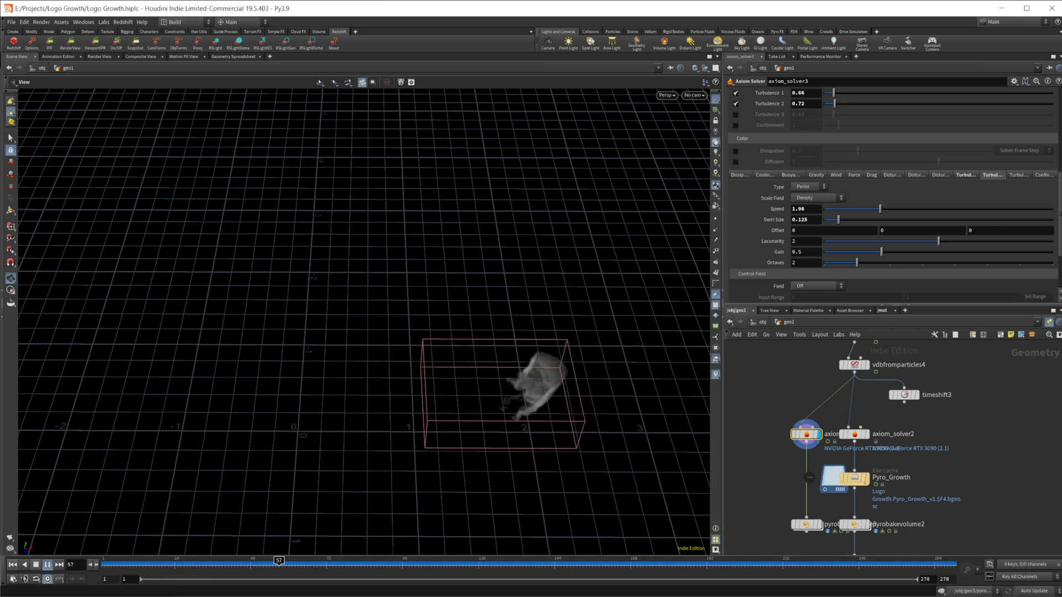
pyautogui.click(13, 565)
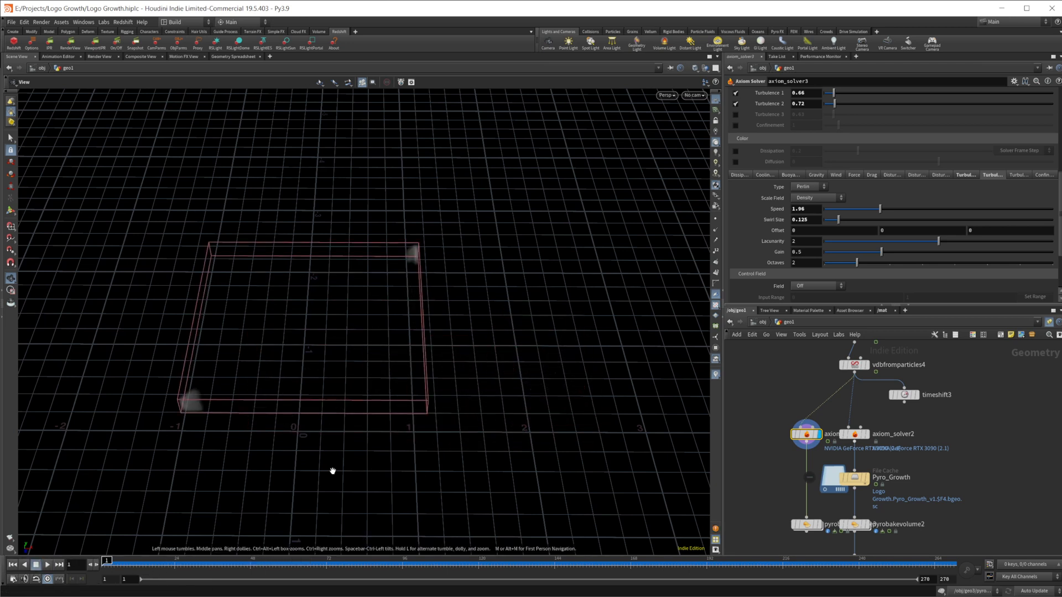
# Enable Turbulence 3, highlight its Swirl Size, and play the simulation before returning to frame 1.
pyautogui.click(735, 114)
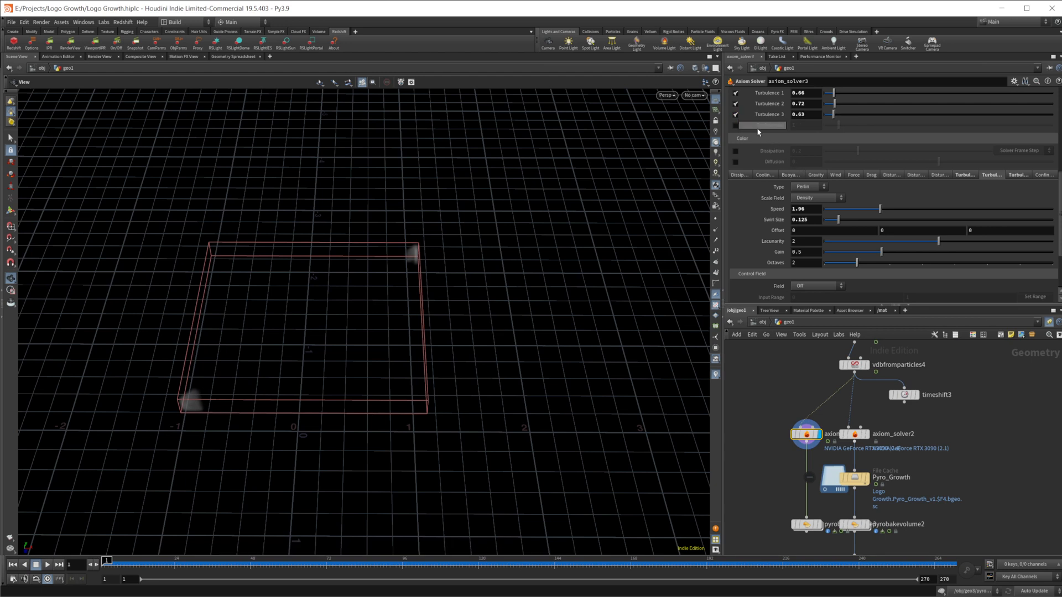
pyautogui.click(1019, 175)
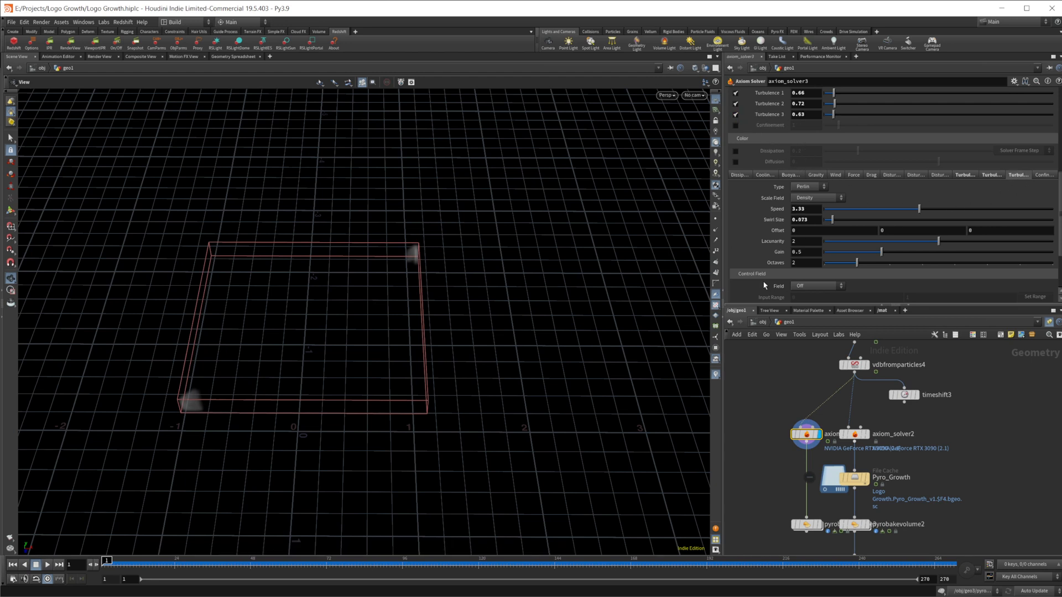
pyautogui.moveTo(815, 222); pyautogui.dragTo(708, 218)
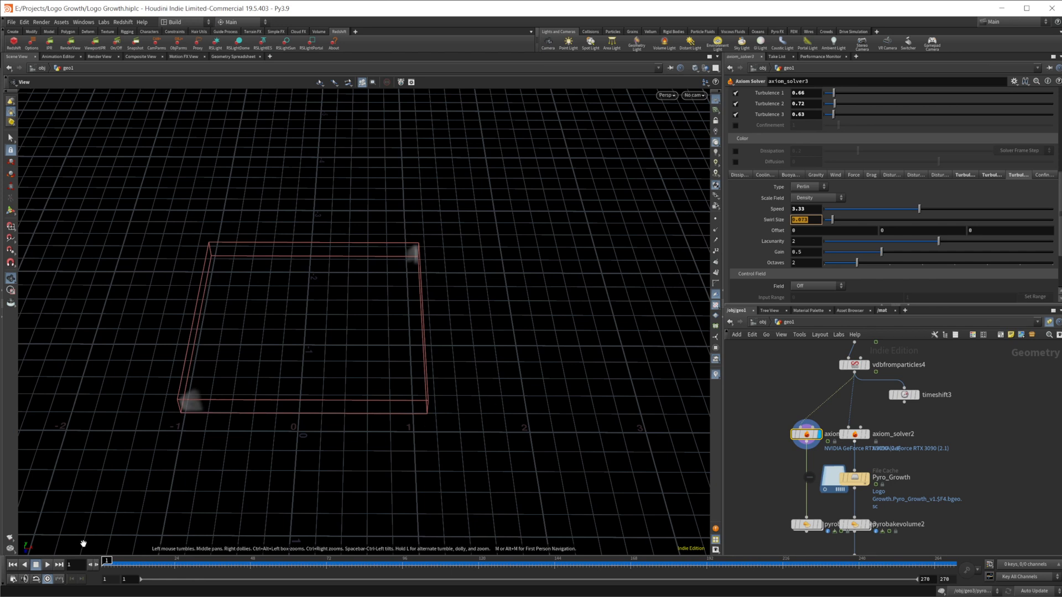
pyautogui.click(47, 565)
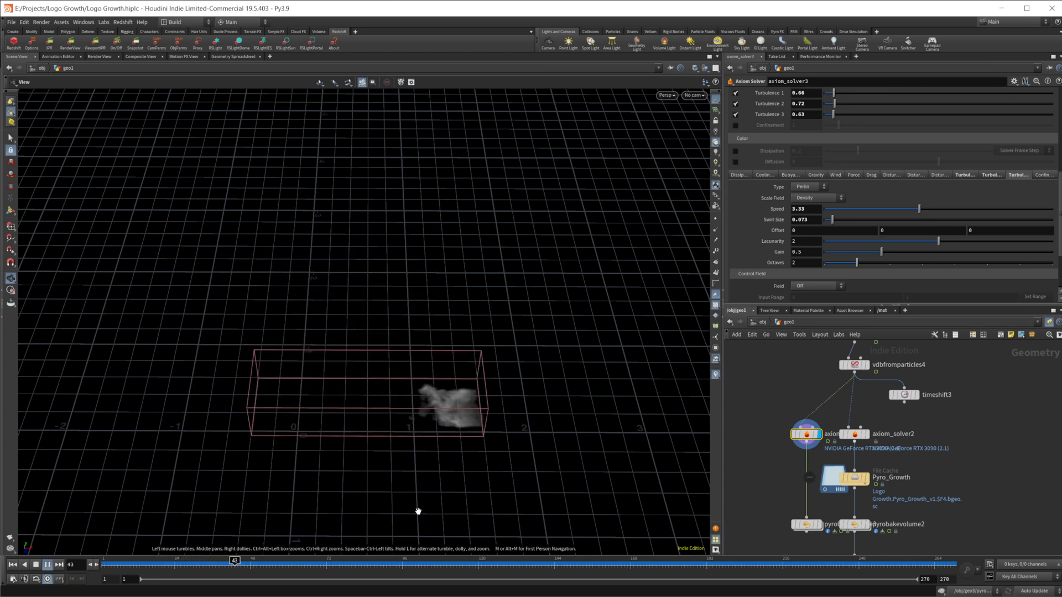
pyautogui.click(34, 566)
pyautogui.click(14, 565)
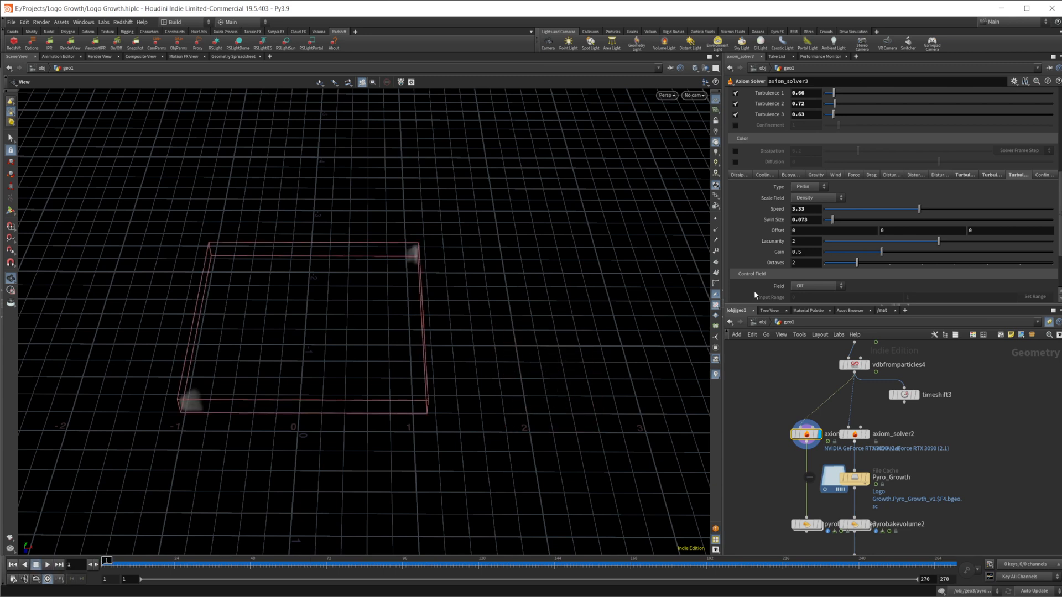
# Enable Disturbance 1 in the duplicated solver's velocity settings.
pyautogui.scroll(4, 790, 219)
pyautogui.scroll(1, 790, 218)
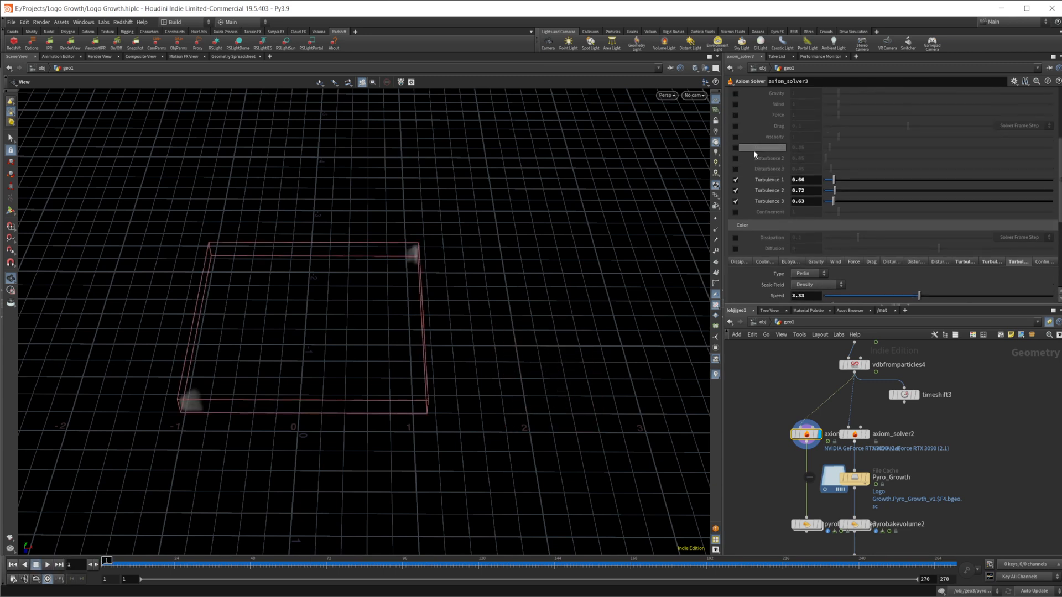
pyautogui.click(736, 148)
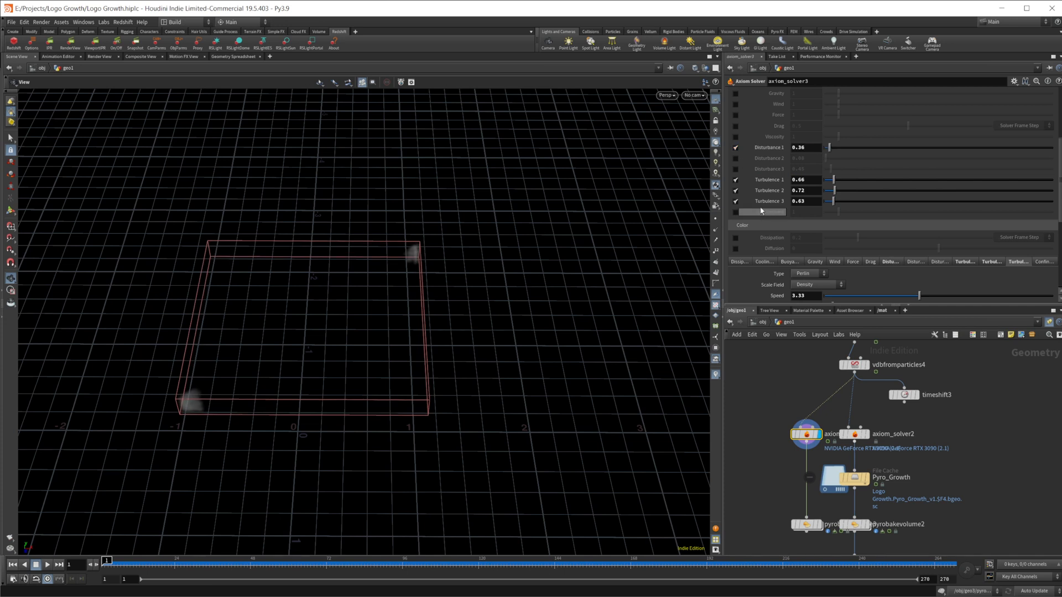
pyautogui.click(771, 147)
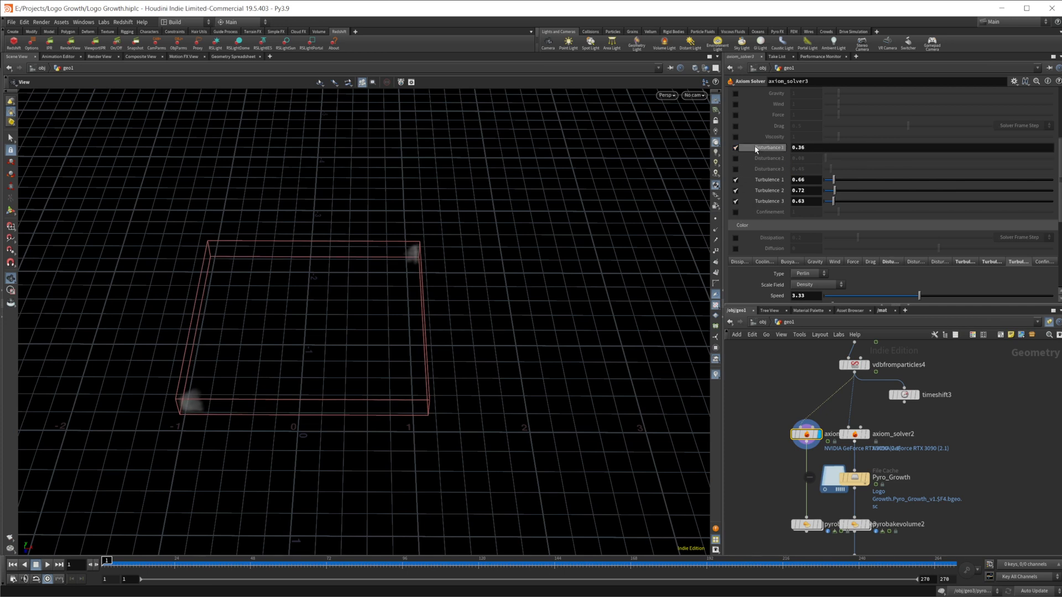
pyautogui.click(771, 148)
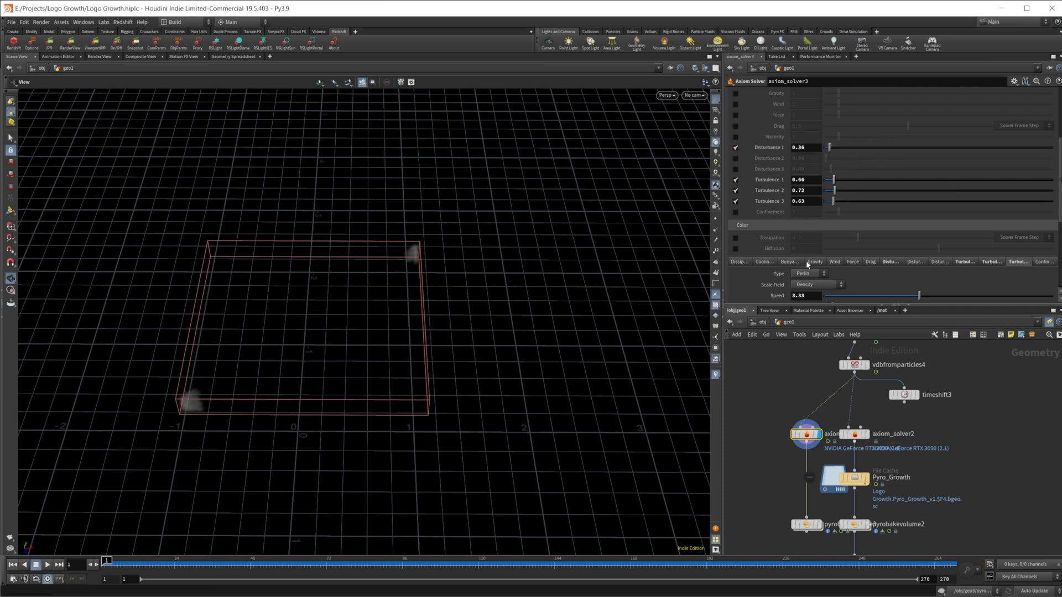
# Show the Disturbance 1 settings and view the expression behind its Block Size.
pyautogui.scroll(-1, 871, 274)
pyautogui.click(887, 254)
pyautogui.scroll(-3, 862, 300)
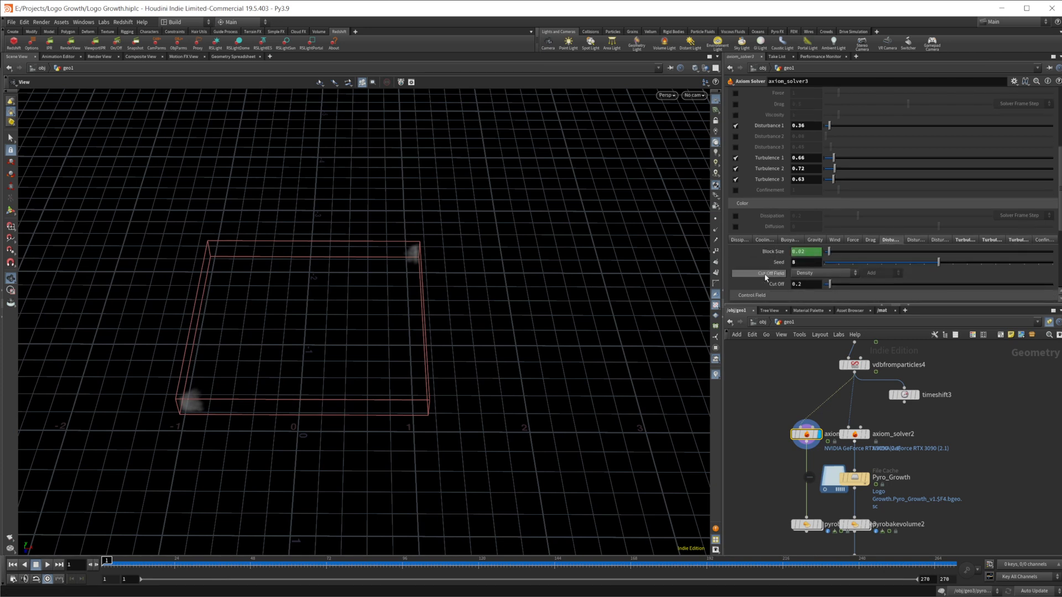
pyautogui.click(785, 231)
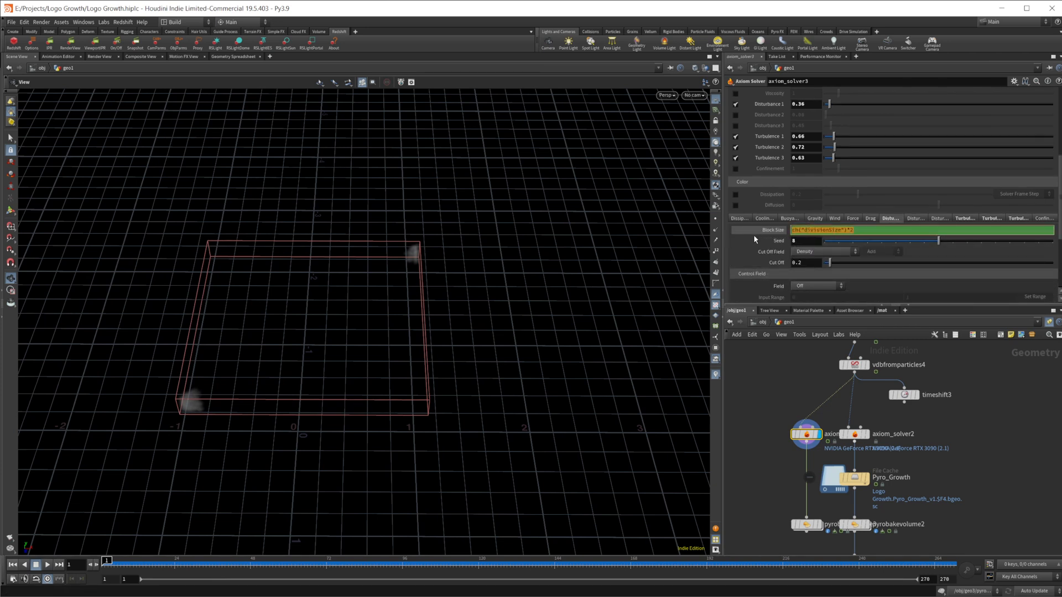
pyautogui.click(763, 231)
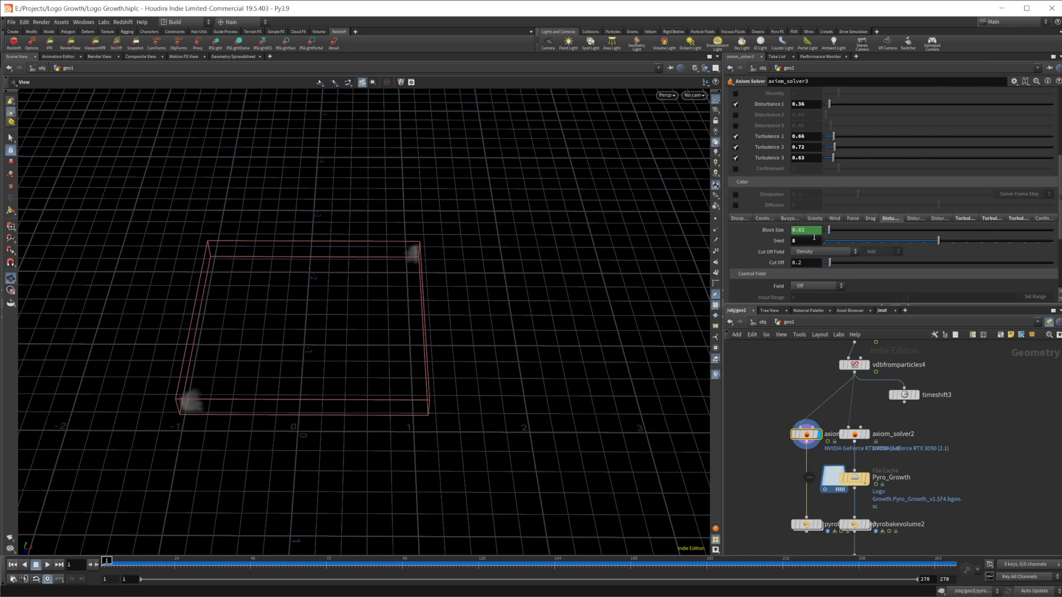
# Check the solver's main Division Size, and examine how the Disturbance 1 Block Size expression refers to it.
pyautogui.scroll(5, 785, 199)
pyautogui.scroll(1, 752, 122)
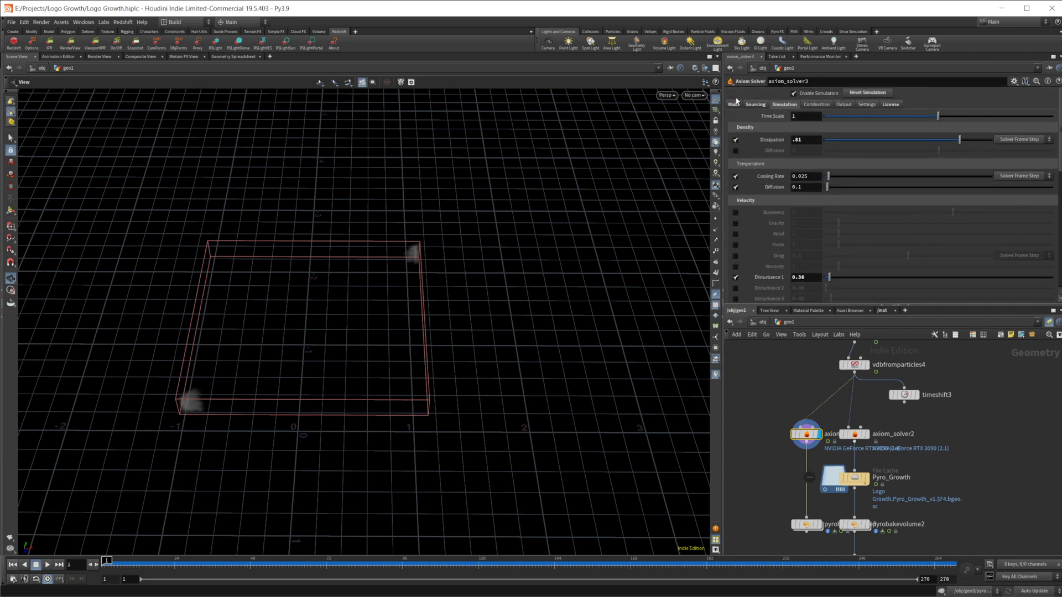
pyautogui.click(733, 104)
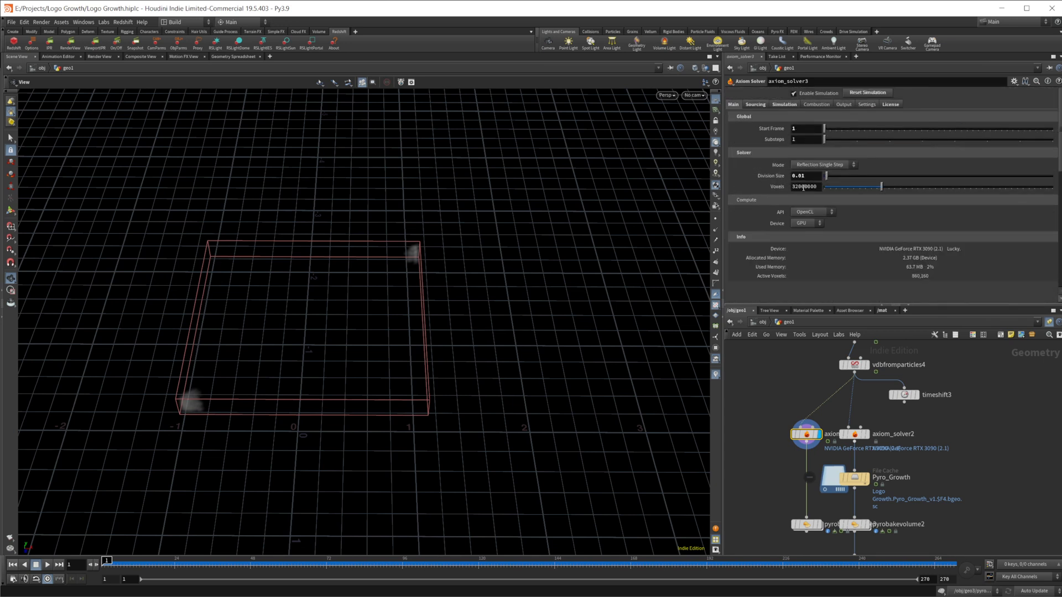
pyautogui.click(789, 108)
pyautogui.scroll(-6, 776, 264)
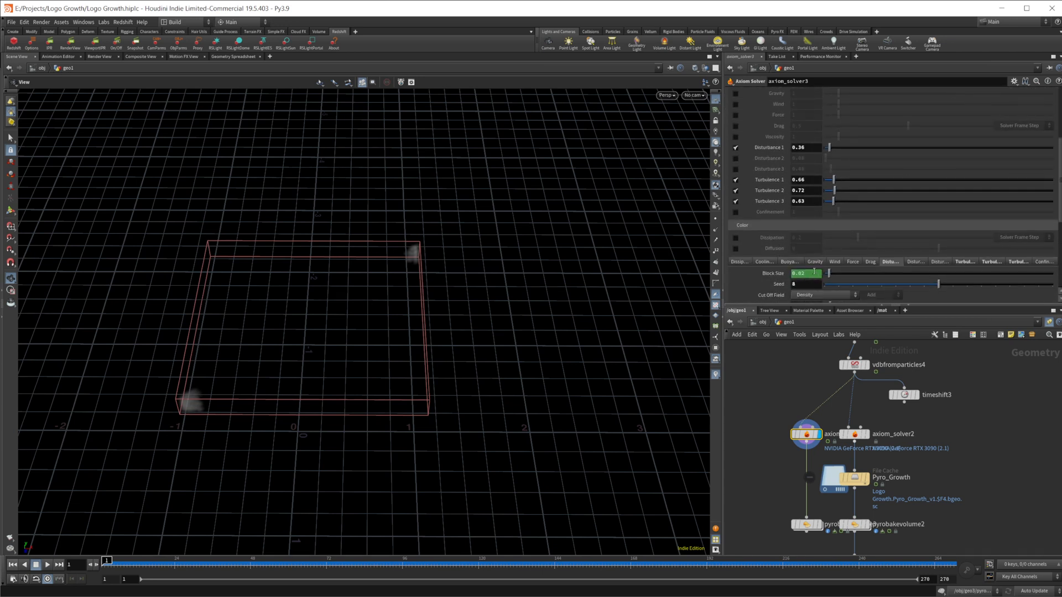
pyautogui.click(774, 273)
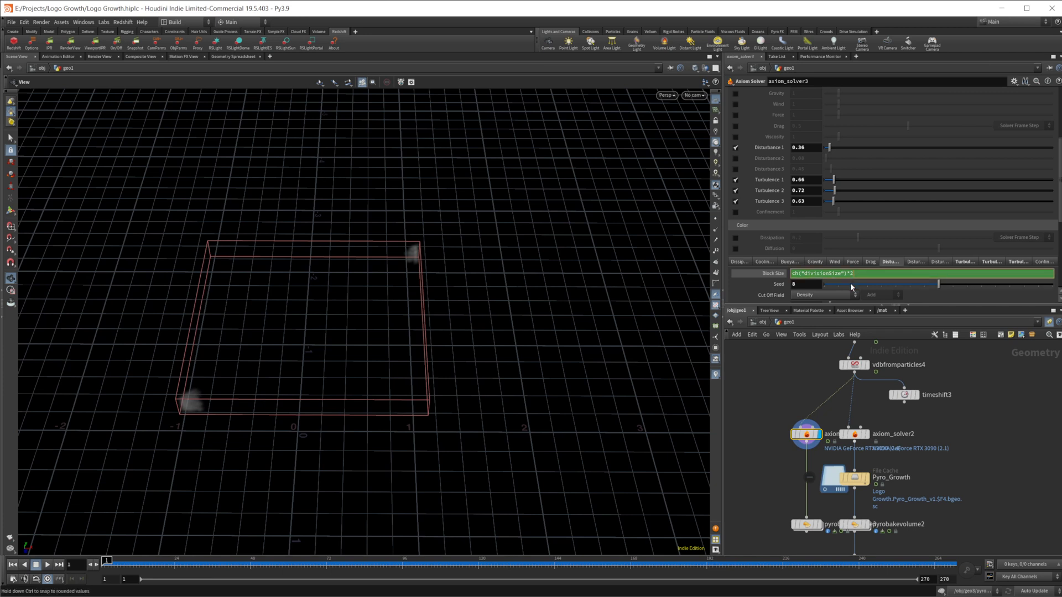
pyautogui.click(764, 276)
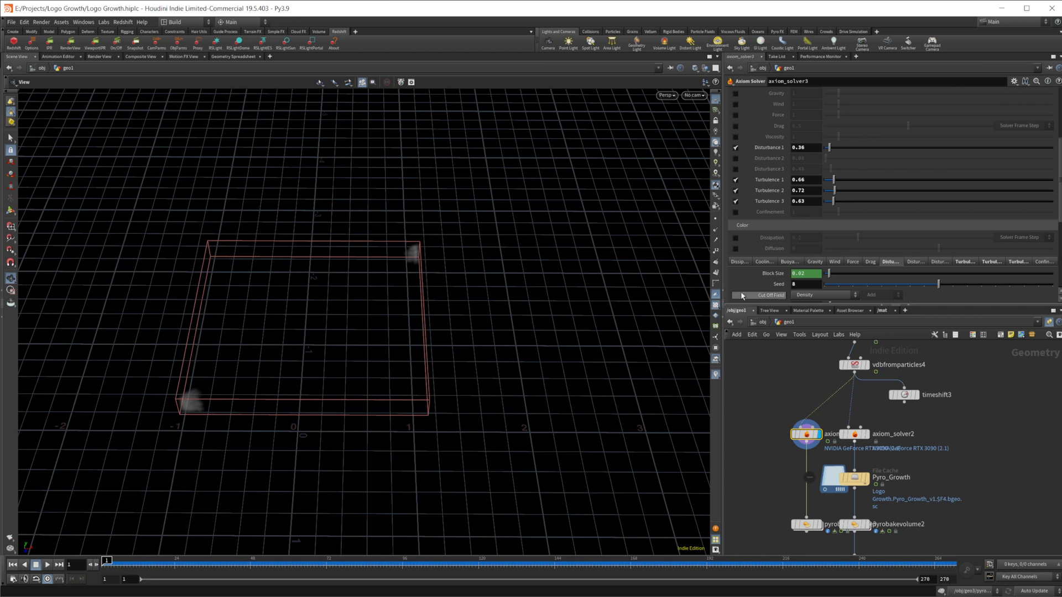
pyautogui.scroll(-2, 808, 275)
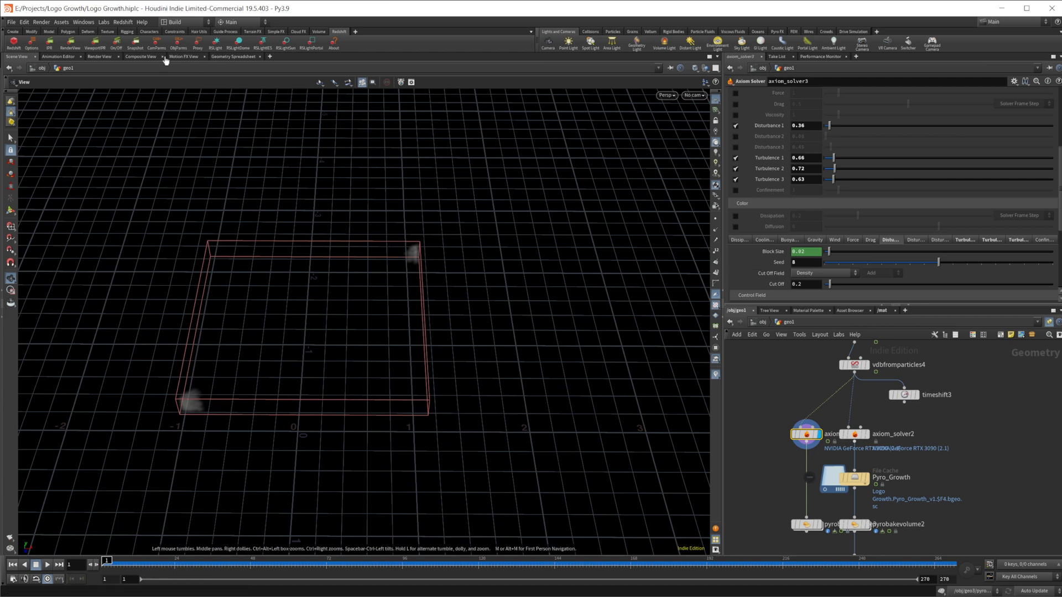
# Start a live render in the Redshift Render View, minimize its window, and go up to the object level of the scene.
pyautogui.click(81, 44)
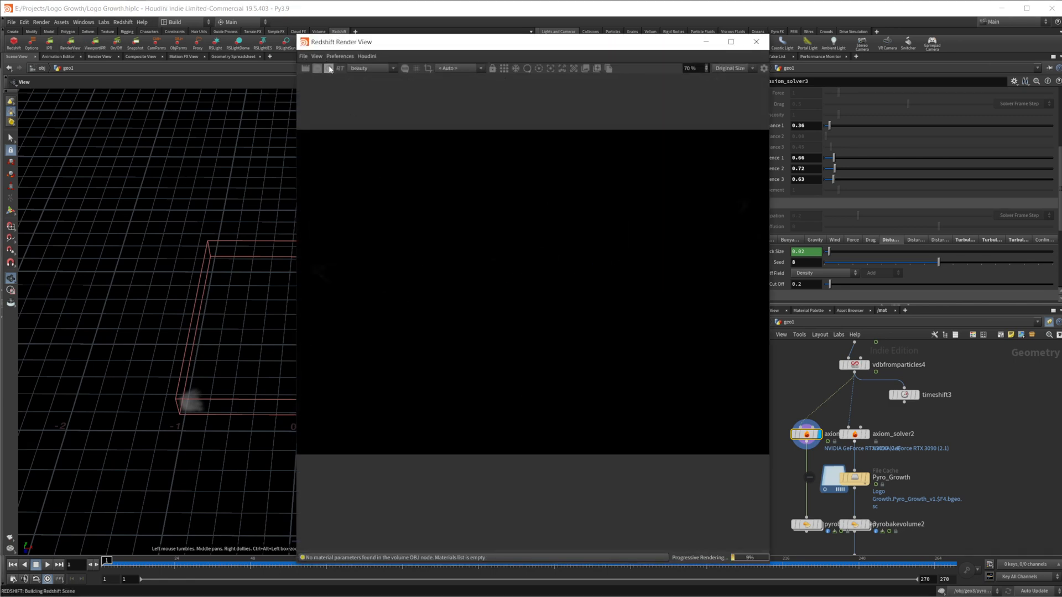
pyautogui.click(329, 68)
pyautogui.click(705, 42)
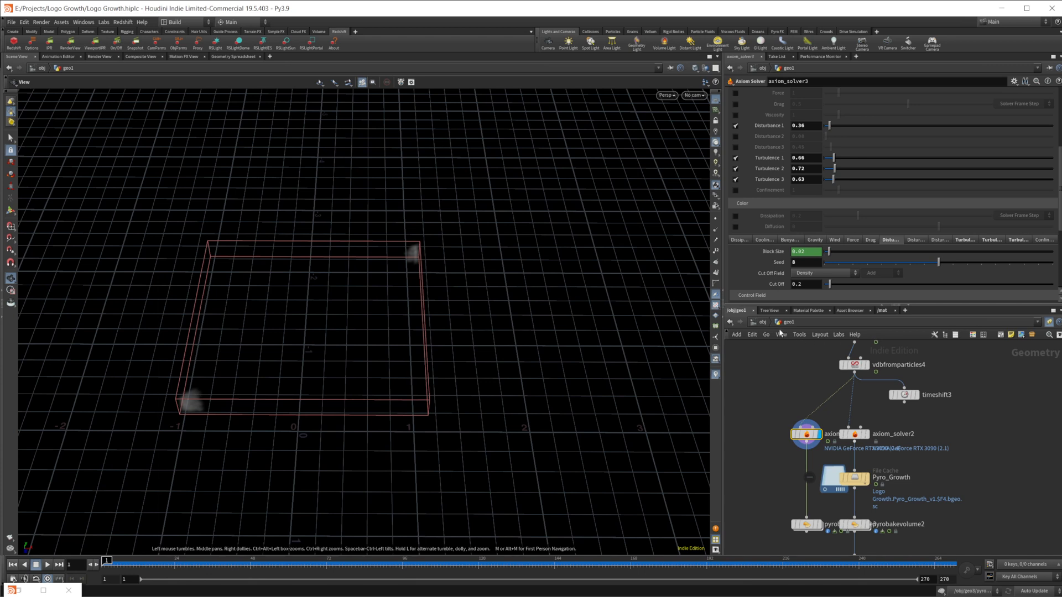
pyautogui.moveTo(781, 411)
pyautogui.mouseDown(button='middle')
pyautogui.moveTo(790, 349)
pyautogui.moveTo(794, 409)
pyautogui.mouseUp(button='middle')
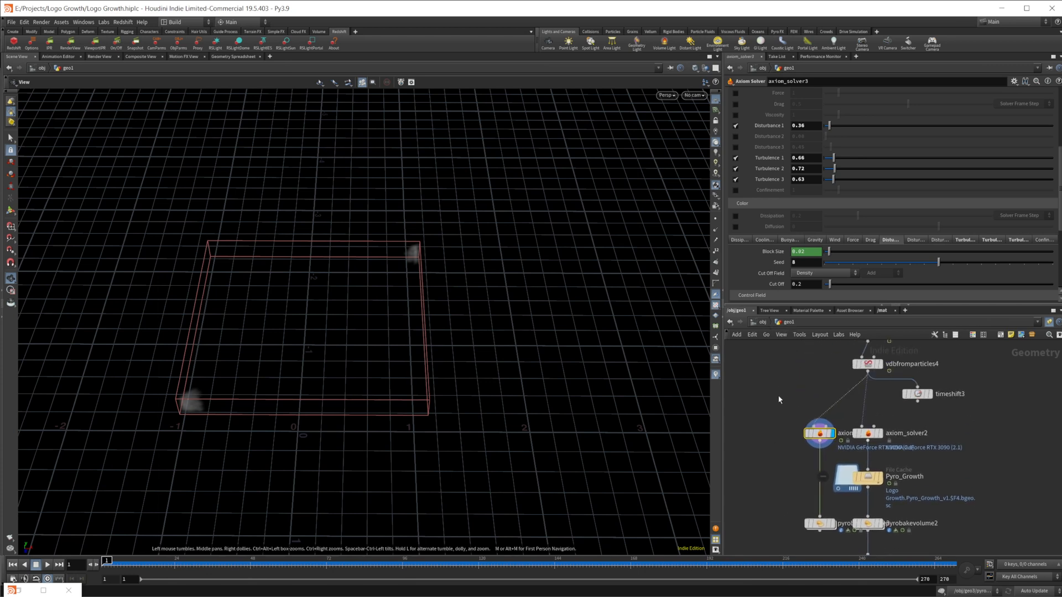
pyautogui.click(762, 323)
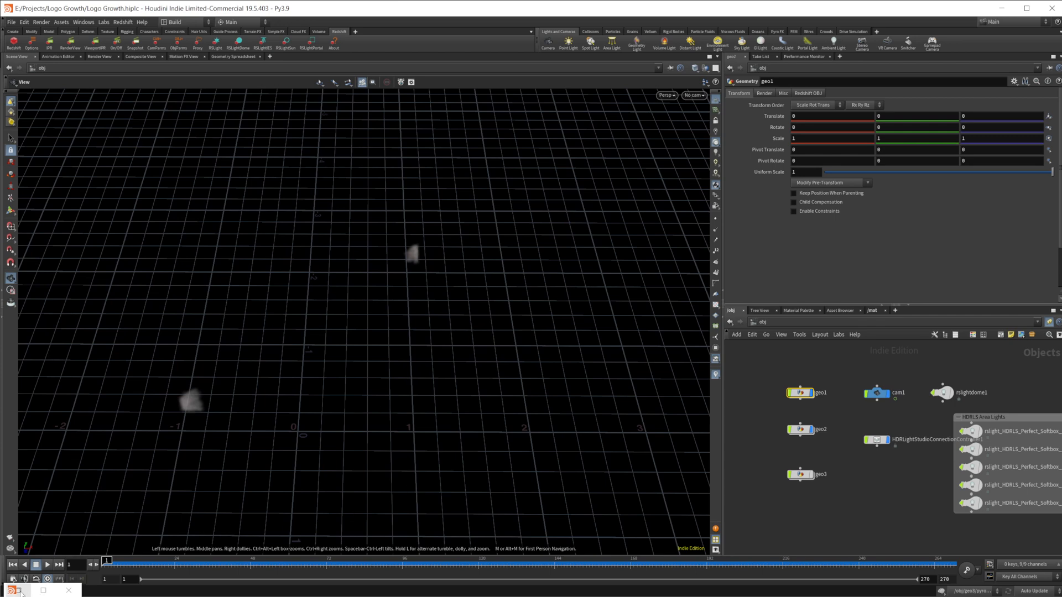
# Enter the geo1 network and bring its pyro cache, bake volume and output nodes into view.
pyautogui.click(43, 590)
pyautogui.click(709, 48)
pyautogui.doubleClick(800, 429)
pyautogui.click(762, 322)
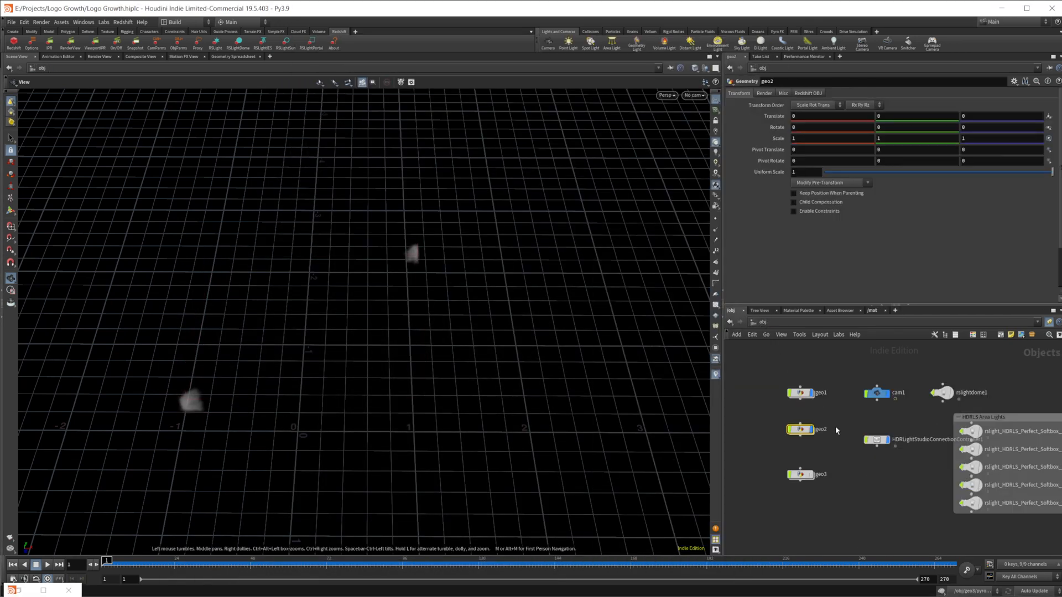
pyautogui.doubleClick(800, 393)
pyautogui.moveTo(964, 490); pyautogui.dragTo(979, 362, button='middle')
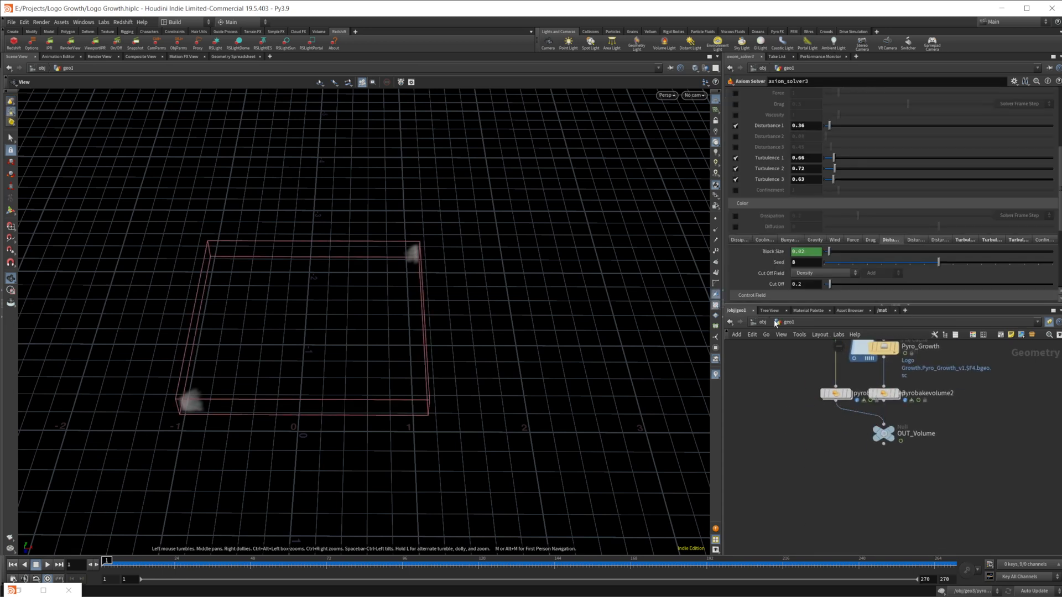
# Restore the Redshift Render View and refresh the render of the pyro at frame 21.
pyautogui.rightClick(30, 590)
pyautogui.click(33, 521)
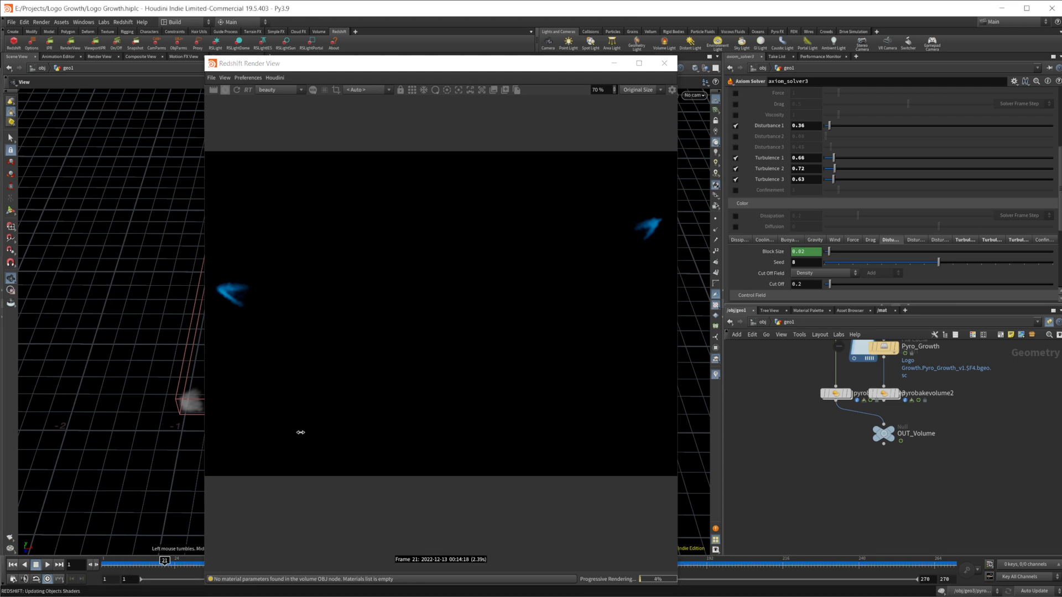
pyautogui.click(237, 90)
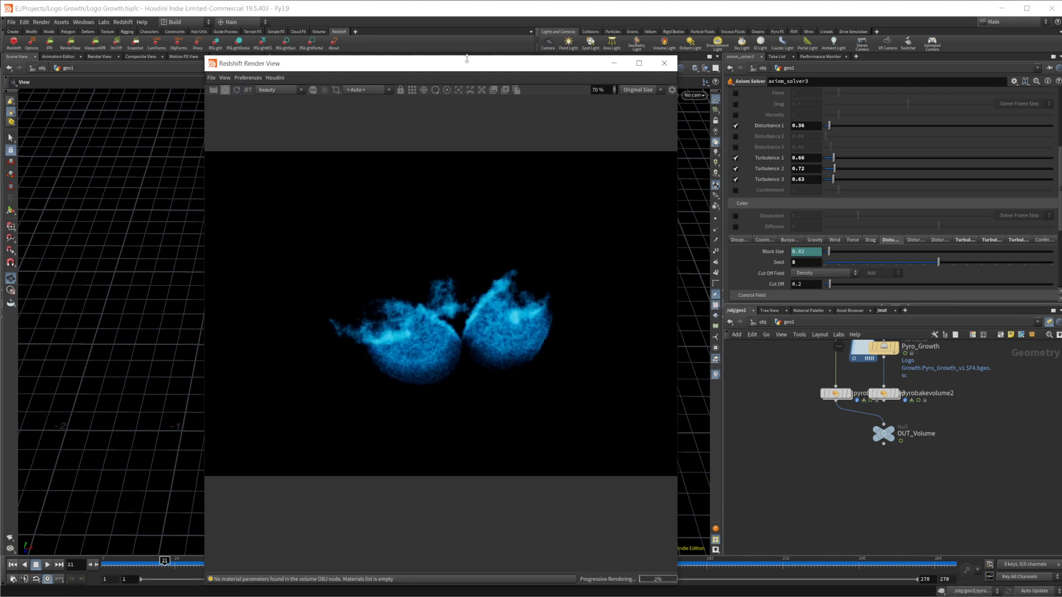
pyautogui.moveTo(464, 73); pyautogui.dragTo(440, 72)
pyautogui.moveTo(793, 354); pyautogui.dragTo(807, 443, button='middle')
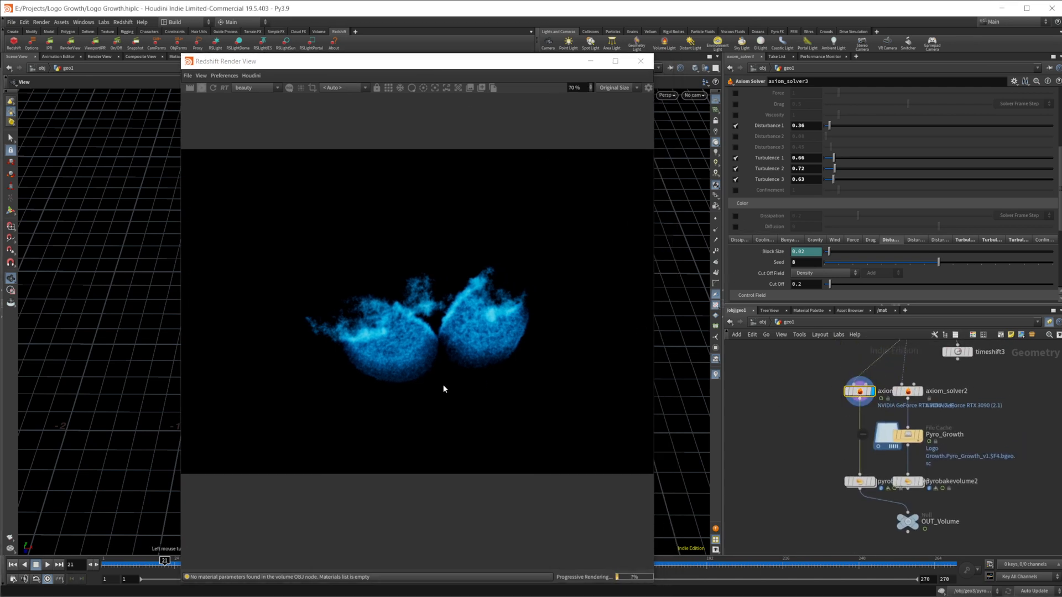
# Go to frame 40, refresh the Redshift render, and place the render window clear of the solver parameters.
pyautogui.moveTo(397, 69); pyautogui.dragTo(686, 62)
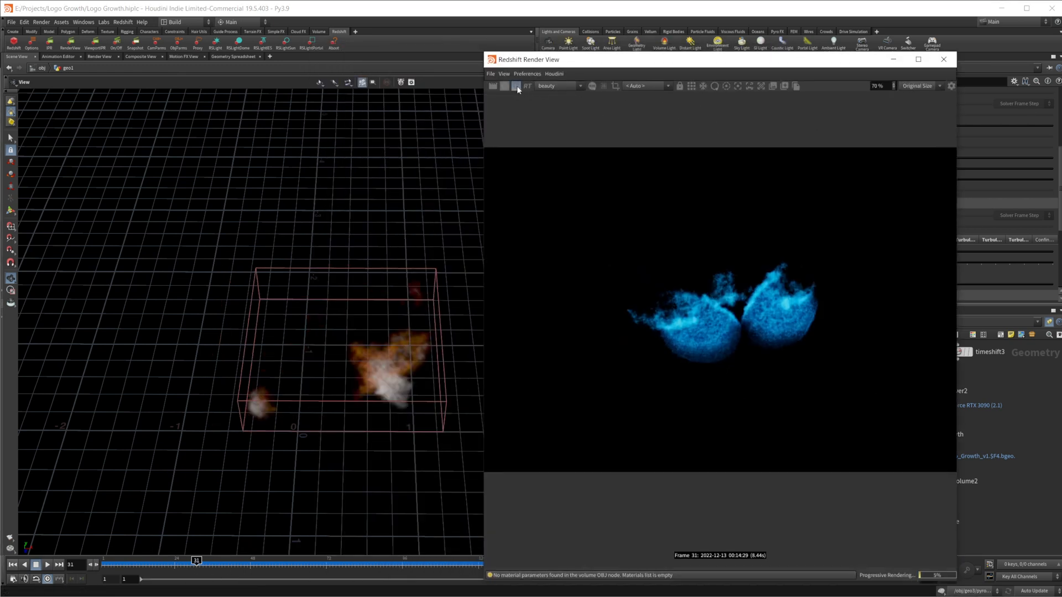
pyautogui.click(225, 563)
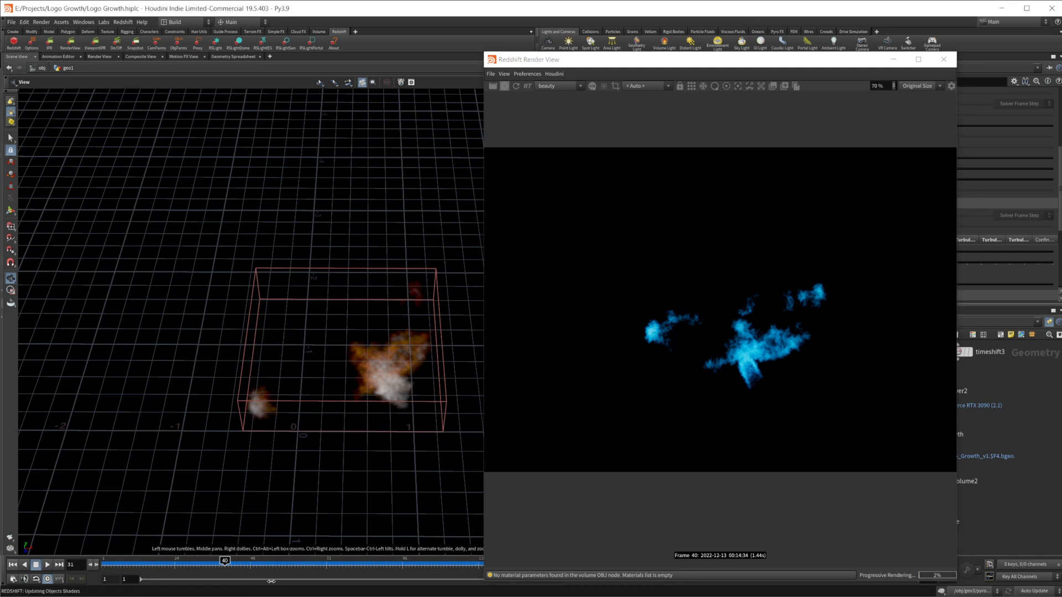
pyautogui.click(516, 88)
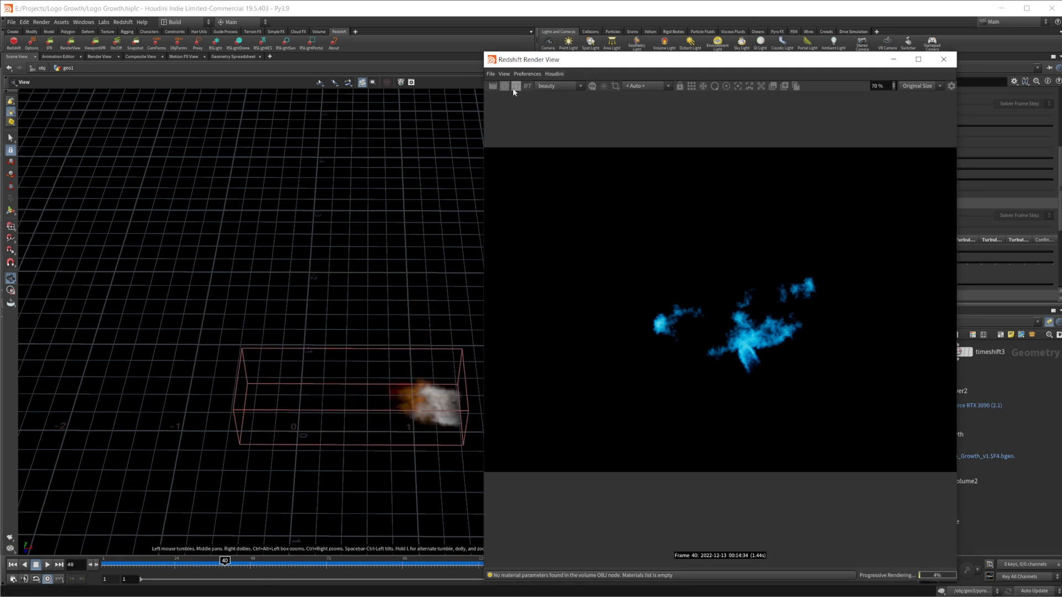
pyautogui.click(491, 73)
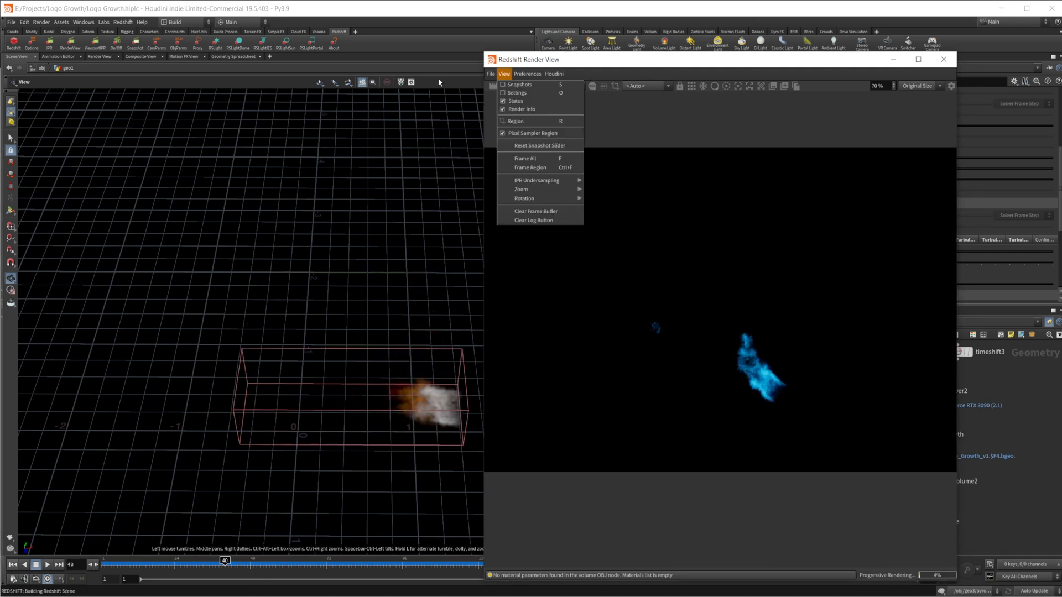
pyautogui.click(607, 66)
pyautogui.moveTo(623, 67); pyautogui.dragTo(234, 53)
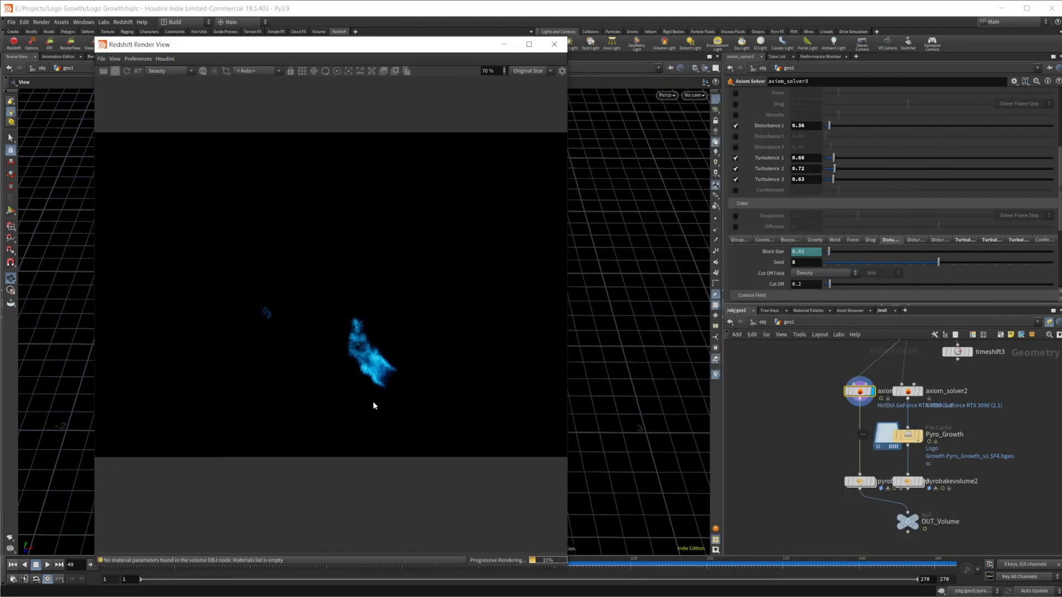
pyautogui.moveTo(484, 53); pyautogui.dragTo(420, 80)
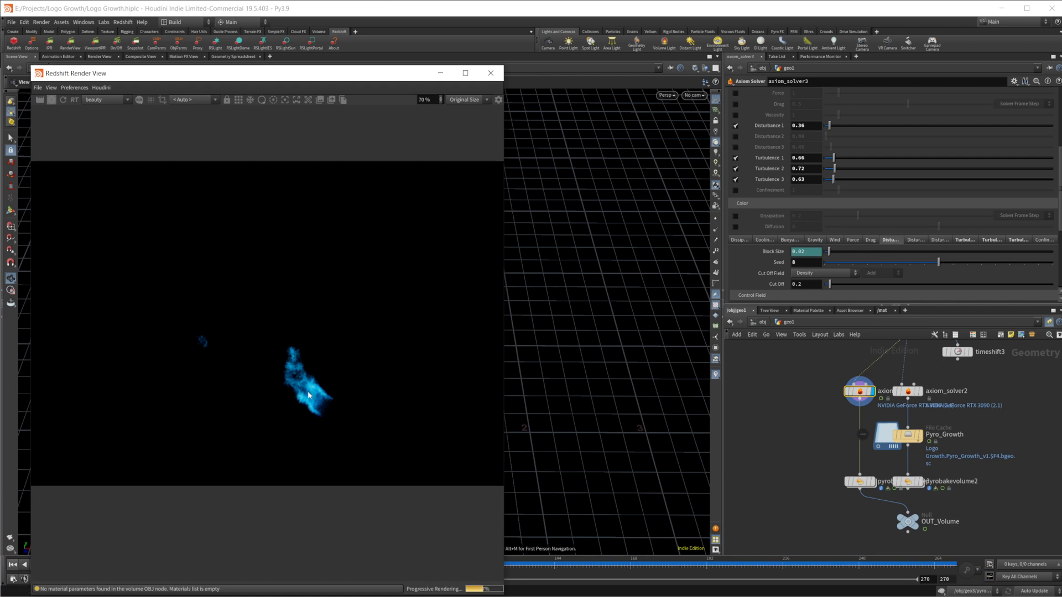
# Disable Disturbance 1 on the Axiom solver and replay the simulation from the first frame, stopping at frame 36.
pyautogui.click(735, 126)
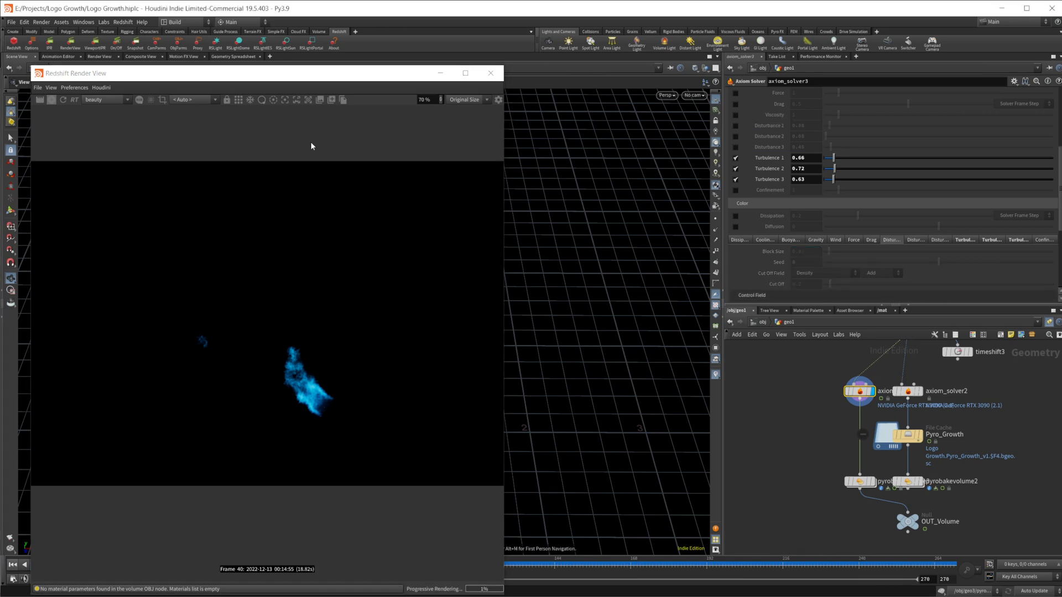
pyautogui.moveTo(264, 77); pyautogui.dragTo(1059, 65)
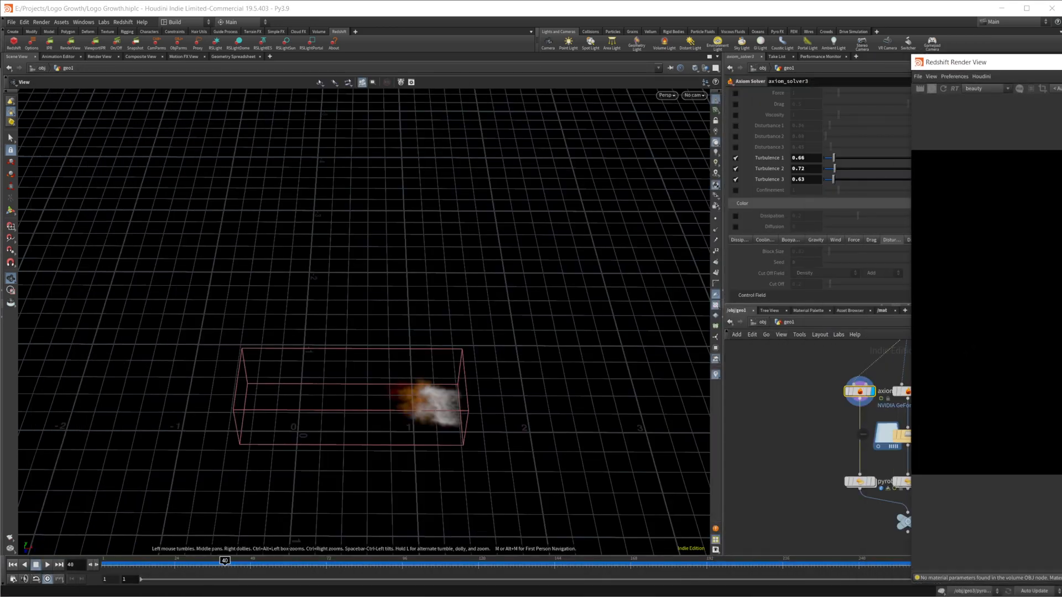
pyautogui.click(12, 565)
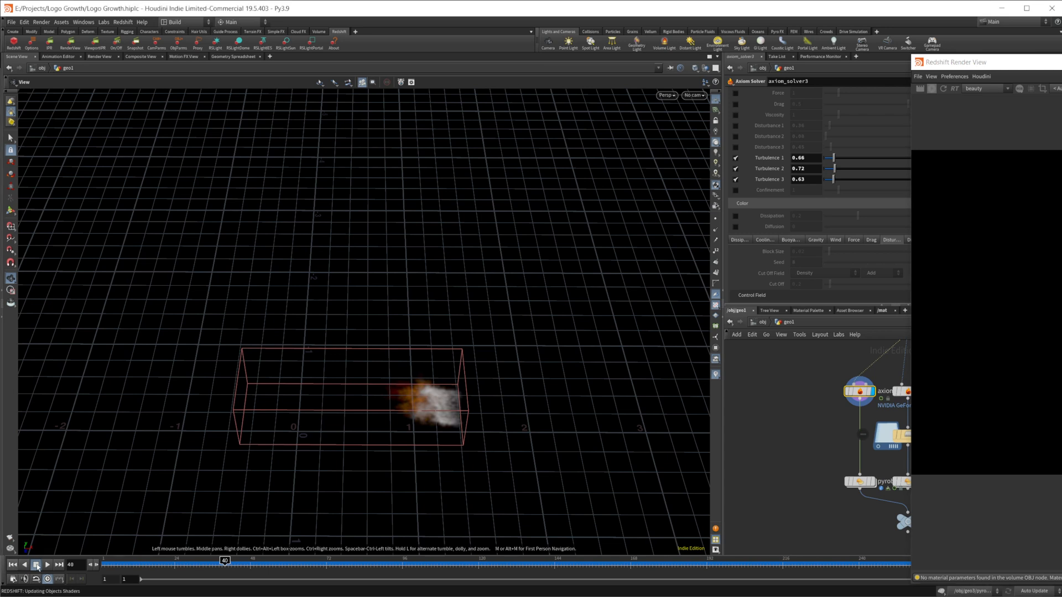
pyautogui.click(46, 565)
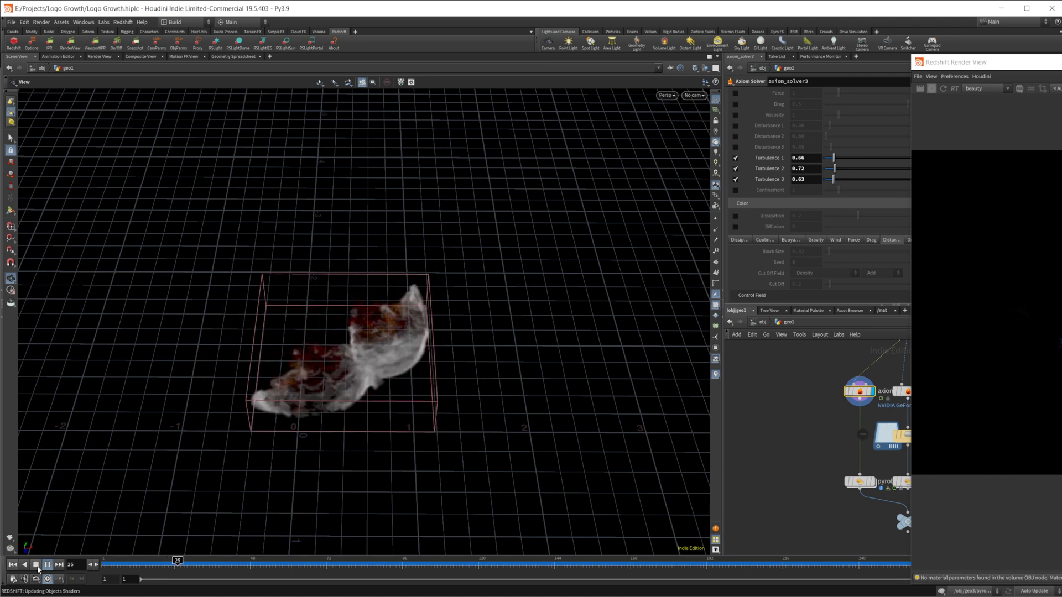
pyautogui.click(36, 565)
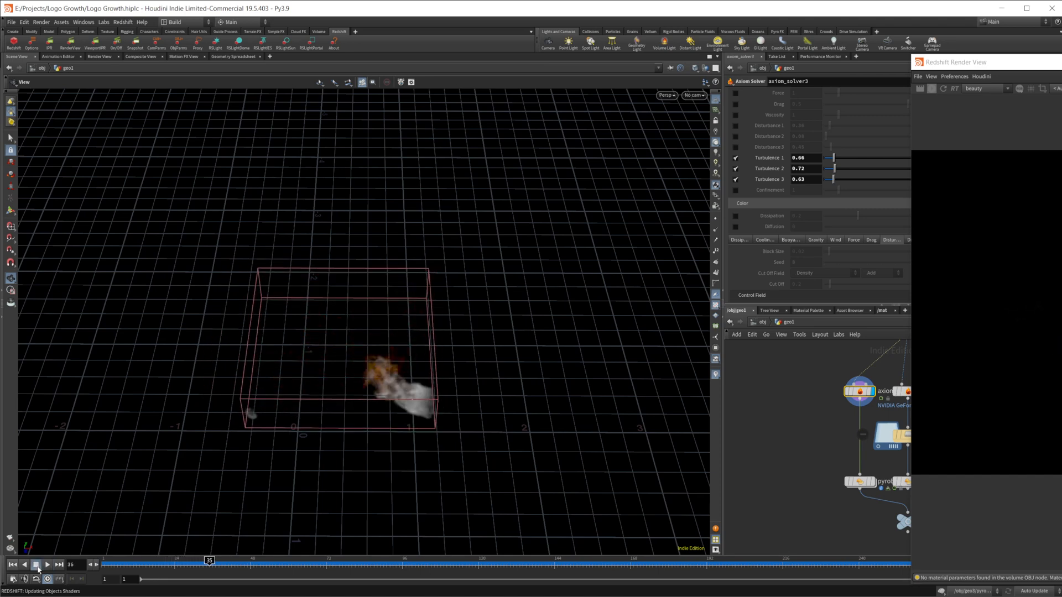
# Bring the Redshift Render View back into view and store a snapshot of the frame 36 render without disturbance.
pyautogui.moveTo(1001, 73); pyautogui.dragTo(331, 92)
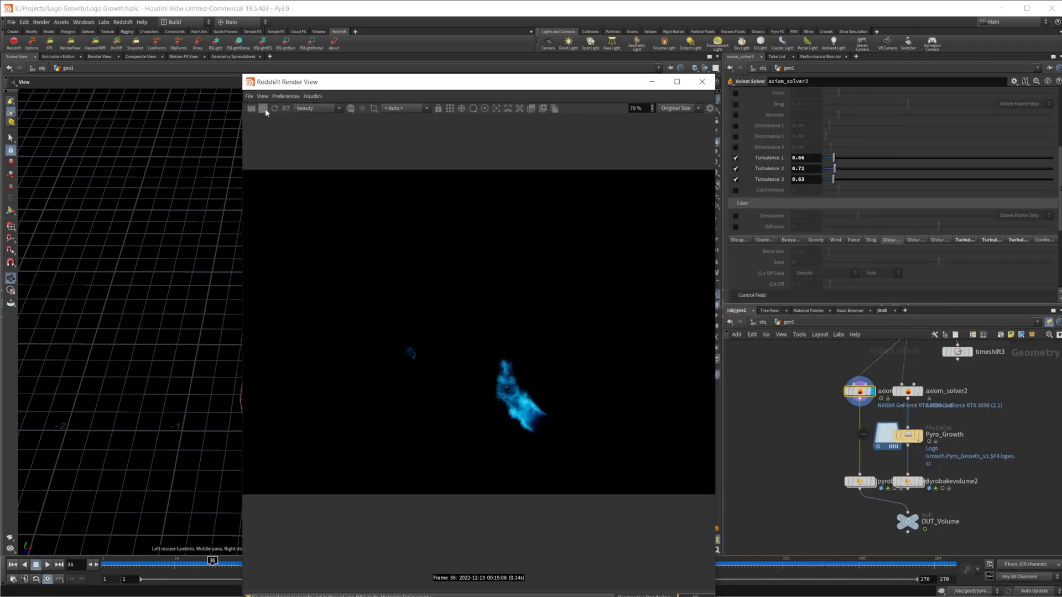
pyautogui.moveTo(404, 82); pyautogui.dragTo(245, 55)
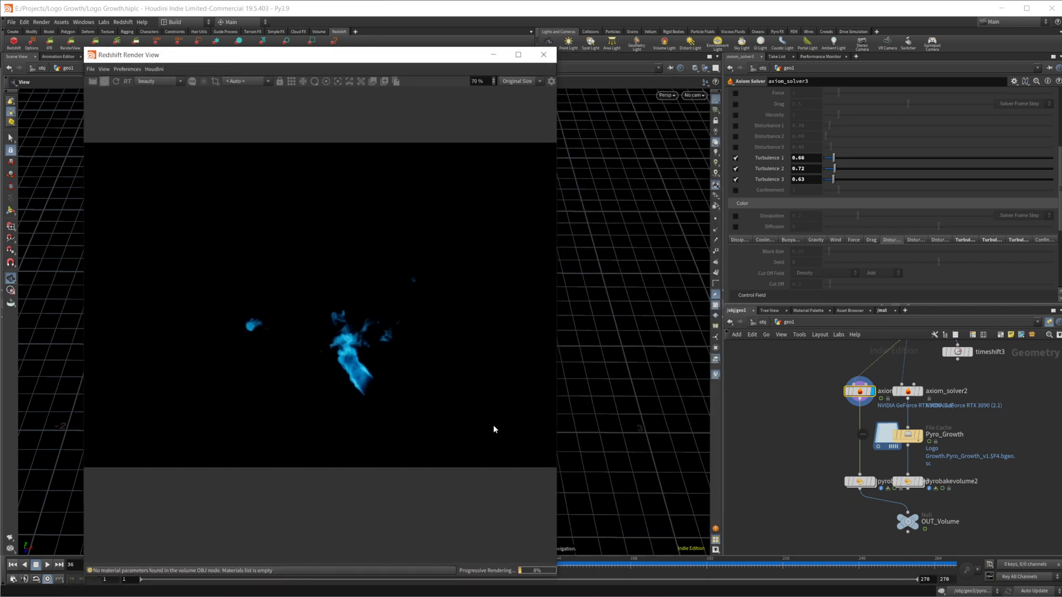
pyautogui.click(376, 82)
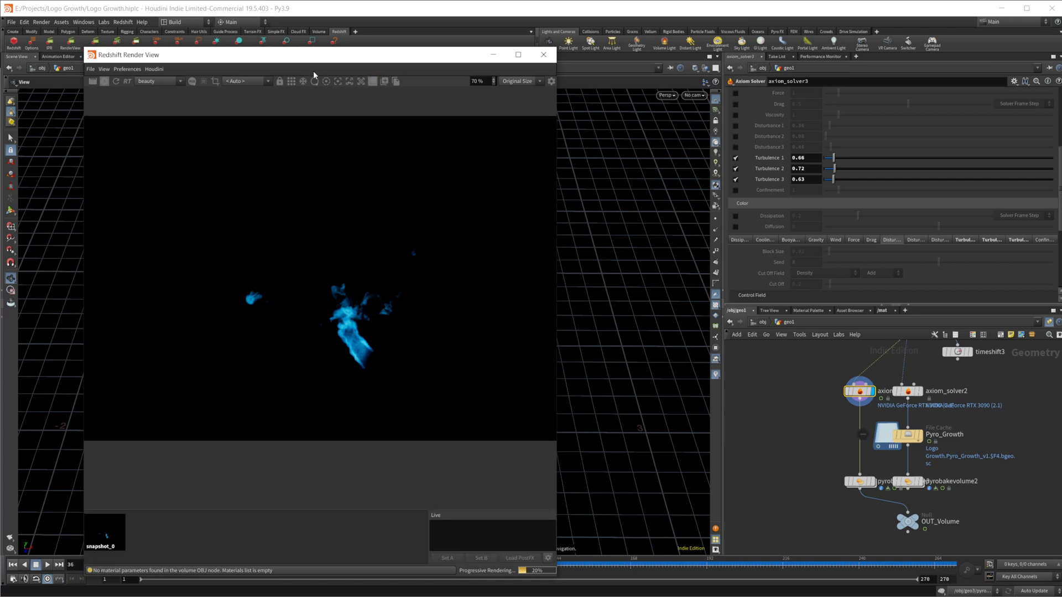
# Disable Turbulence 3 on the solver and rerun the simulation from the first frame to frame 36.
pyautogui.moveTo(314, 58); pyautogui.dragTo(1061, 63)
pyautogui.click(736, 180)
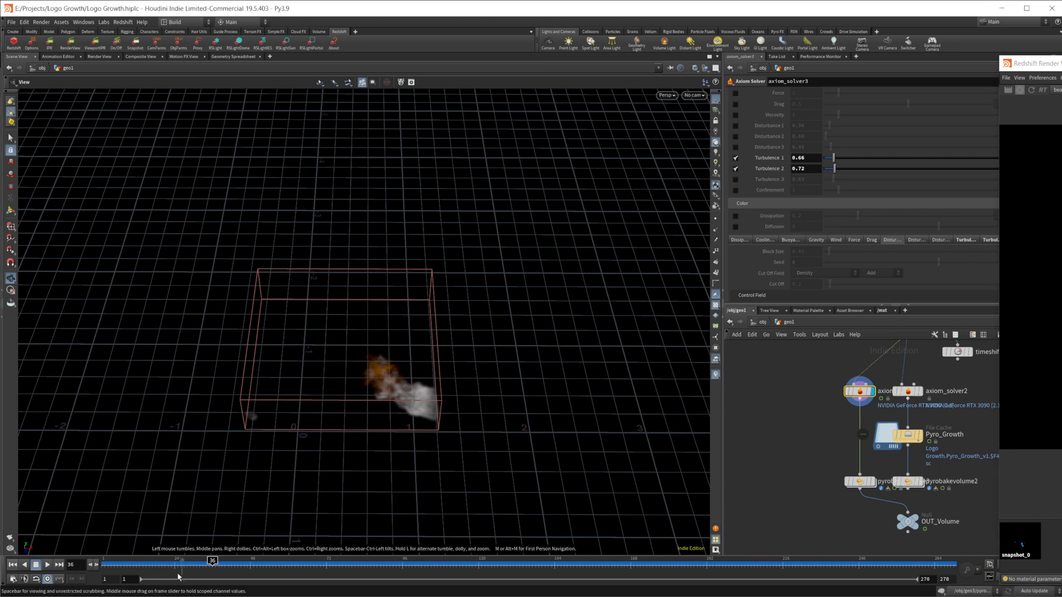
pyautogui.click(12, 564)
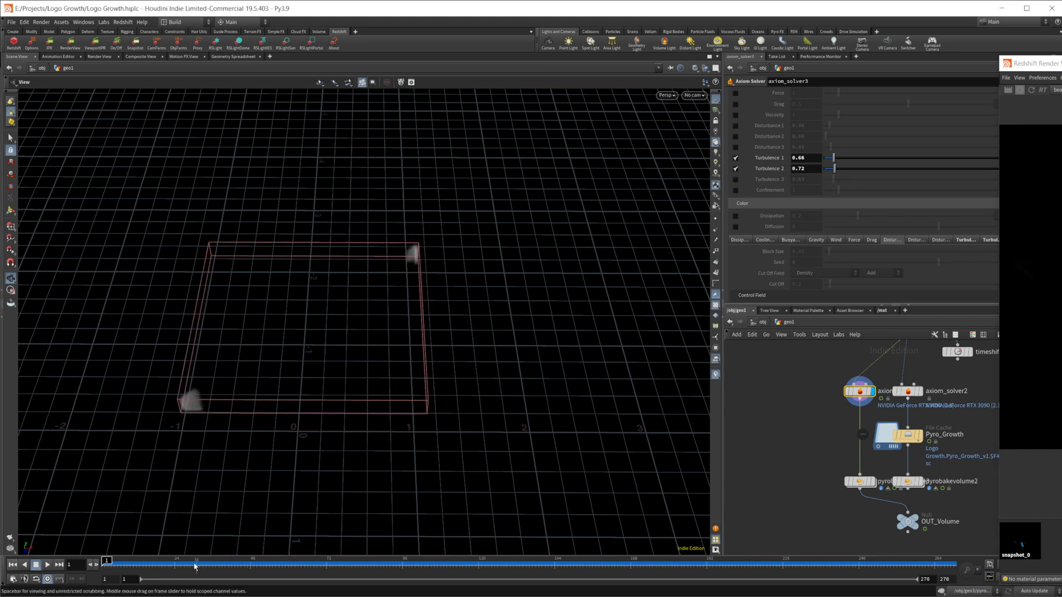
pyautogui.moveTo(74, 564); pyautogui.dragTo(38, 561)
pyautogui.click(47, 564)
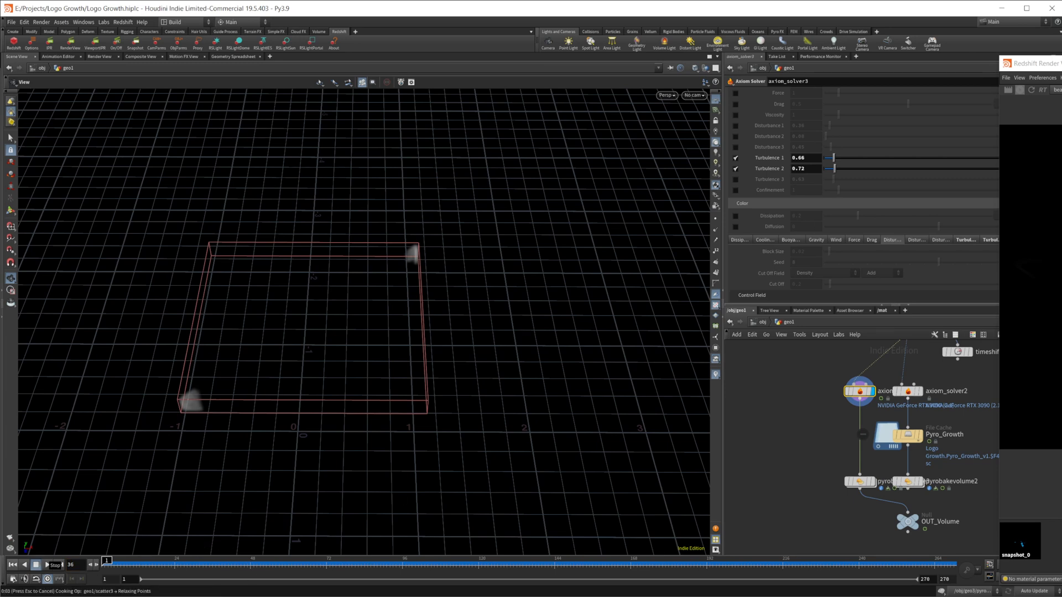
# Refresh the frame 36 render with Turbulence 3 off and store it as a second snapshot.
pyautogui.moveTo(1057, 63); pyautogui.dragTo(353, 92)
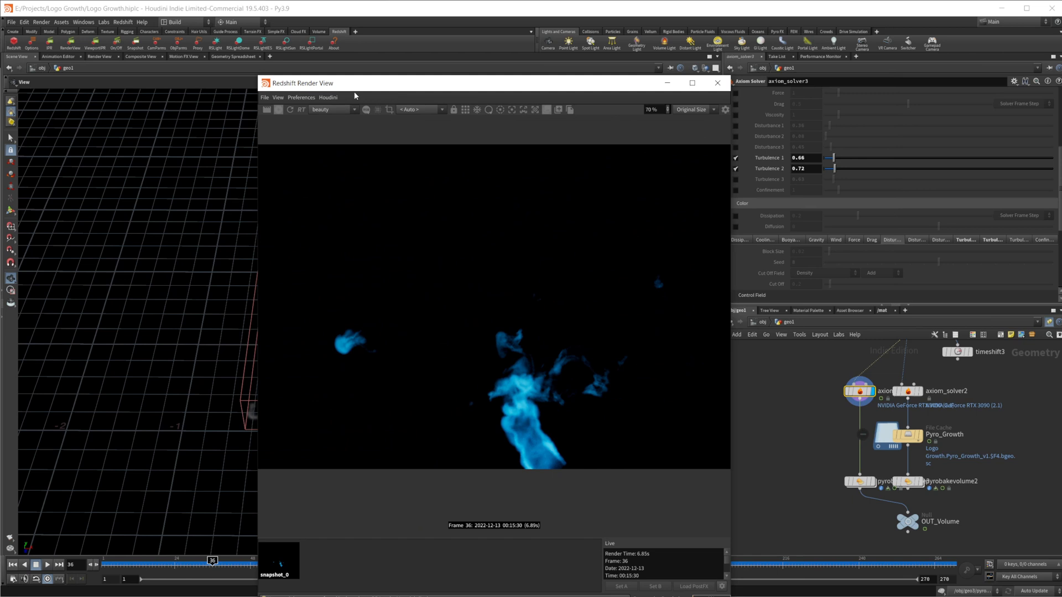
pyautogui.click(288, 110)
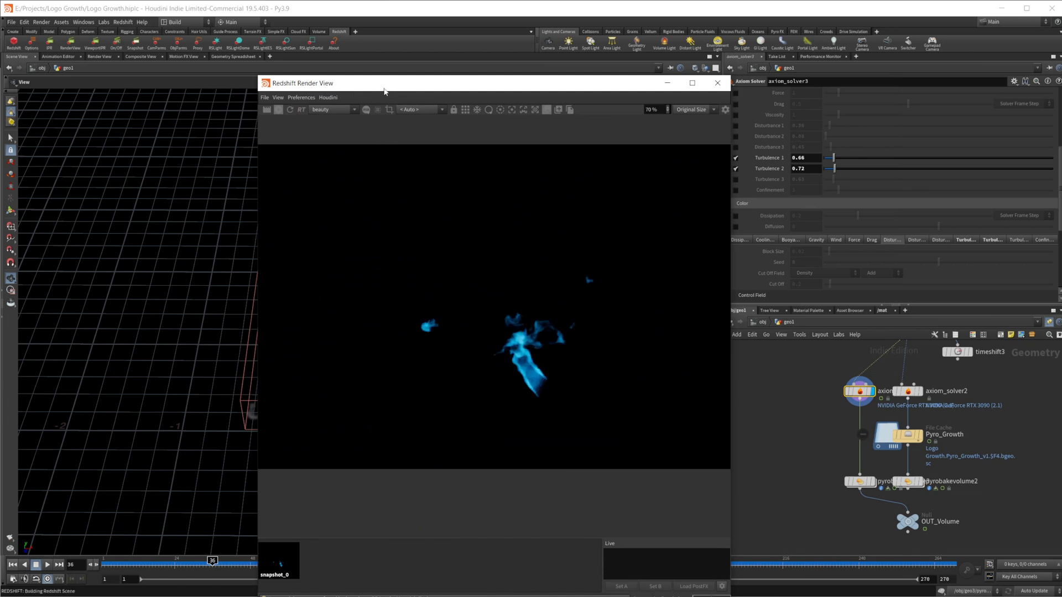
pyautogui.moveTo(384, 90); pyautogui.dragTo(339, 57)
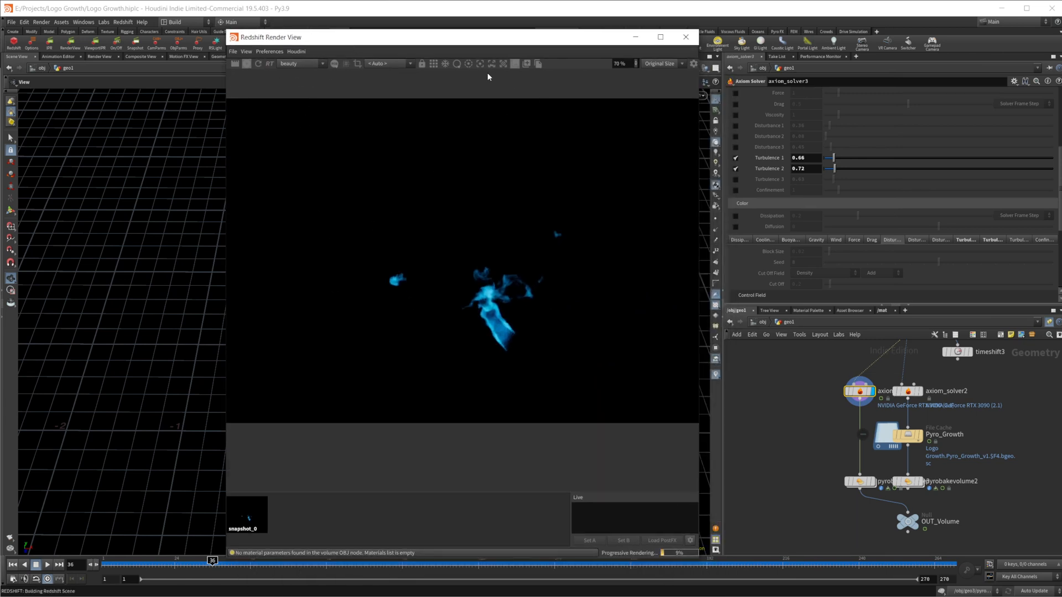
pyautogui.click(515, 64)
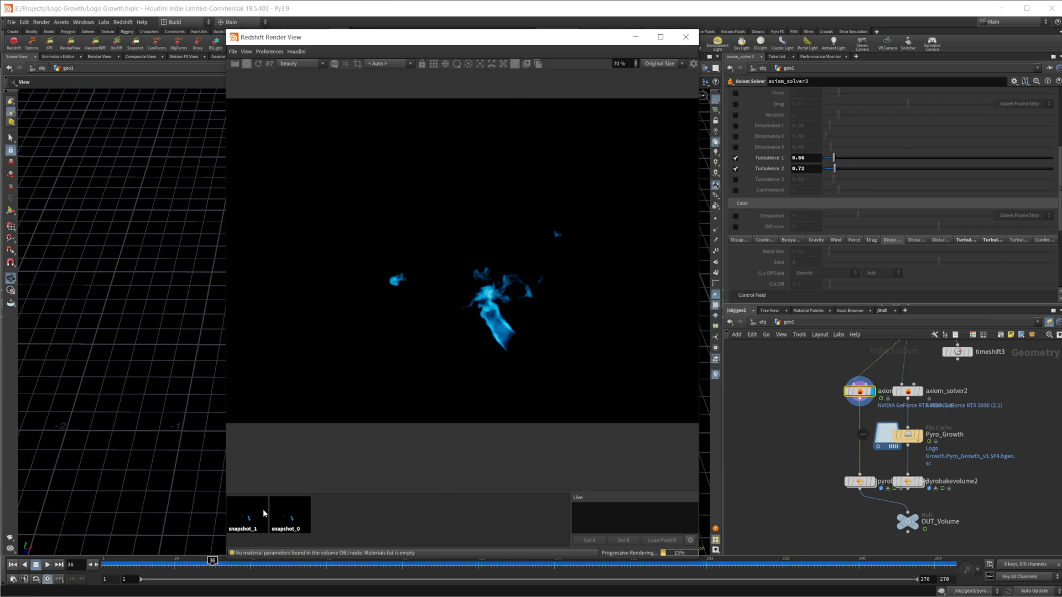
# Compare the two stored render snapshots to examine how Turbulence 3 affects the smoke shape.
pyautogui.click(264, 511)
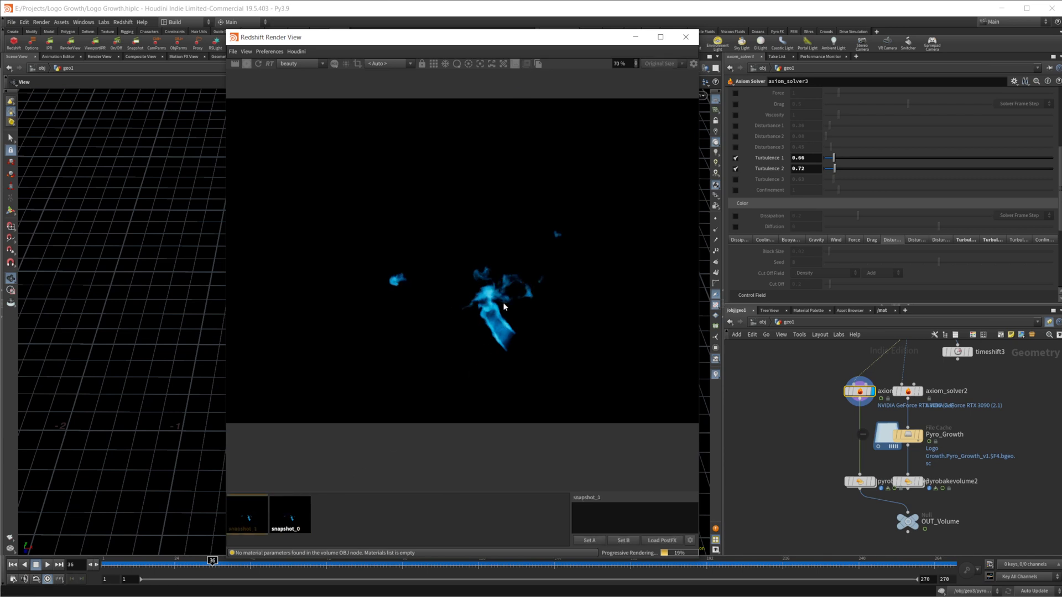
pyautogui.click(237, 510)
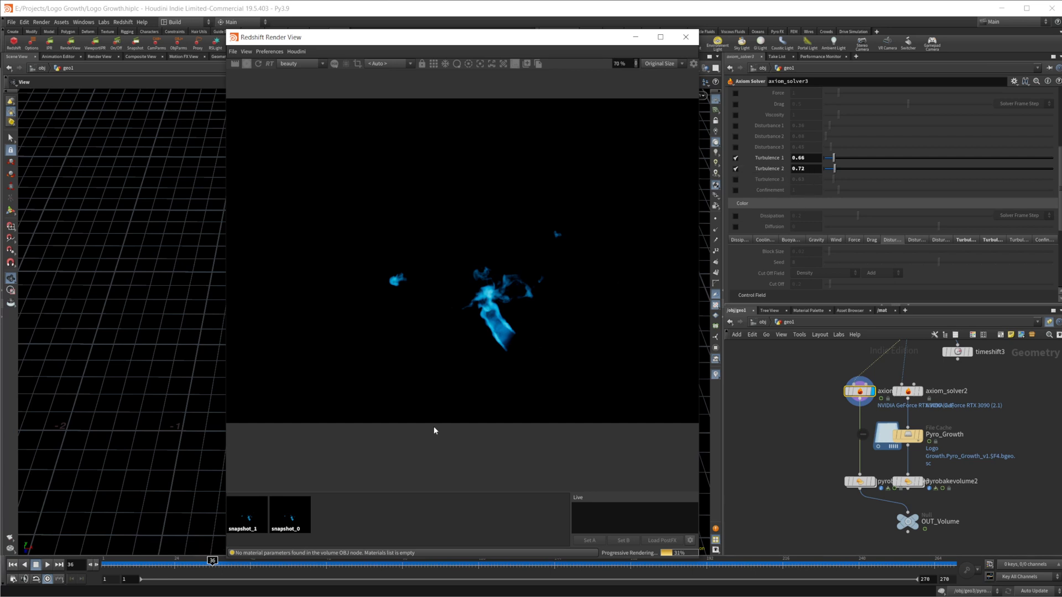
pyautogui.click(300, 506)
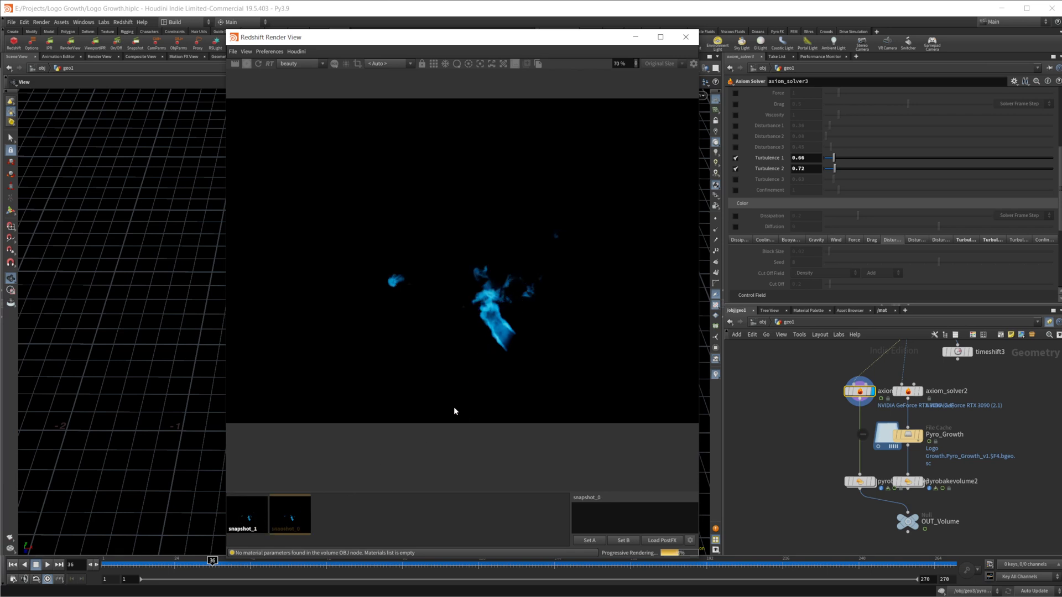
pyautogui.click(250, 521)
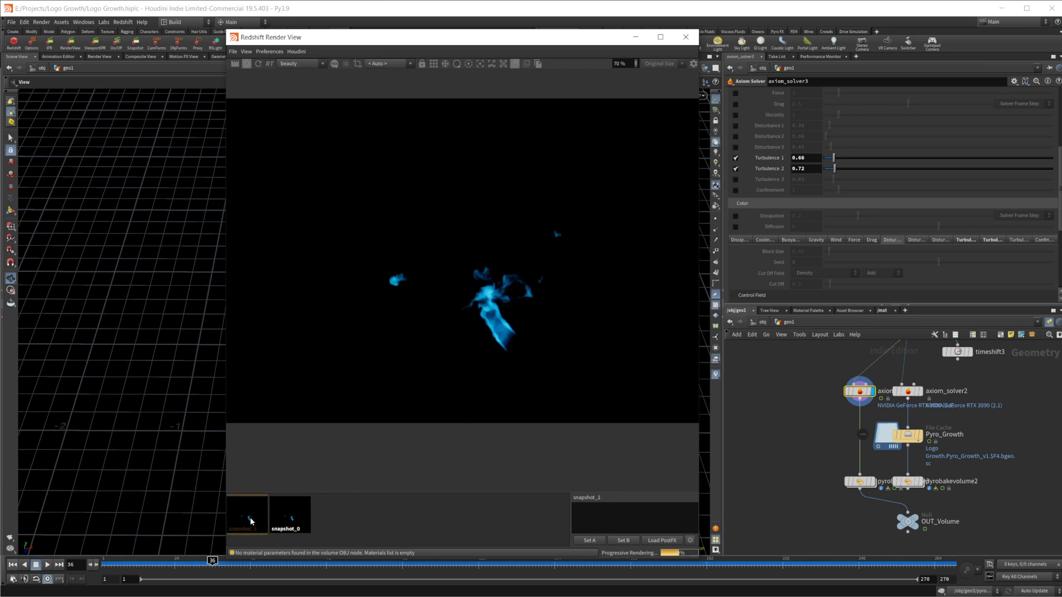
pyautogui.click(297, 516)
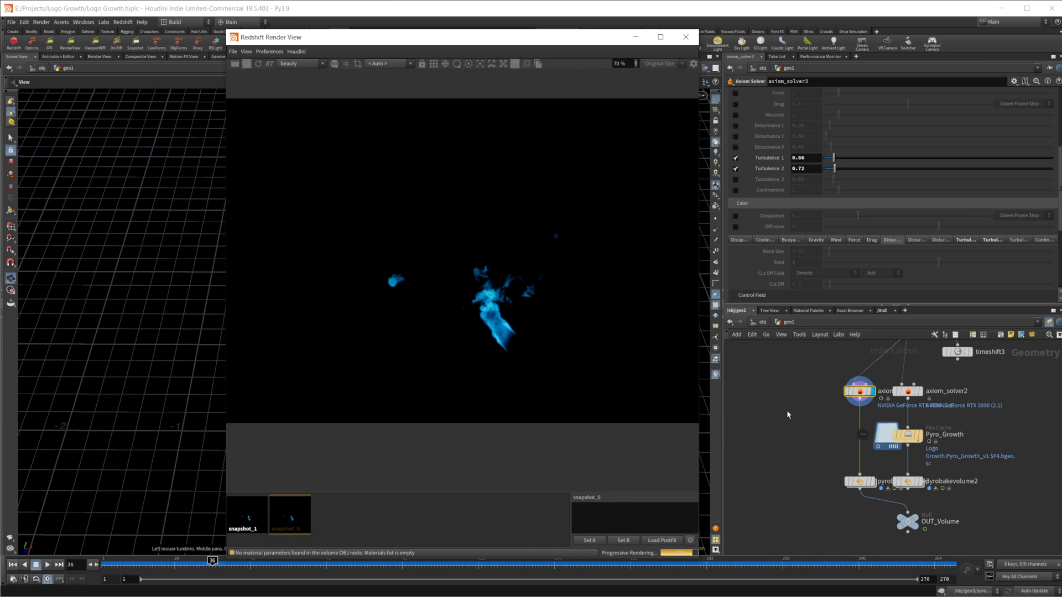
# Enable Disturbance 1 again, check its effect in the live Redshift render, and minimize the render window.
pyautogui.click(735, 126)
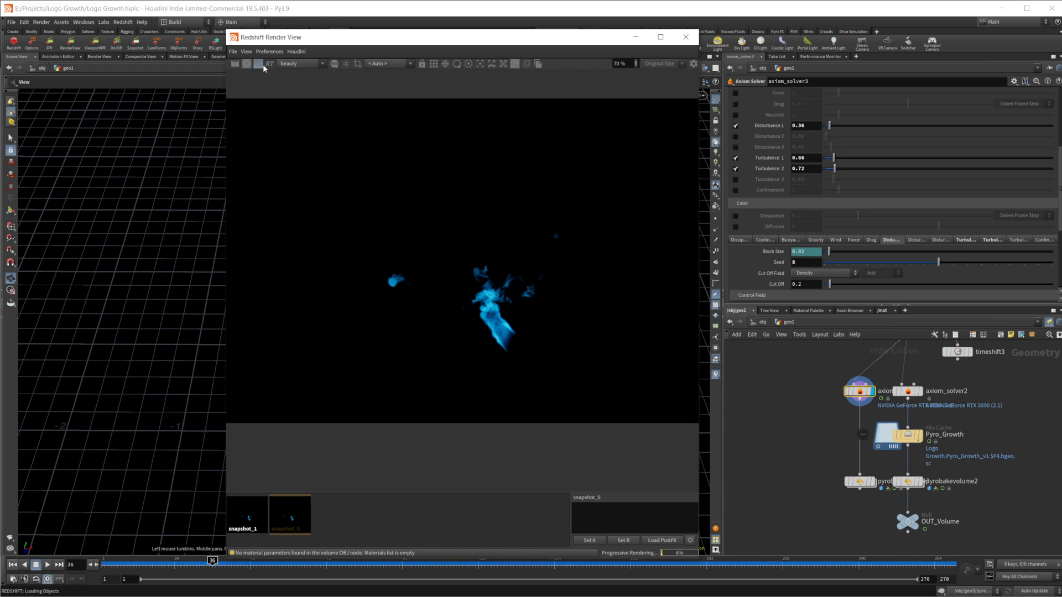
pyautogui.click(356, 504)
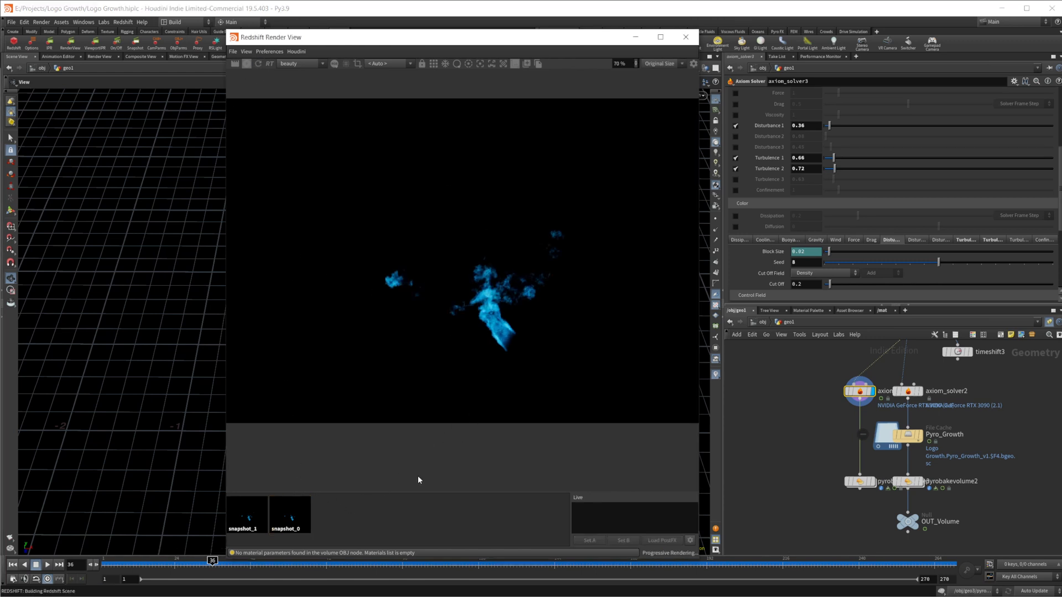
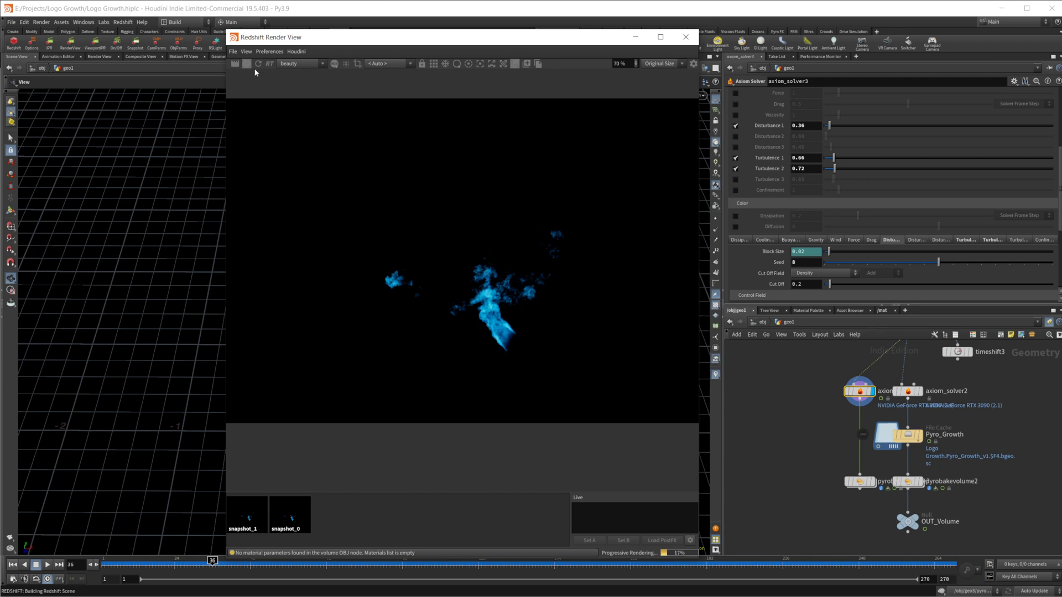
pyautogui.click(635, 37)
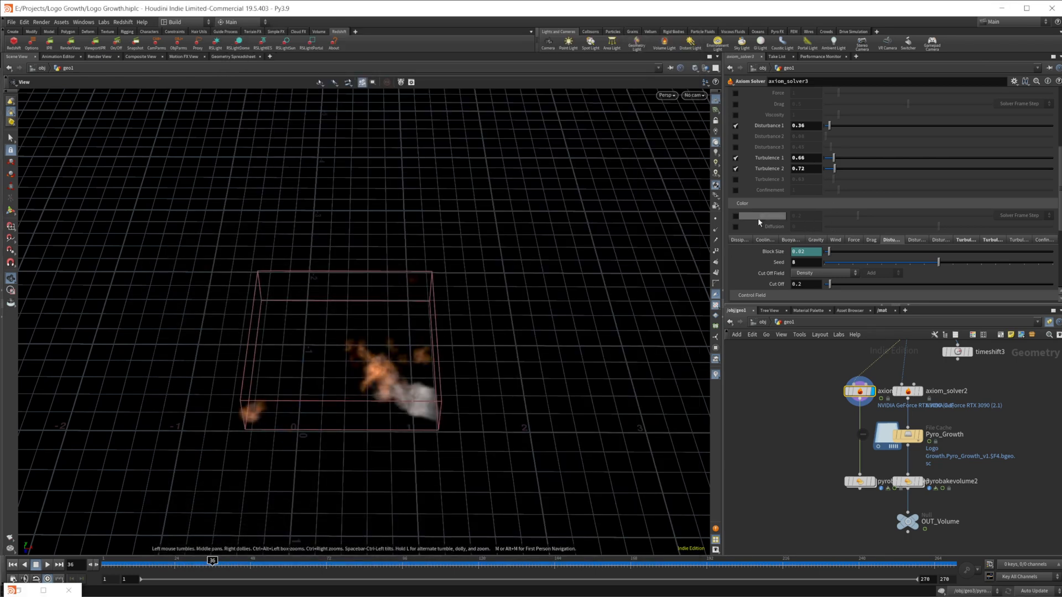
# Hide the geo2 object and set the material2 node inside geo1 as the displayed geometry.
pyautogui.moveTo(799, 423); pyautogui.dragTo(866, 499, button='middle')
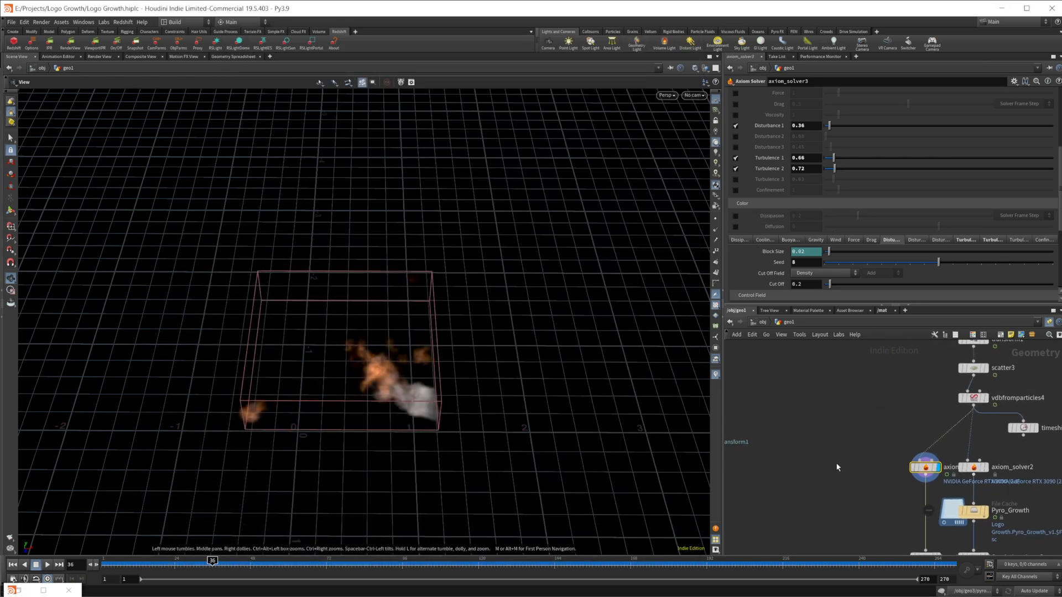
pyautogui.scroll(-3, 836, 463)
pyautogui.moveTo(821, 462); pyautogui.dragTo(833, 438, button='middle')
pyautogui.scroll(5, 769, 201)
pyautogui.scroll(4, 776, 195)
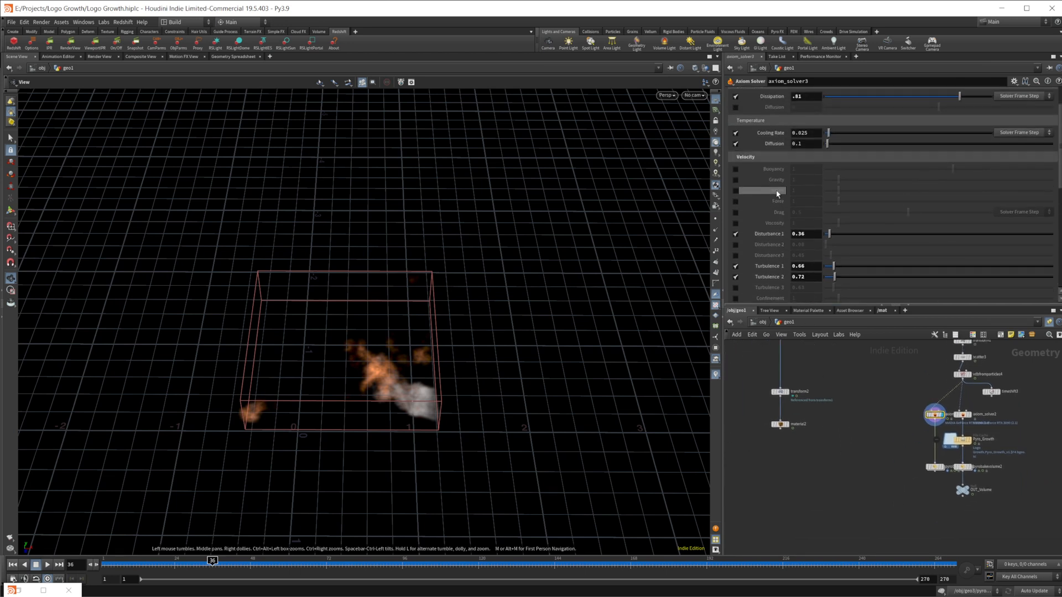
pyautogui.moveTo(830, 385); pyautogui.dragTo(883, 497, button='middle')
pyautogui.scroll(2, 856, 422)
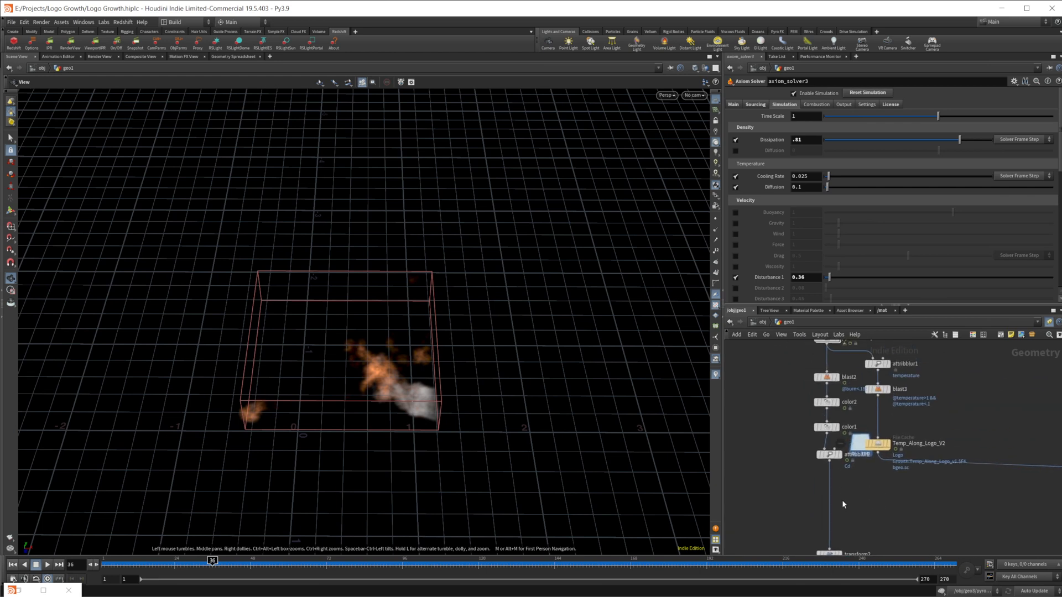
pyautogui.click(761, 322)
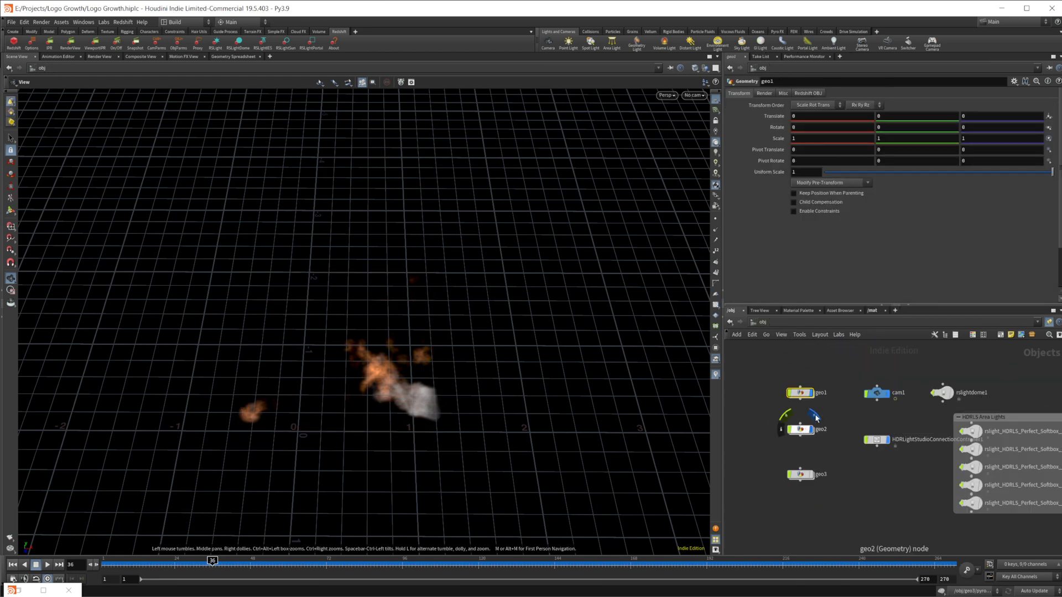
pyautogui.click(810, 429)
pyautogui.doubleClick(799, 392)
pyautogui.moveTo(879, 406); pyautogui.dragTo(834, 454, button='middle')
pyautogui.moveTo(891, 472); pyautogui.dragTo(890, 397, button='middle')
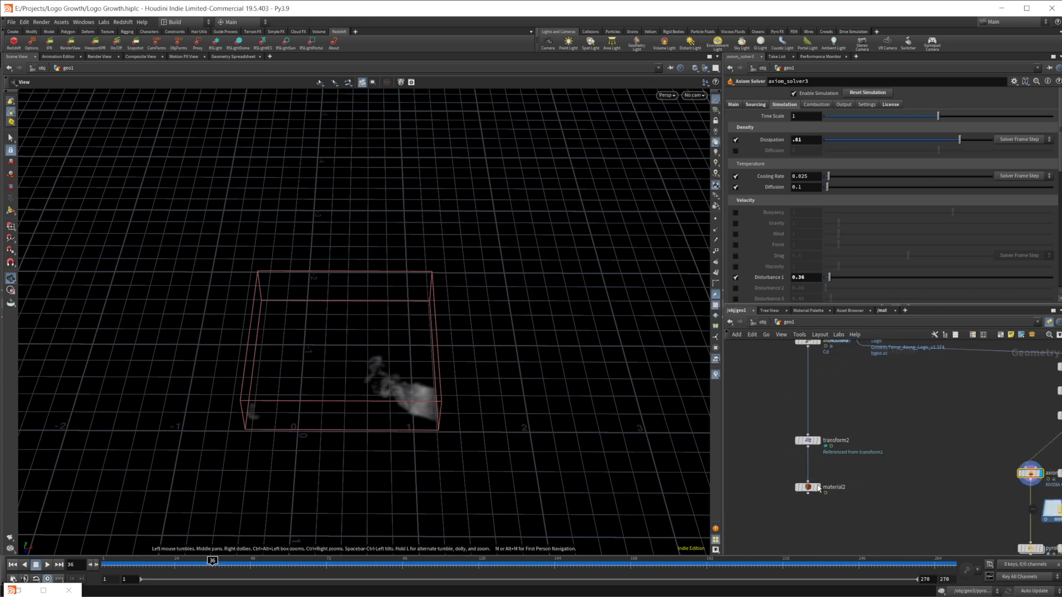
pyautogui.click(817, 487)
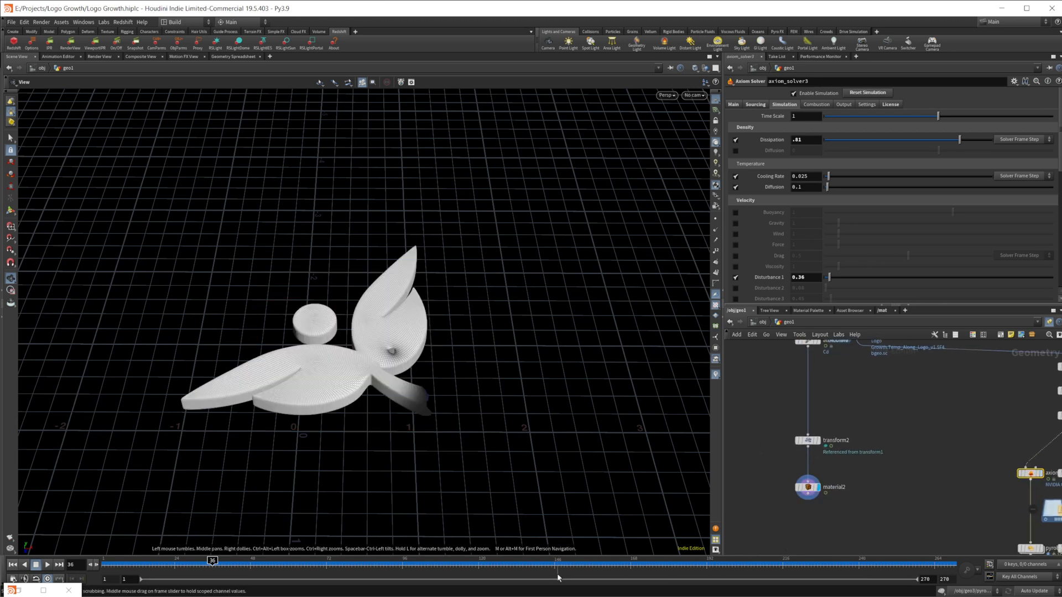
# Restore the Redshift render view, place it over the viewport, and restart the live render of frame 36.
pyautogui.click(43, 590)
pyautogui.moveTo(540, 9); pyautogui.dragTo(385, 64)
pyautogui.click(168, 90)
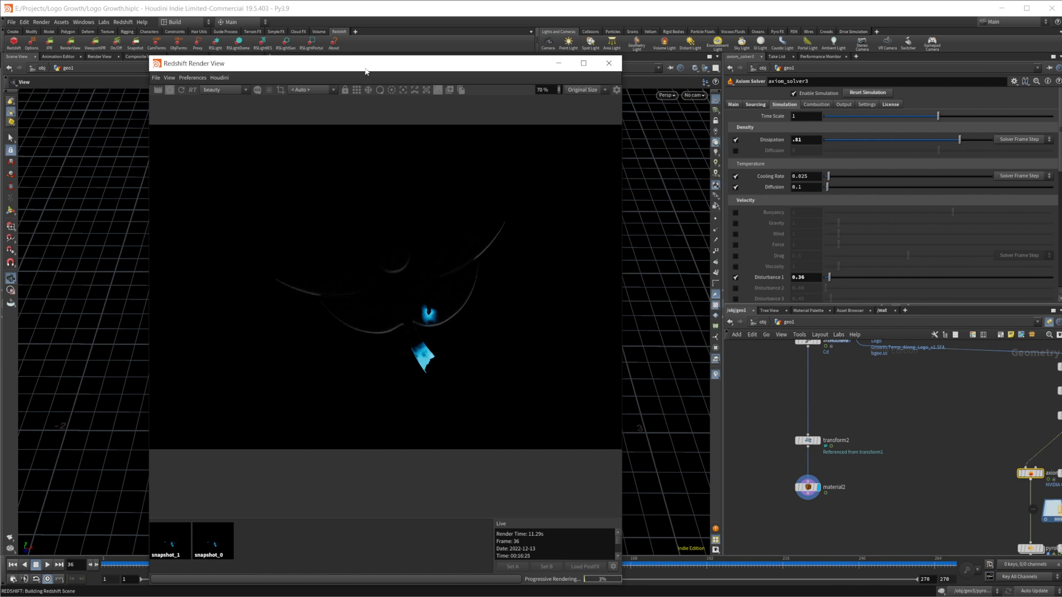
pyautogui.moveTo(365, 71); pyautogui.dragTo(284, 54)
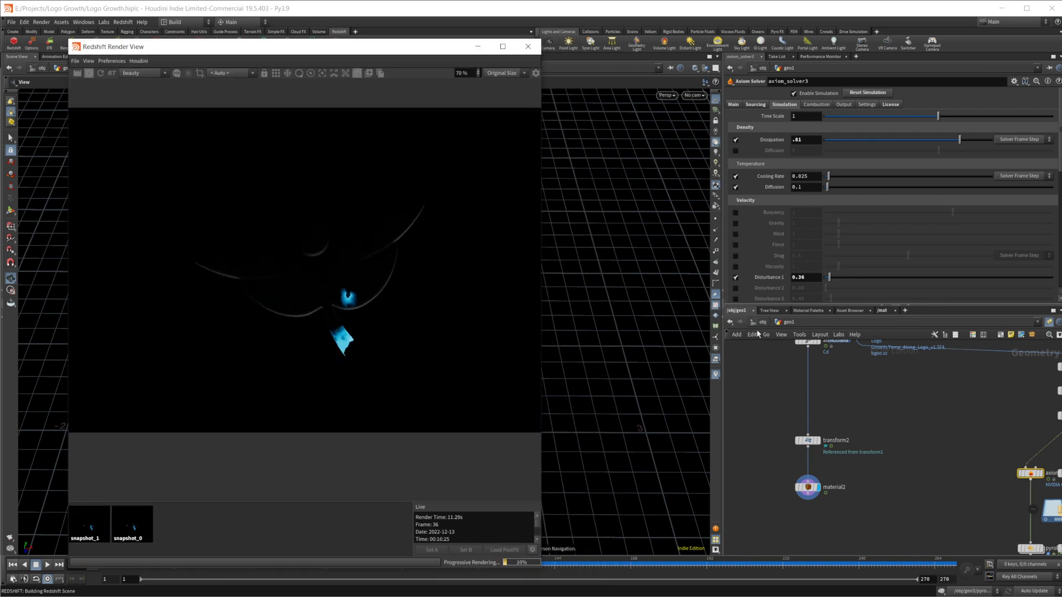
# Open the Logo material network and inspect the attribute name of its ParticleAttributeLookup1 node.
pyautogui.click(889, 312)
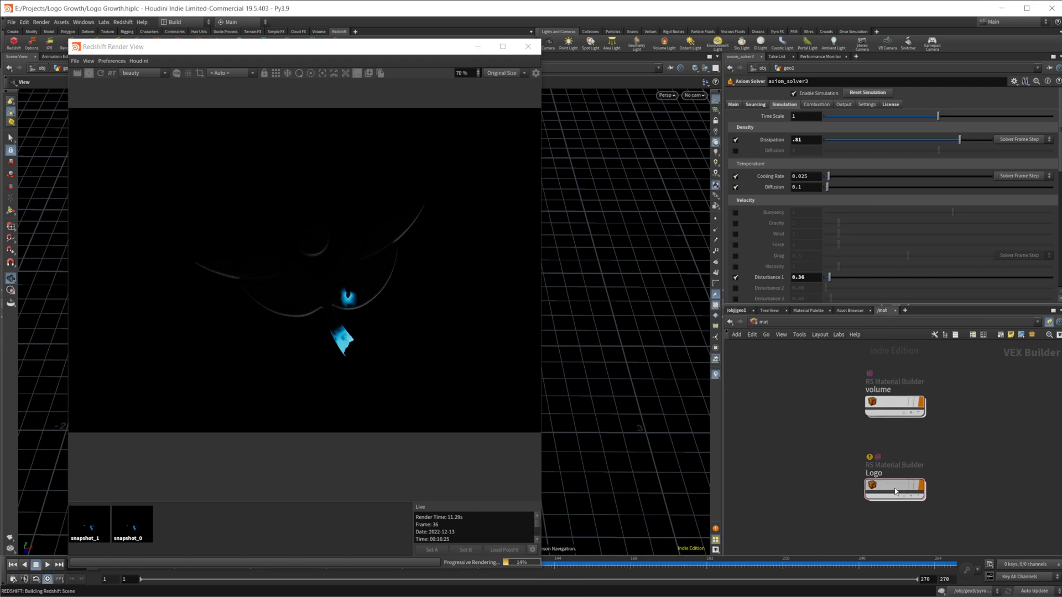
pyautogui.doubleClick(879, 465)
pyautogui.scroll(3, 915, 391)
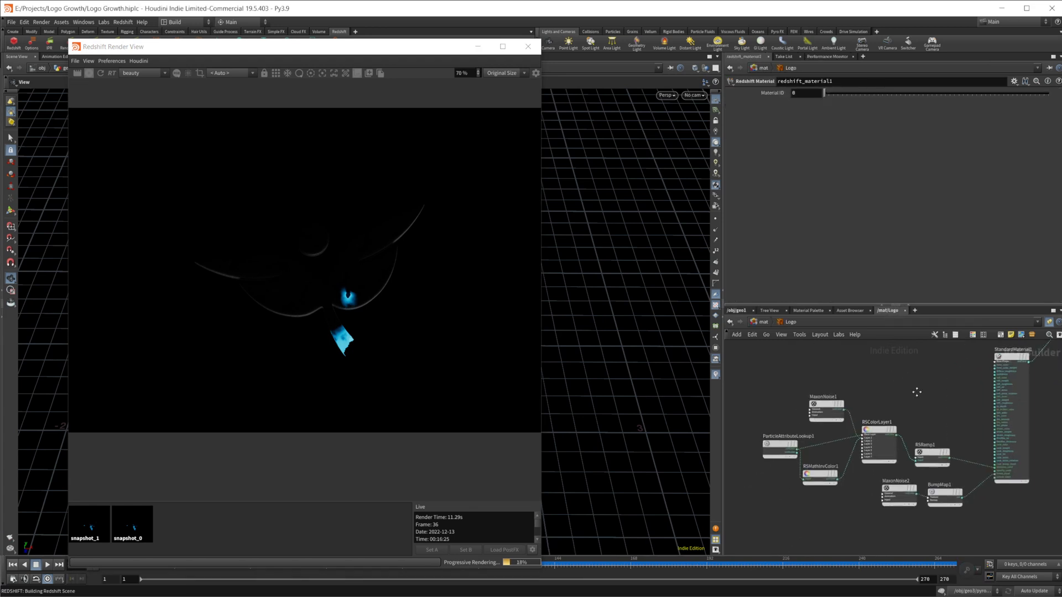
pyautogui.click(798, 433)
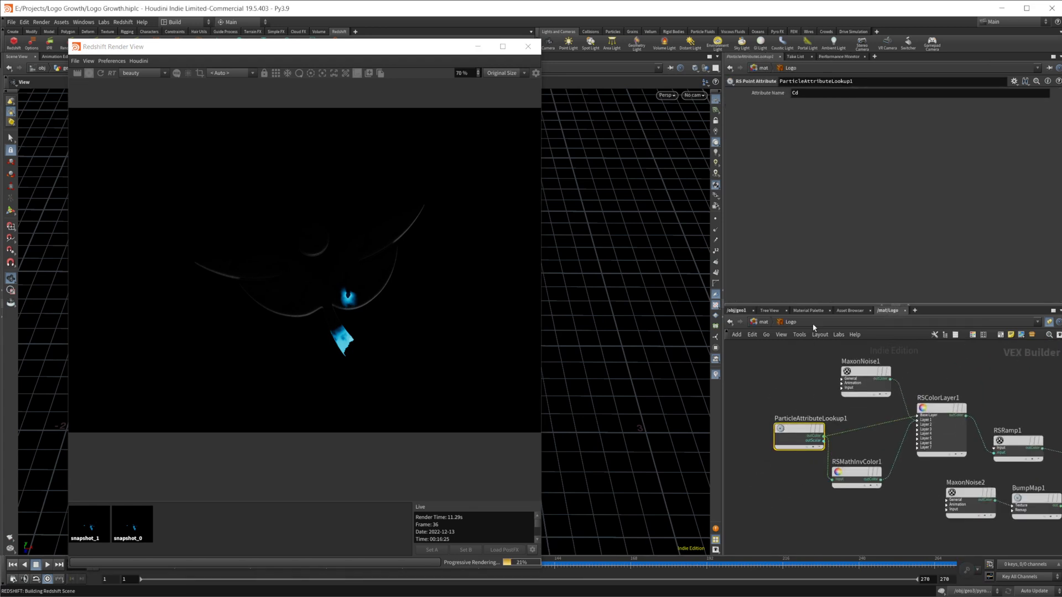
# Select color2, color1 and attribblur2 in geo1 to review the Cd source, and return to the Logo material network.
pyautogui.click(737, 311)
pyautogui.moveTo(802, 351); pyautogui.dragTo(836, 409)
pyautogui.click(887, 310)
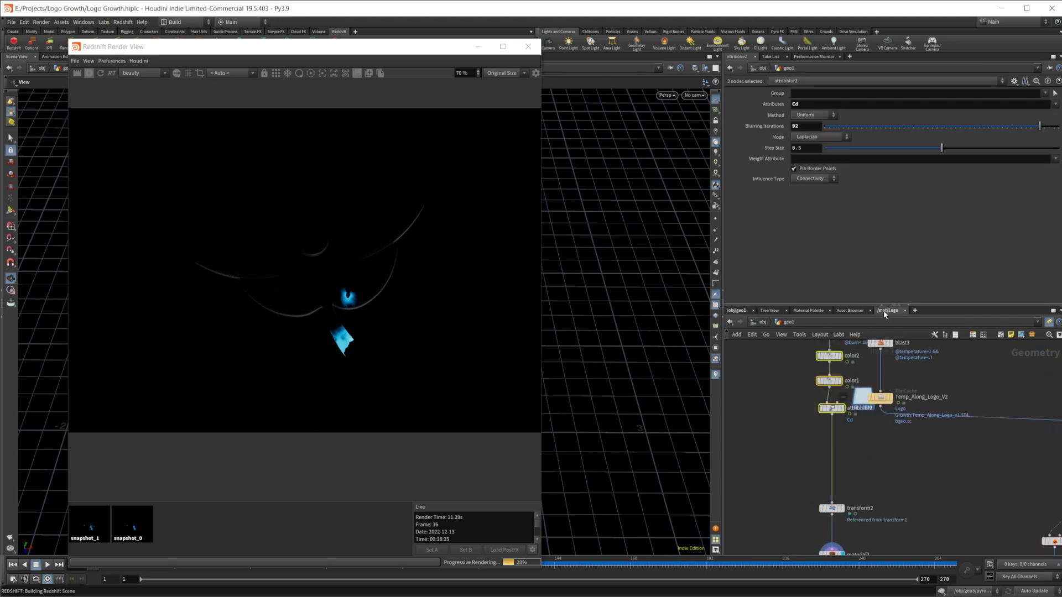
pyautogui.moveTo(789, 404); pyautogui.dragTo(765, 402, button='middle')
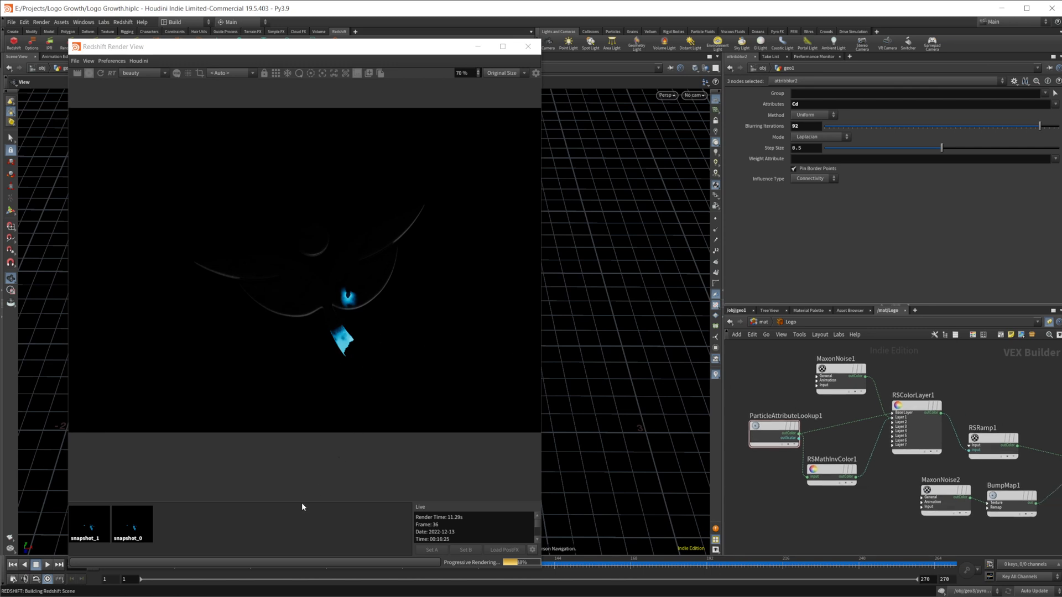
# Preview the ParticleAttributeLookup1 output alone in the live render, followed by the MaxonNoise1 output.
pyautogui.click(786, 435)
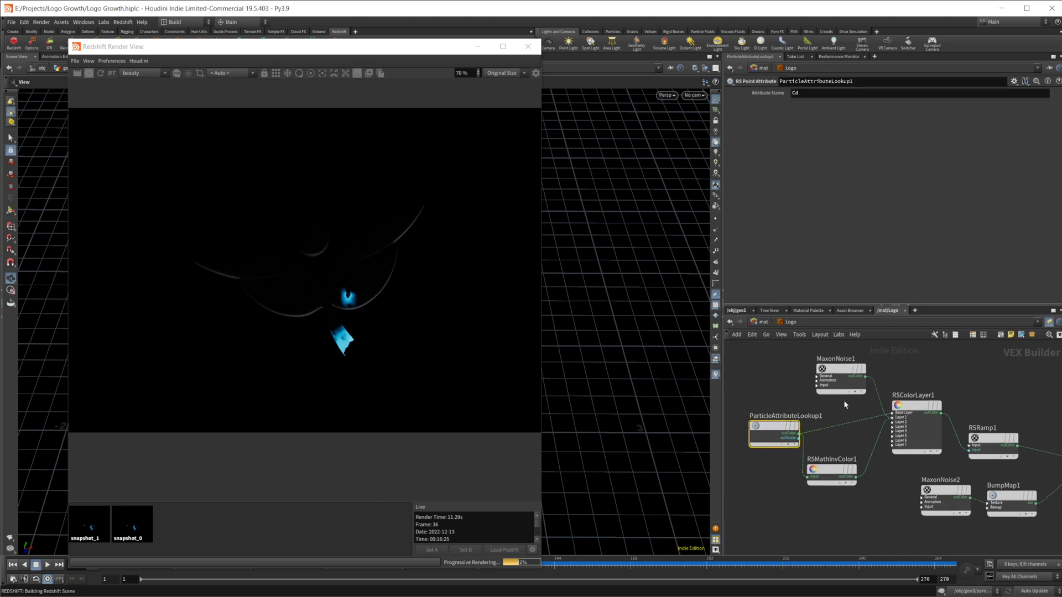
pyautogui.moveTo(767, 425)
pyautogui.click(748, 404)
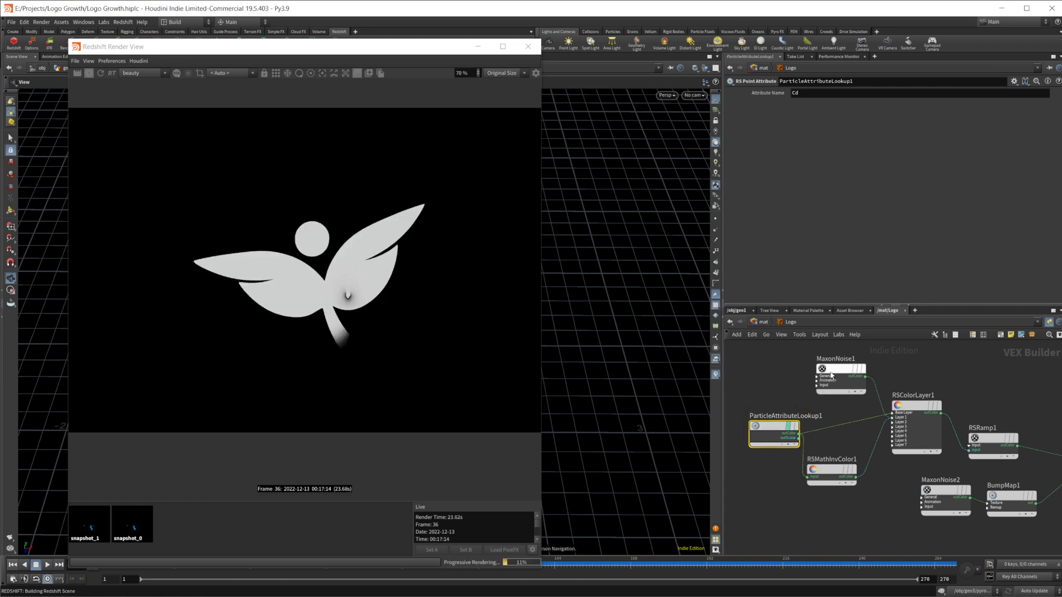
pyautogui.click(831, 375)
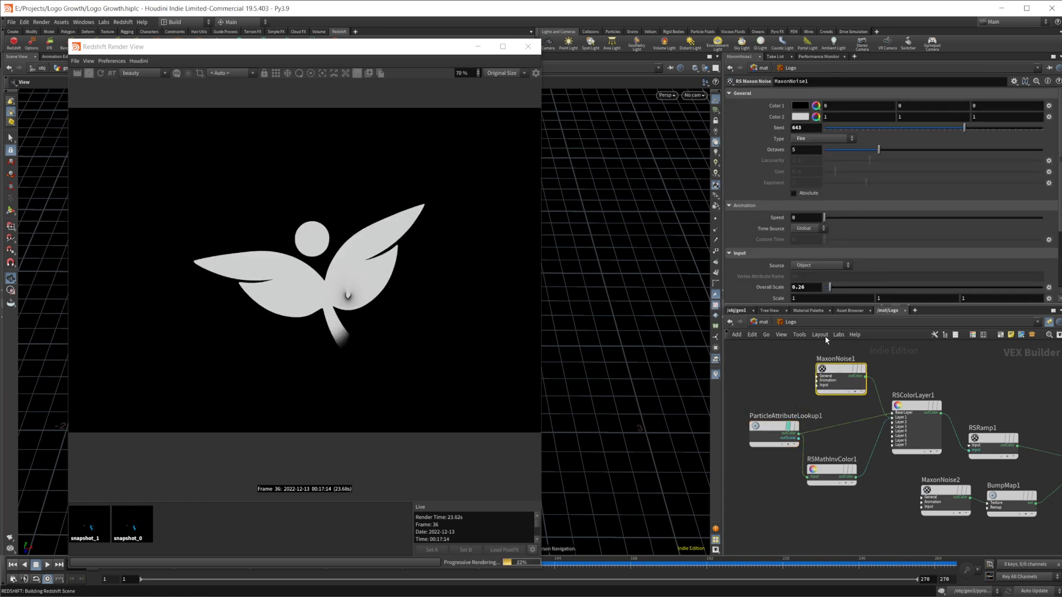
pyautogui.click(858, 368)
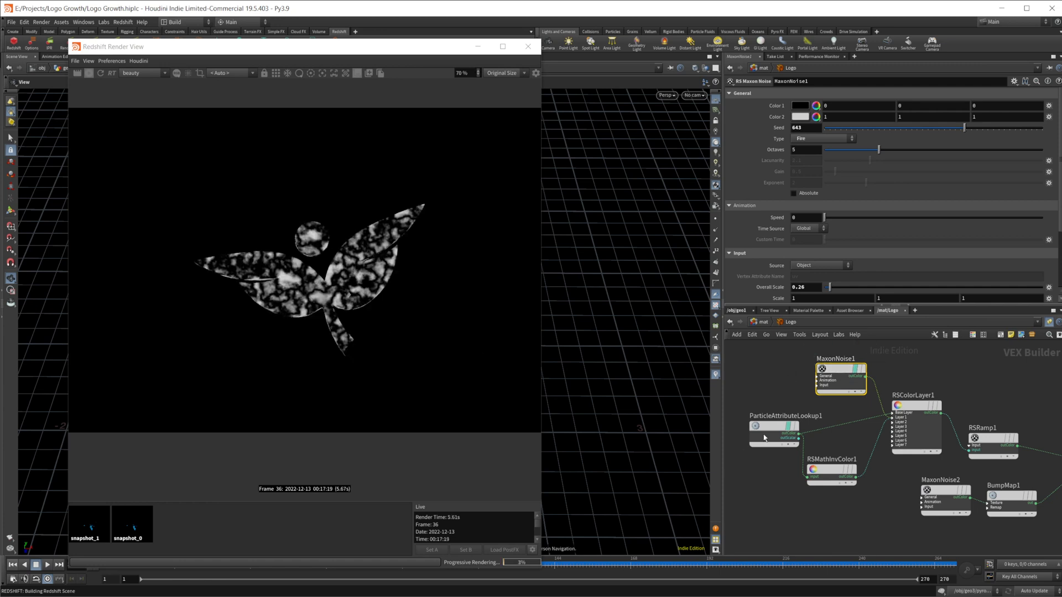
# Preview the RSColorLayer1 output in the live render and examine the logo's growing edge up close.
pyautogui.moveTo(760, 405)
pyautogui.moveTo(863, 489); pyautogui.dragTo(790, 501, button='middle')
pyautogui.moveTo(830, 420)
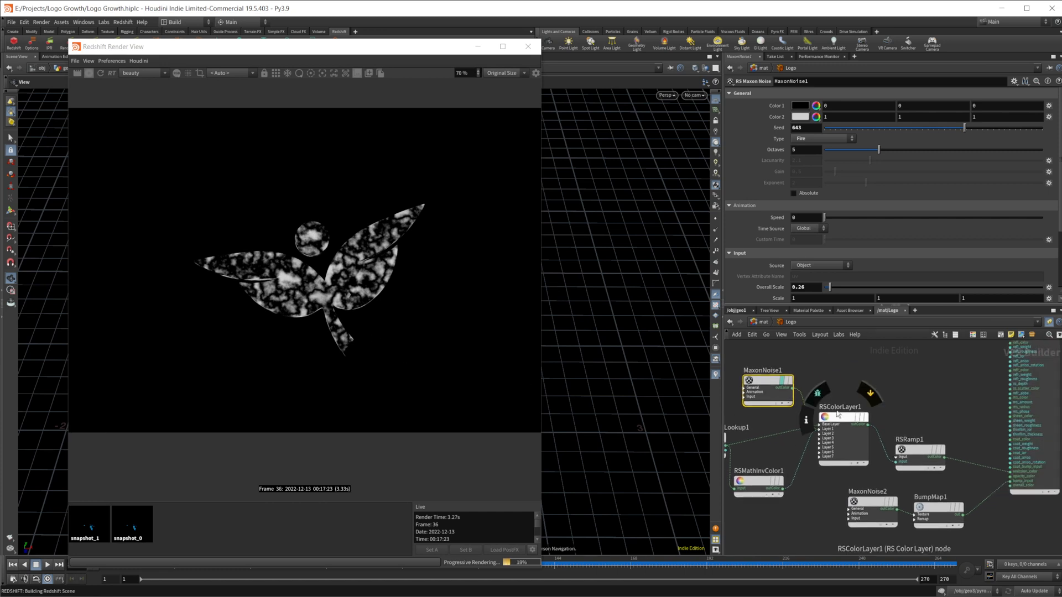
pyautogui.click(817, 394)
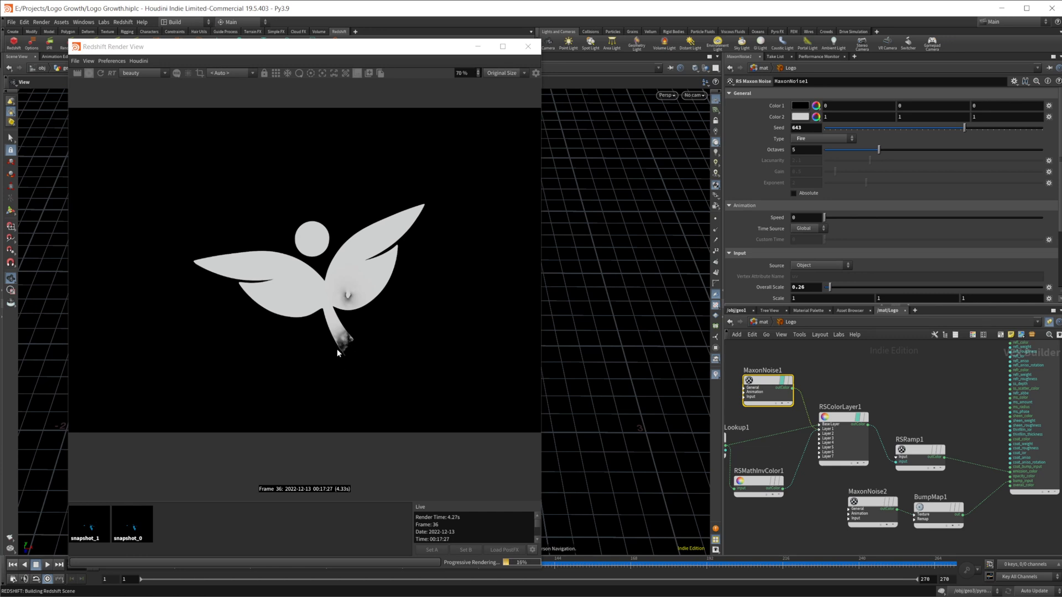
pyautogui.scroll(5, 350, 355)
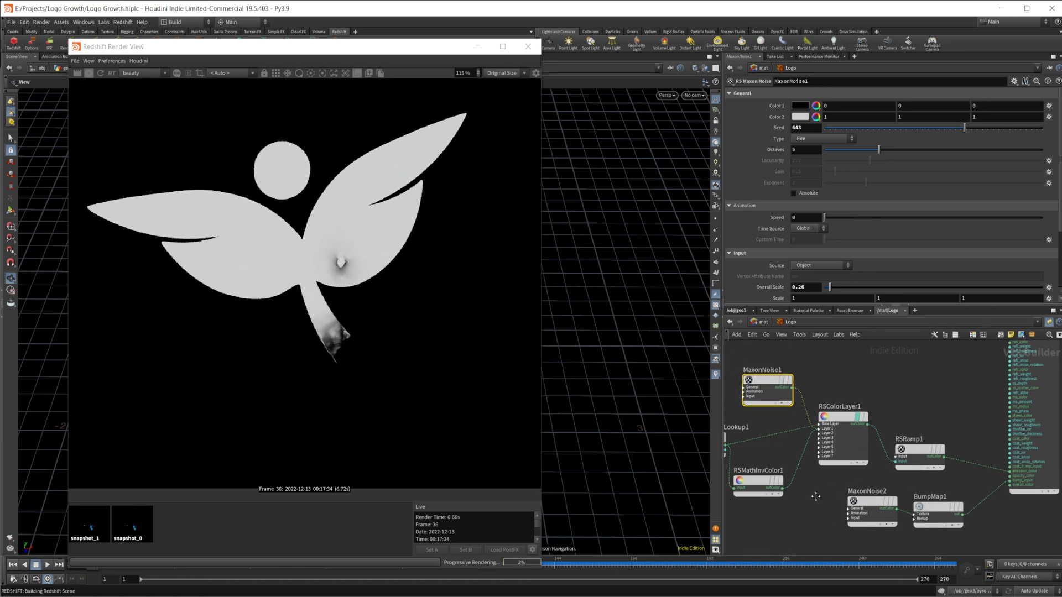
# Switch the render preview from RSColorLayer1 to RSRamp1 and inspect the ramp's settings.
pyautogui.moveTo(898, 464); pyautogui.dragTo(865, 442, button='middle')
pyautogui.moveTo(877, 429)
pyautogui.click(862, 406)
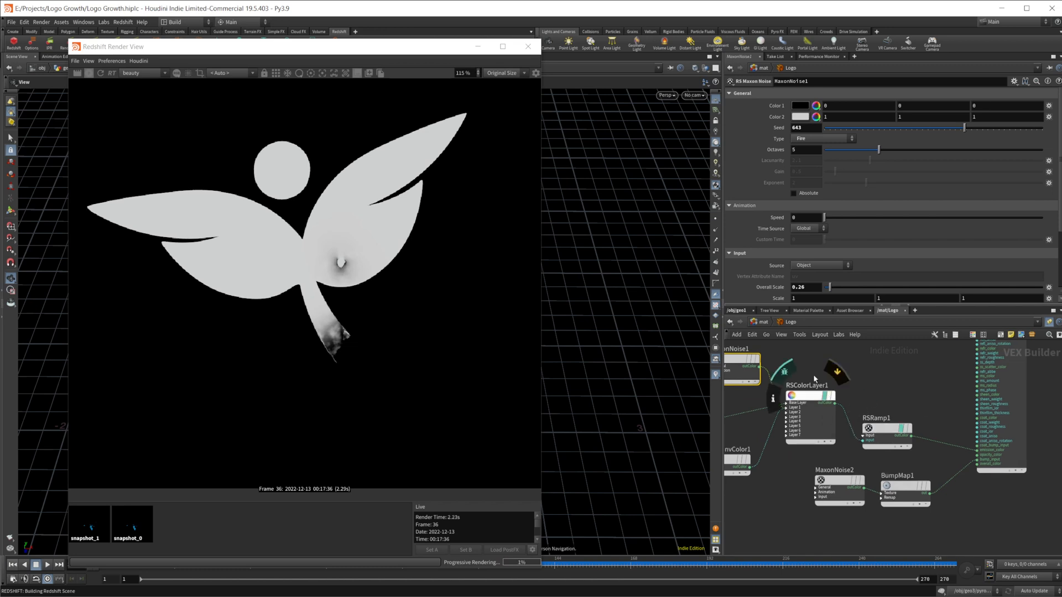
pyautogui.click(792, 378)
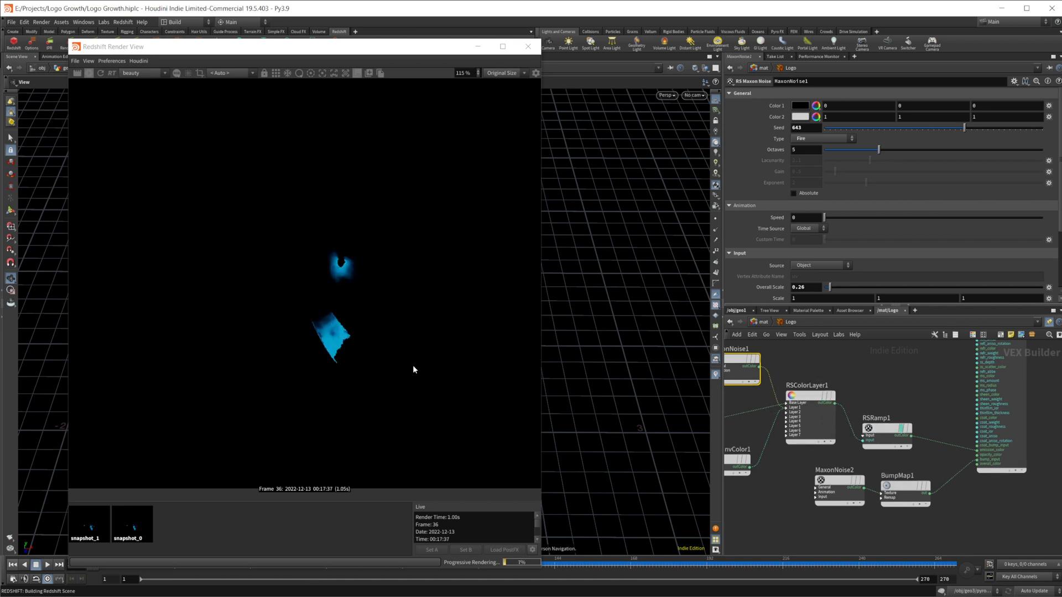
pyautogui.click(884, 437)
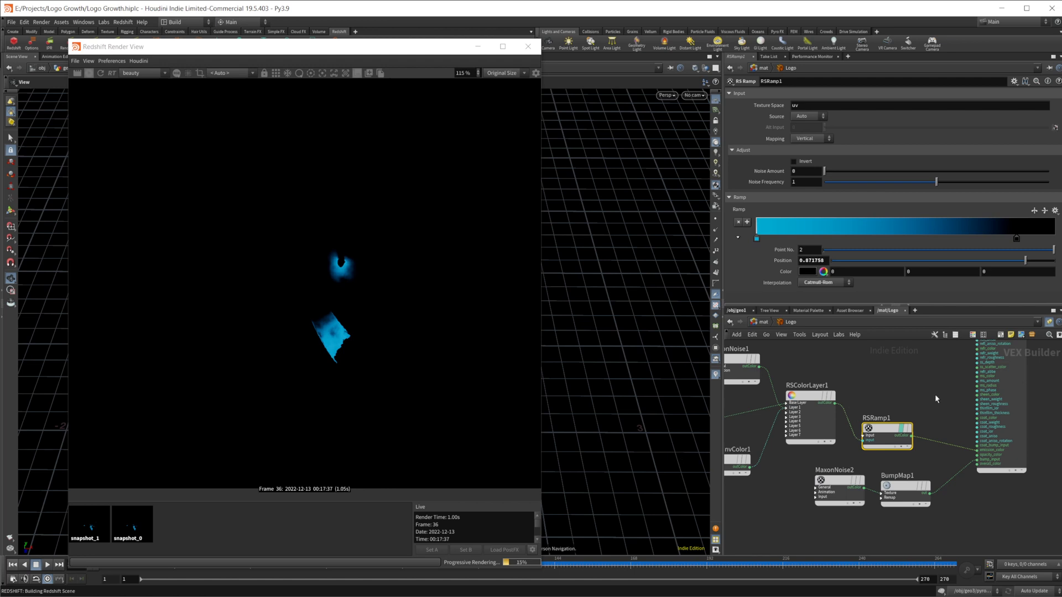
# Turn off the RSRamp1 preview so the live render uses the complete Logo material.
pyautogui.moveTo(935, 397); pyautogui.dragTo(921, 428, button='middle')
pyautogui.moveTo(857, 462)
pyautogui.click(847, 436)
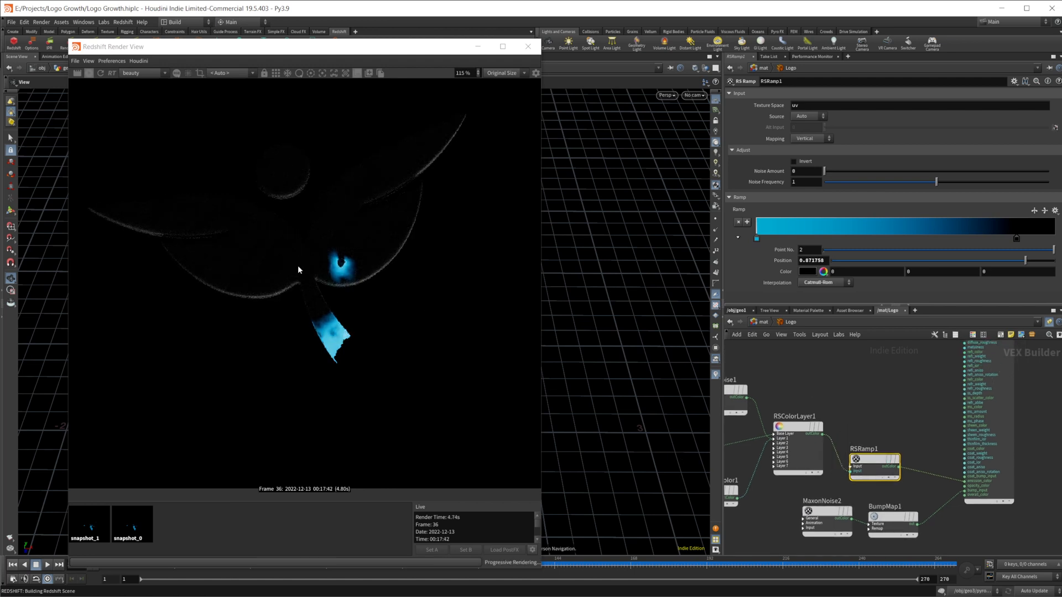
# Inspect the settings of StandardMaterial1 and StandardMaterial2, the two materials feeding MaterialBlender1.
pyautogui.scroll(-3, 950, 420)
pyautogui.moveTo(896, 406); pyautogui.dragTo(820, 504, button='middle')
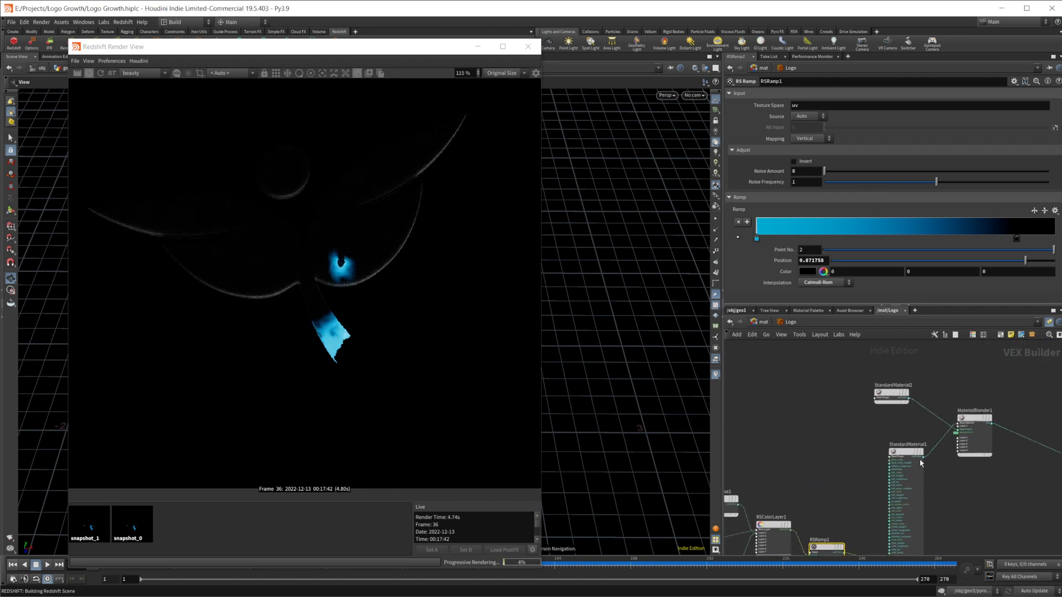
pyautogui.scroll(3, 959, 492)
pyautogui.moveTo(950, 494); pyautogui.dragTo(920, 490, button='middle')
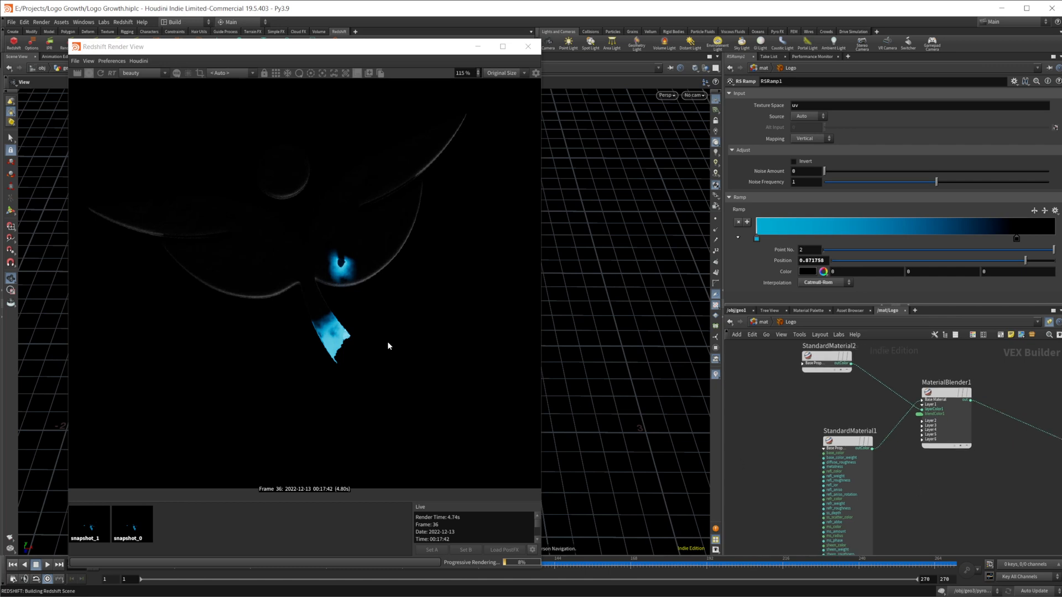
pyautogui.click(855, 451)
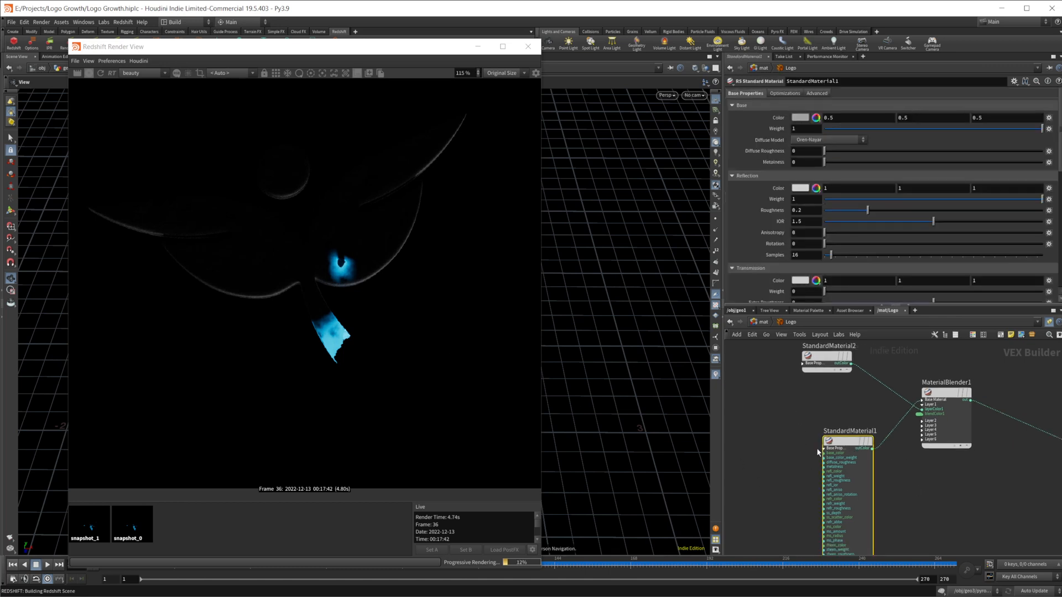
pyautogui.moveTo(818, 452); pyautogui.dragTo(748, 503, button='middle')
pyautogui.click(756, 406)
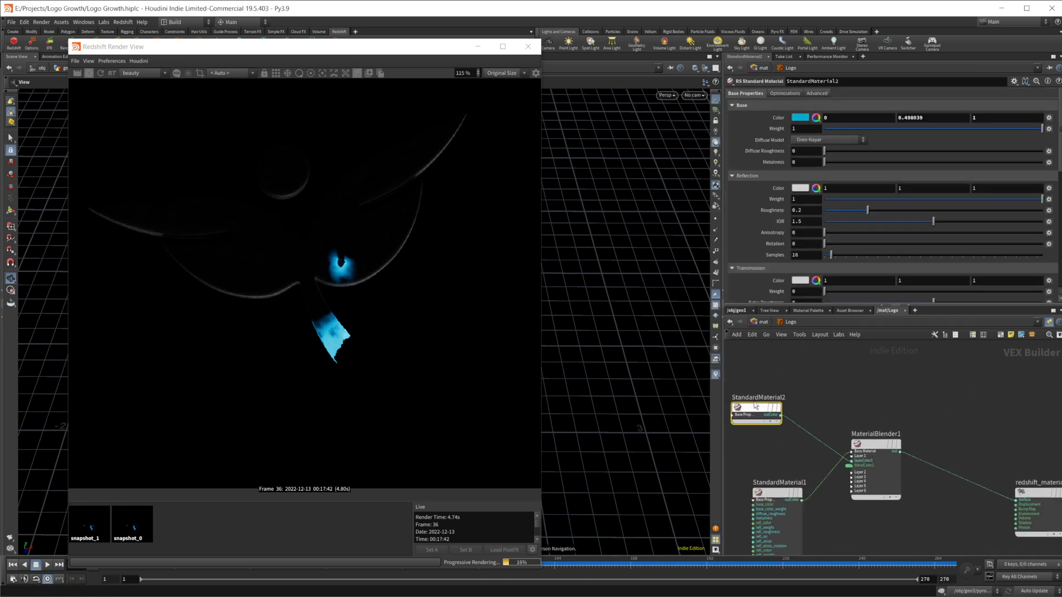
# Preview StandardMaterial2 alone in the live render, and return the render to the complete material.
pyautogui.moveTo(731, 415); pyautogui.dragTo(839, 424, button='middle')
pyautogui.moveTo(838, 423)
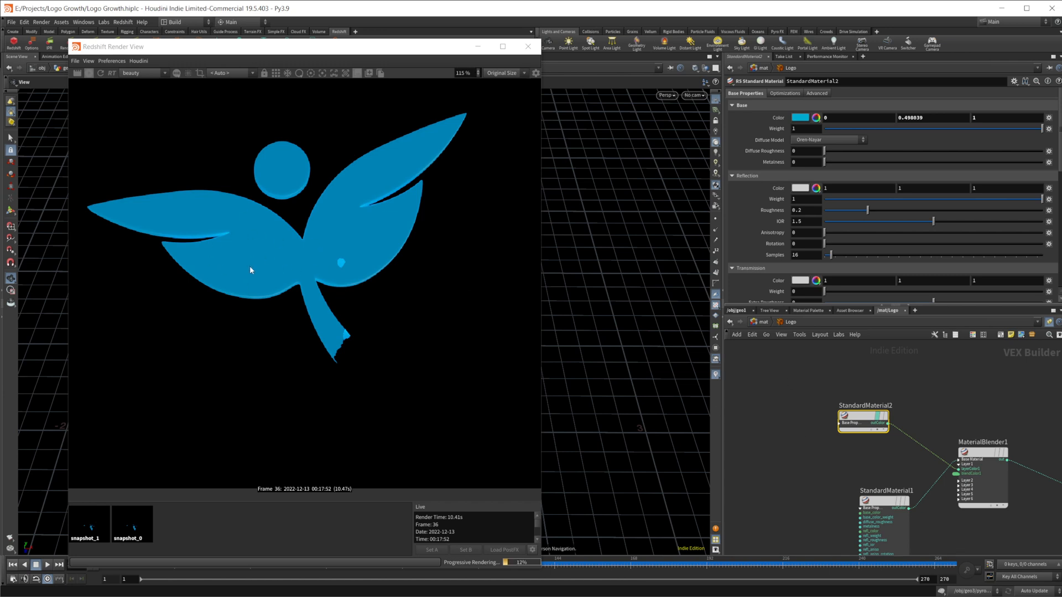
pyautogui.moveTo(856, 478); pyautogui.dragTo(807, 471, button='middle')
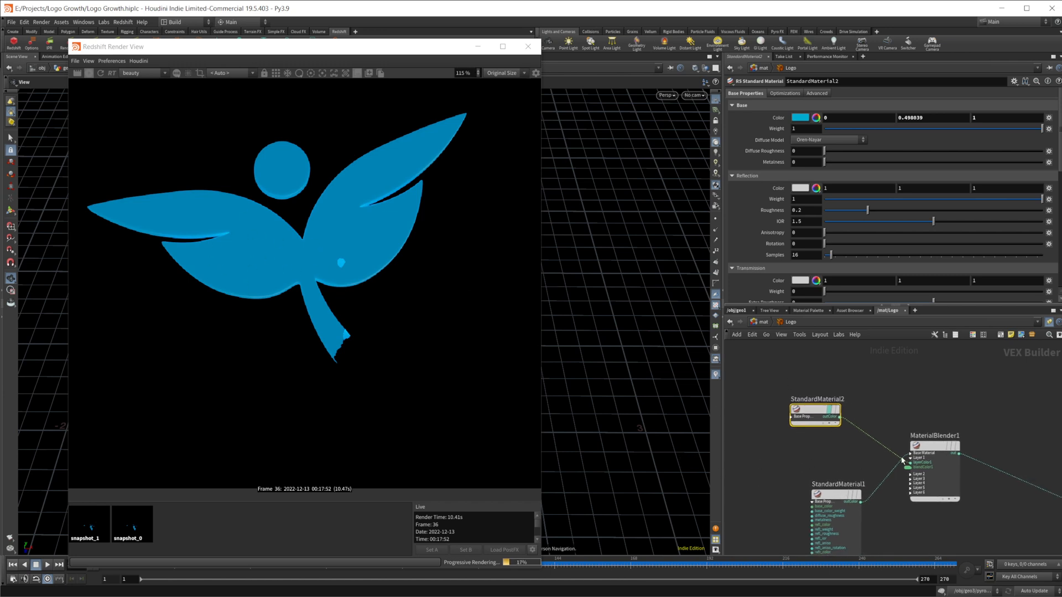
pyautogui.click(792, 387)
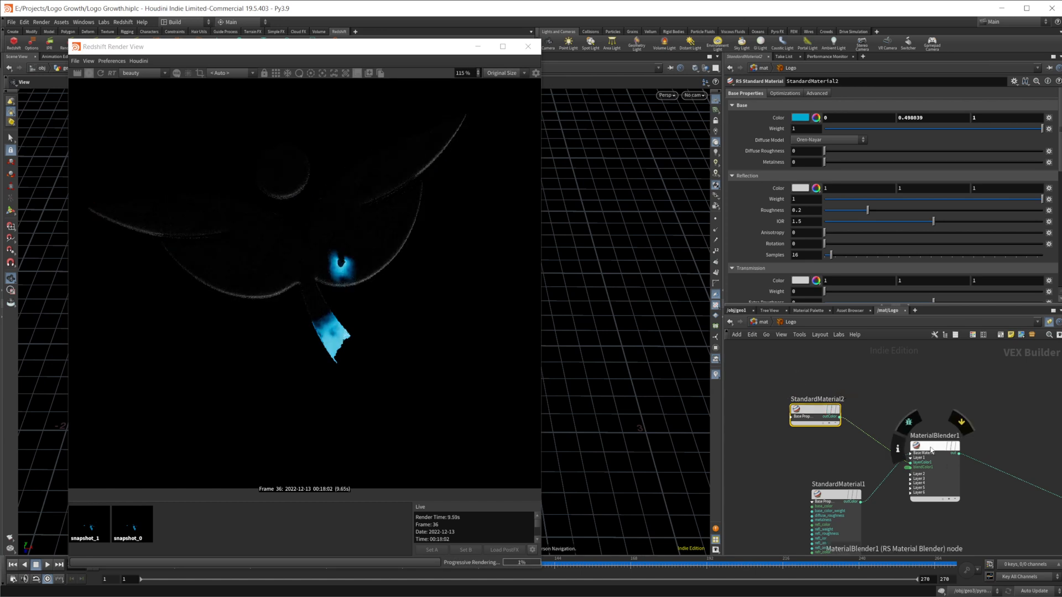
# Read the warning details of the Logo material builder, close them, and reopen its network at MaterialBlender1.
pyautogui.click(764, 322)
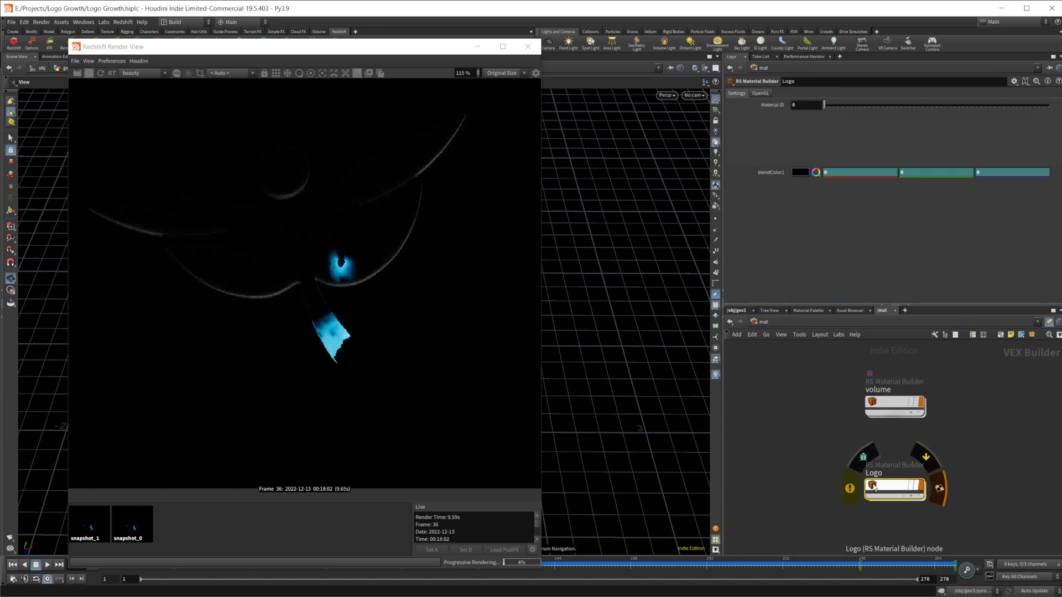
pyautogui.click(852, 489)
pyautogui.moveTo(939, 347); pyautogui.dragTo(752, 251)
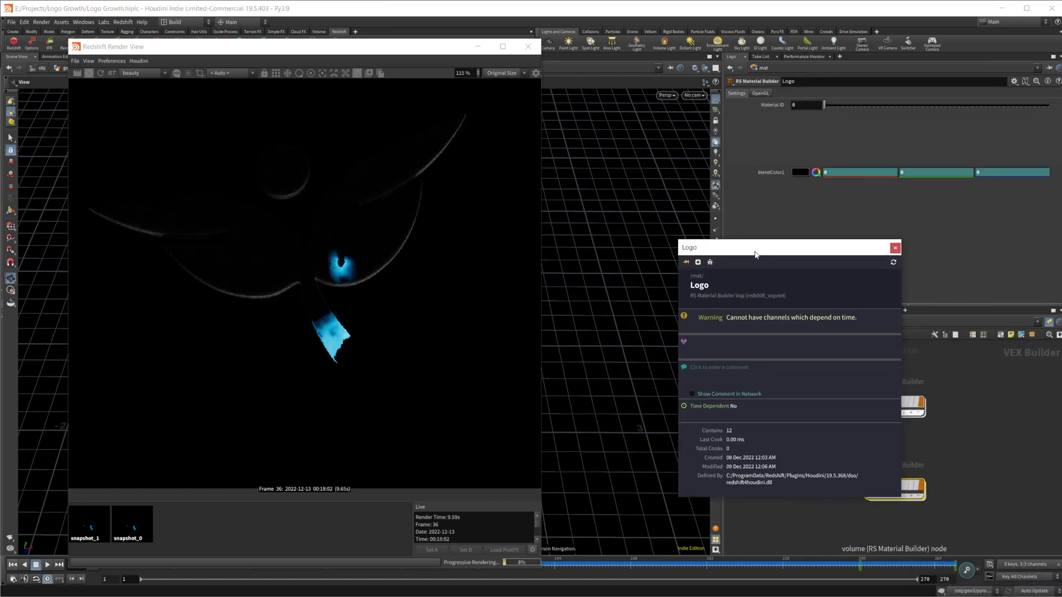
pyautogui.click(895, 248)
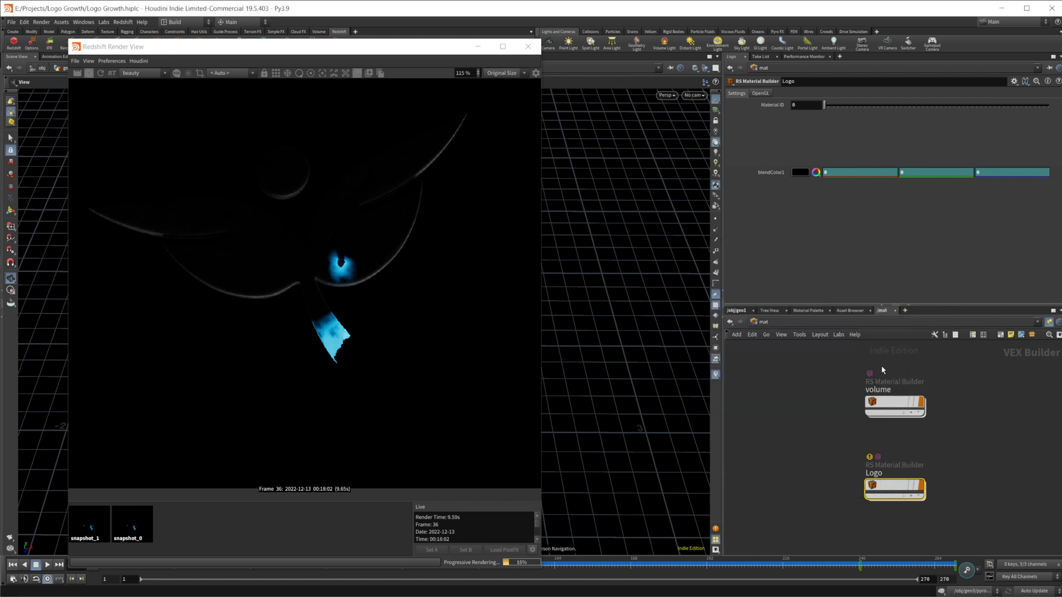
pyautogui.doubleClick(888, 490)
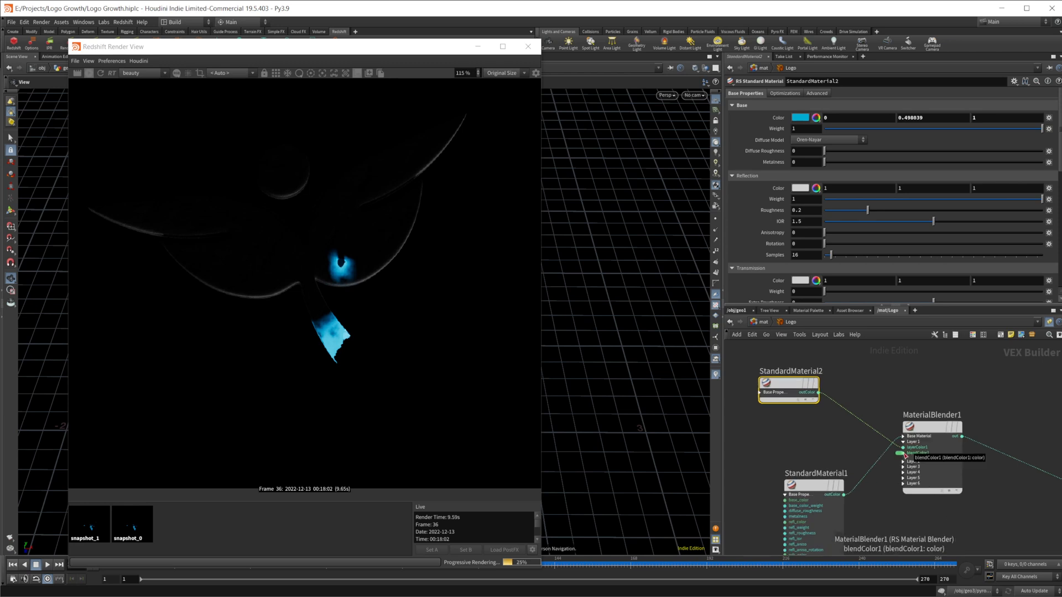
# Promote the blendColor1 input of MaterialBlender1 as a parameter node and place it between StandardMaterial2 and StandardMaterial1.
pyautogui.click(899, 455)
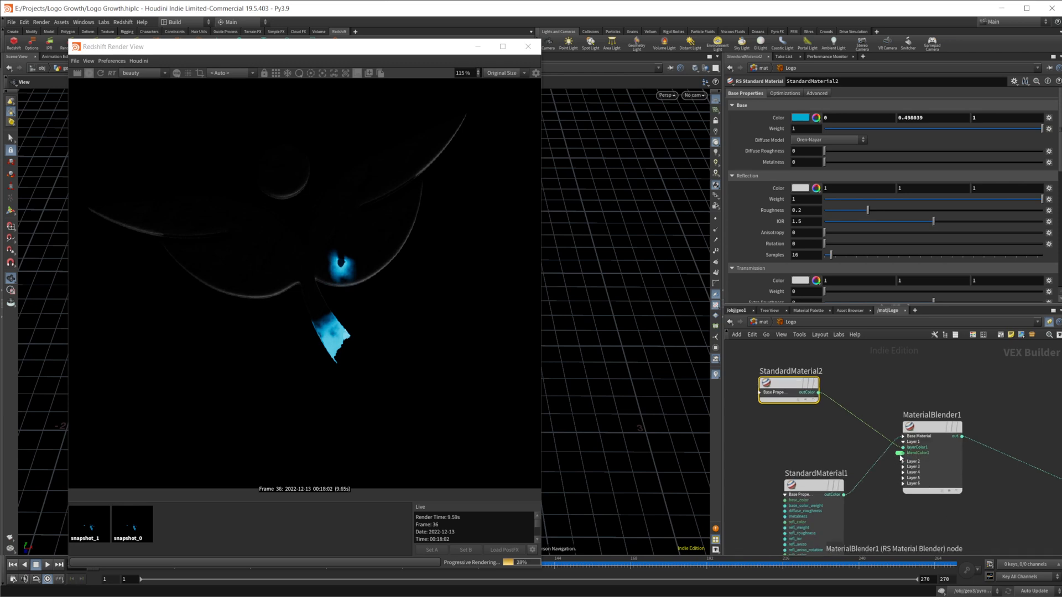
pyautogui.middleClick(899, 453)
pyautogui.moveTo(871, 389); pyautogui.dragTo(867, 414, button='middle')
pyautogui.moveTo(822, 386); pyautogui.dragTo(775, 459)
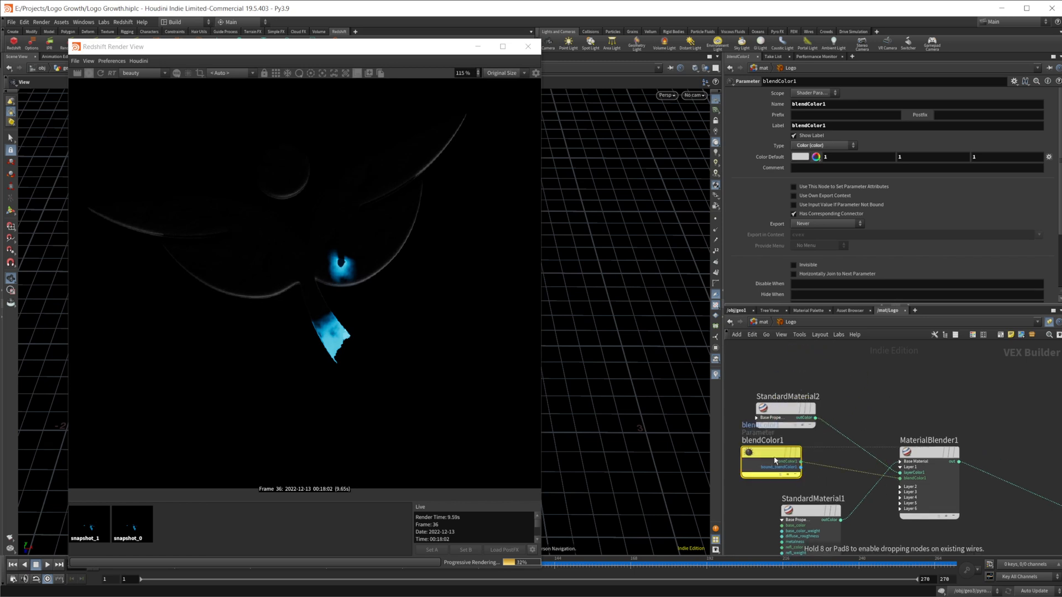
# Check the Layer 2 inputs and input options of MaterialBlender1, and return to the mat network to view Logo's blendColor1 parameter.
pyautogui.click(912, 483)
pyautogui.rightClick(908, 482)
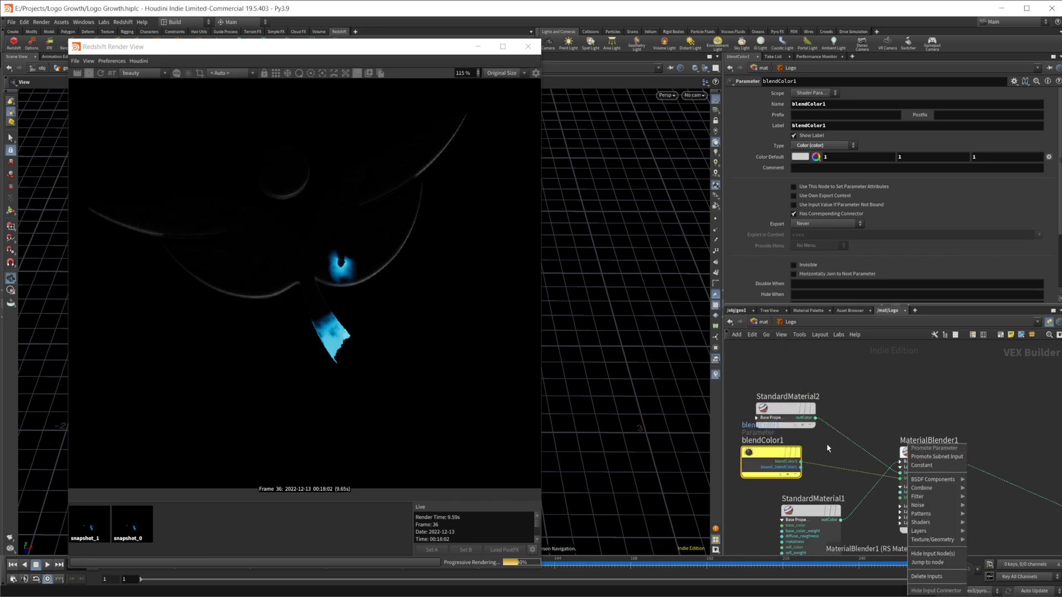
pyautogui.click(821, 451)
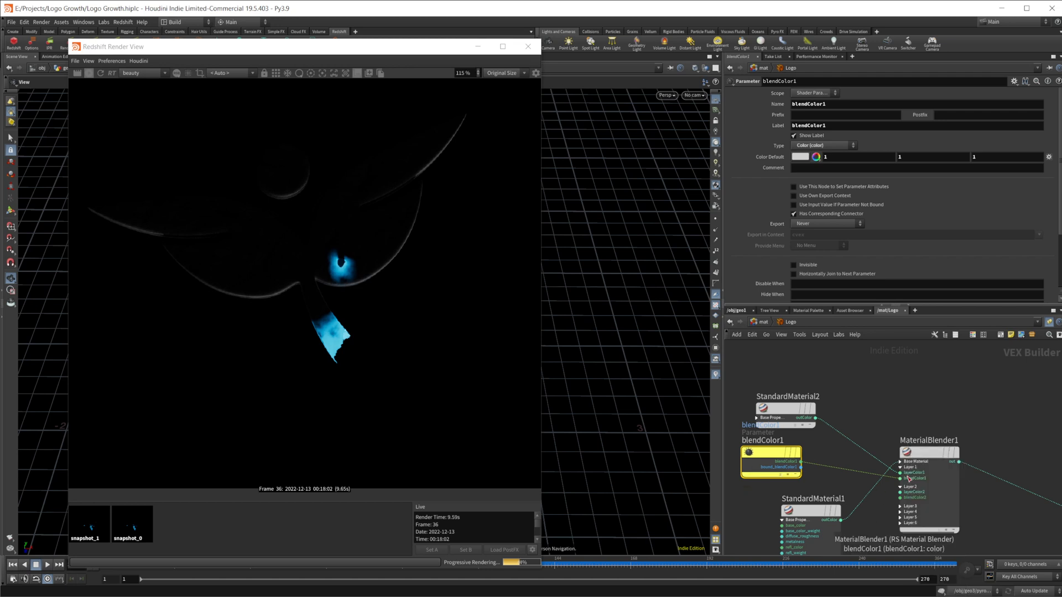
pyautogui.rightClick(906, 445)
pyautogui.click(768, 464)
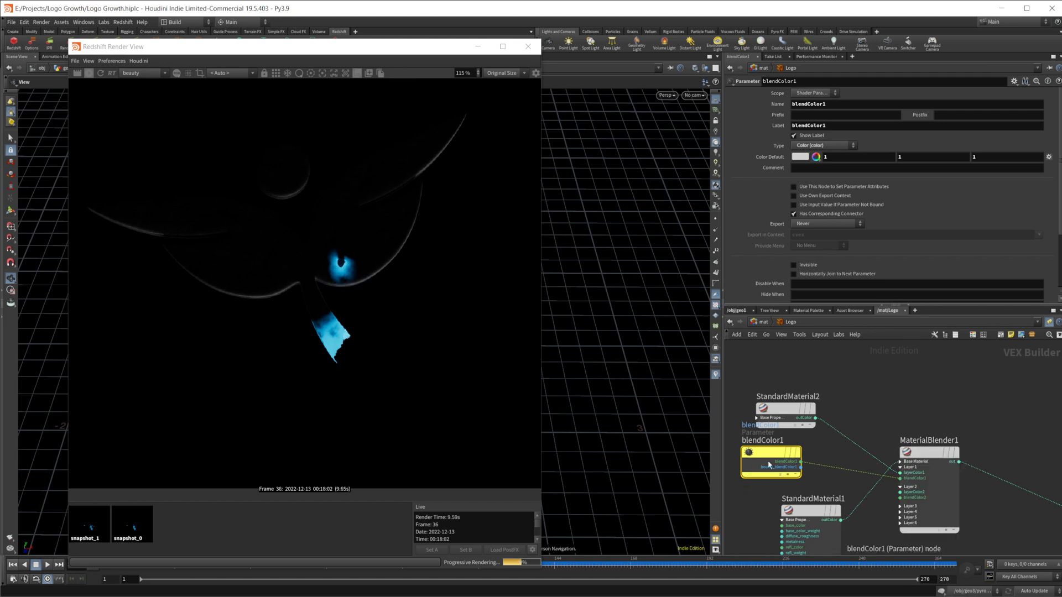
pyautogui.press('u')
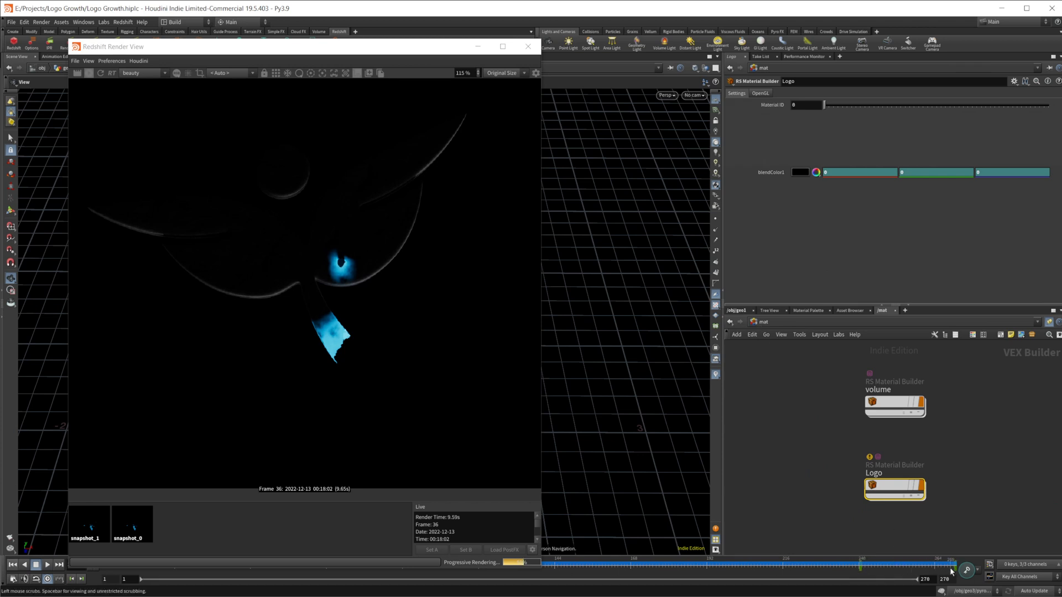
pyautogui.moveTo(890, 481)
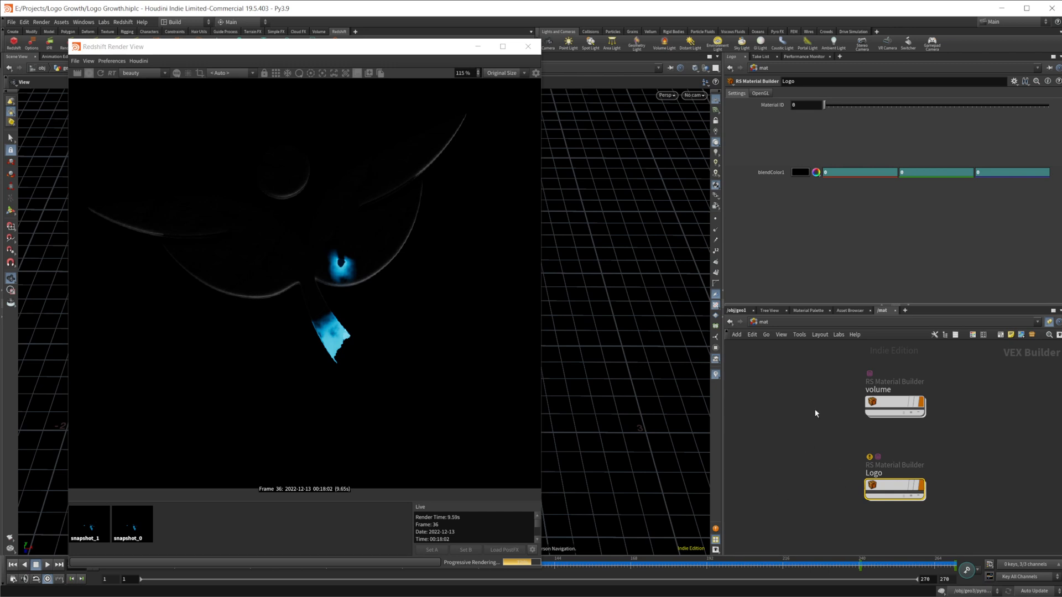
# Turn on the display of geo2 at the object level and bring back the Redshift Render View to render it with the logo.
pyautogui.click(478, 47)
pyautogui.click(736, 310)
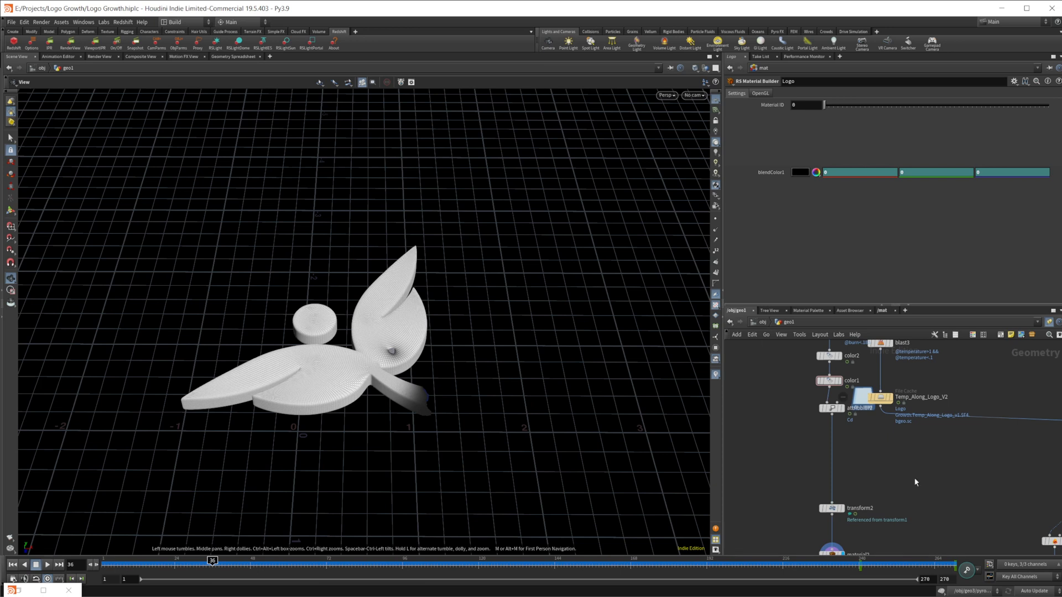
pyautogui.scroll(-2, 917, 483)
pyautogui.moveTo(917, 483); pyautogui.dragTo(812, 467, button='middle')
pyautogui.click(762, 321)
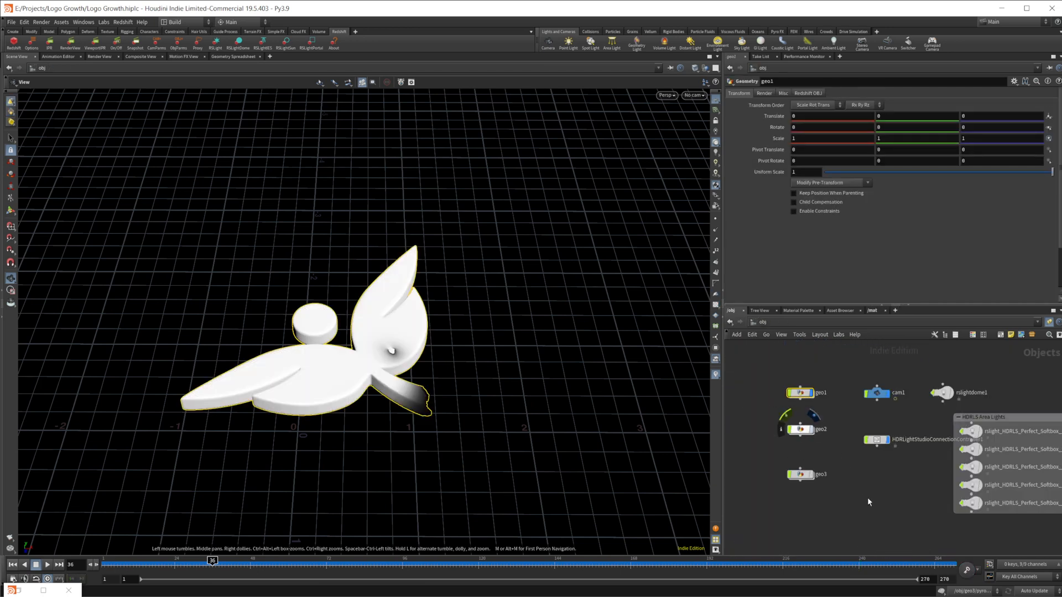
pyautogui.click(794, 432)
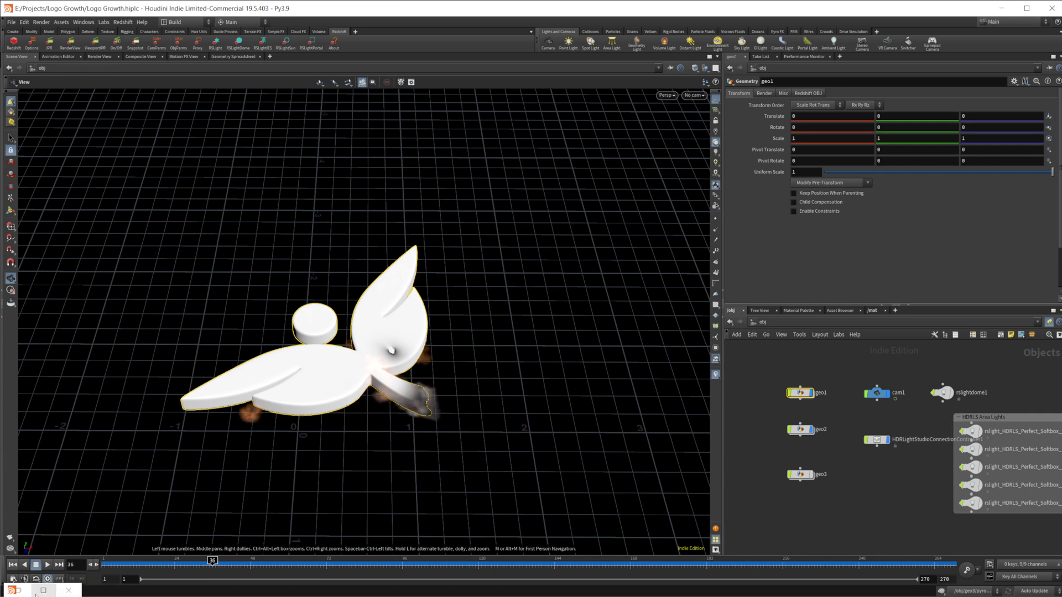
pyautogui.click(16, 591)
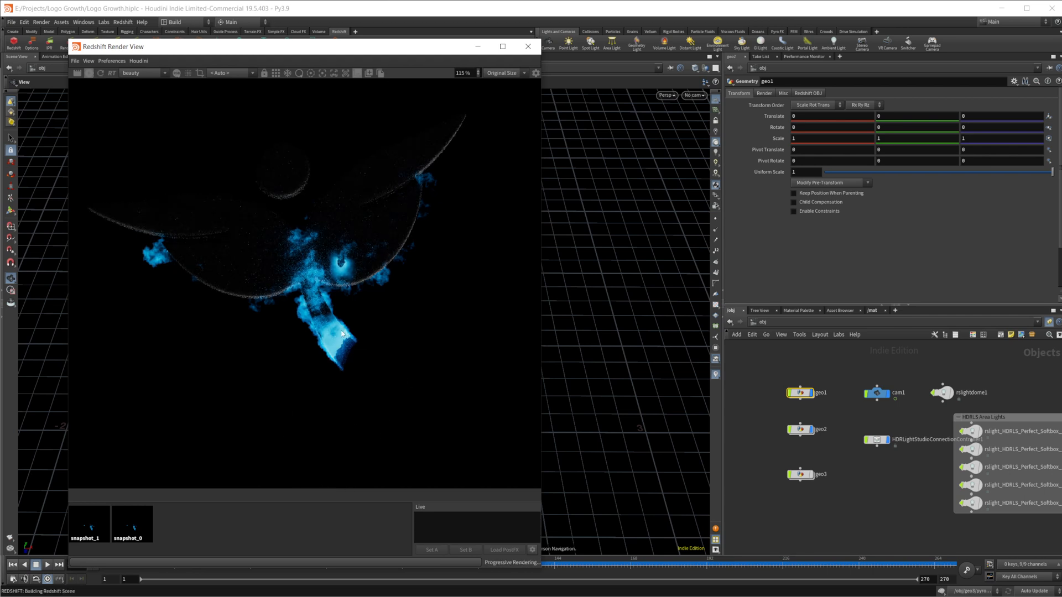
pyautogui.moveTo(318, 47); pyautogui.dragTo(420, 67)
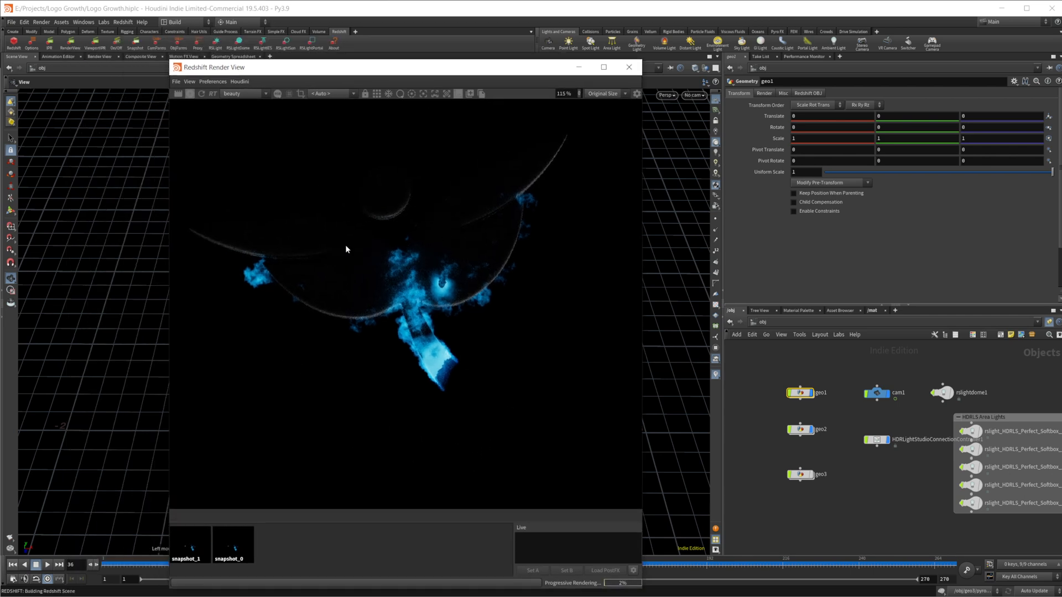